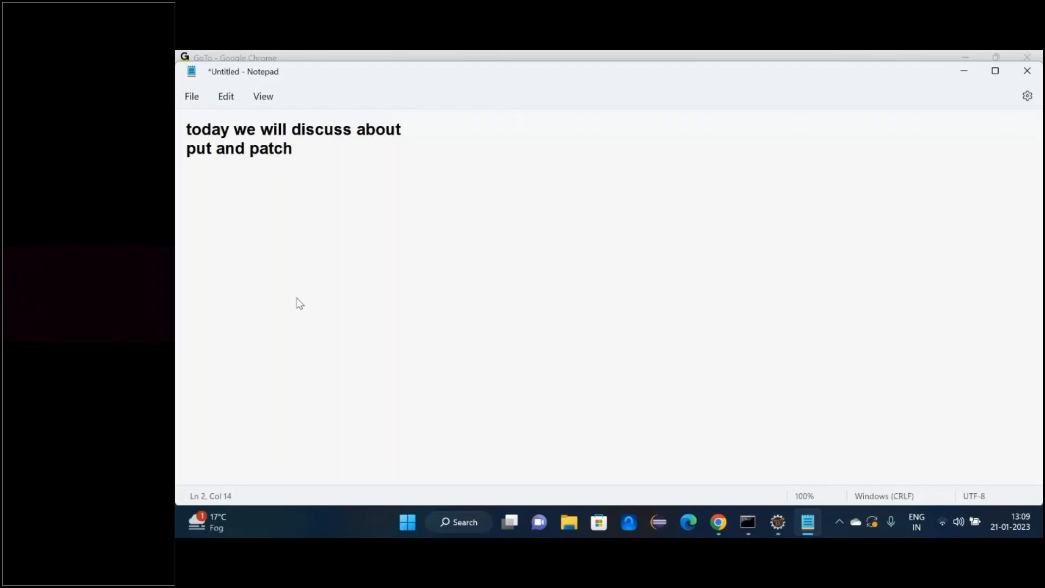
Step: Complete the topic list with "put and patch request", "and variables in postman" and "maven introduction only" on separate lines
{"action": "type", "text": "equest  a"}
{"action": "type", "text": "nd varial"}
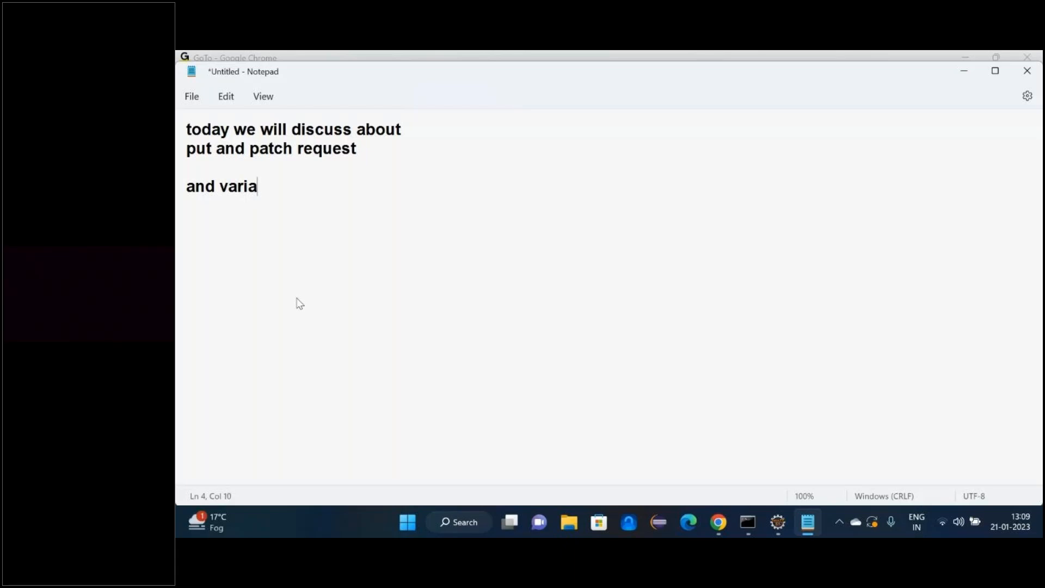
{"action": "key", "text": "BackSpace"}
{"action": "type", "text": "ables in postman"}
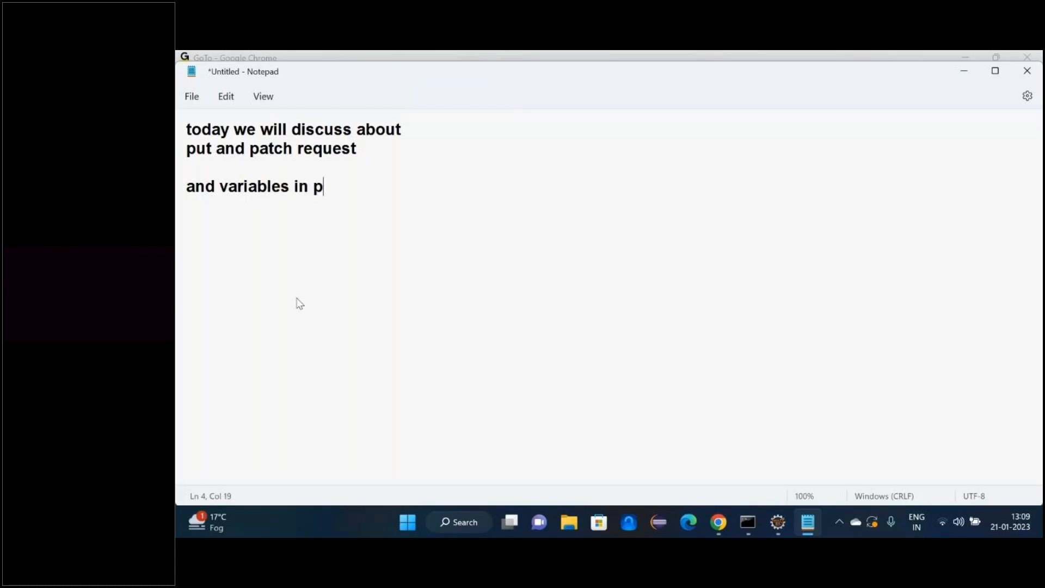
{"action": "key", "text": "Return"}
{"action": "type", "text": "maven p"}
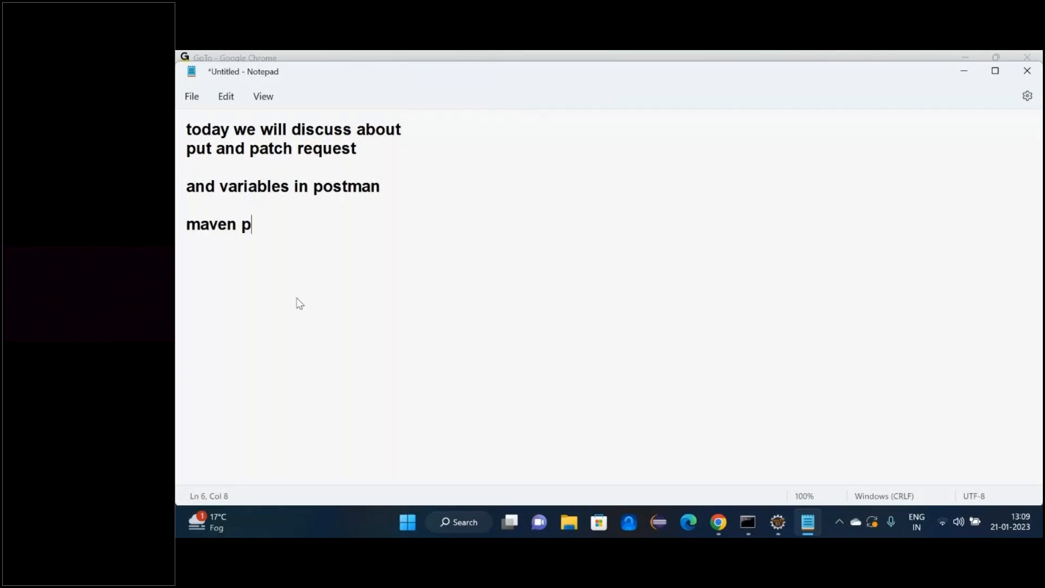
{"action": "key", "text": "BackSpace"}
{"action": "type", "text": "introduction only"}
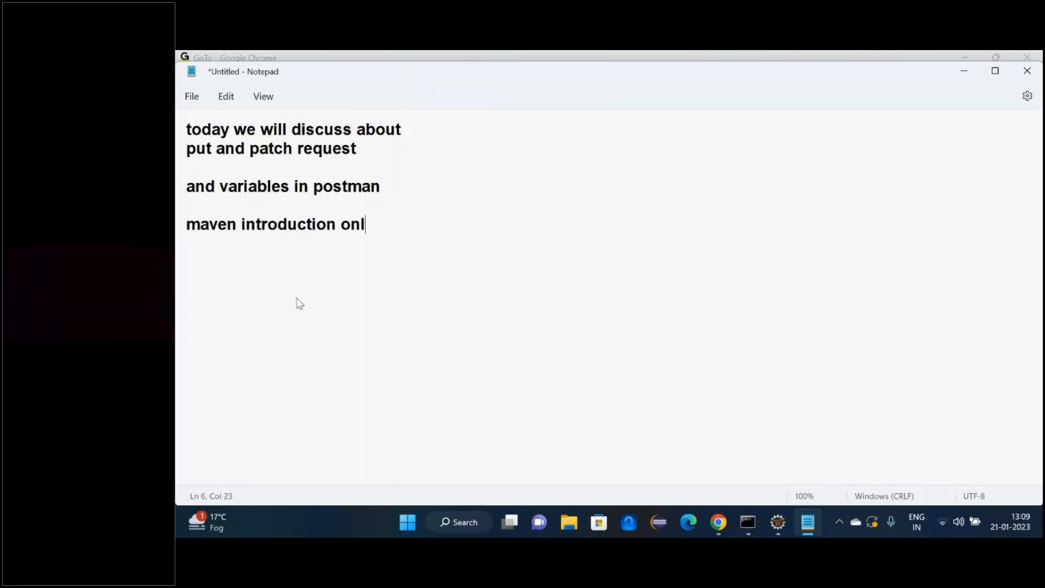
{"action": "key", "text": "Return"}
{"action": "key", "text": "Return"}
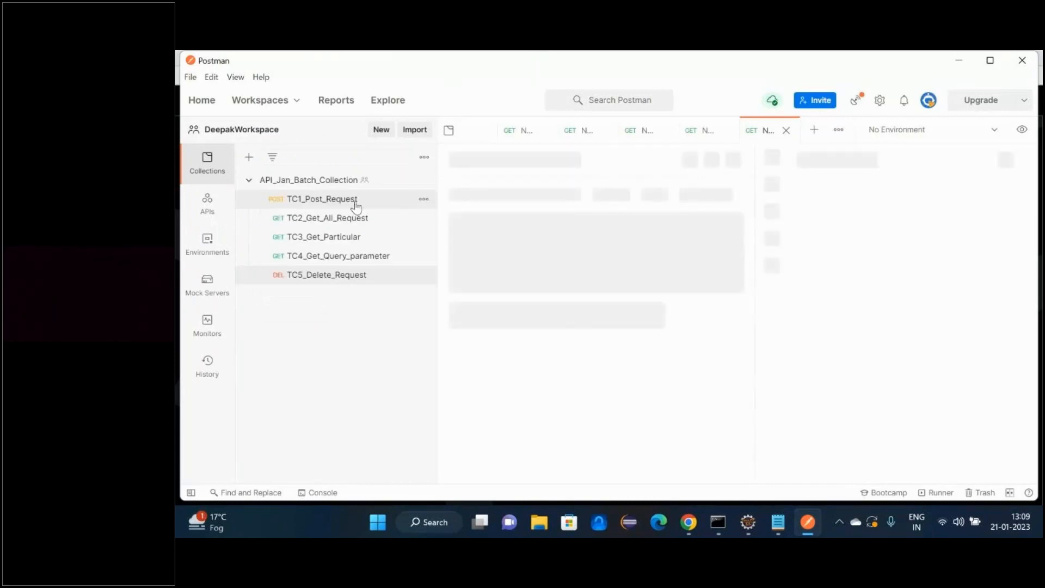
Step: Review the POST, GET and DELETE requests in API_Jan_Batch_Collection, dismissing the update notice
{"action": "left_click", "coordinate": [303, 202]}
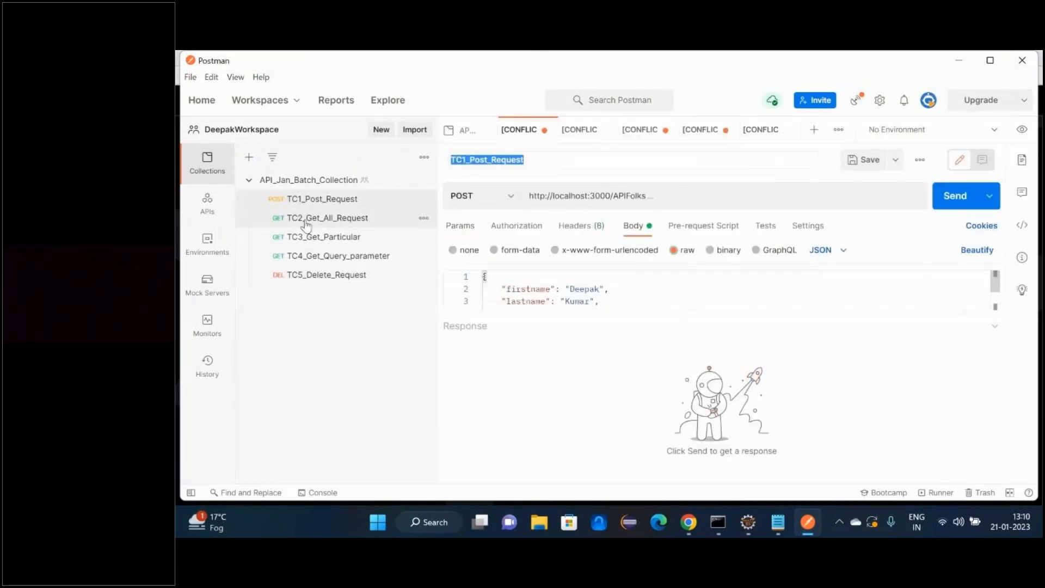
{"action": "left_click", "coordinate": [305, 218]}
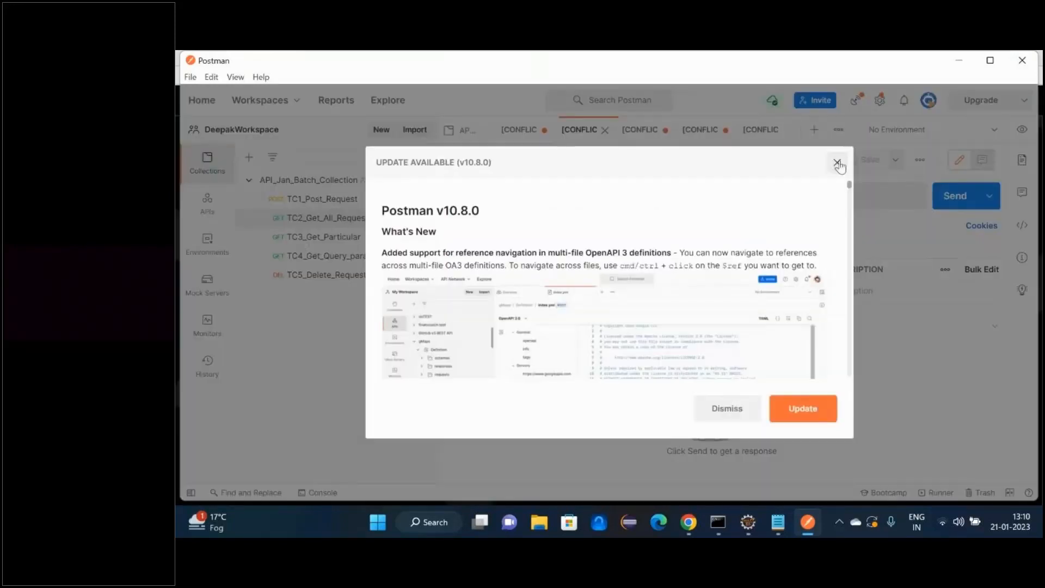
{"action": "left_click", "coordinate": [836, 162]}
{"action": "left_click", "coordinate": [327, 256]}
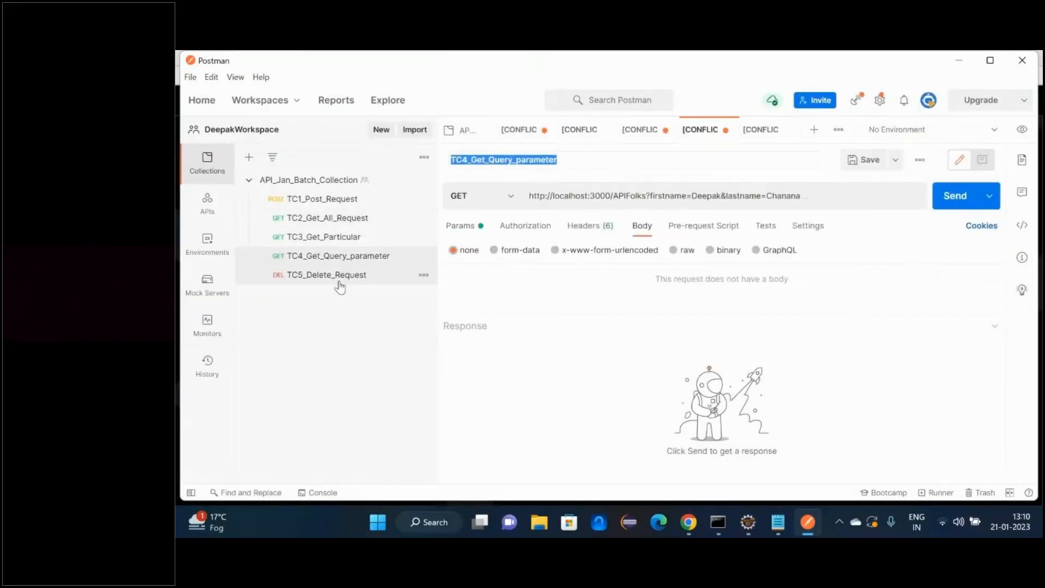
{"action": "left_click", "coordinate": [341, 276]}
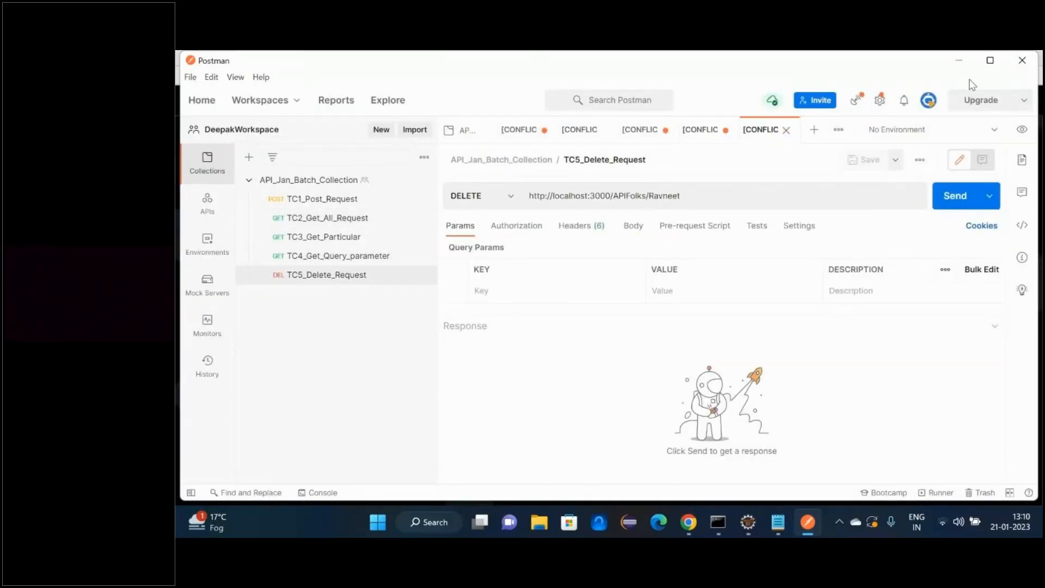
Step: Try to start json-server from a new Command Prompt, watching the desktop file janbatch.json, and minimize the window
{"action": "left_click", "coordinate": [959, 60]}
{"action": "left_click", "coordinate": [964, 72]}
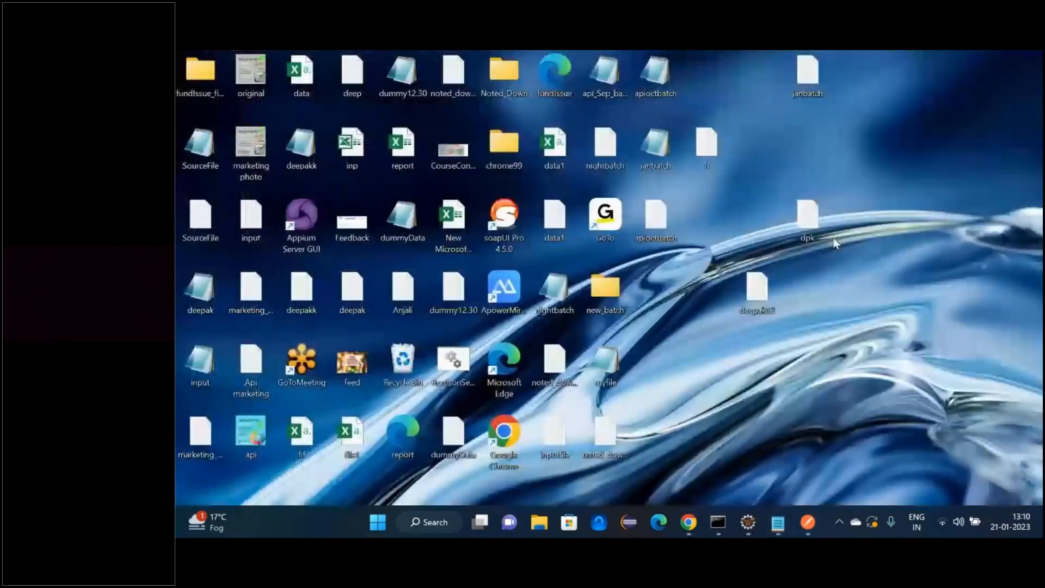
{"action": "key", "text": "super"}
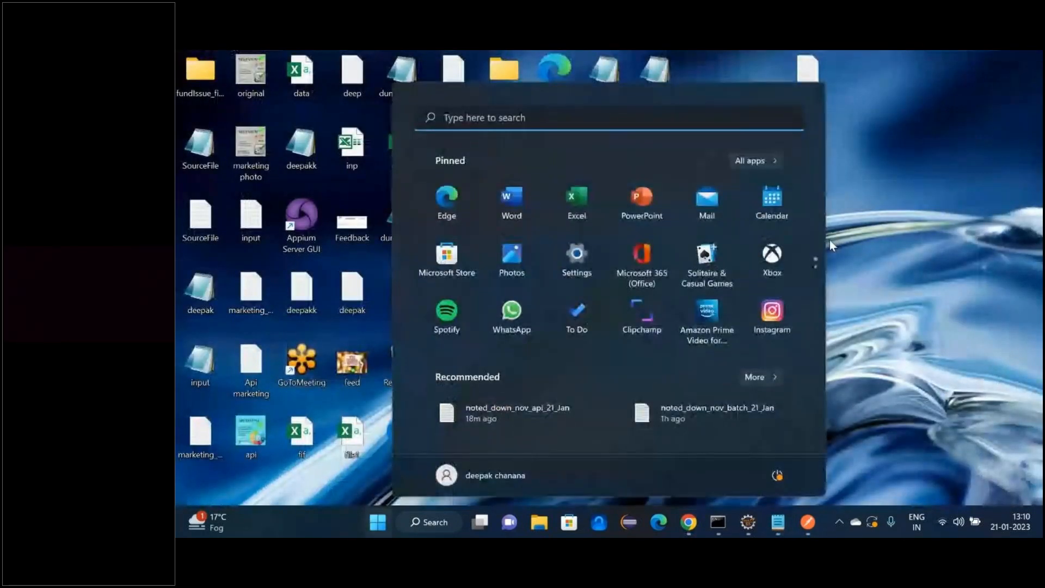
{"action": "type", "text": "command prompt"}
{"action": "key", "text": "Return"}
{"action": "type", "text": "json-server --watch"}
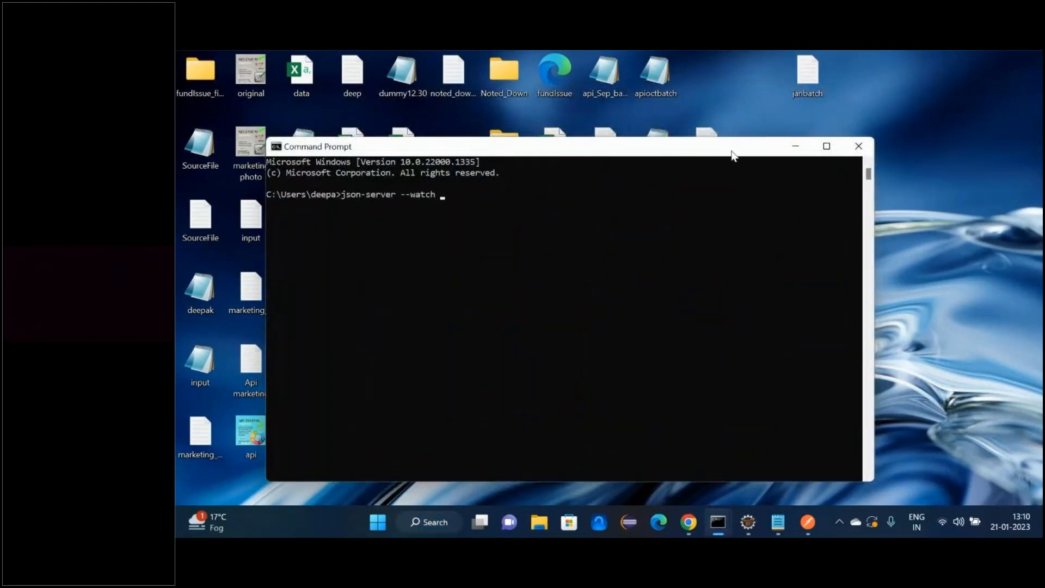
{"action": "left_click_drag", "start_coordinate": [737, 158], "coordinate": [764, 304]}
{"action": "left_click_drag", "start_coordinate": [668, 165], "coordinate": [645, 428]}
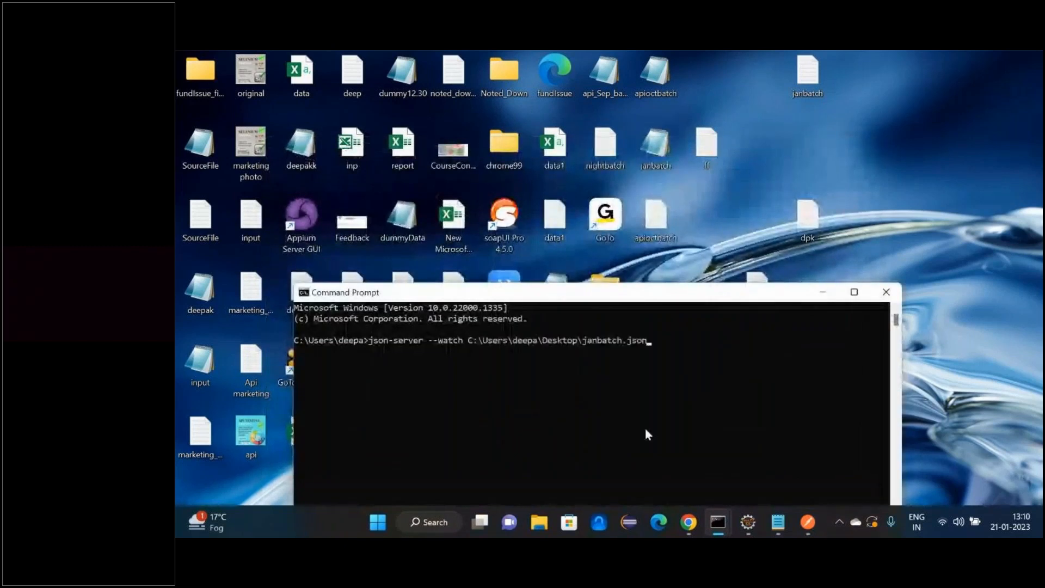
{"action": "key", "text": "Return"}
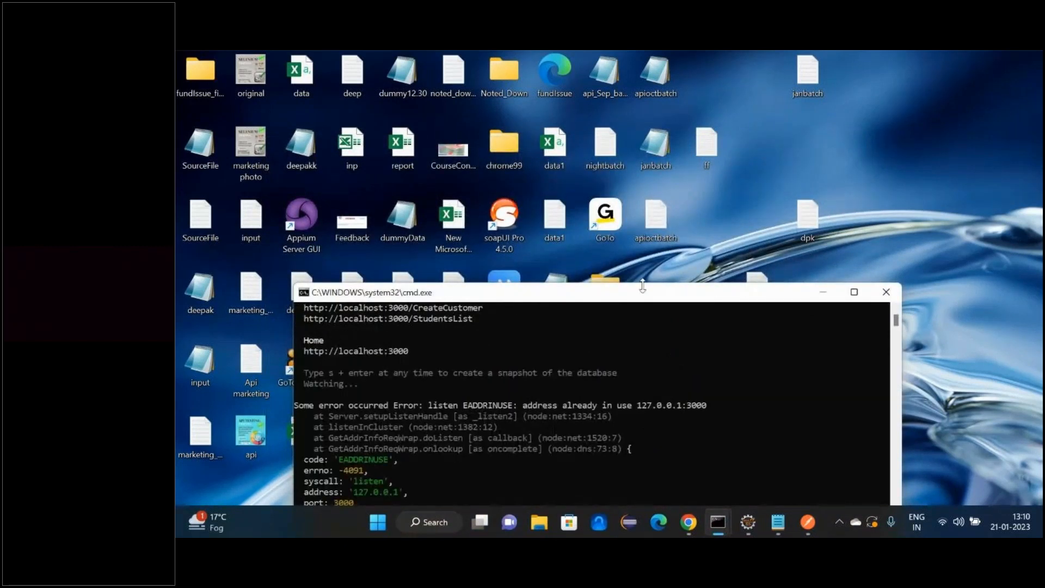
{"action": "left_click", "coordinate": [823, 292]}
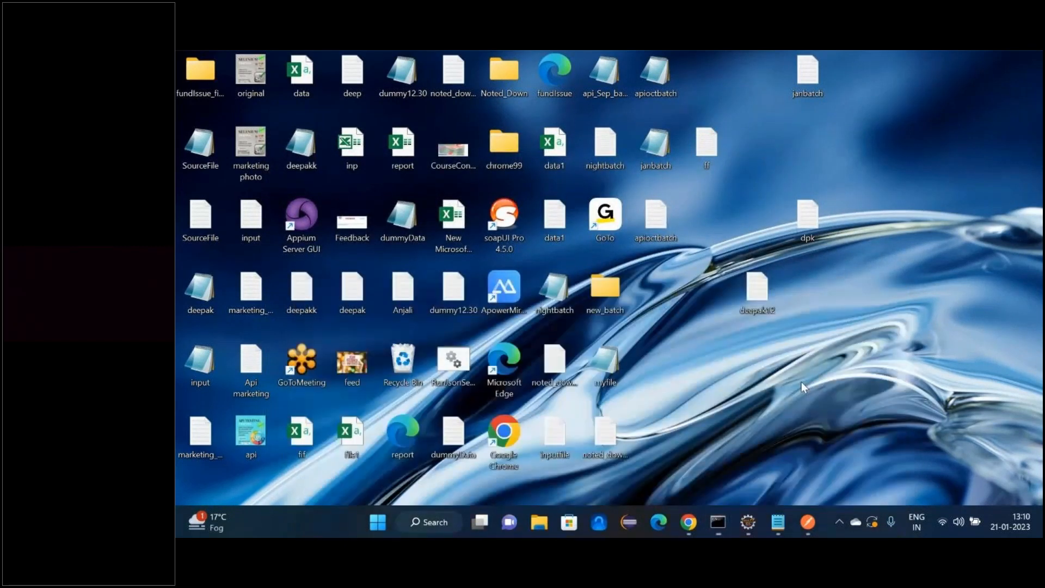
Step: Copy the APIFolks resource URL from the Command Prompt window where json-server is already running
{"action": "left_click", "coordinate": [719, 523]}
{"action": "left_click_drag", "start_coordinate": [442, 391], "coordinate": [292, 391]}
{"action": "key", "text": "ctrl+c"}
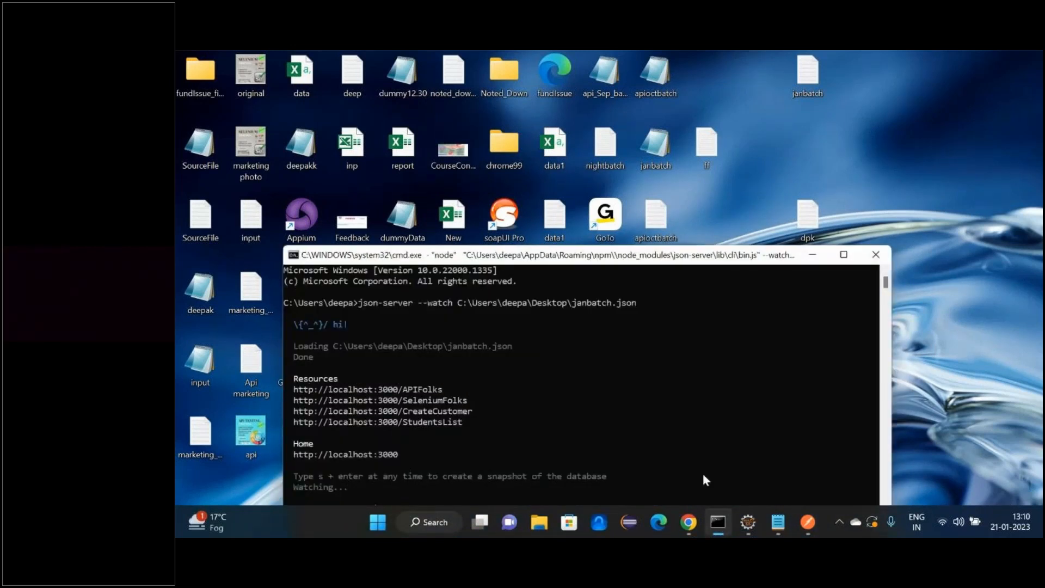
Step: Switch to Postman and open TC1_Post_Request at its request URL
{"action": "left_click", "coordinate": [748, 522]}
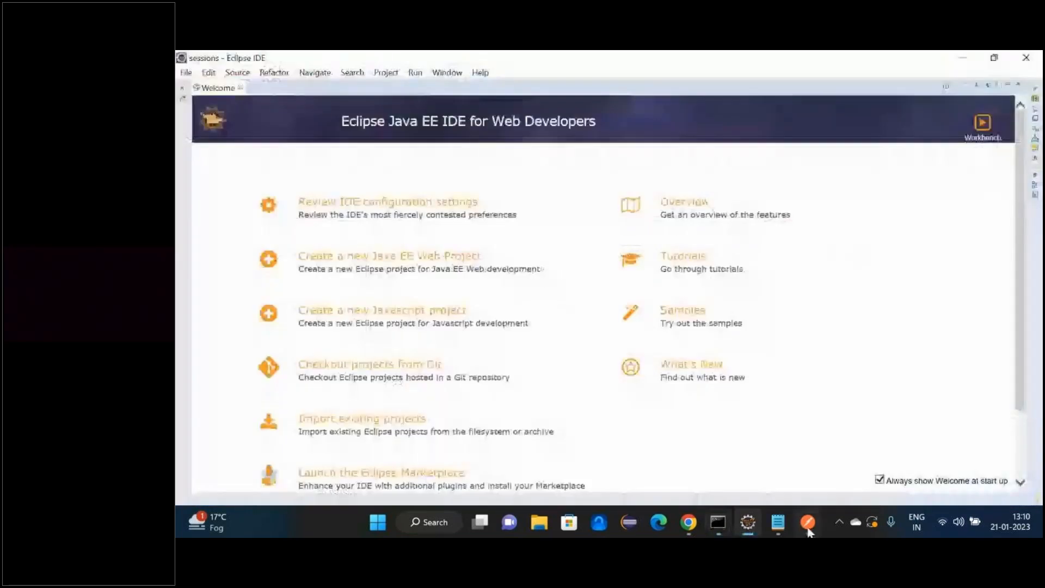
{"action": "left_click", "coordinate": [807, 521]}
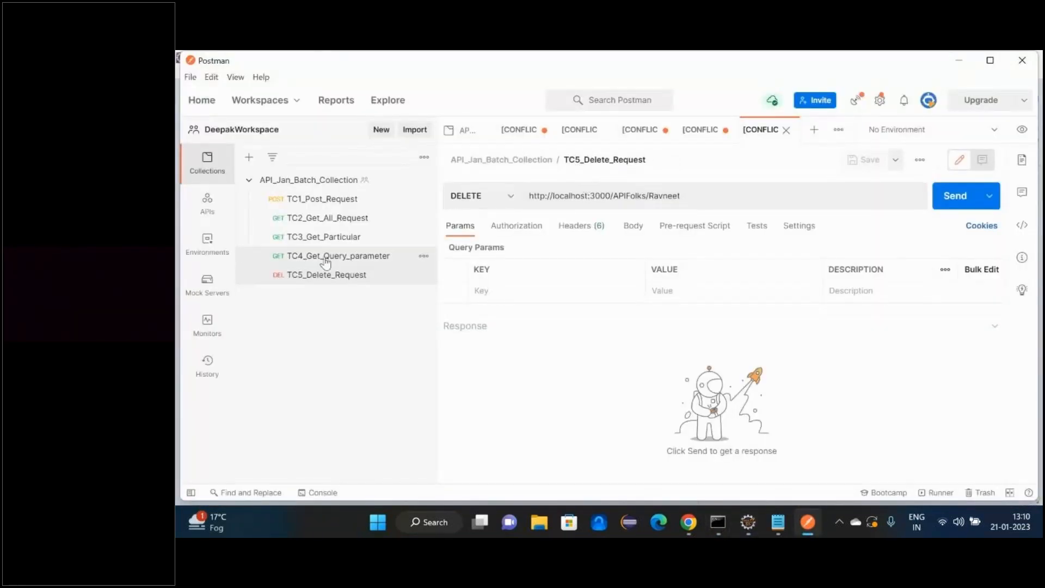
{"action": "left_click", "coordinate": [322, 199]}
{"action": "left_click", "coordinate": [675, 198]}
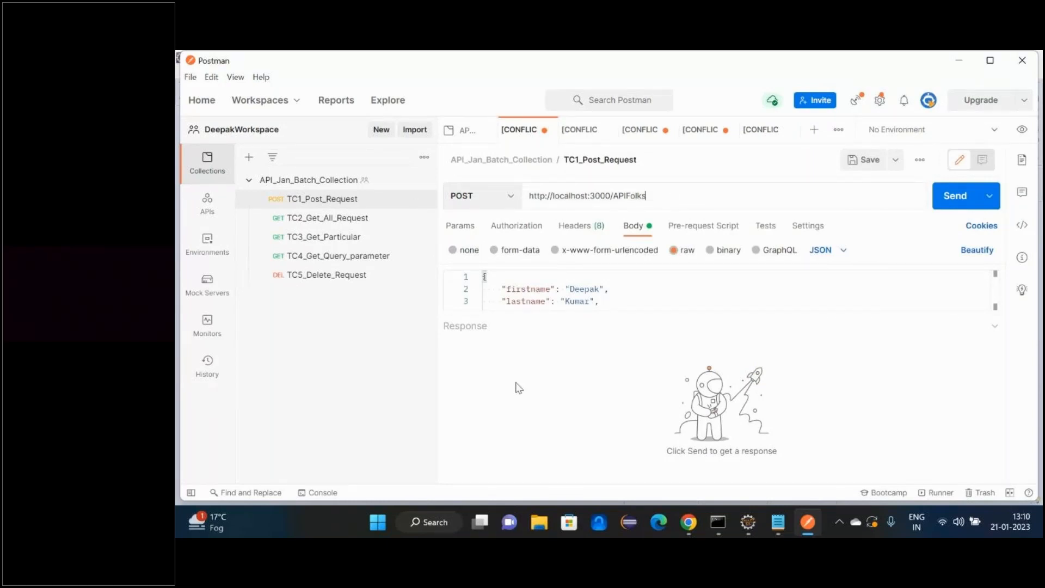
Step: Switch to Notepad and add the question "what do you mean by variable ?" below the topic list
{"action": "left_click", "coordinate": [775, 526]}
{"action": "type", "text": "what "}
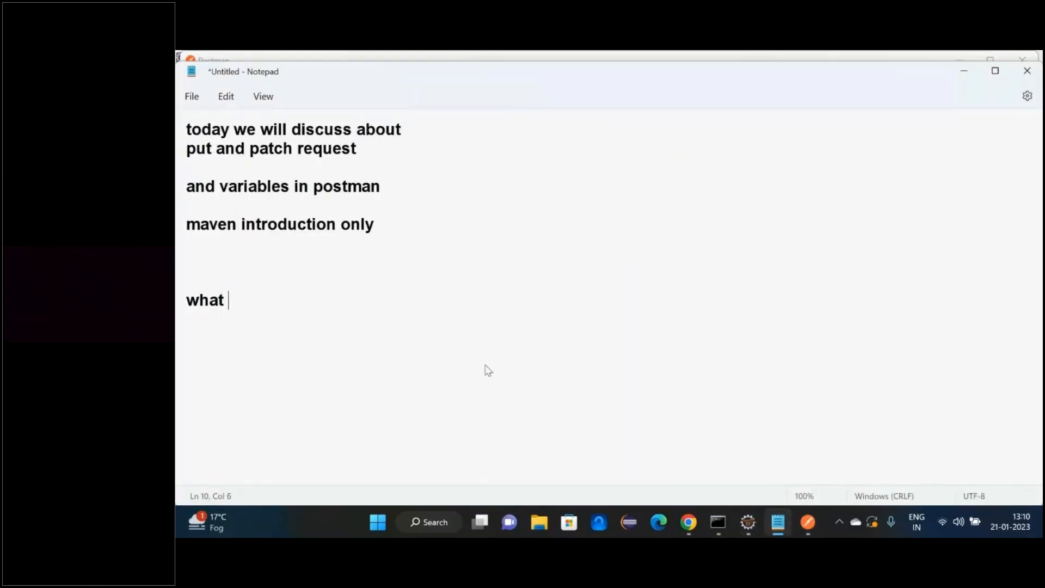
{"action": "type", "text": "do you mean by "}
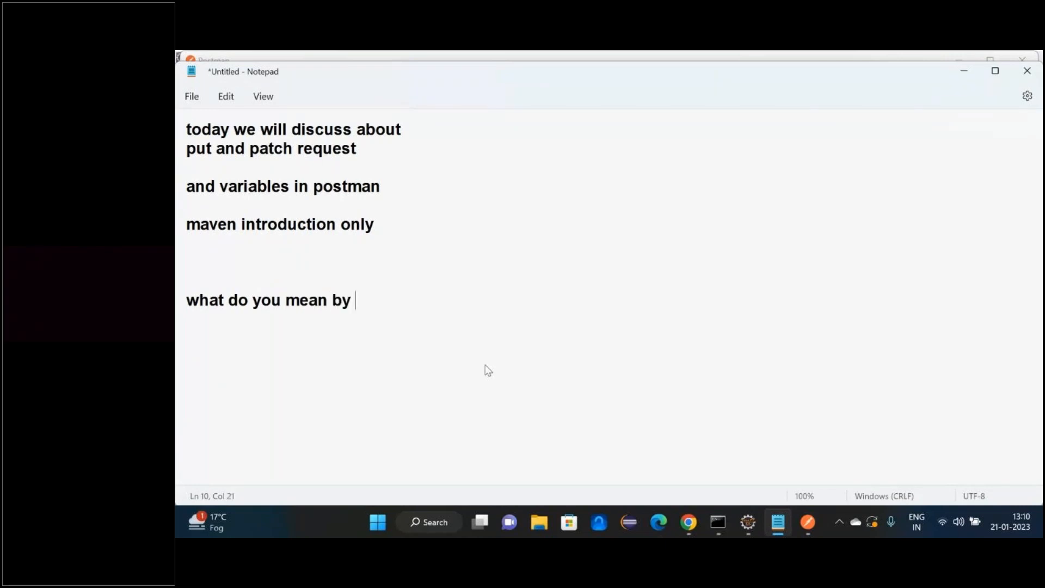
{"action": "type", "text": "variable"}
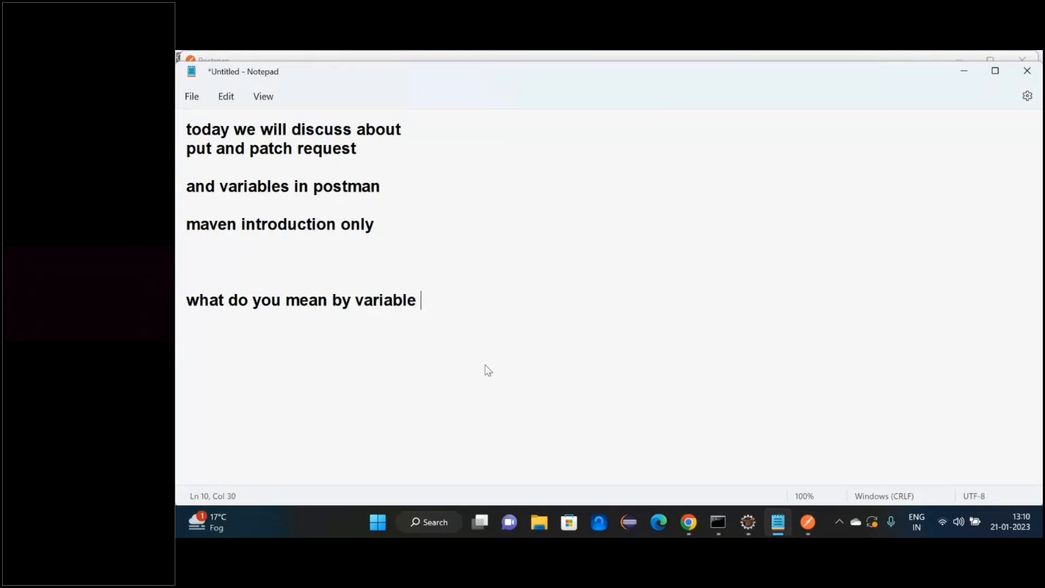
{"action": "type", "text": " ?"}
{"action": "key", "text": "Return"}
Step: Write the answer "which store some value and value can be change" under the variable question
{"action": "type", "text": "e"}
{"action": "key", "text": "BackSpace"}
{"action": "type", "text": "which store some"}
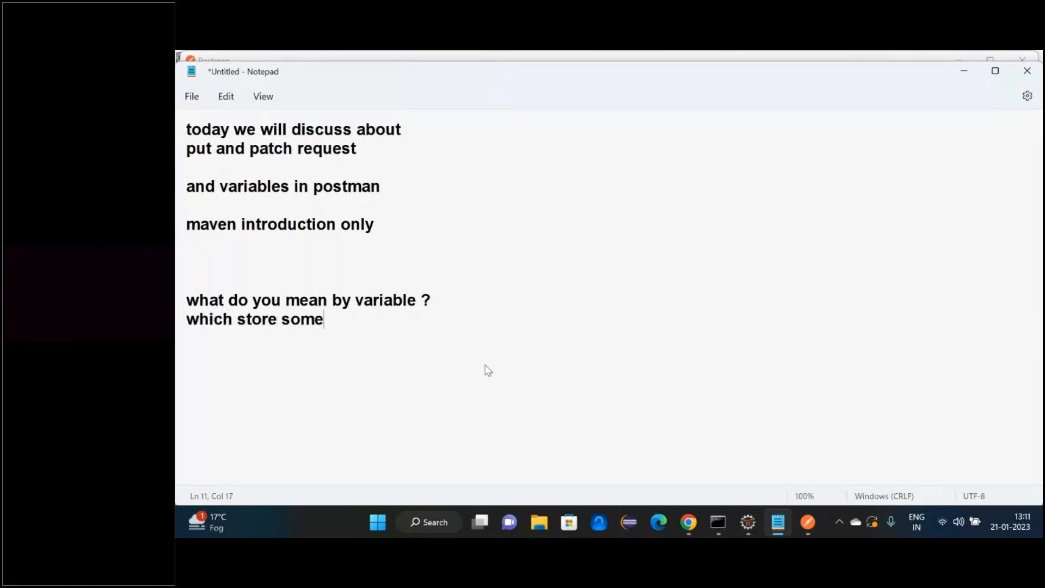
{"action": "type", "text": " value and va"}
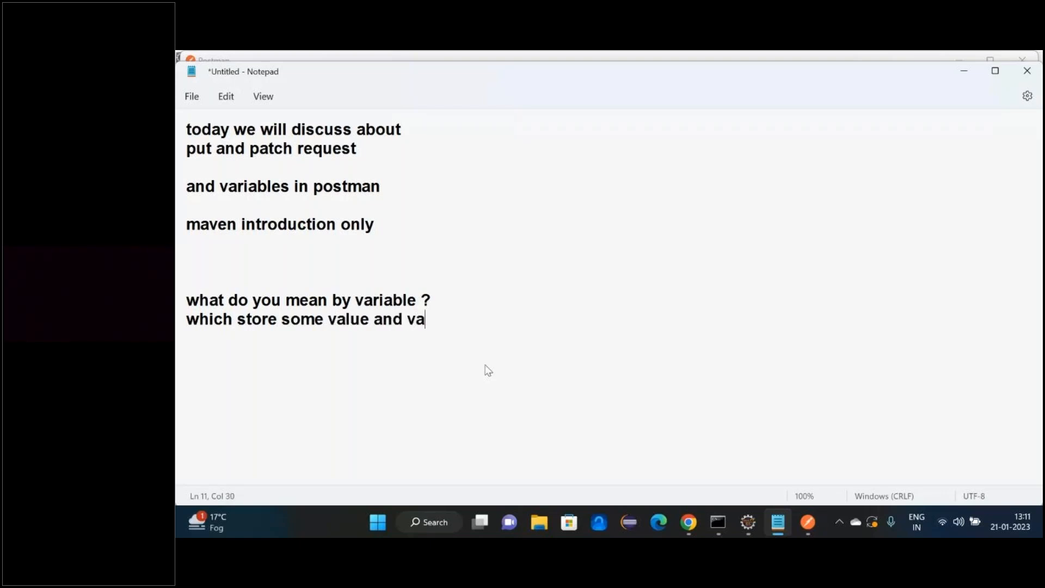
{"action": "type", "text": "lue can be change"}
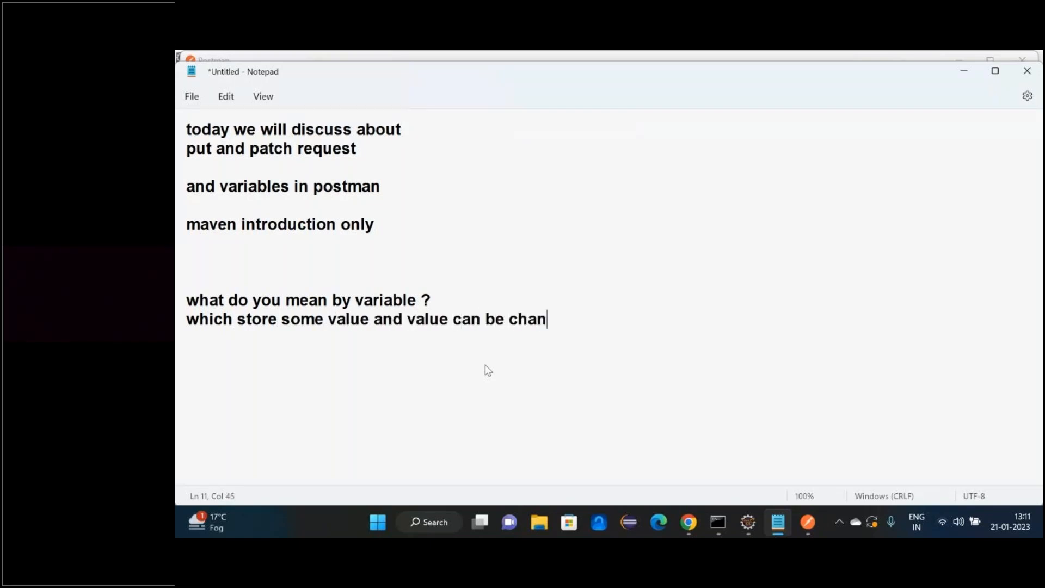
{"action": "key", "text": "Return"}
Step: Open Paint and draw three rounded rectangles side by side, the first about 416 × 356 px and the third about 485 × 386 px
{"action": "key", "text": "alt+Tab"}
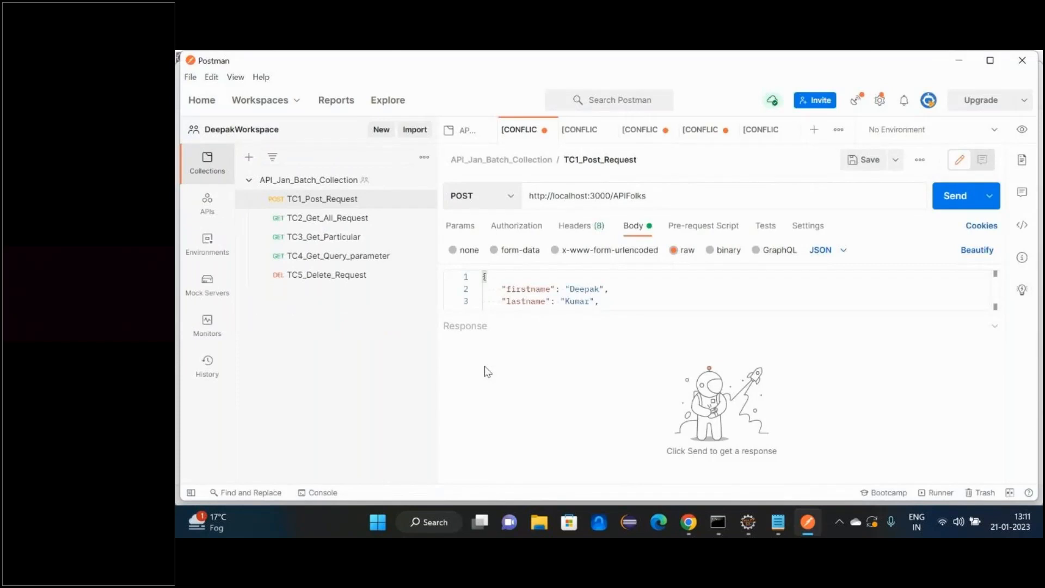
{"action": "key", "text": "super+r"}
{"action": "type", "text": "mspaint"}
{"action": "key", "text": "Return"}
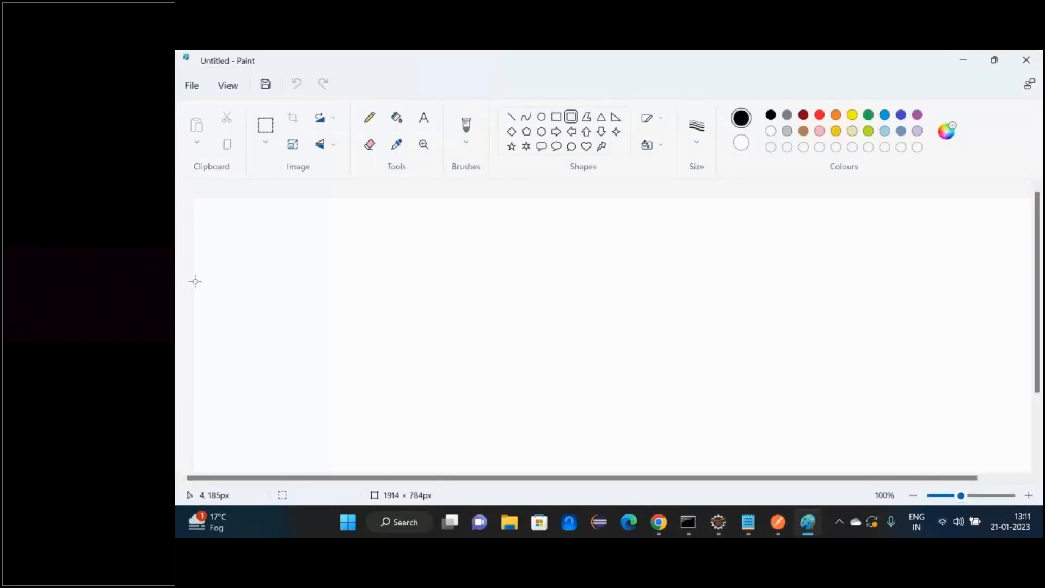
{"action": "mouse_move", "coordinate": [204, 204]}
{"action": "left_mouse_down"}
{"action": "mouse_move", "coordinate": [338, 319]}
{"action": "mouse_move", "coordinate": [377, 377]}
{"action": "mouse_move", "coordinate": [392, 365]}
{"action": "left_mouse_up"}
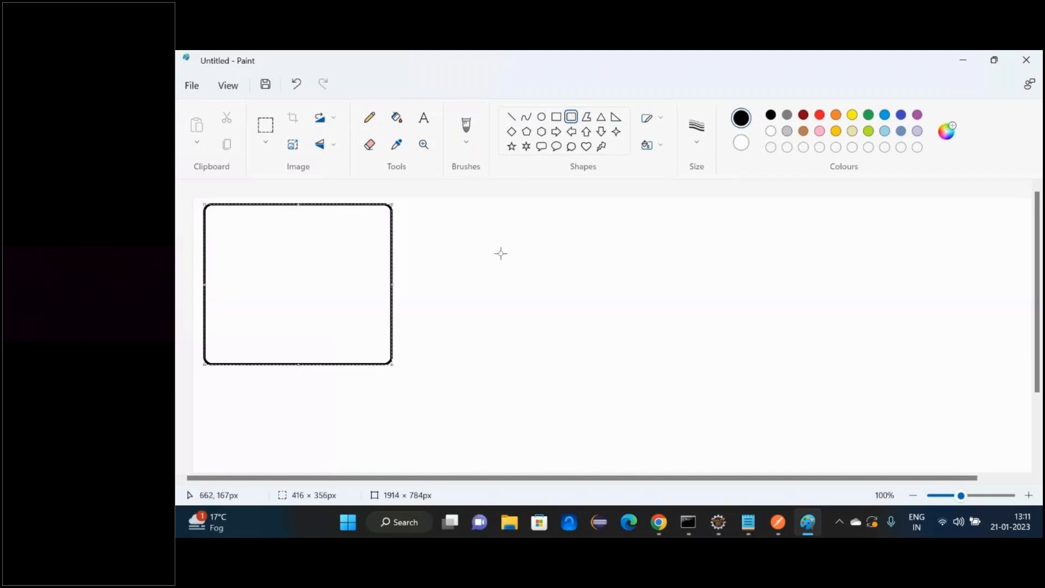
{"action": "left_click_drag", "start_coordinate": [482, 204], "coordinate": [652, 368]}
{"action": "left_click_drag", "start_coordinate": [738, 205], "coordinate": [958, 379]}
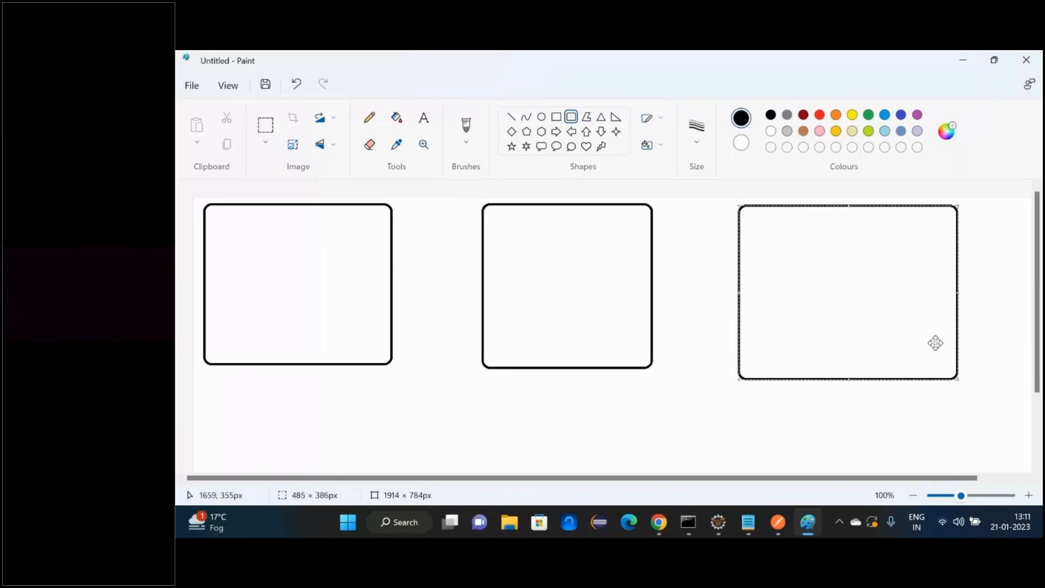
Step: Label the first rectangle "API_Batch_1PM" with text placed just below it
{"action": "left_click", "coordinate": [423, 118]}
{"action": "left_click", "coordinate": [296, 379]}
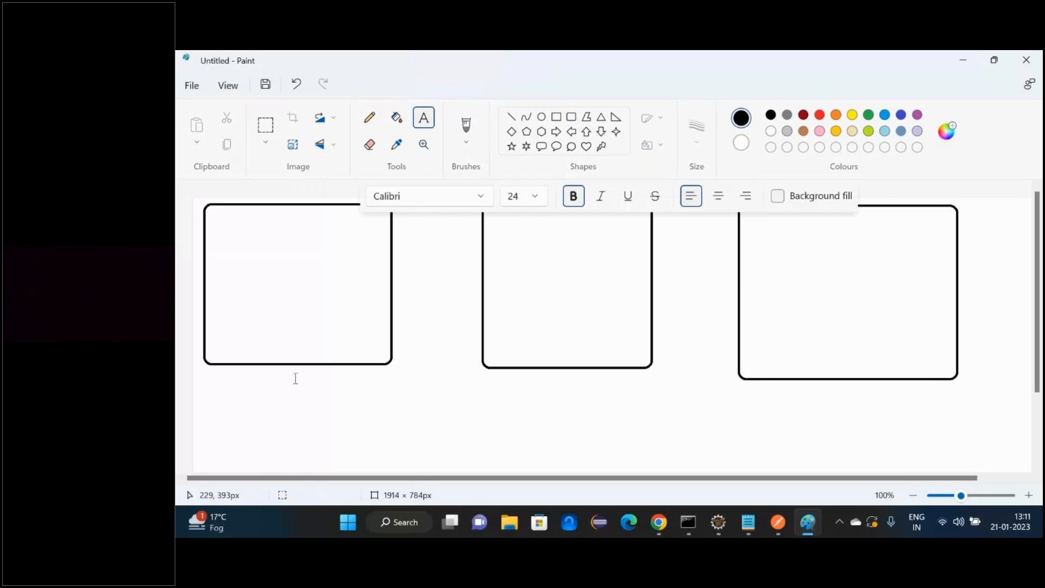
{"action": "left_click", "coordinate": [223, 379]}
{"action": "type", "text": "API"}
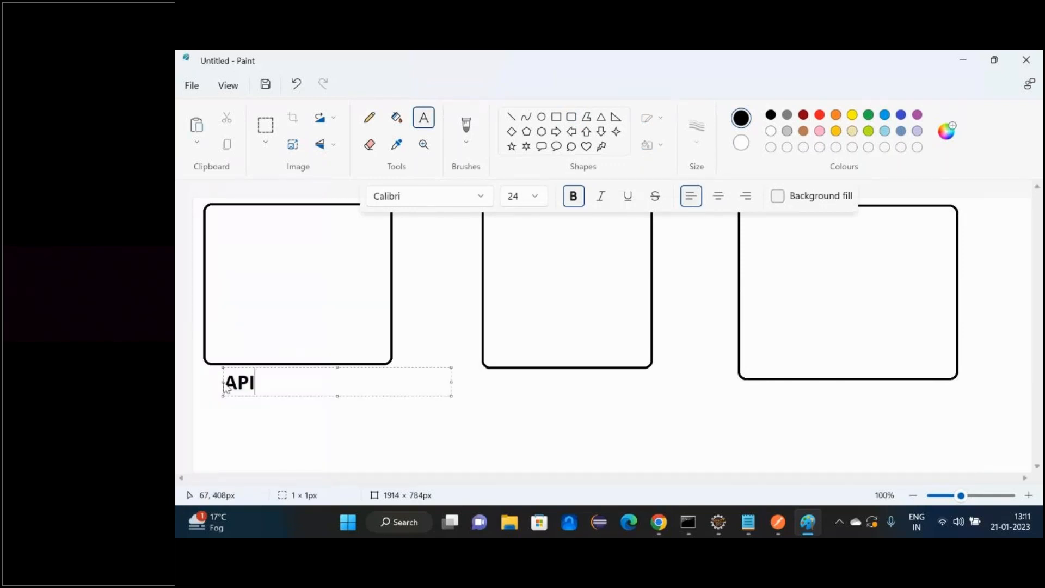
{"action": "type", "text": "_Batch_"}
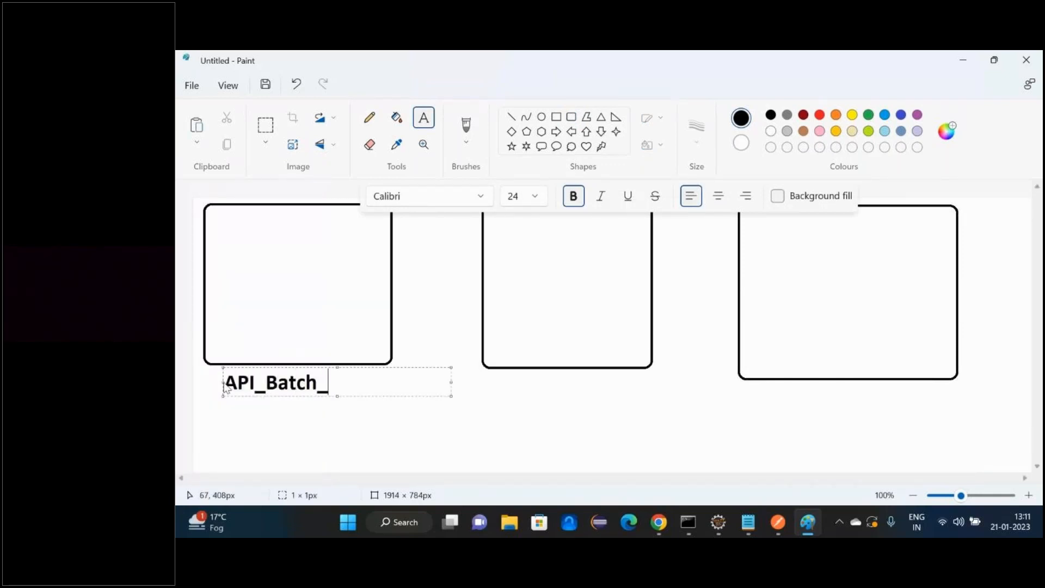
{"action": "type", "text": "1PM"}
Step: Add the label "API_Batch_12PM" below the middle rectangle
{"action": "left_click", "coordinate": [486, 384]}
{"action": "type", "text": "API_B"}
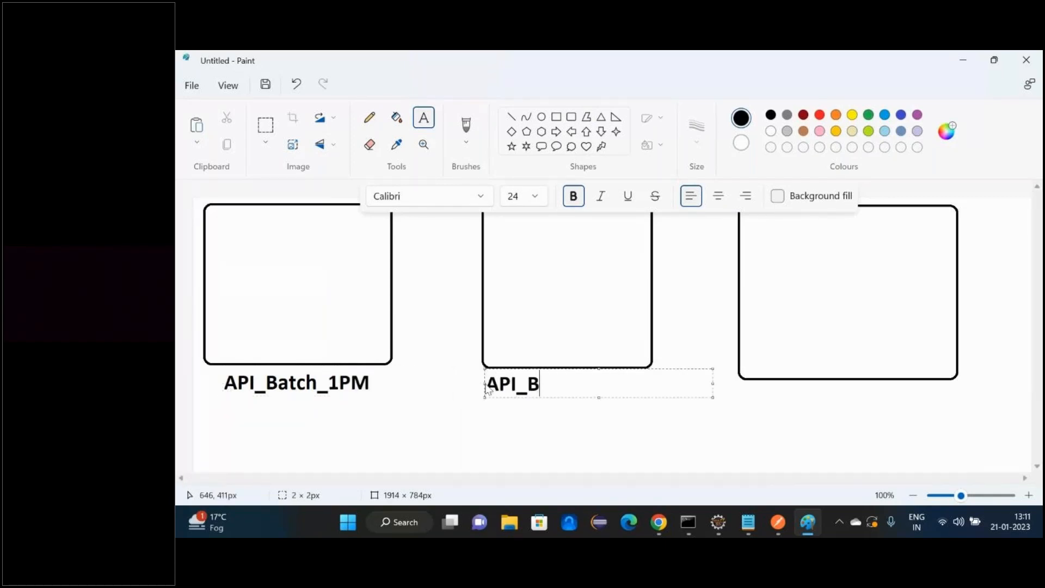
{"action": "type", "text": "atch_12PM"}
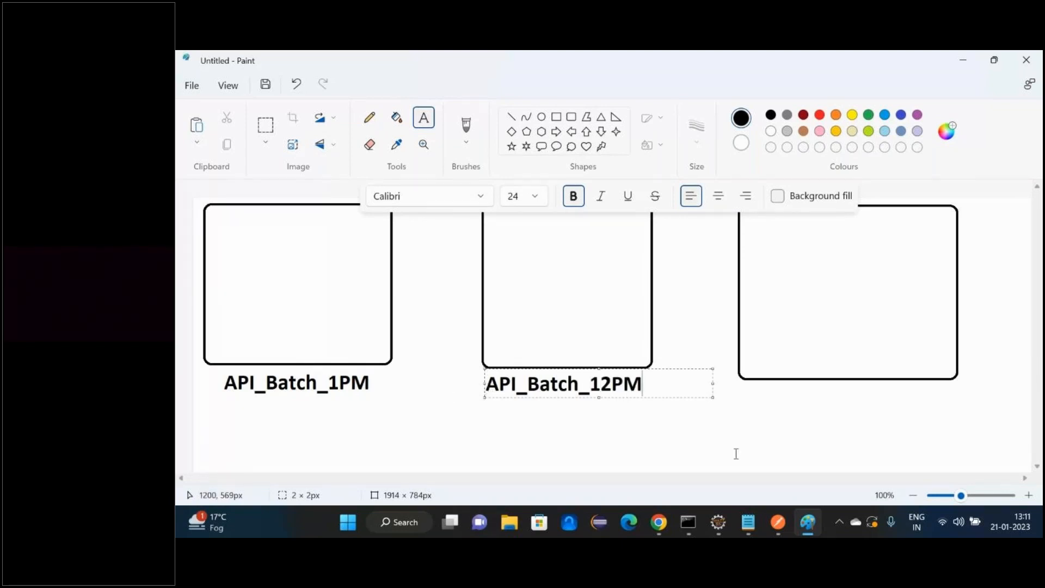
Step: Label the third rectangle "API_Batch_8PM" with text placed just below it
{"action": "left_click", "coordinate": [755, 402]}
{"action": "left_click", "coordinate": [749, 397]}
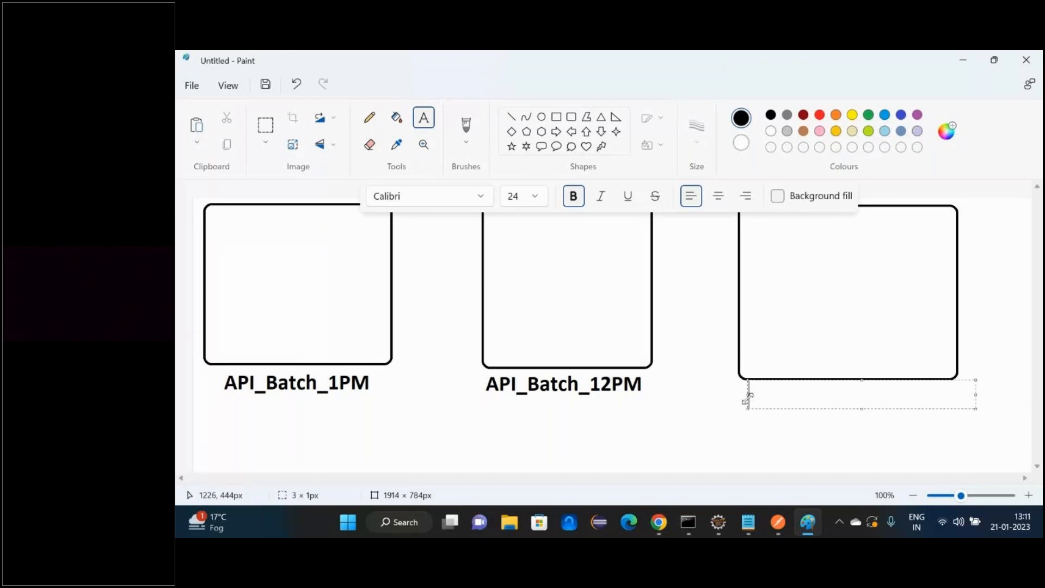
{"action": "type", "text": "API_Batch_8PM"}
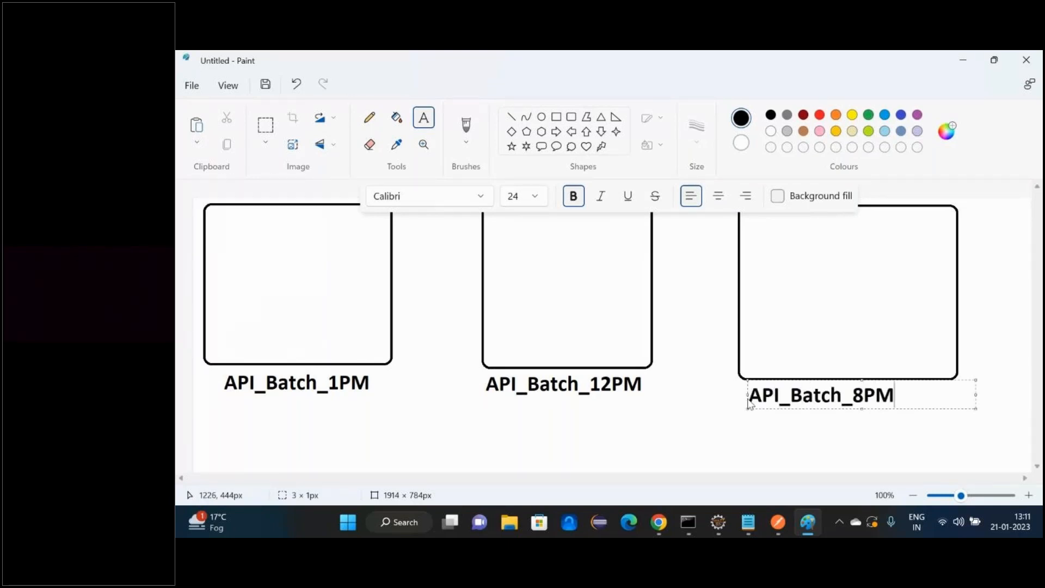
Step: Add the text "50 tcs(requests)" at the upper edge inside the API_Batch_1PM rectangle
{"action": "left_click", "coordinate": [212, 226]}
{"action": "type", "text": "50"}
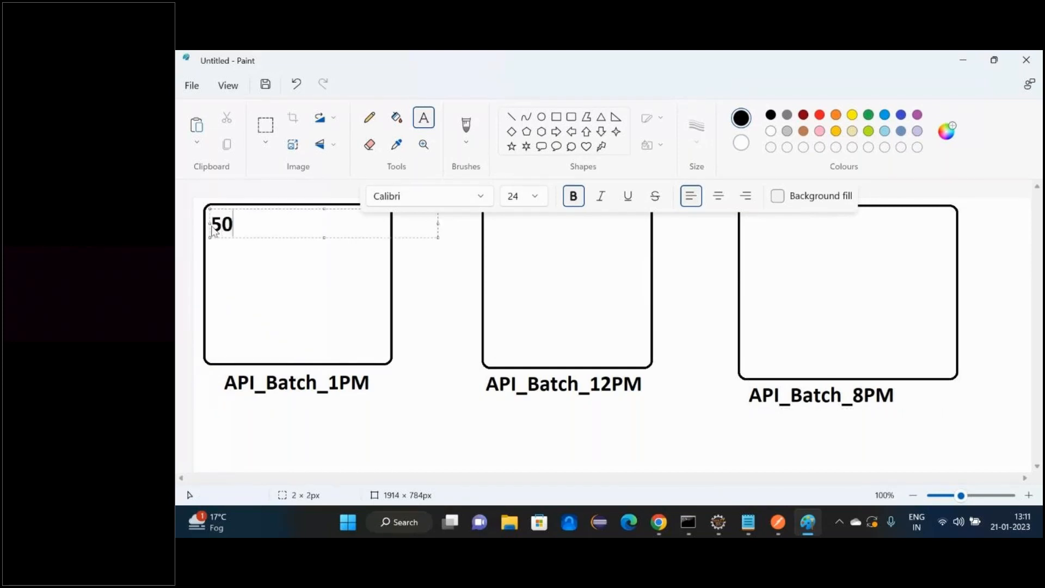
{"action": "type", "text": " tcs(requests)"}
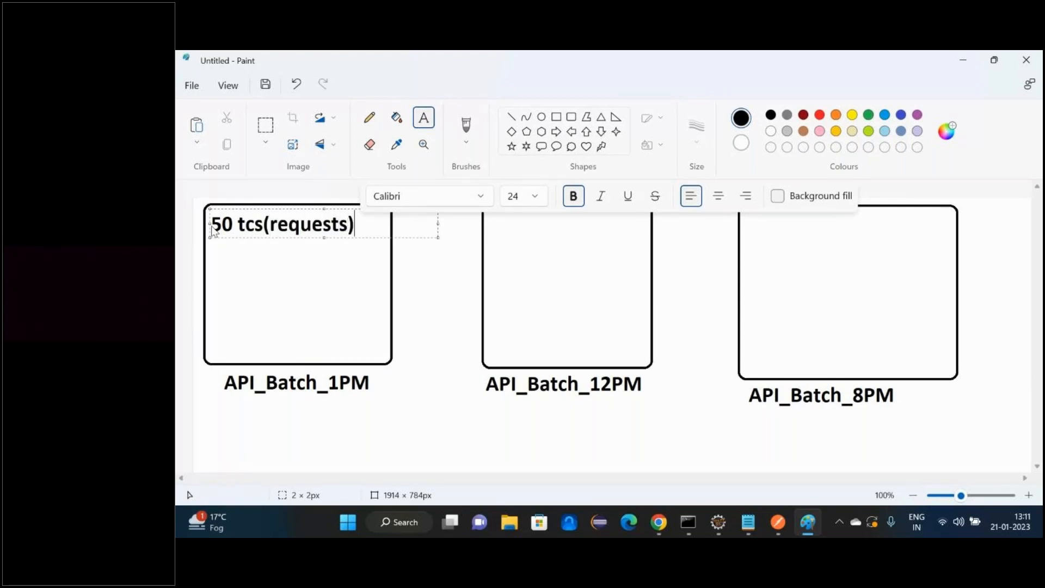
Step: Add the text "20 requests(tcs)" inside the middle rectangle and "100 requests(tcs)" inside the third rectangle
{"action": "left_click", "coordinate": [500, 229]}
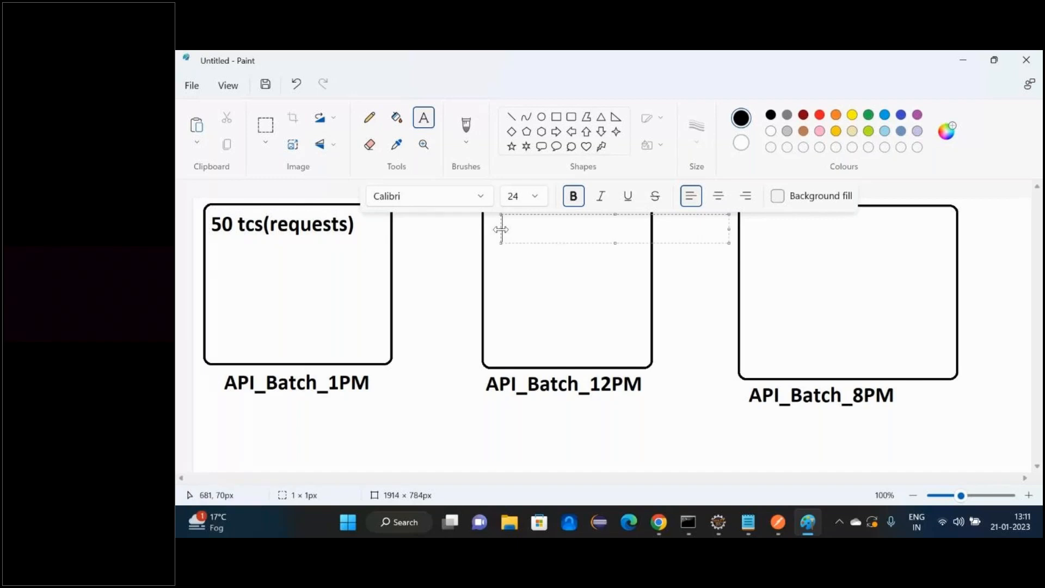
{"action": "type", "text": "20 reque"}
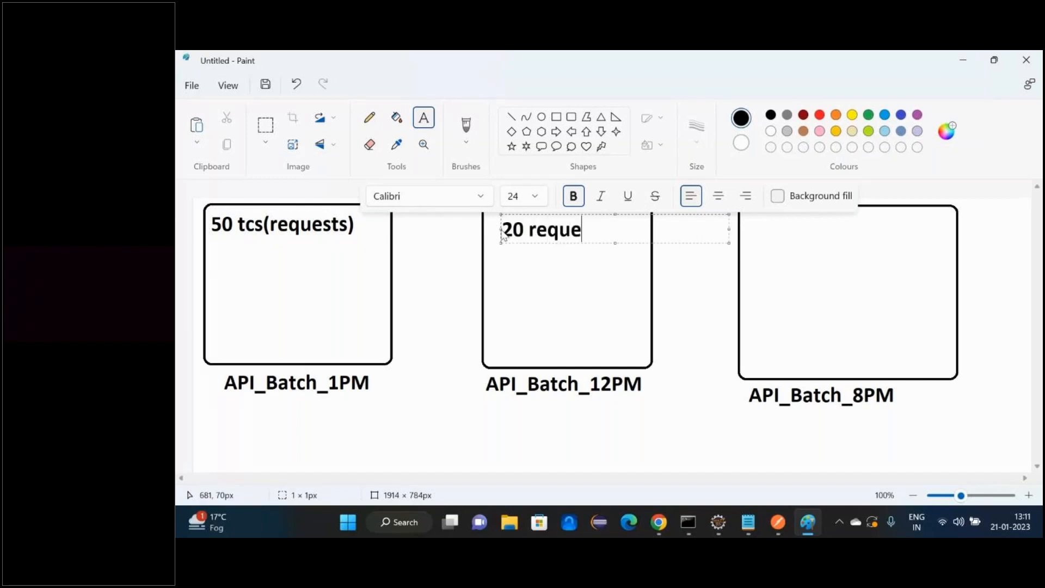
{"action": "type", "text": "sts(tcs"}
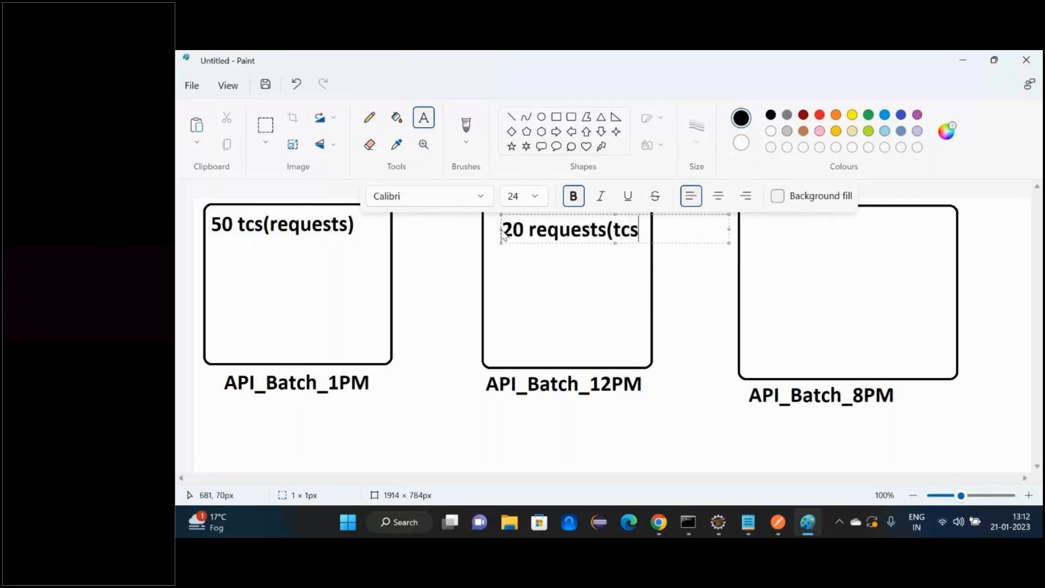
{"action": "type", "text": ")"}
{"action": "left_click", "coordinate": [752, 225]}
{"action": "type", "text": "100 re"}
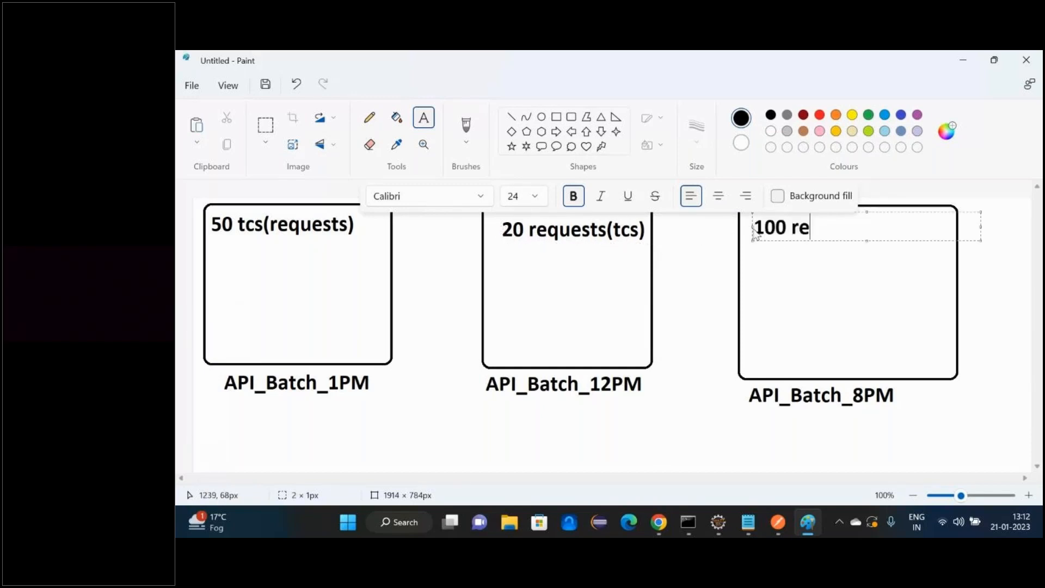
{"action": "type", "text": "quests(tcs"}
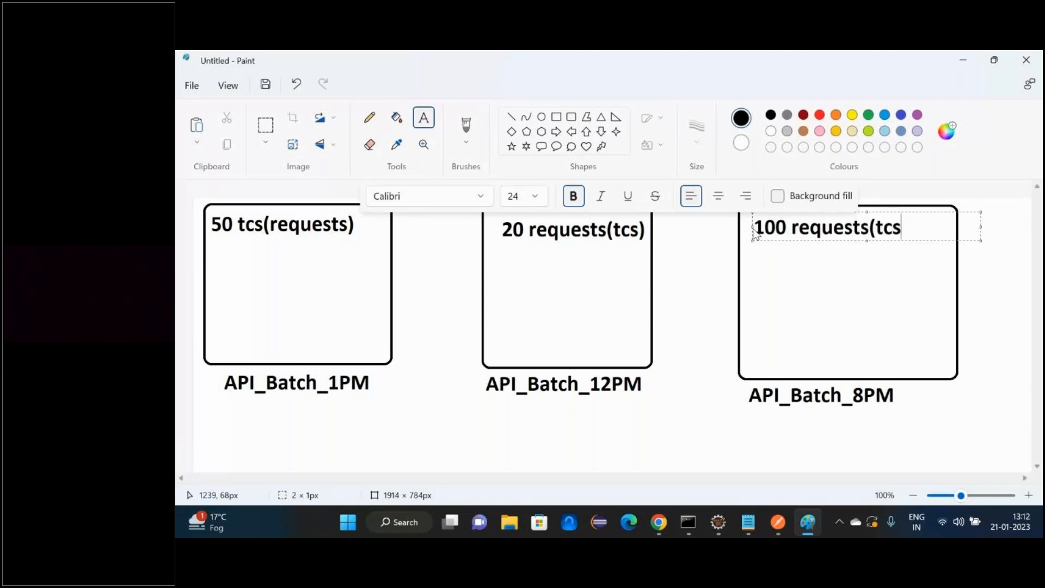
{"action": "type", "text": ")"}
{"action": "left_click", "coordinate": [212, 244]}
{"action": "type", "text": "tc1"}
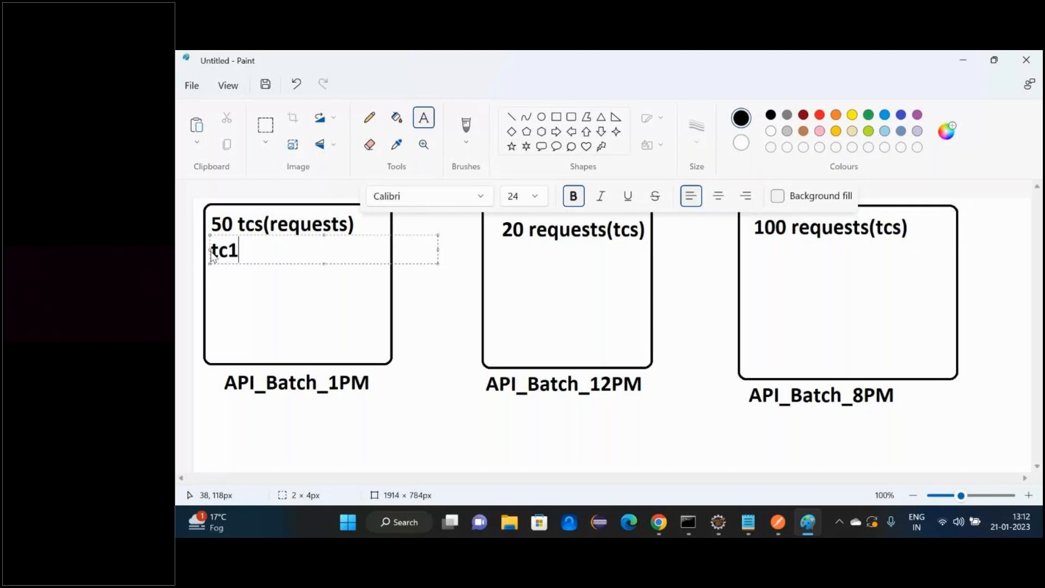
{"action": "type", "text": "--"}
{"action": "key", "text": "alt+Tab"}
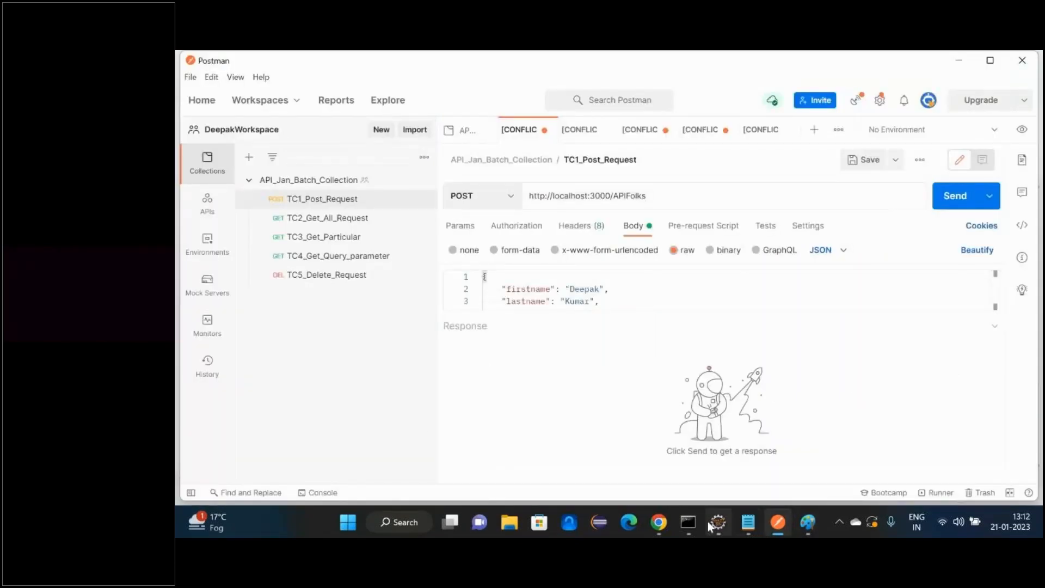
{"action": "left_click", "coordinate": [687, 522]}
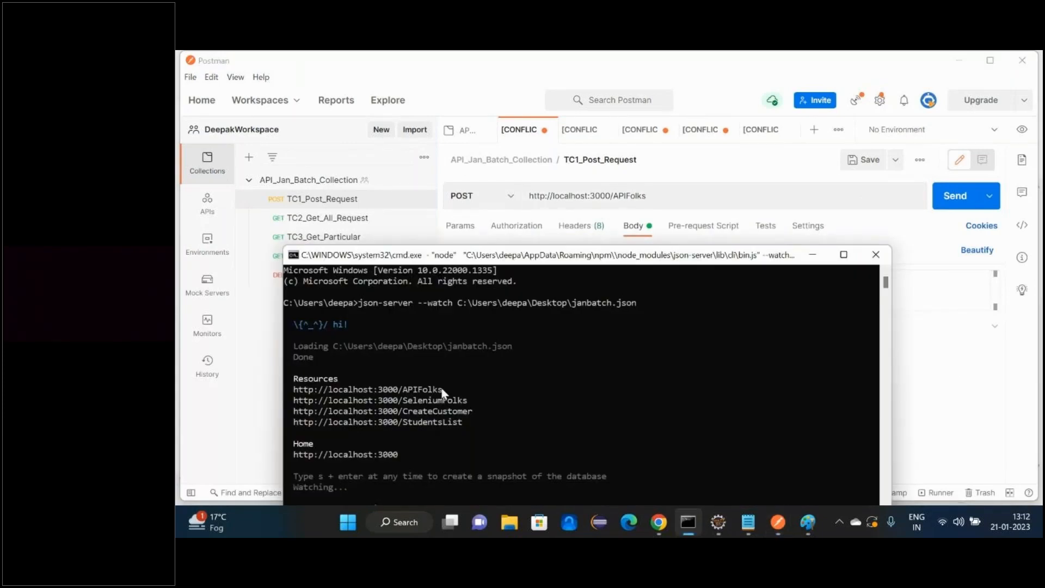
{"action": "left_click_drag", "start_coordinate": [441, 390], "coordinate": [295, 391]}
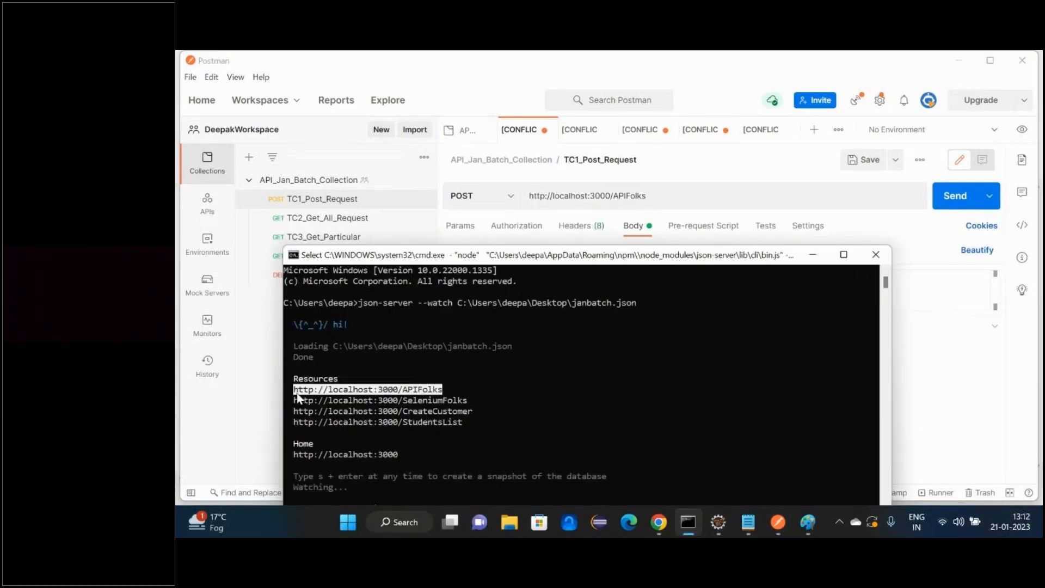
{"action": "key", "text": "ctrl+c"}
{"action": "left_click", "coordinate": [808, 522]}
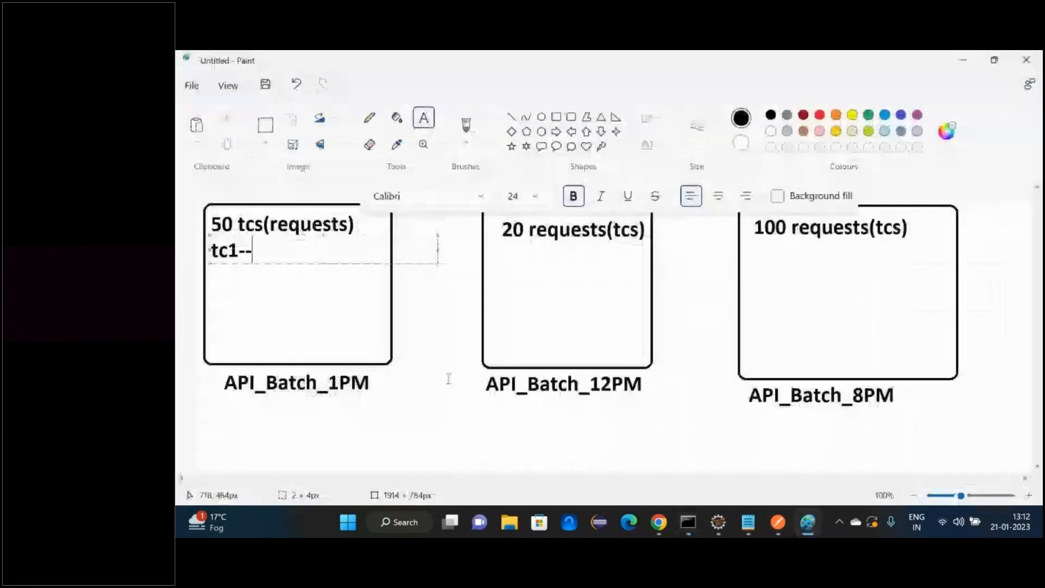
{"action": "key", "text": "ctrl+v"}
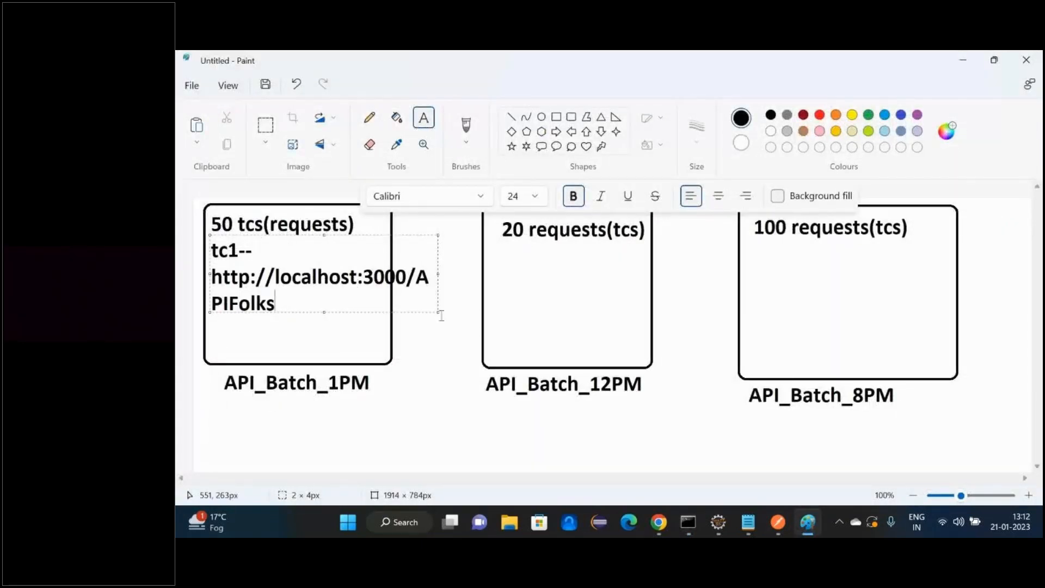
Step: Enlarge the first rectangle's text box and add "in all 50 testcases we have to change the URI value" below the URL, split over three lines
{"action": "left_click_drag", "start_coordinate": [438, 312], "coordinate": [473, 366]}
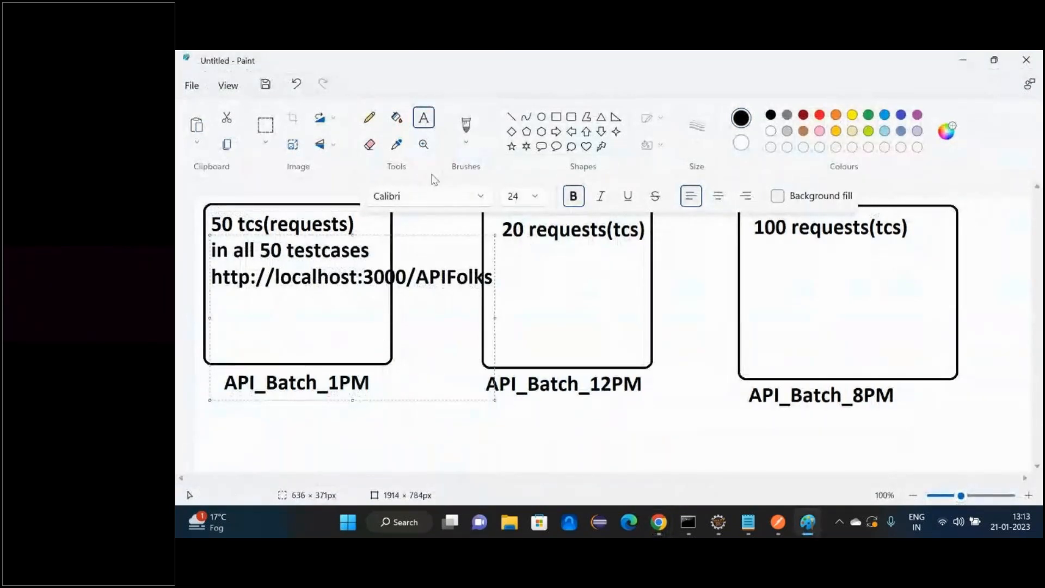
{"action": "left_click_drag", "start_coordinate": [229, 383], "coordinate": [256, 399]}
{"action": "left_click", "coordinate": [304, 315]}
{"action": "type", "text": "in all 50 "}
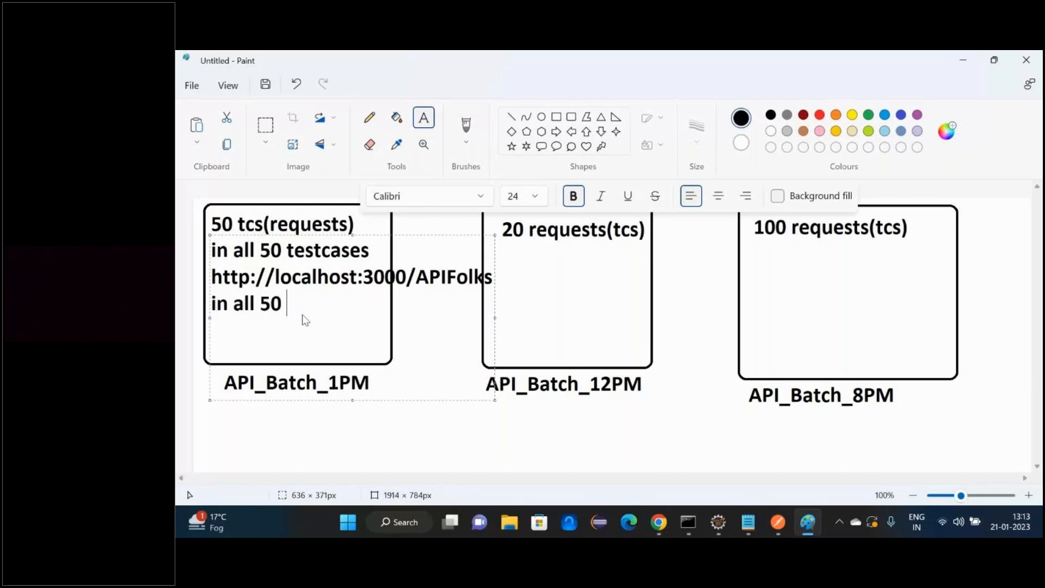
{"action": "type", "text": "testcases"}
{"action": "key", "text": "Return"}
{"action": "type", "text": "w"}
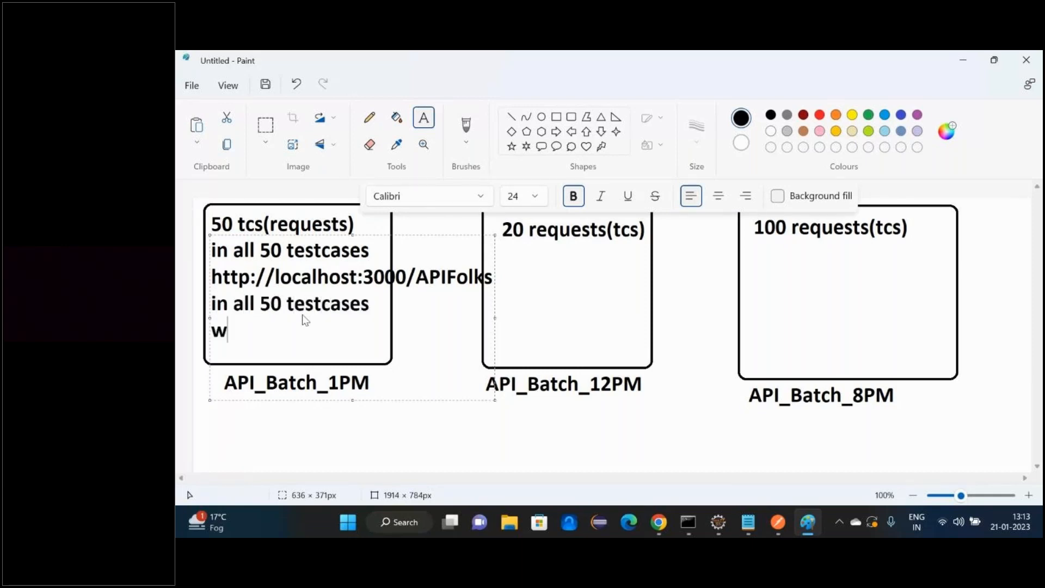
{"action": "type", "text": "e have to change the"}
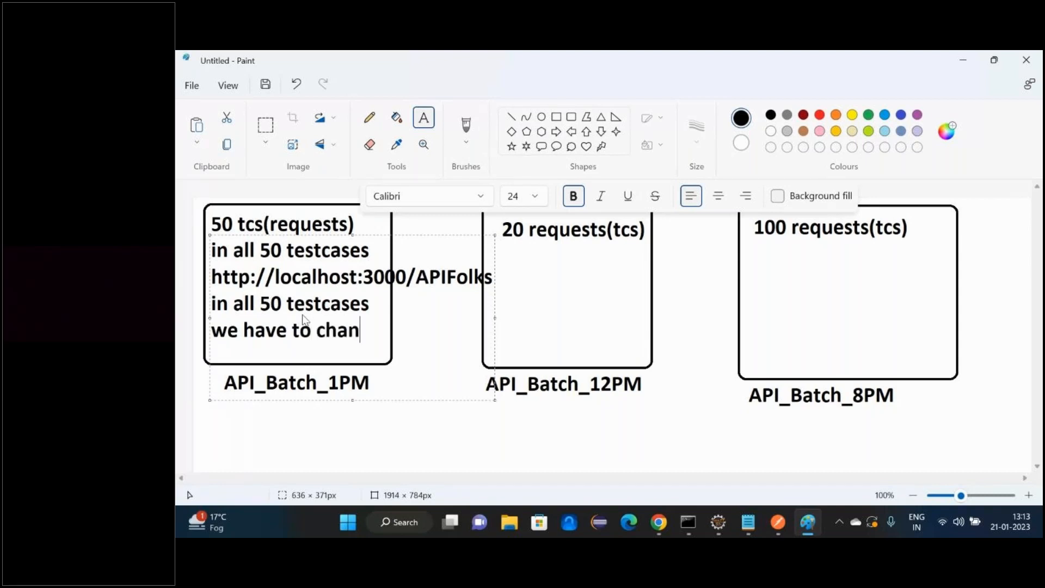
{"action": "key", "text": "Return"}
{"action": "type", "text": "URl value"}
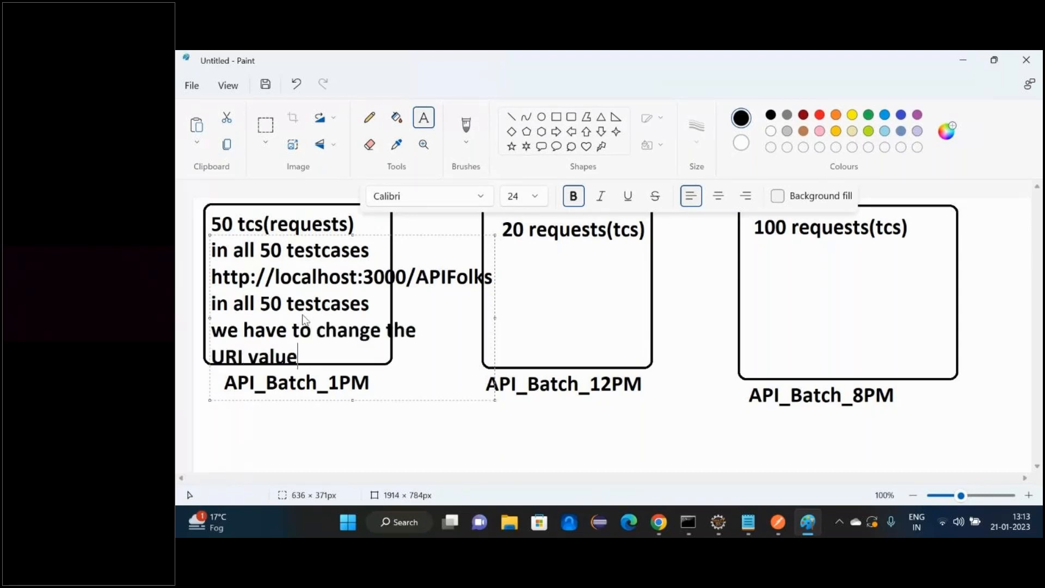
Step: Switch to Notepad and write "there is a concept of environment variable(local variable) the variable which is used by a particular collection"
{"action": "left_click", "coordinate": [747, 522]}
{"action": "type", "text": "there is "}
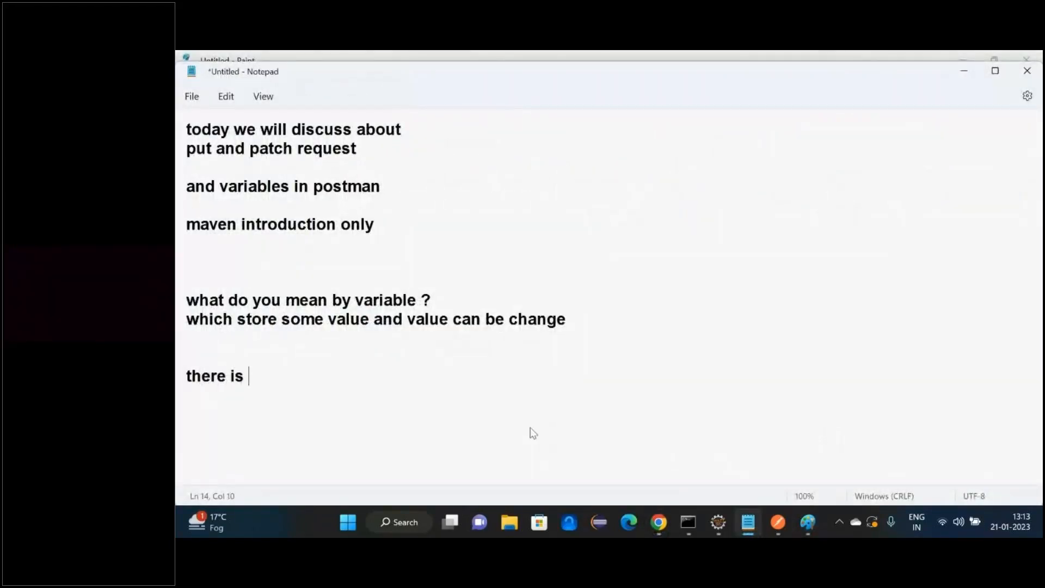
{"action": "type", "text": "a concept of"}
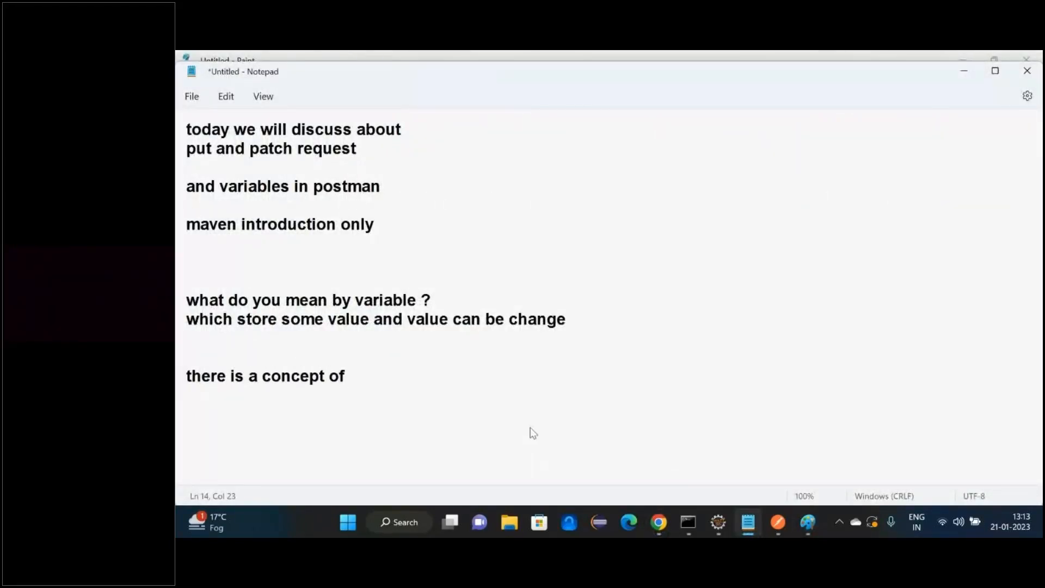
{"action": "type", "text": " environment vari"}
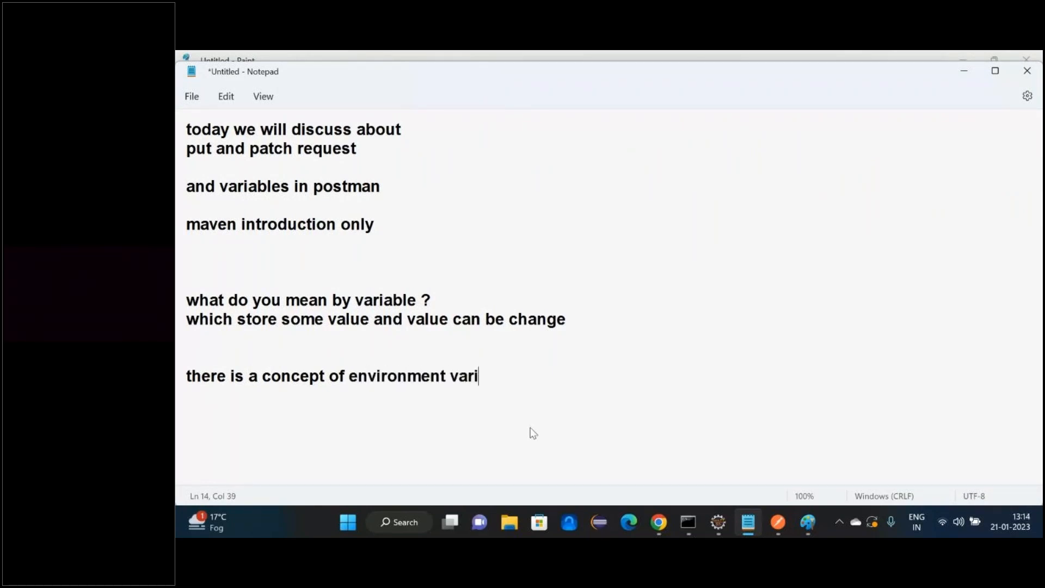
{"action": "type", "text": "able(local v"}
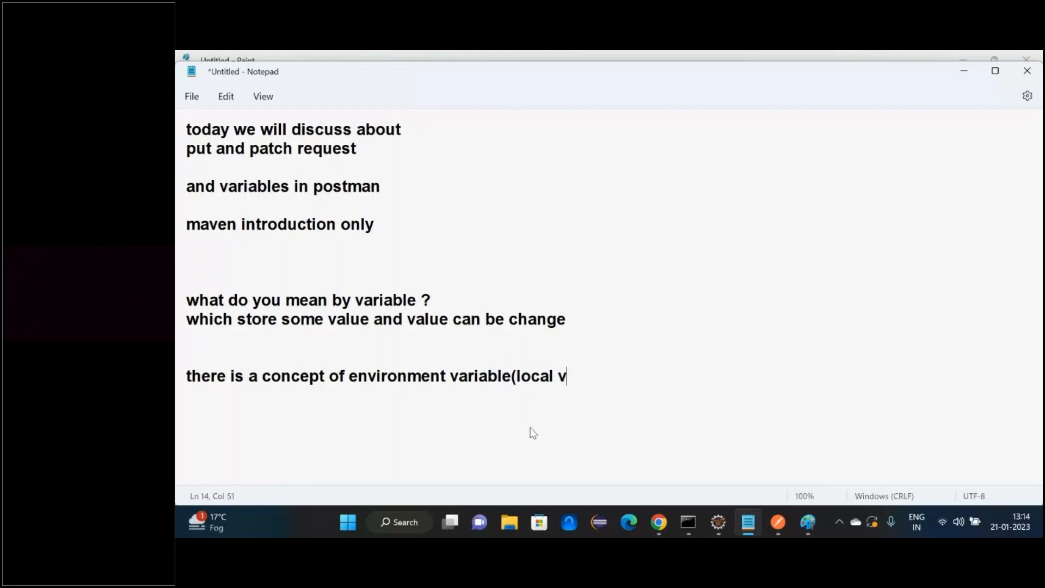
{"action": "type", "text": "ariable) th"}
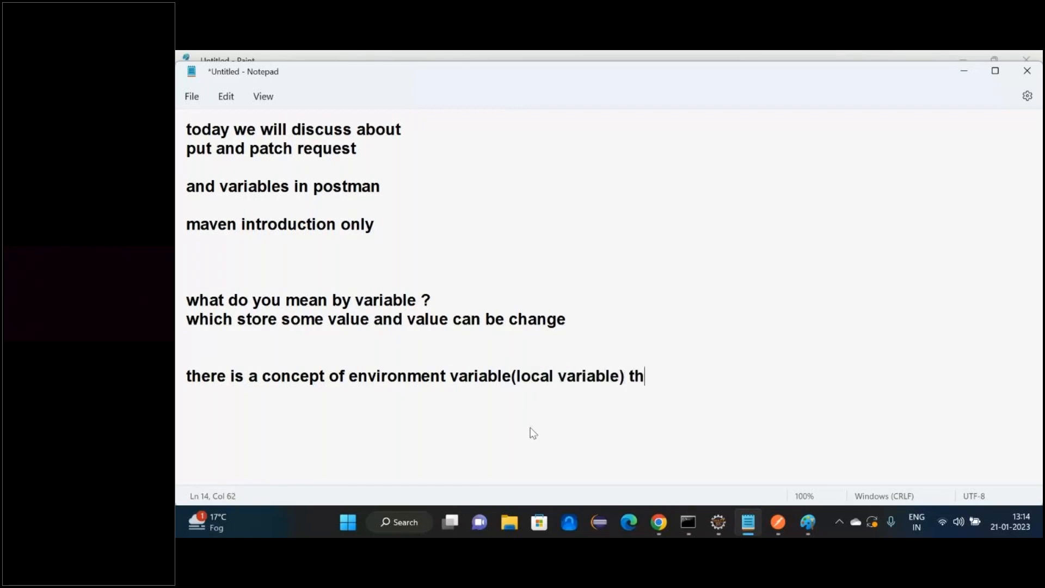
{"action": "type", "text": "e variable "}
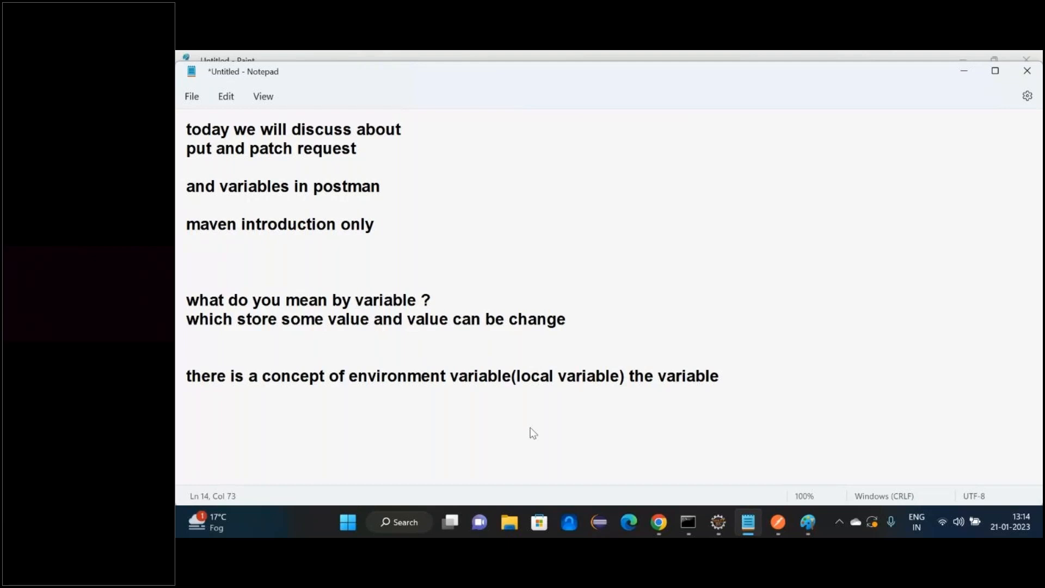
{"action": "type", "text": "which i"}
{"action": "type", "text": "u"}
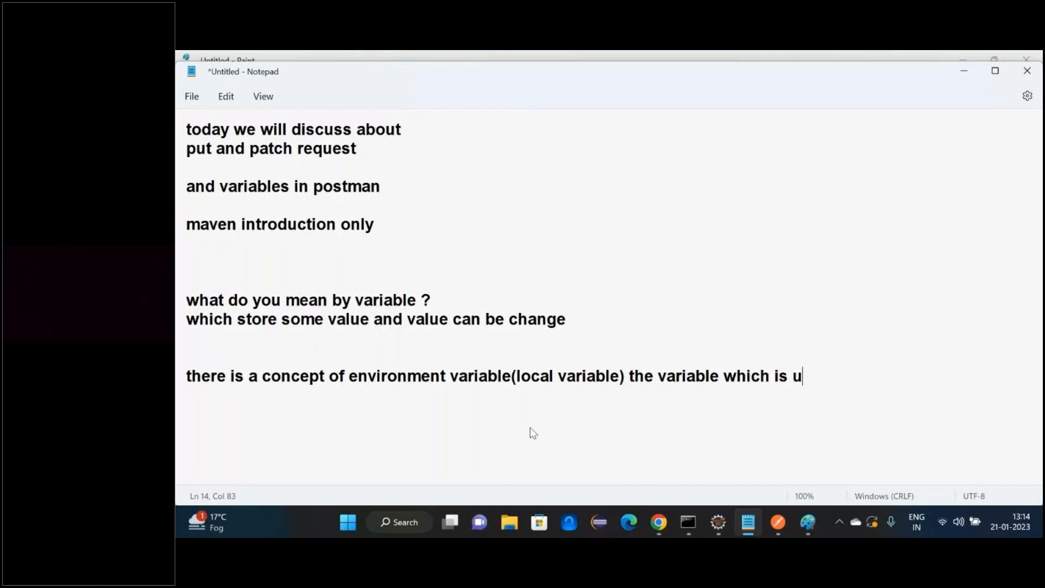
{"action": "type", "text": "sed by a part"}
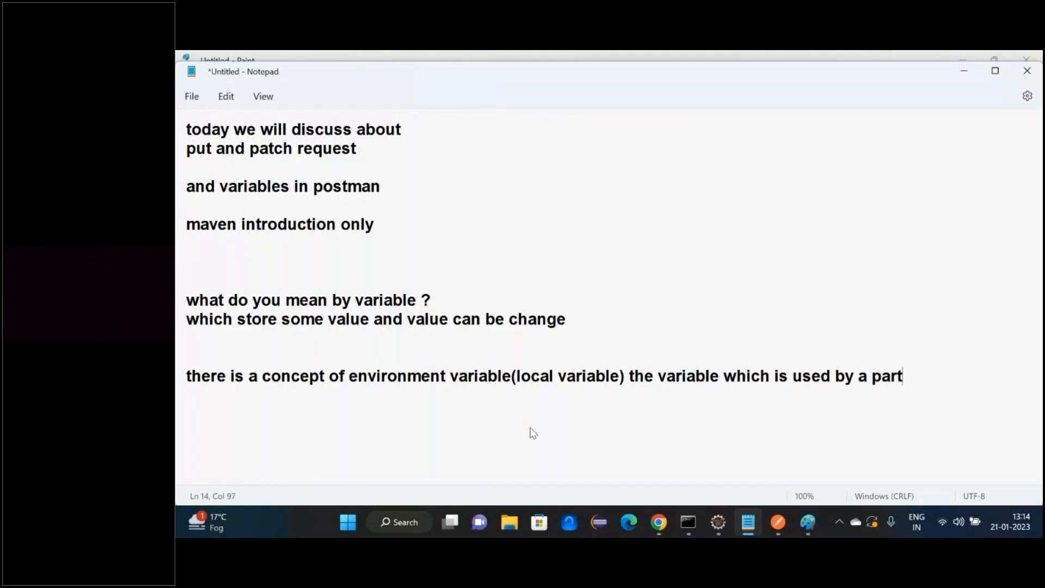
{"action": "type", "text": "icular collection"}
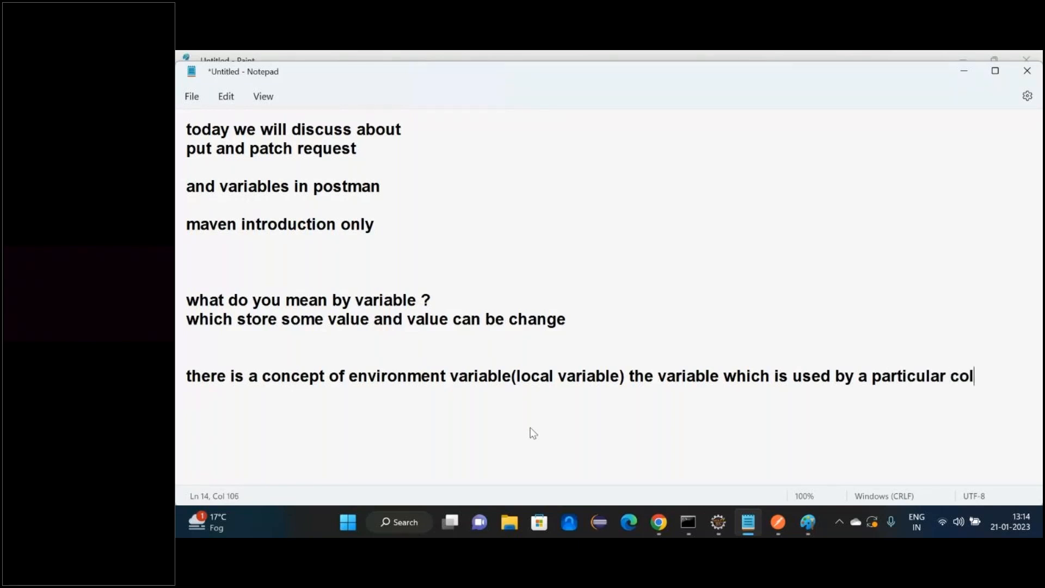
Step: Write on a new line below the environment variable sentence "I will declare a variable inside environment variable and i can"
{"action": "key", "text": "Return"}
{"action": "key", "text": "Return"}
{"action": "key", "text": "BackSpace"}
{"action": "type", "text": "I will declare a "}
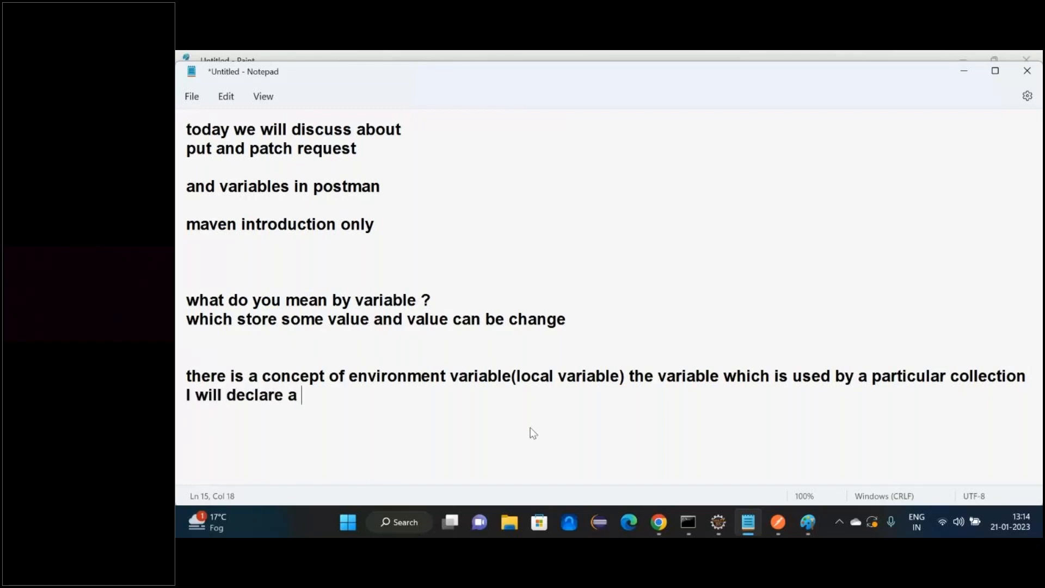
{"action": "type", "text": "variable ins"}
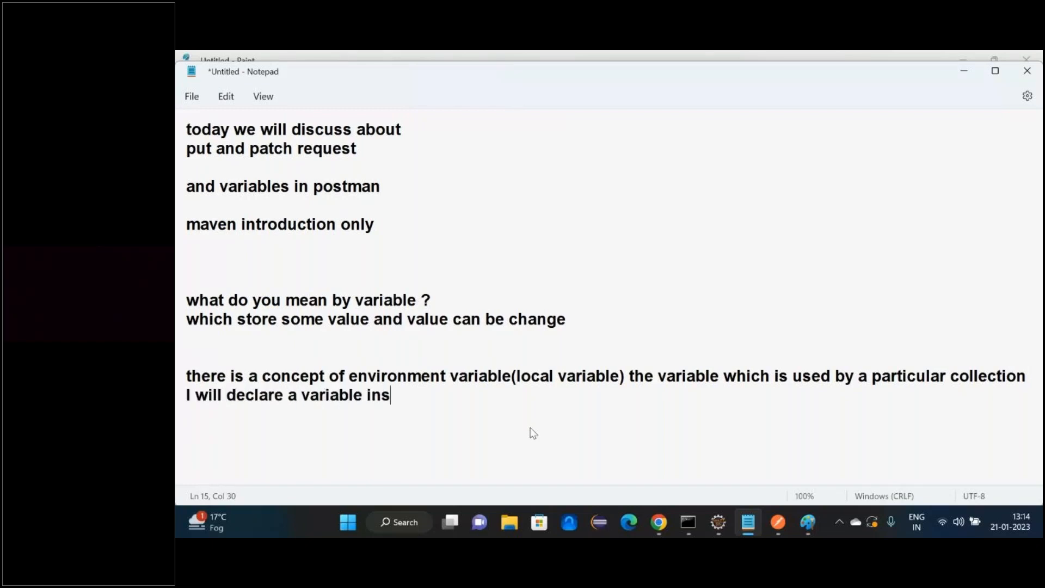
{"action": "type", "text": "ide encir"}
{"action": "key", "text": "BackSpace"}
{"action": "key", "text": "BackSpace"}
{"action": "key", "text": "BackSpace"}
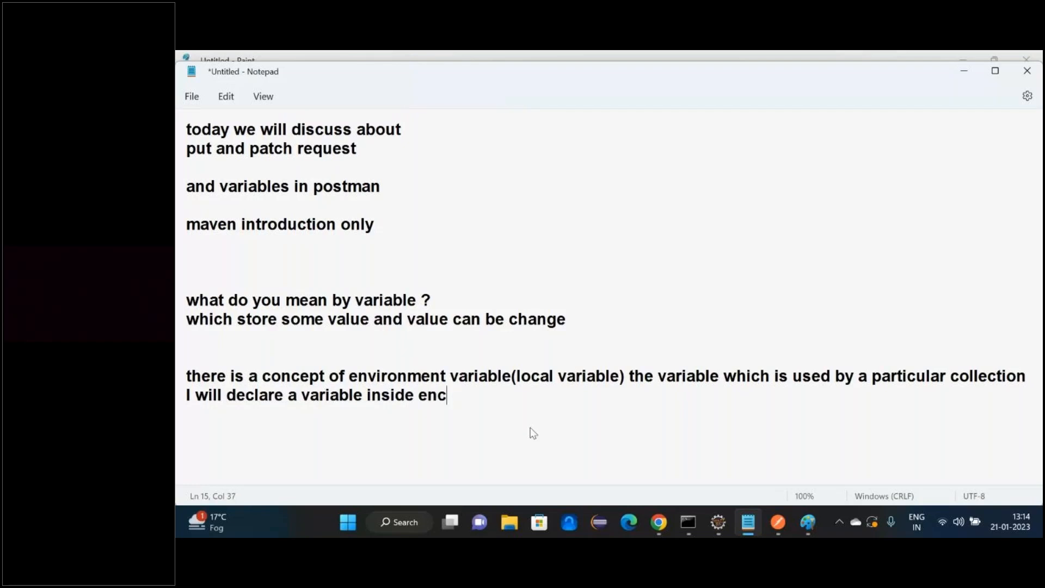
{"action": "type", "text": "vironment "}
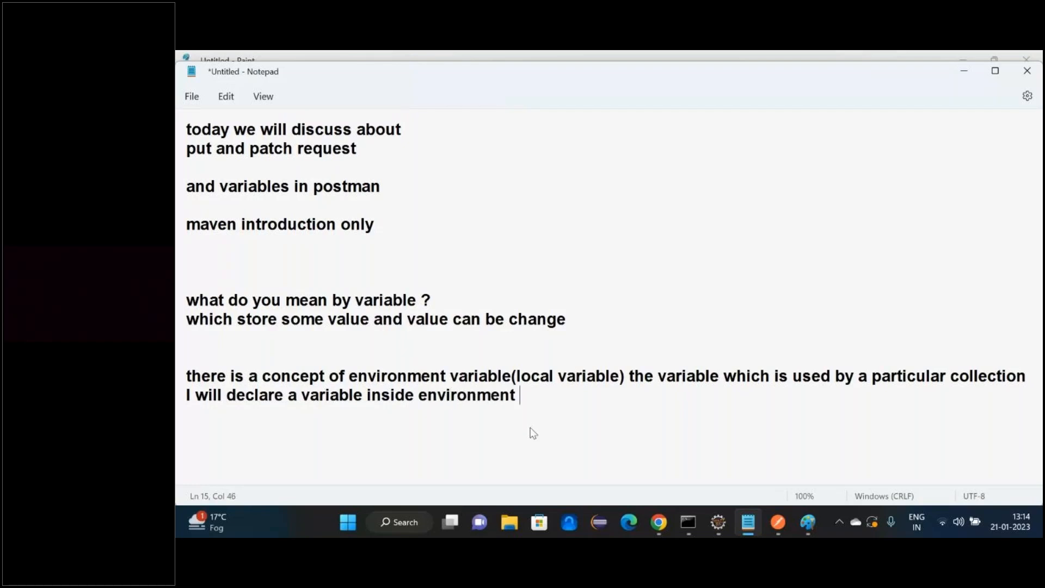
{"action": "type", "text": "varialbe"}
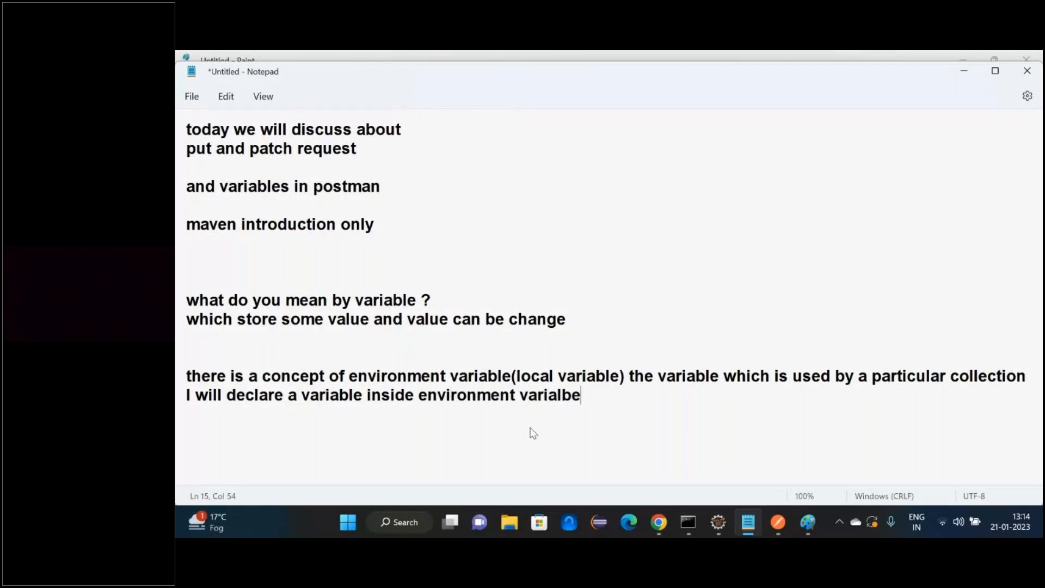
{"action": "key", "text": "BackSpace"}
{"action": "key", "text": "BackSpace"}
{"action": "key", "text": "BackSpace"}
{"action": "type", "text": "ble and i can "}
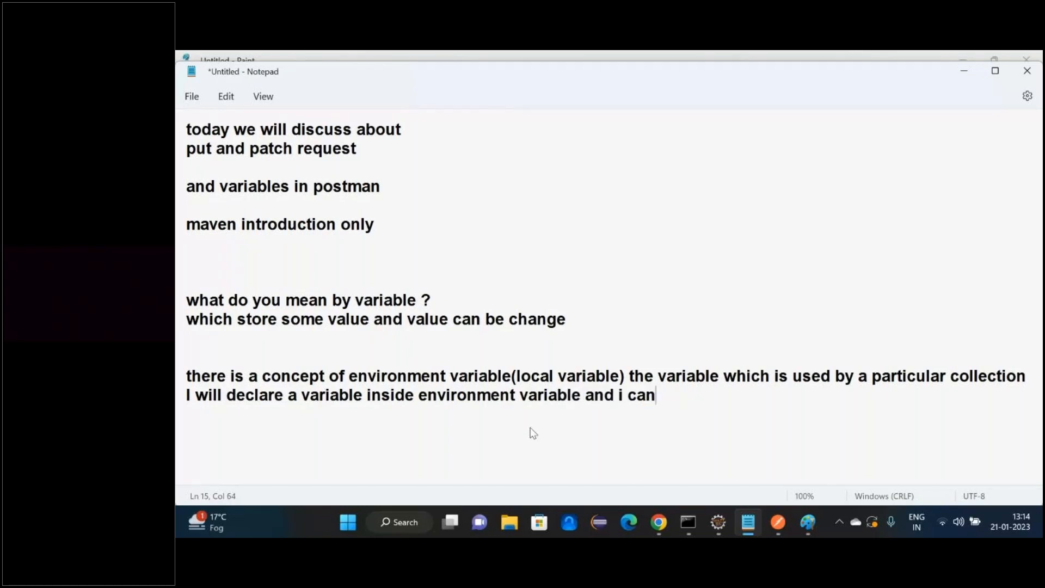
Step: Complete the sentence with "use these environment variables for collection(API_Batch_1PM)", taking the collection name from the Paint diagram
{"action": "type", "text": "use these env"}
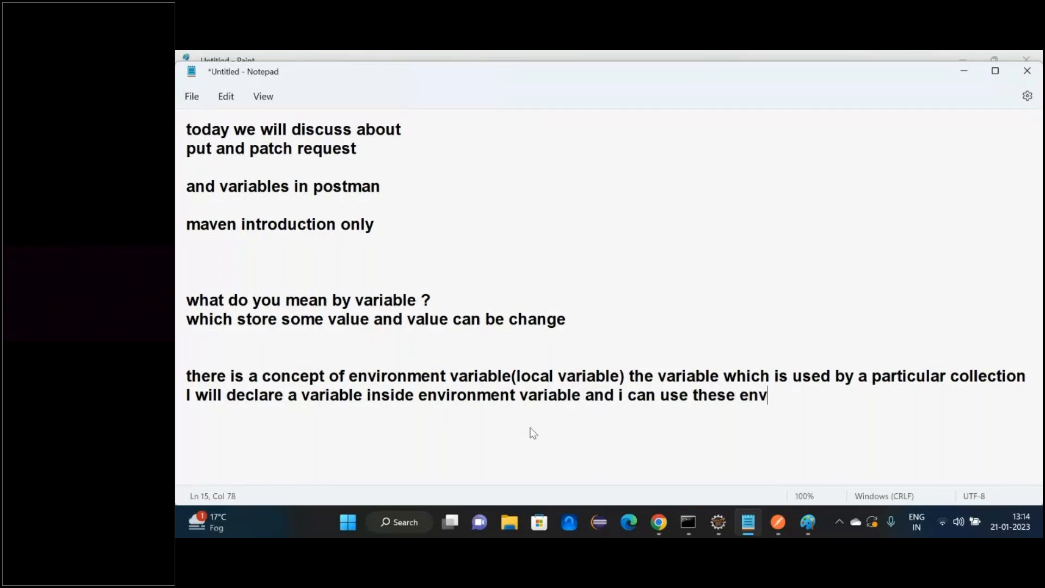
{"action": "type", "text": "ironment v"}
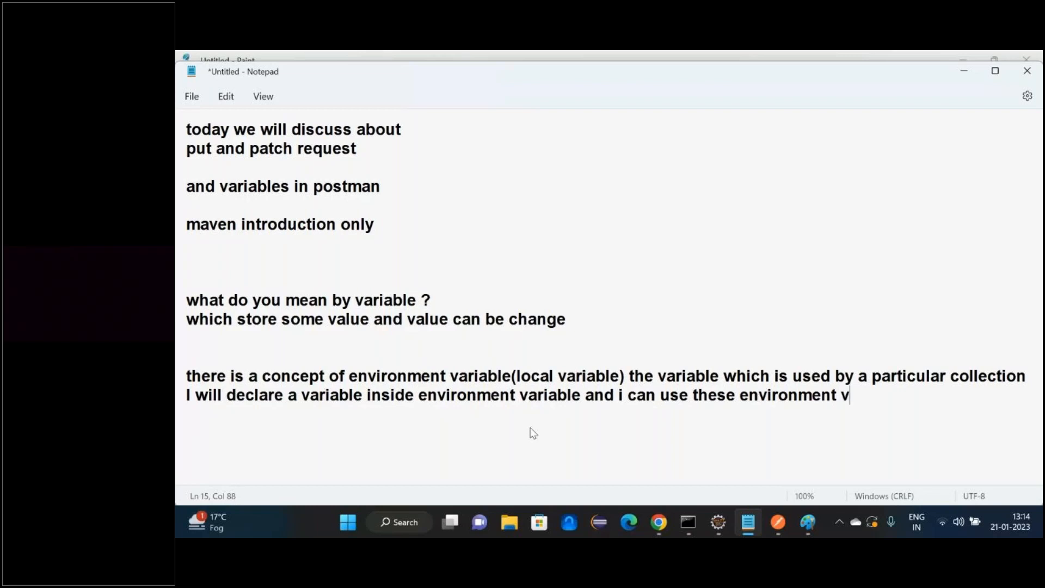
{"action": "type", "text": "ariables for colle"}
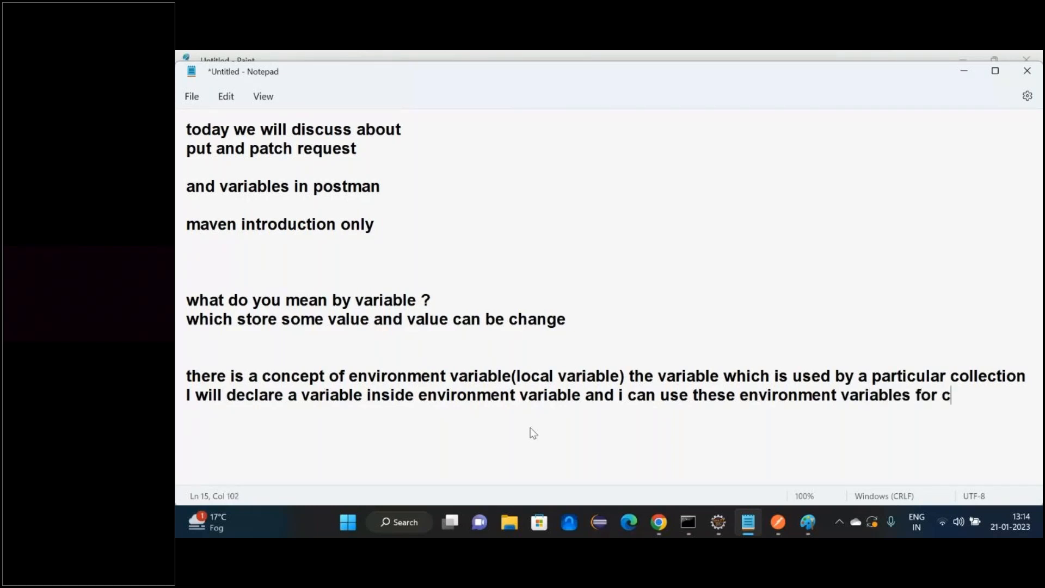
{"action": "type", "text": "ction("}
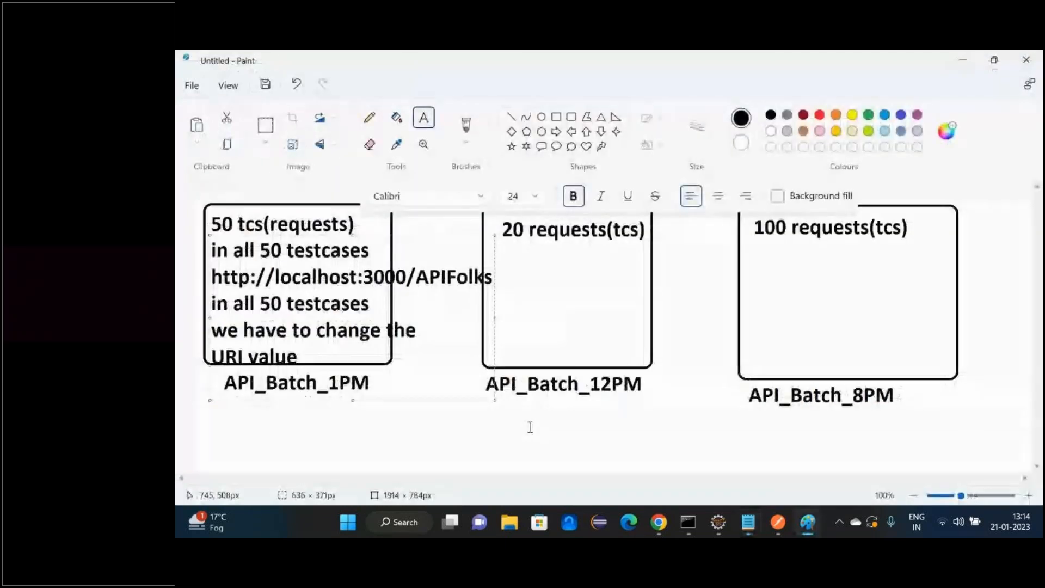
{"action": "type", "text": "AP"}
{"action": "type", "text": "I_Bat"}
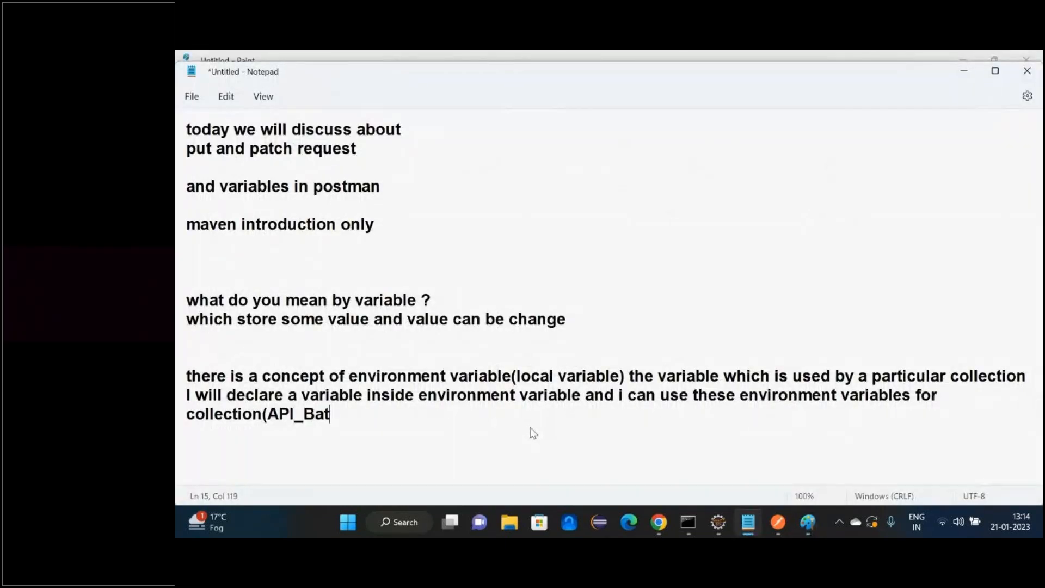
{"action": "type", "text": "ch_1PM)"}
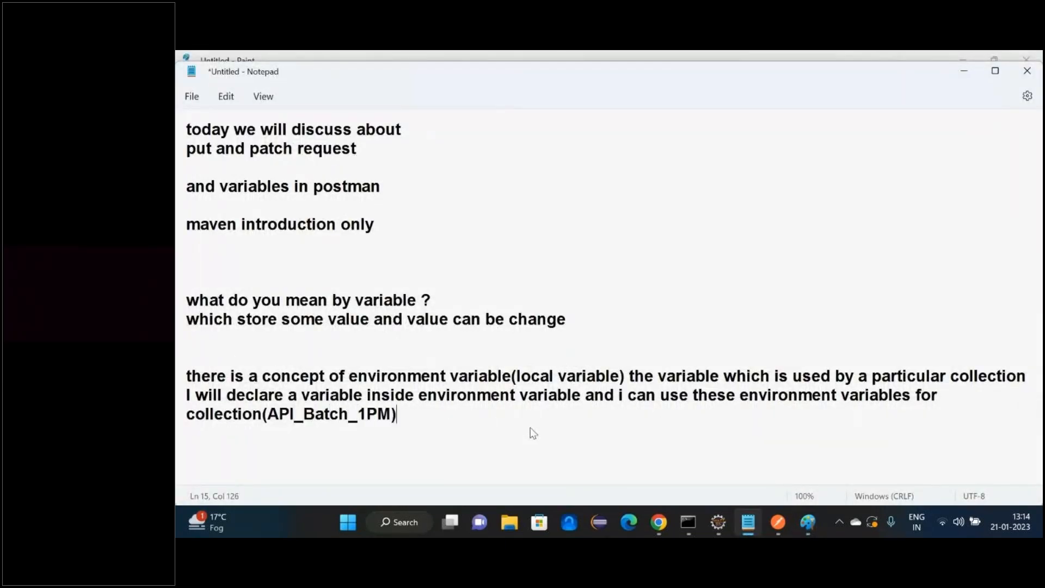
Step: Check the Paint diagram, return to Notepad and begin a new paragraph with "and in this case i need to change in the environment"
{"action": "key", "text": "alt+Tab"}
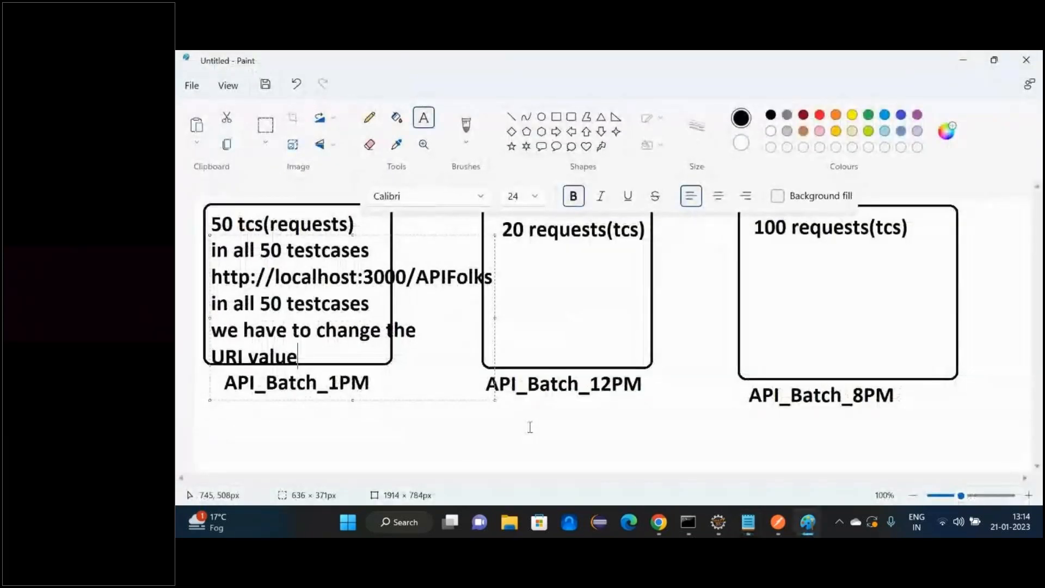
{"action": "key", "text": "alt+Tab"}
{"action": "key", "text": "Return"}
{"action": "key", "text": "Return"}
{"action": "type", "text": "and"}
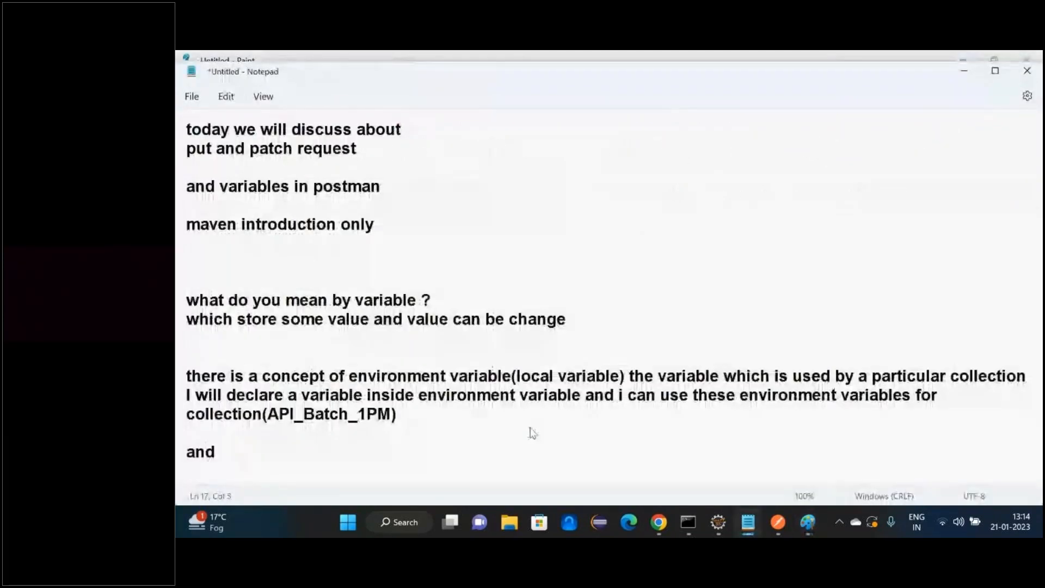
{"action": "type", "text": " i"}
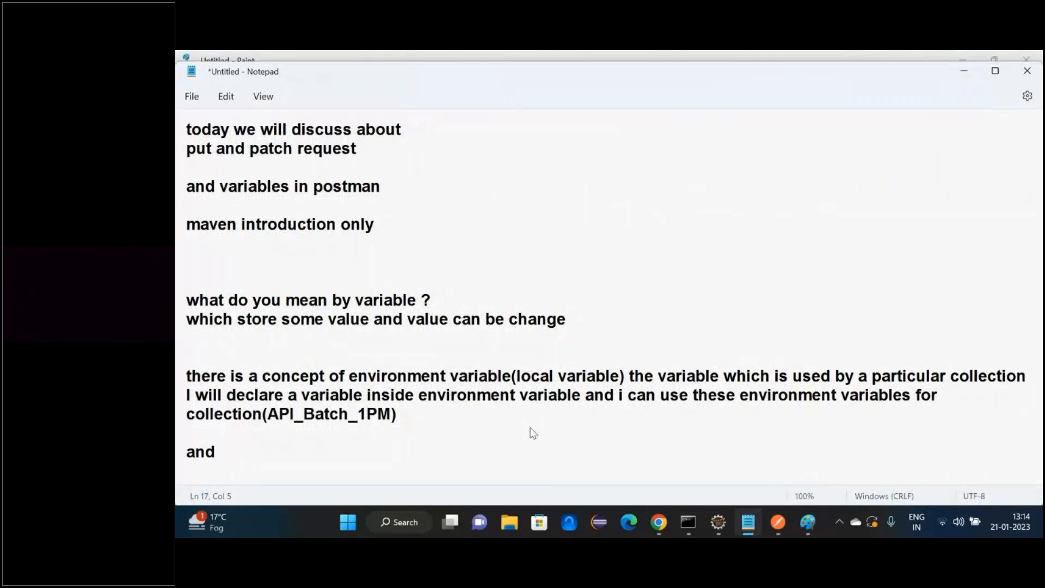
{"action": "type", "text": "n"}
{"action": "key", "text": "BackSpace"}
{"action": "type", "text": "in this "}
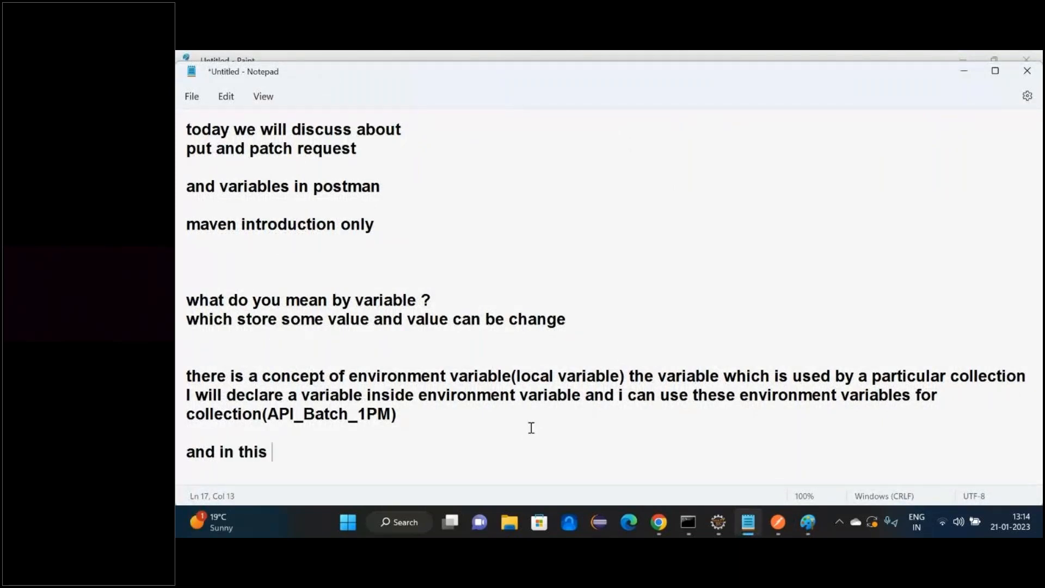
{"action": "type", "text": "case i need to change in the environmenbt"}
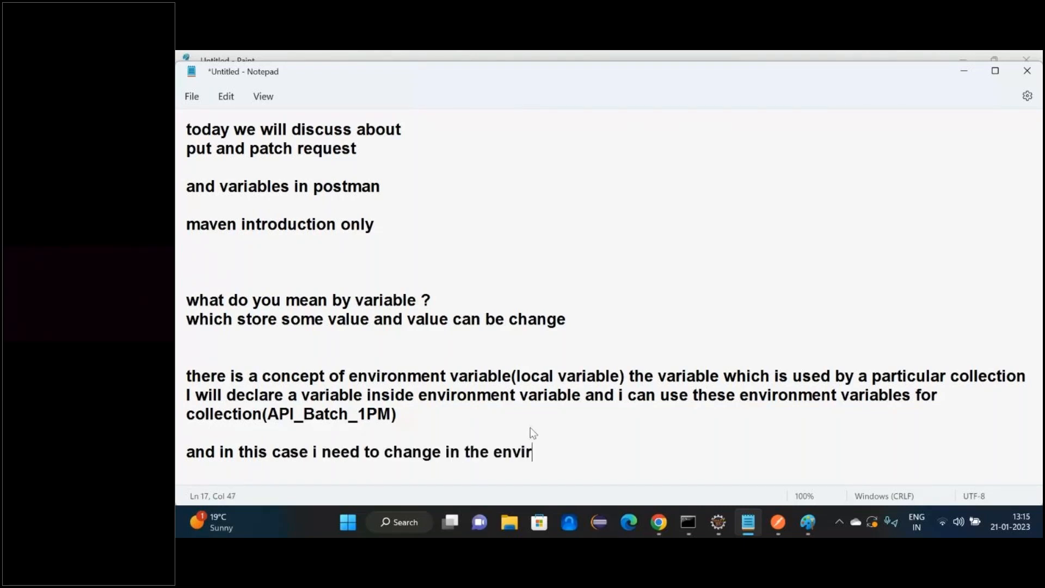
{"action": "key", "text": "BackSpace"}
{"action": "key", "text": "BackSpace"}
{"action": "key", "text": "BackSpace"}
{"action": "type", "text": "t "}
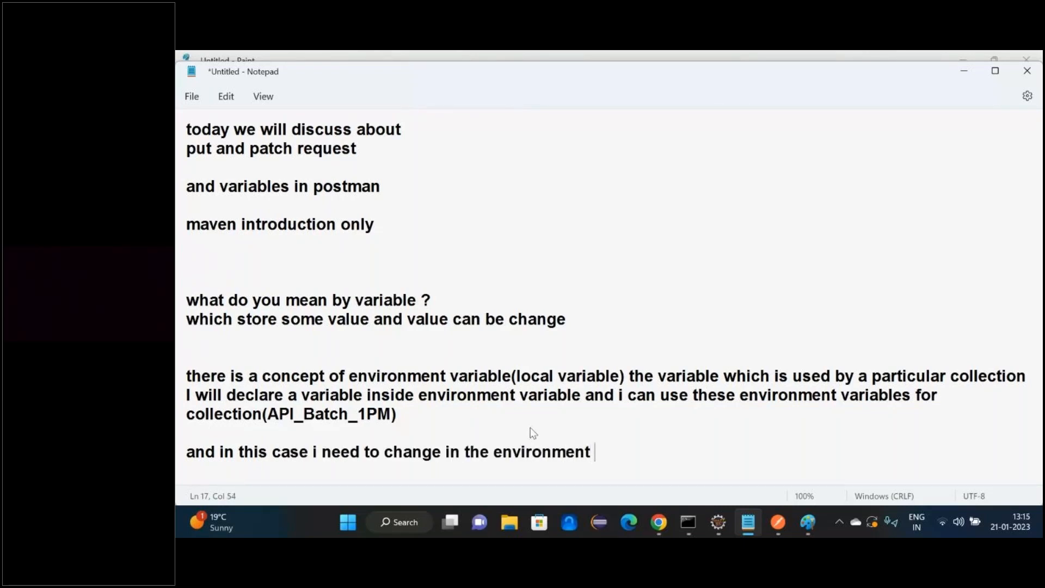
Step: Continue the paragraph with "variable because all the 50 testcases are using the uri value from that environment variable" and add blank lines below it
{"action": "type", "text": "variable be"}
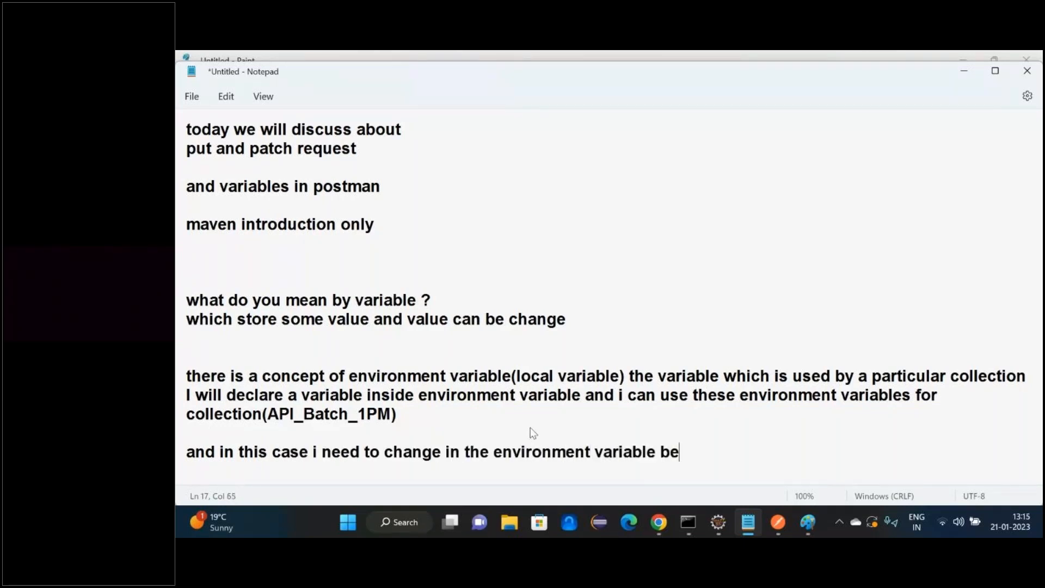
{"action": "type", "text": "cause all the 4"}
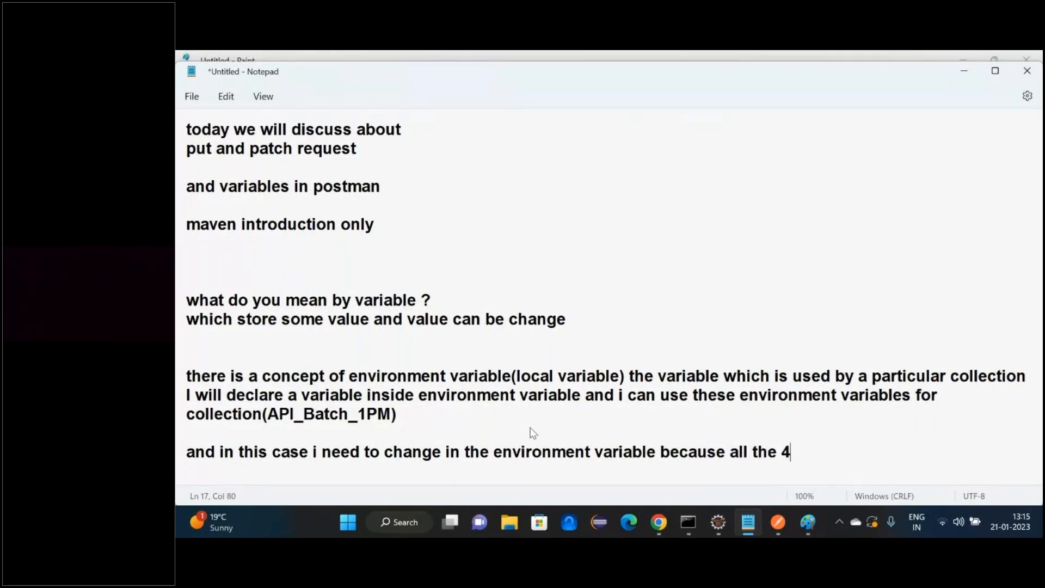
{"action": "key", "text": "BackSpace"}
{"action": "type", "text": "50 testcases are usi"}
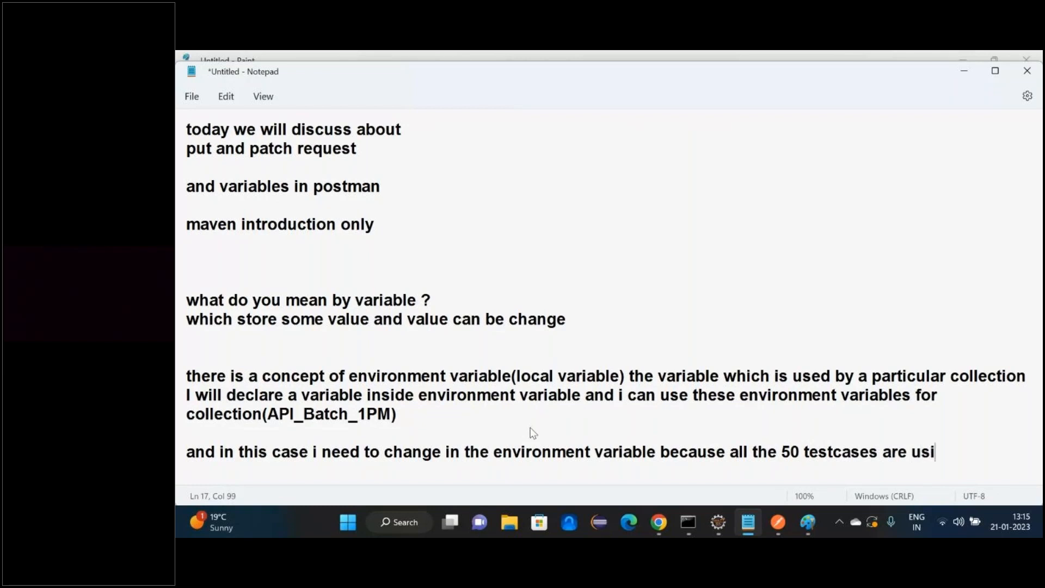
{"action": "type", "text": "ng the uri v"}
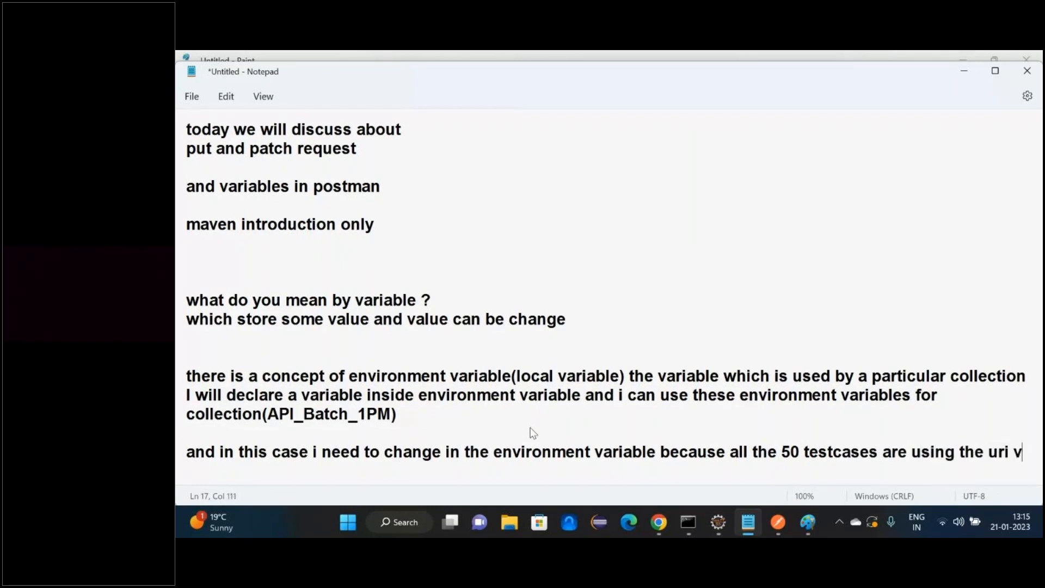
{"action": "type", "text": "alue from that "}
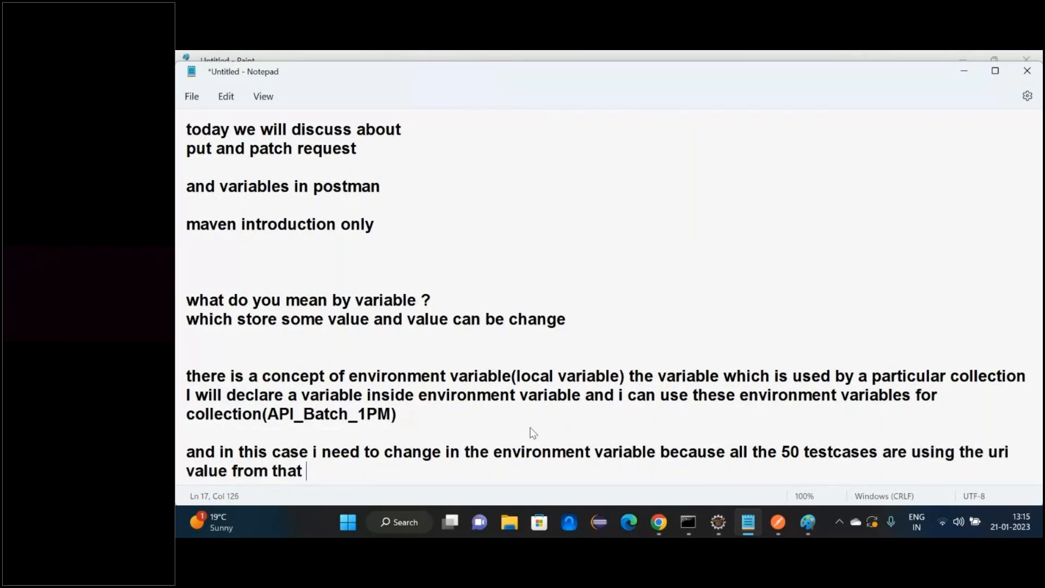
{"action": "type", "text": "environment varia"}
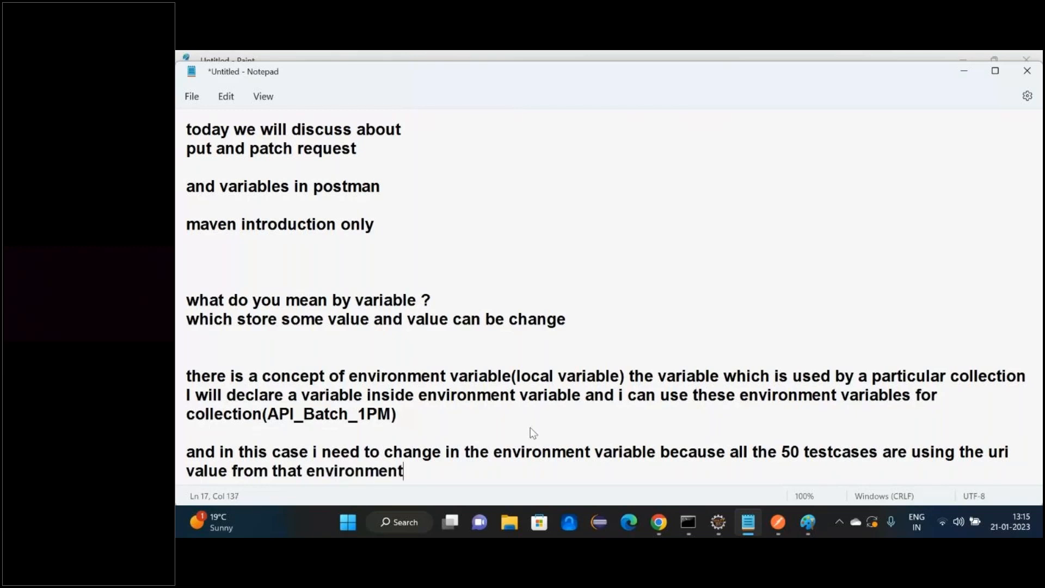
{"action": "type", "text": "ble"}
{"action": "key", "text": "Return"}
{"action": "key", "text": "Return"}
{"action": "key", "text": "Return"}
{"action": "key", "text": "Return"}
{"action": "key", "text": "Return"}
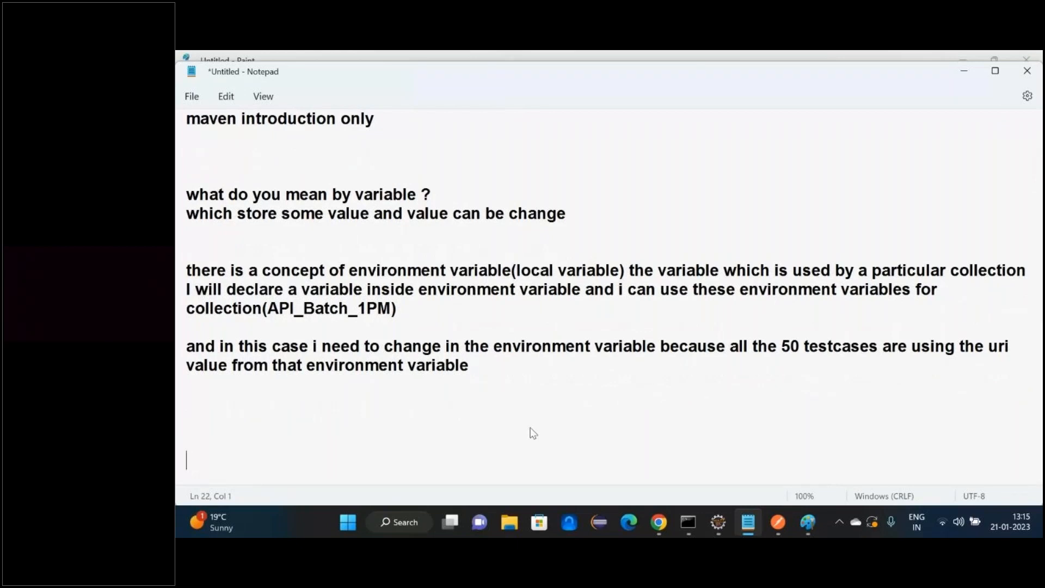
Step: Switch to Postman and create a new environment named API_Jan_Batch_Collection_environment_variables
{"action": "left_click", "coordinate": [773, 522]}
{"action": "left_click", "coordinate": [570, 321]}
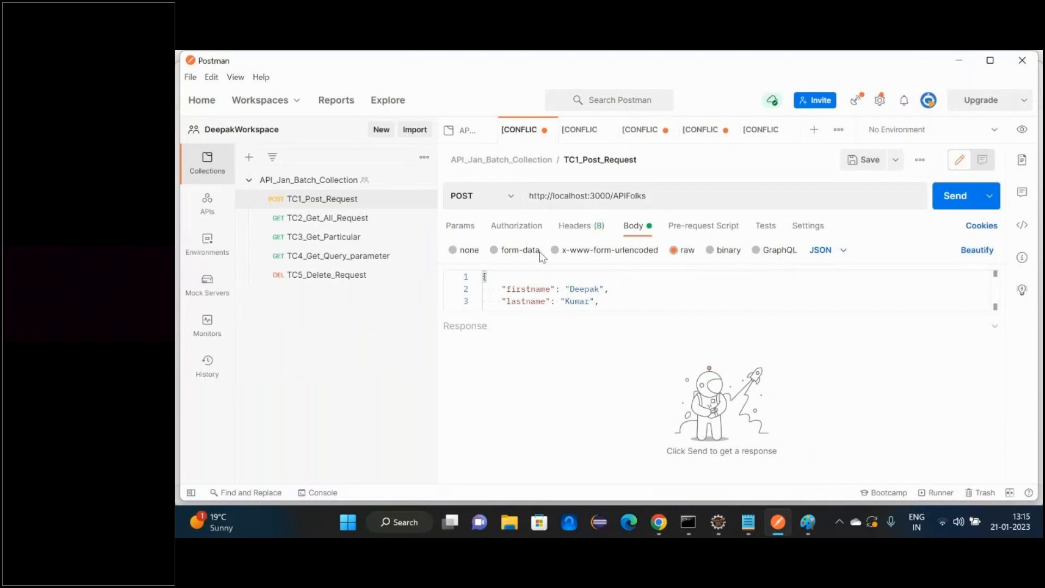
{"action": "left_click", "coordinate": [1022, 130]}
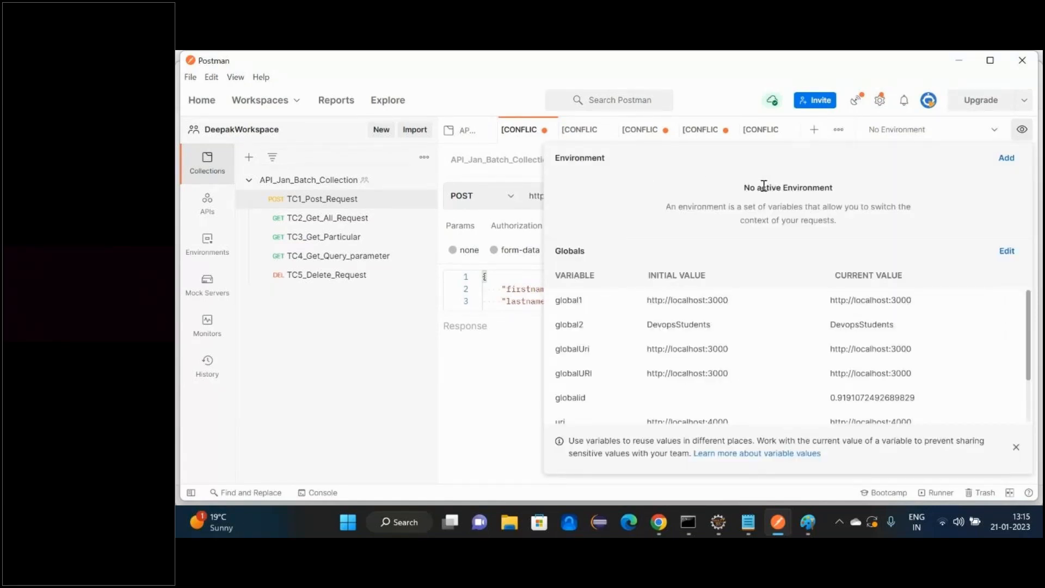
{"action": "left_click", "coordinate": [1004, 163]}
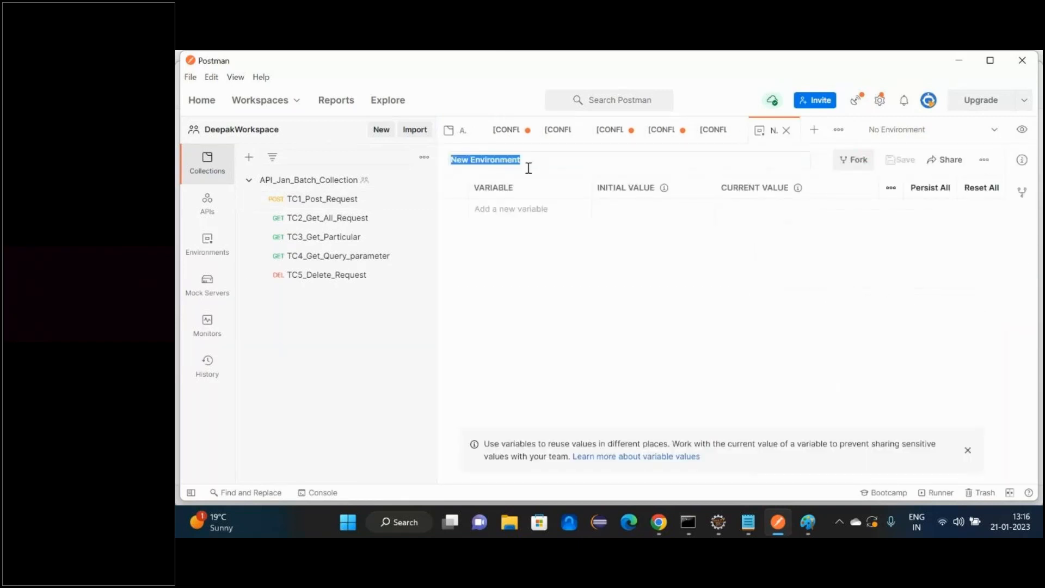
{"action": "key", "text": "BackSpace"}
{"action": "type", "text": "A"}
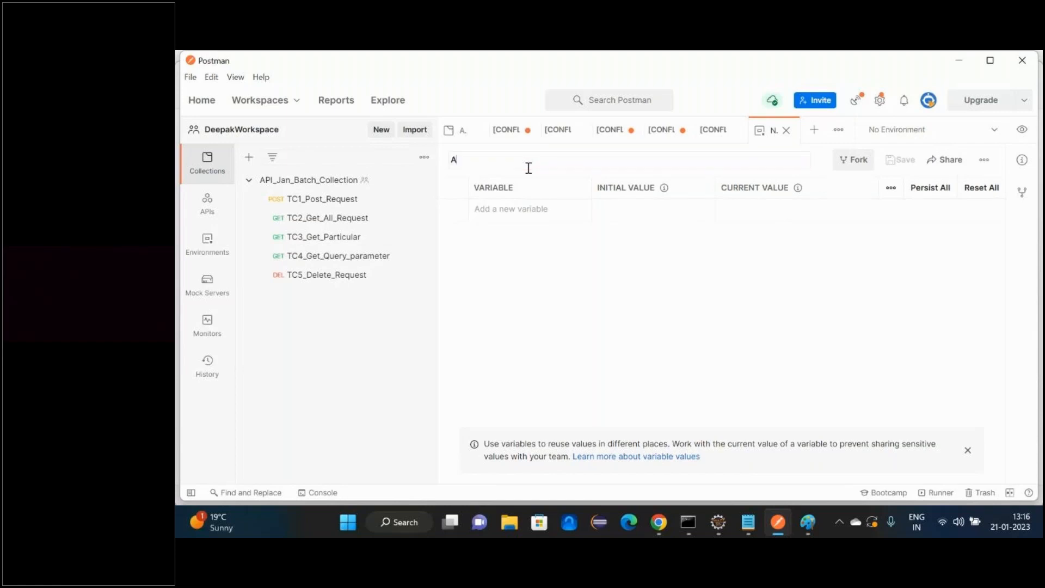
{"action": "type", "text": "PI_Jan_Batch_Collection_environment_variables"}
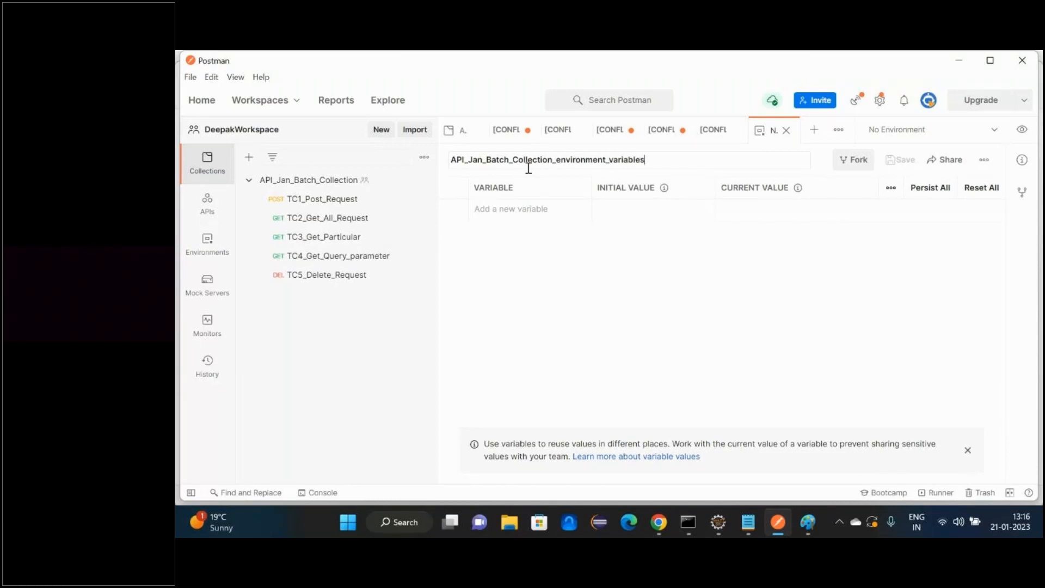
{"action": "left_click", "coordinate": [514, 208]}
{"action": "type", "text": "URI"}
{"action": "key", "text": "Tab"}
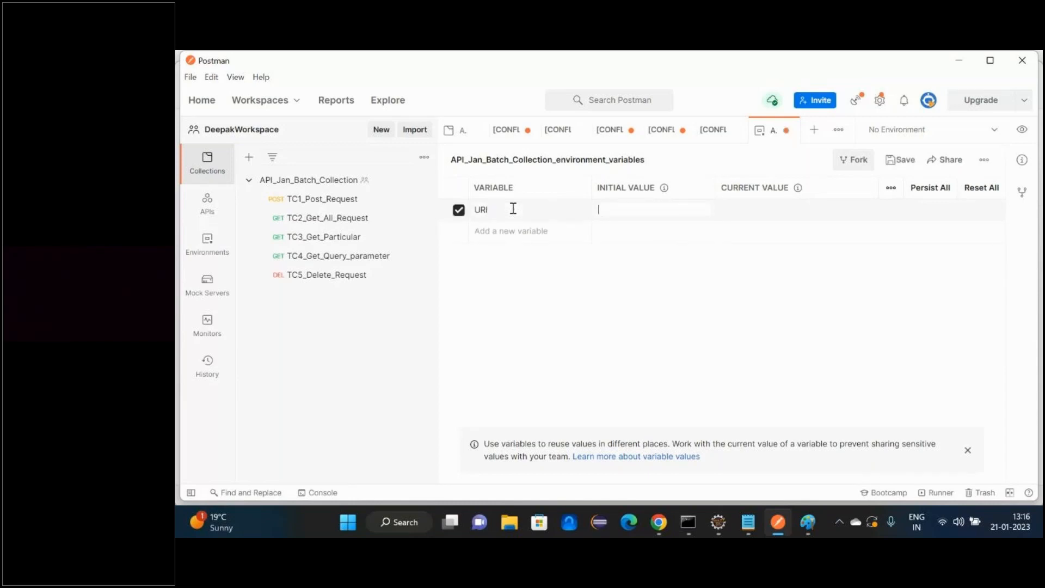
{"action": "left_click", "coordinate": [685, 521]}
{"action": "left_click_drag", "start_coordinate": [443, 390], "coordinate": [294, 391]}
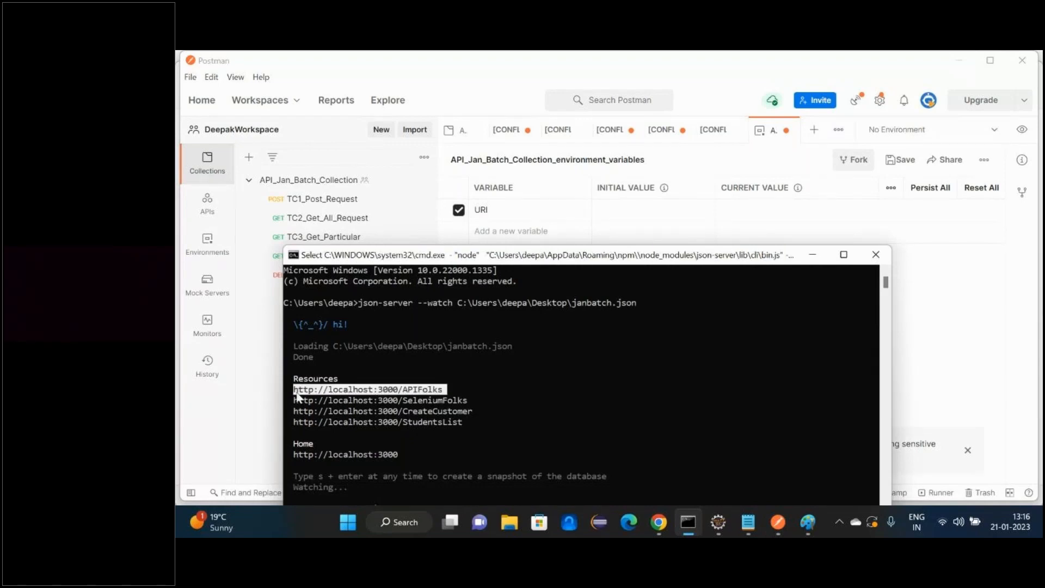
{"action": "right_click", "coordinate": [296, 391]}
{"action": "left_click", "coordinate": [604, 217]}
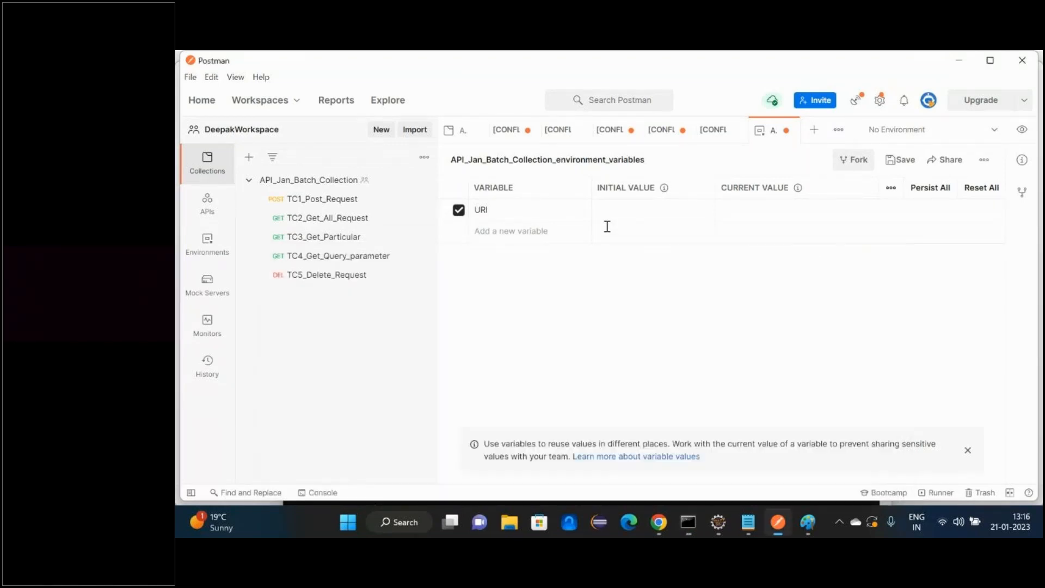
{"action": "key", "text": "ctrl+v"}
{"action": "key", "text": "Tab"}
{"action": "key", "text": "ctrl+v"}
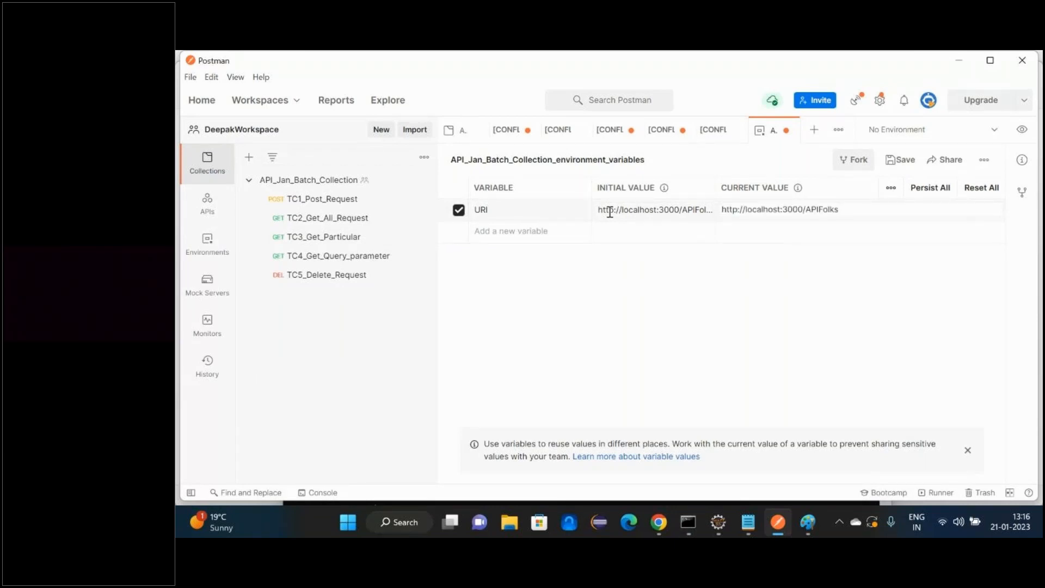
{"action": "left_click", "coordinate": [894, 163]}
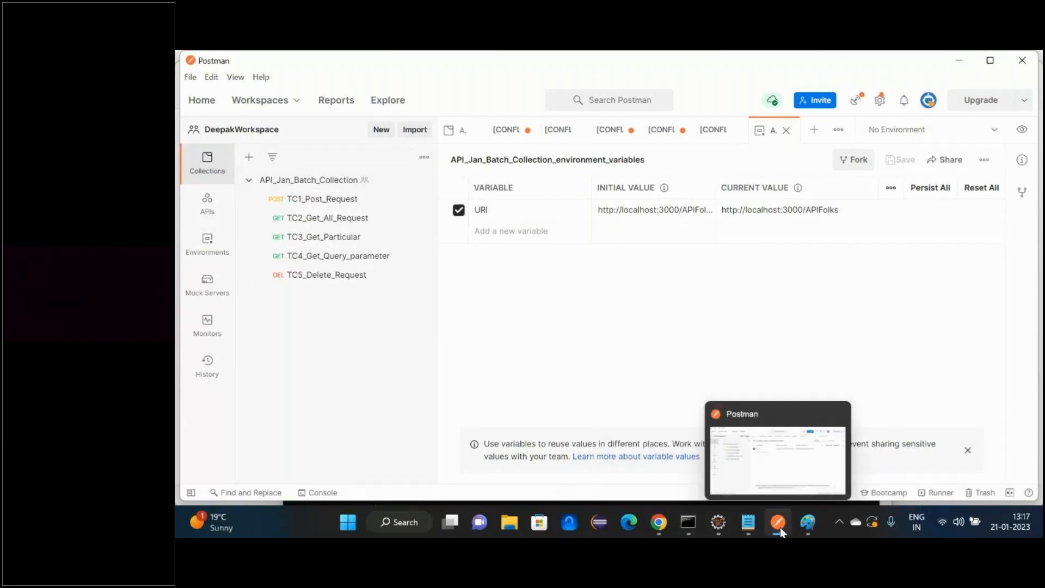
Step: Activate the API_Jan_Batch_Collection_environment_variables environment and replace the TC1_Post_Request URL with {{URI}}
{"action": "left_click", "coordinate": [994, 132]}
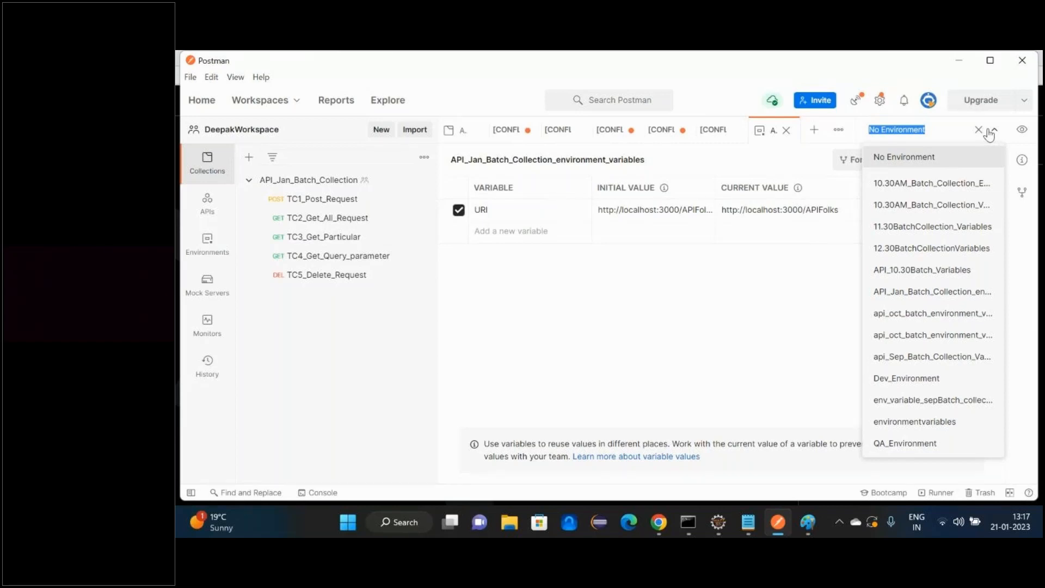
{"action": "left_click", "coordinate": [928, 293]}
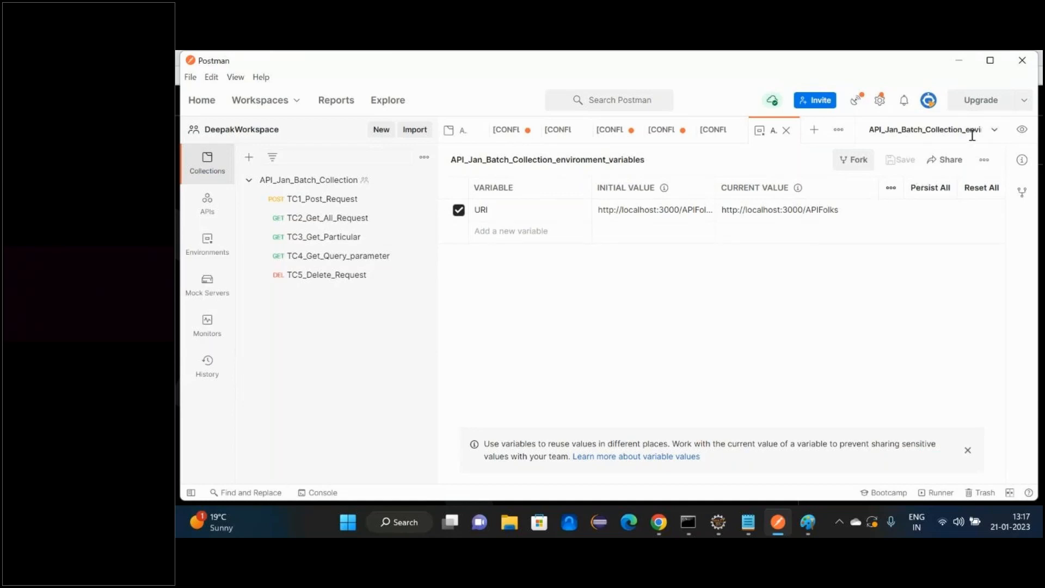
{"action": "left_click", "coordinate": [348, 200]}
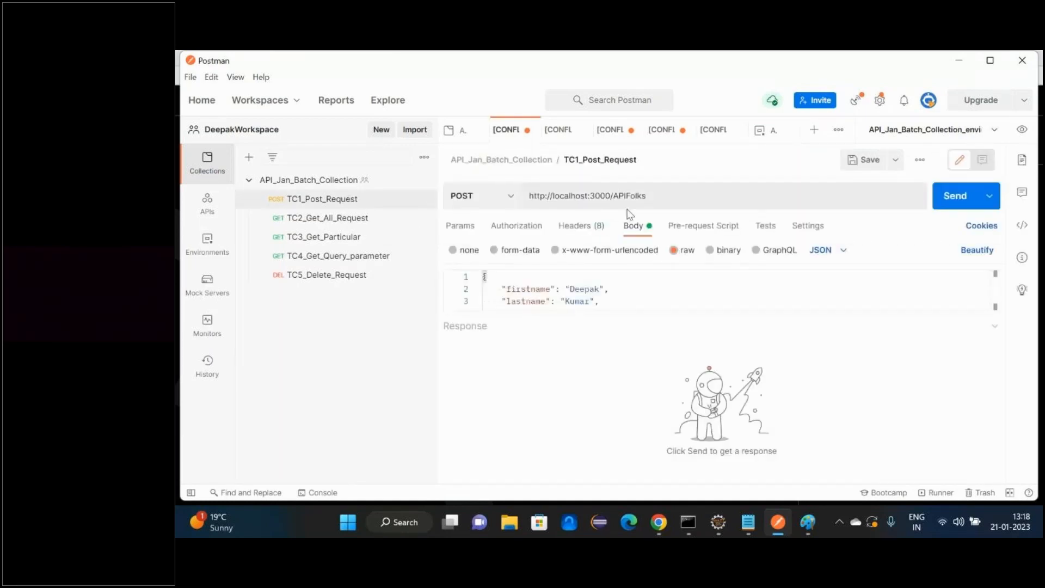
{"action": "left_click", "coordinate": [659, 197]}
{"action": "key", "text": "ctrl+a"}
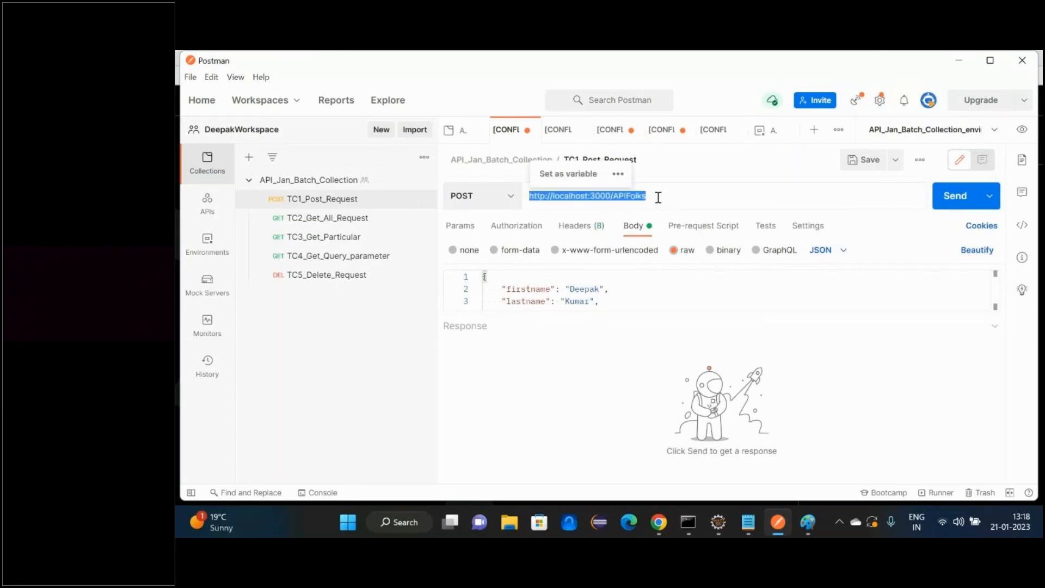
{"action": "key", "text": "BackSpace"}
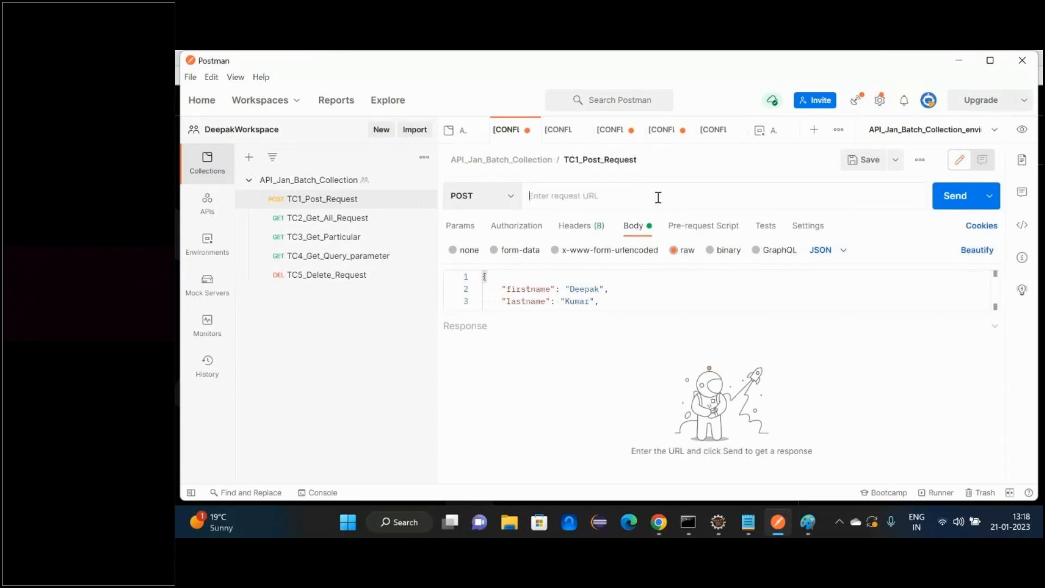
{"action": "type", "text": "{{"}
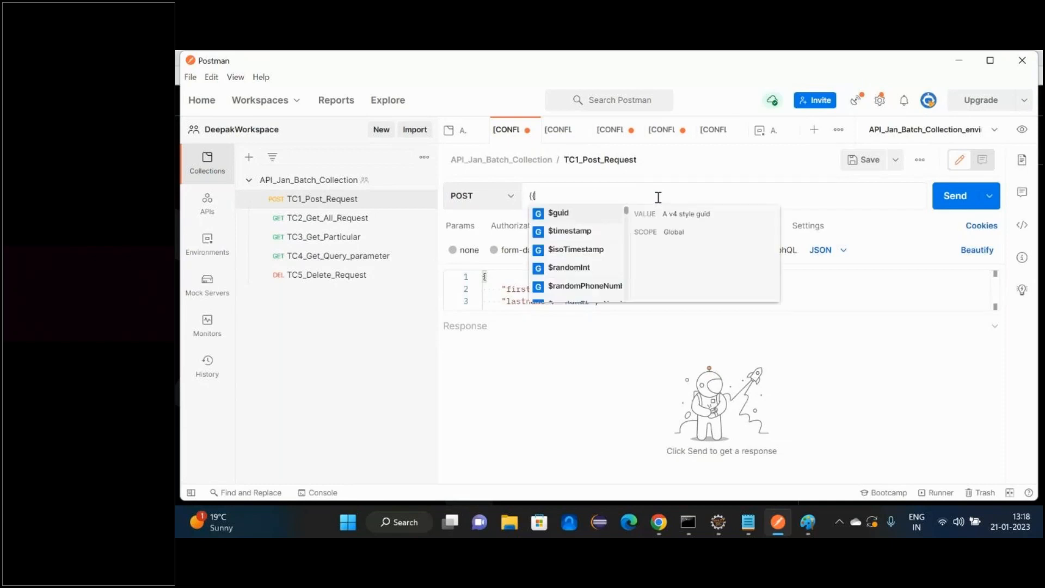
{"action": "type", "text": "URI"}
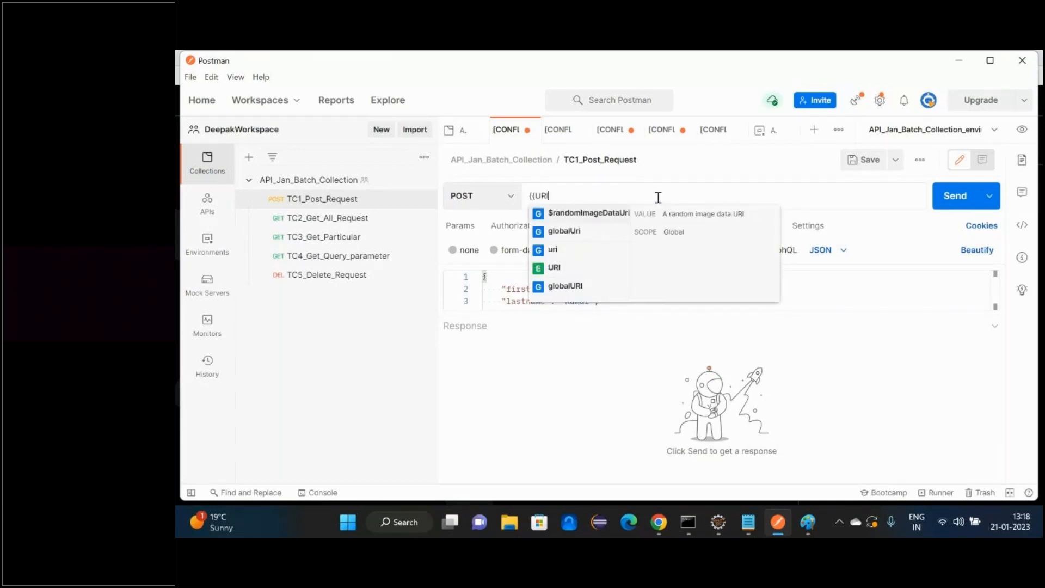
{"action": "type", "text": "}}"}
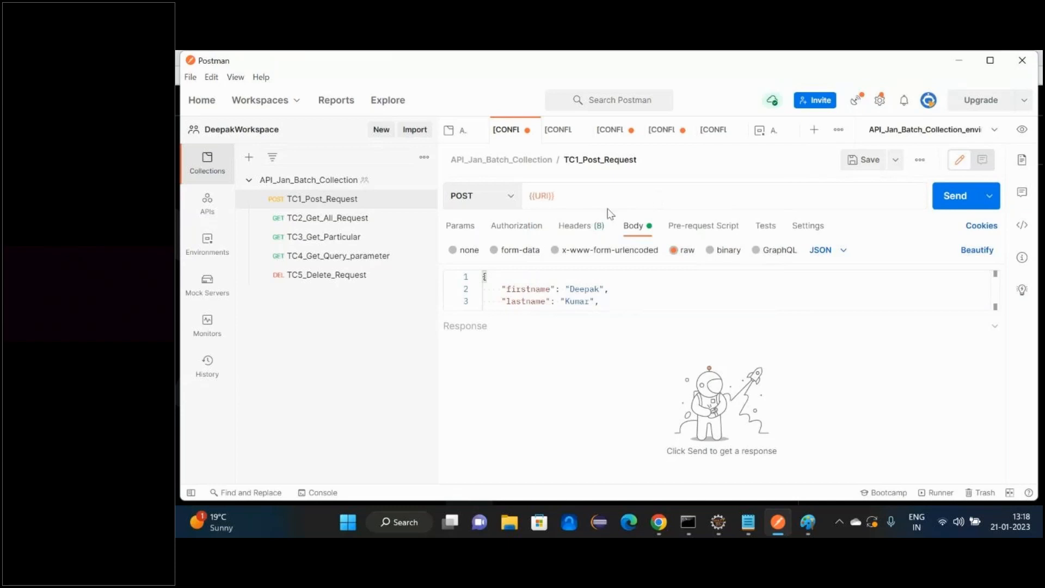
{"action": "left_click", "coordinate": [519, 397]}
{"action": "mouse_move", "coordinate": [540, 195]}
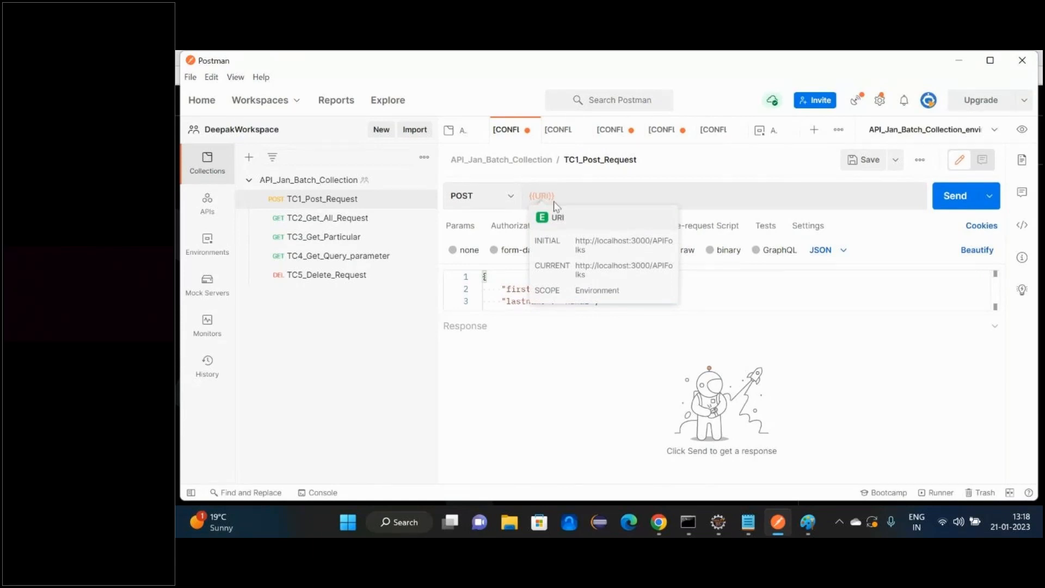
Step: Copy {{URI}} from the TC1_Post_Request URL and use it to replace the whole TC2_Get_All_Request URL
{"action": "left_click", "coordinate": [555, 195]}
{"action": "key", "text": "ctrl+a"}
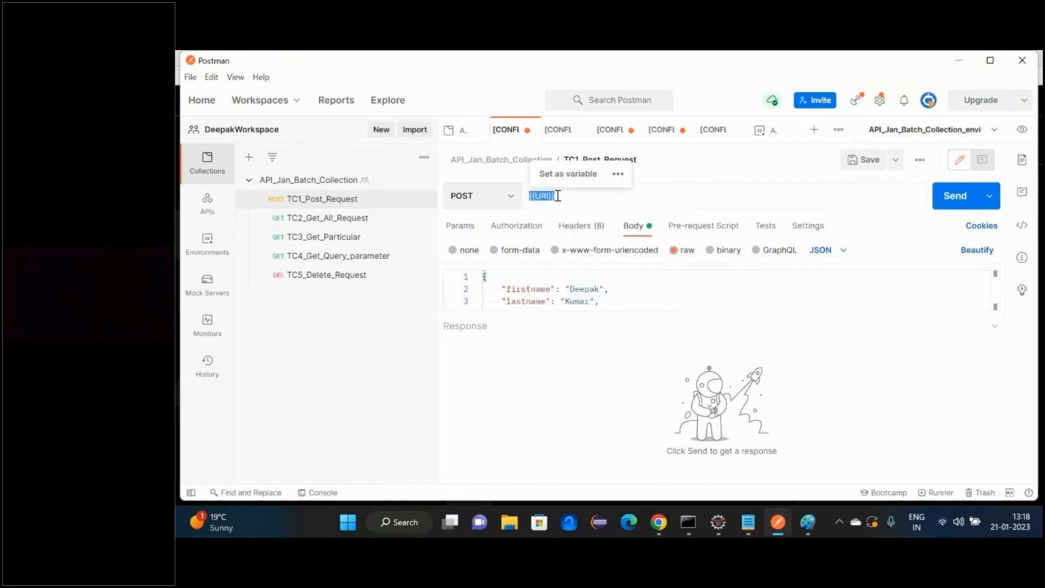
{"action": "left_click", "coordinate": [326, 218]}
{"action": "left_click", "coordinate": [658, 198]}
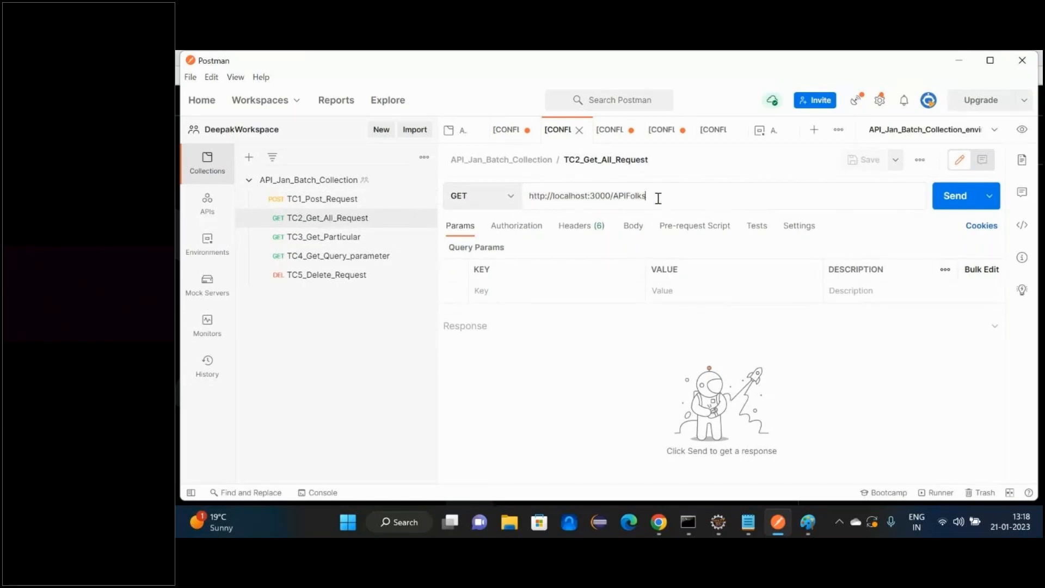
{"action": "key", "text": "ctrl+a"}
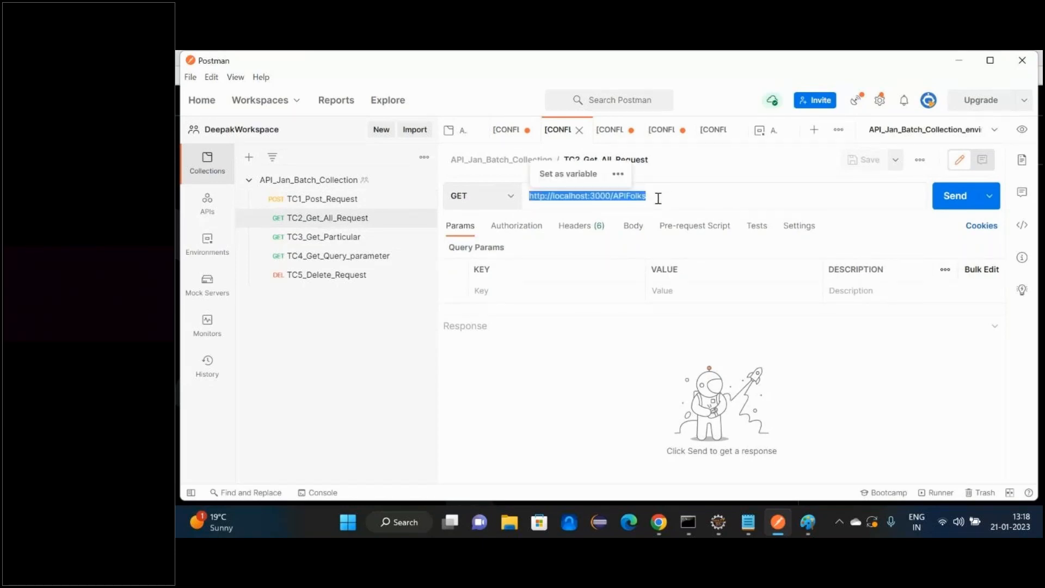
{"action": "key", "text": "BackSpace"}
{"action": "key", "text": "ctrl+v"}
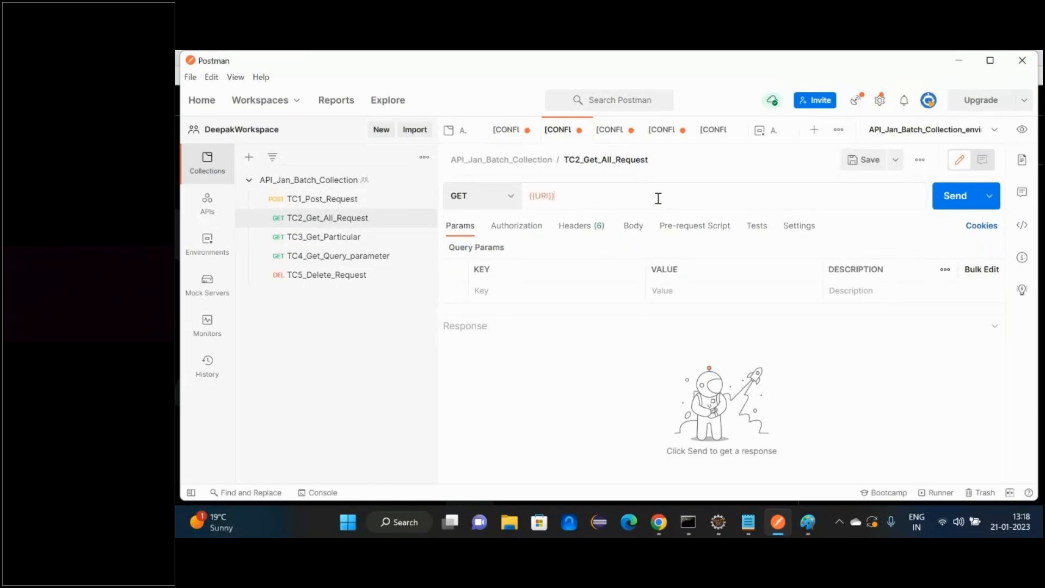
{"action": "left_click", "coordinate": [485, 368]}
{"action": "left_click", "coordinate": [315, 239]}
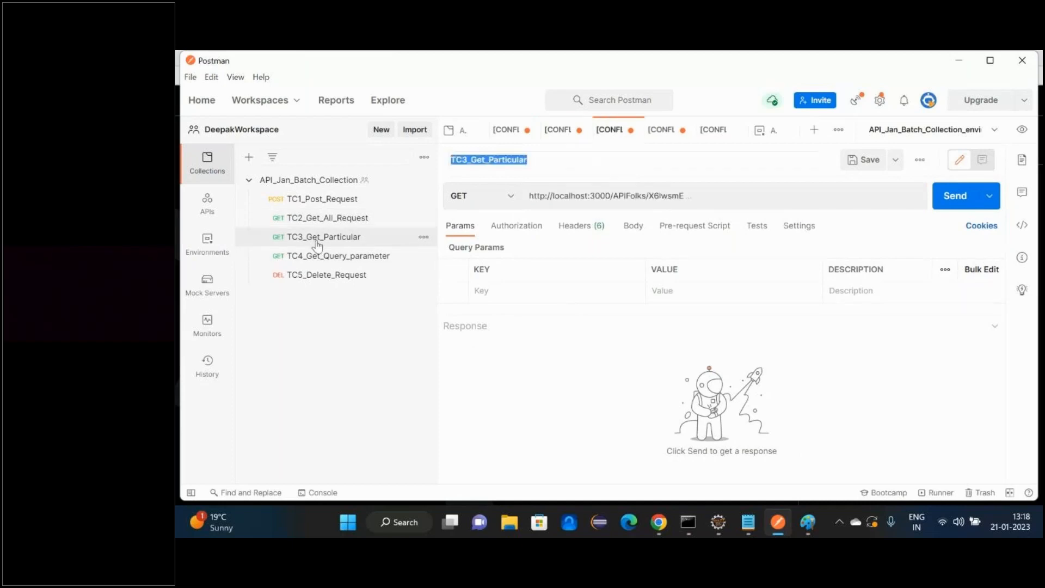
{"action": "left_click", "coordinate": [646, 196]}
{"action": "left_click_drag", "start_coordinate": [645, 196], "coordinate": [481, 196]}
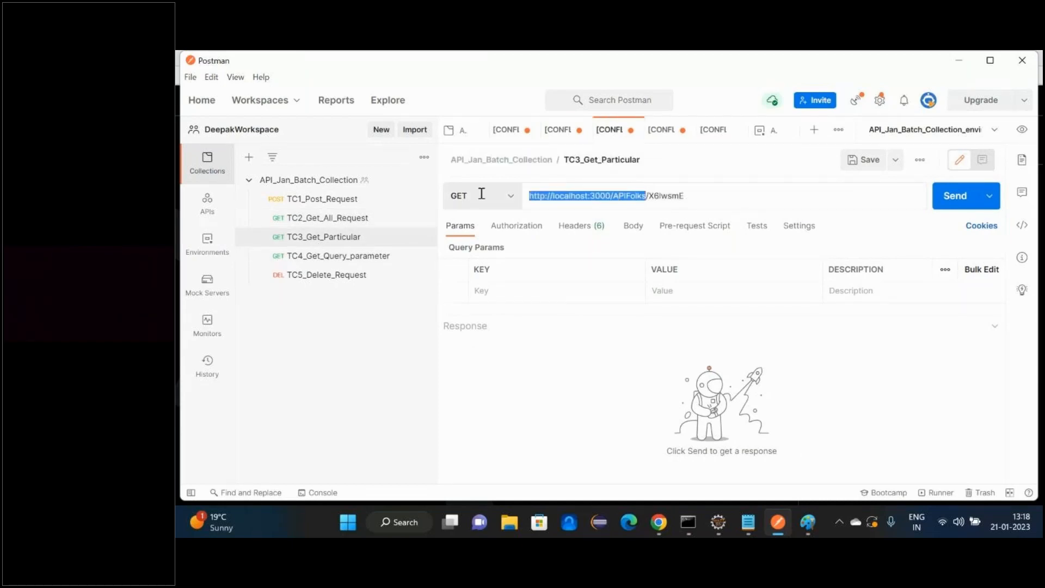
{"action": "key", "text": "ctrl+v"}
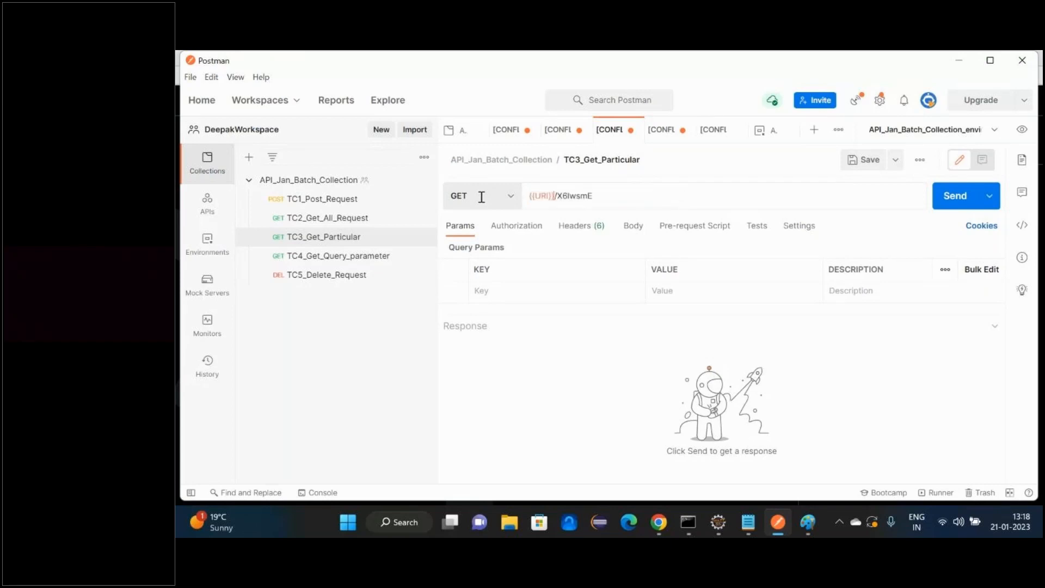
{"action": "left_click", "coordinate": [352, 255]}
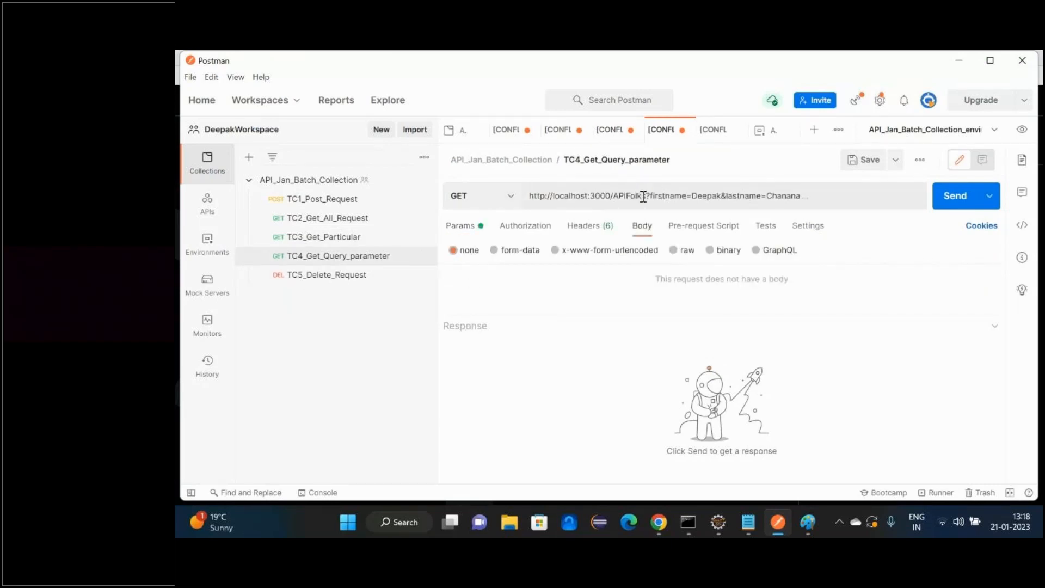
{"action": "left_click_drag", "start_coordinate": [646, 196], "coordinate": [517, 203]}
{"action": "key", "text": "ctrl+v"}
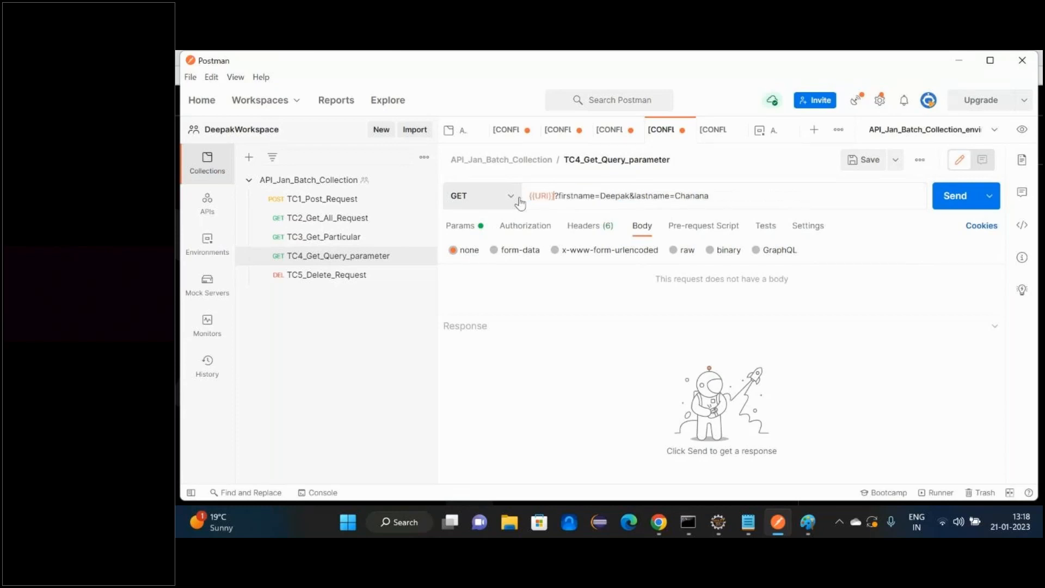
{"action": "left_click", "coordinate": [314, 279]}
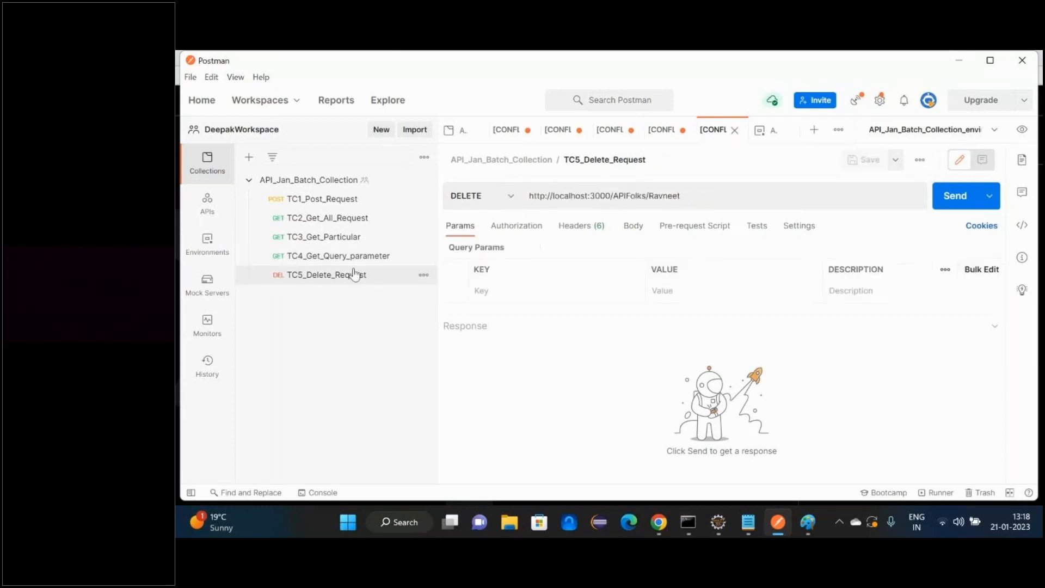
{"action": "left_click_drag", "start_coordinate": [645, 196], "coordinate": [513, 196]}
{"action": "key", "text": "BackSpace"}
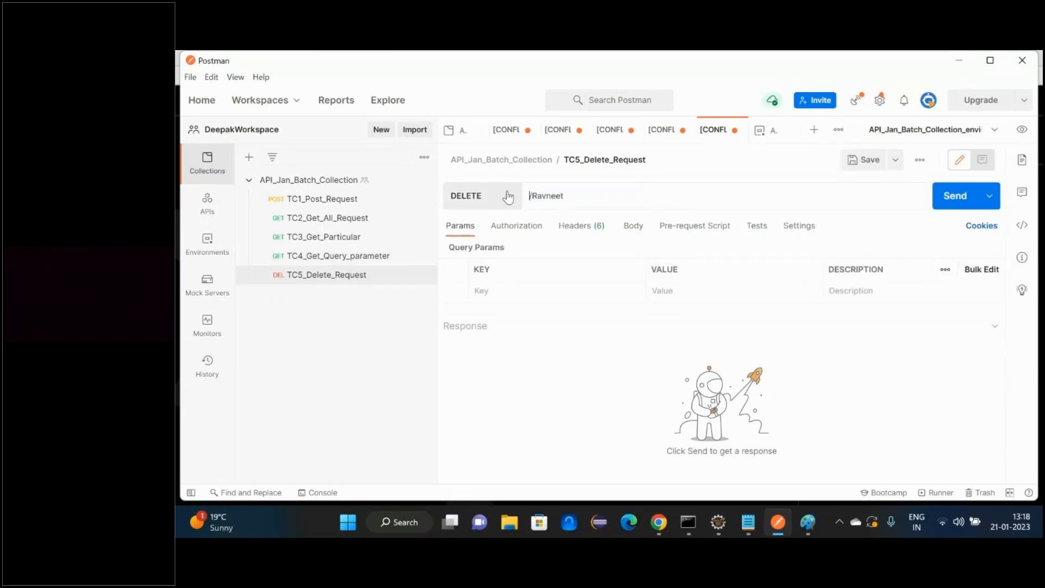
{"action": "key", "text": "ctrl+v"}
Step: Open the active environment for editing and rename its URI variable to Base
{"action": "left_click", "coordinate": [1020, 136]}
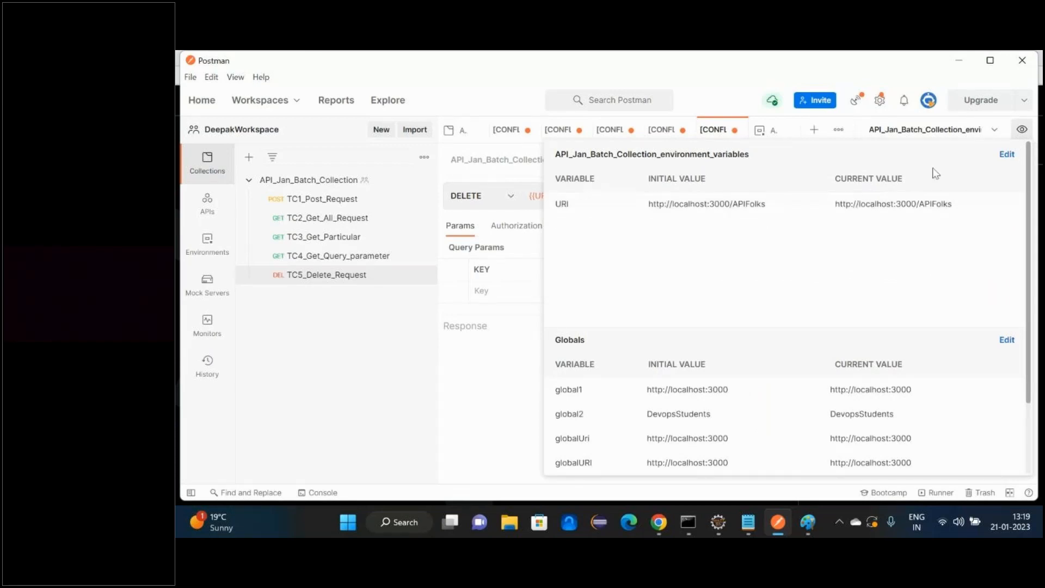
{"action": "left_click", "coordinate": [1007, 154]}
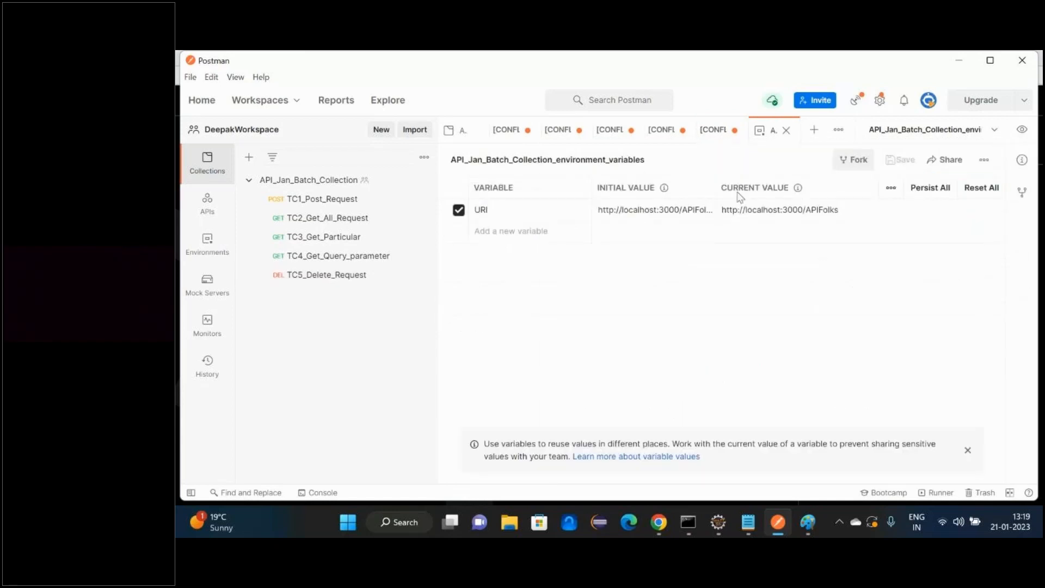
{"action": "left_click", "coordinate": [506, 211]}
{"action": "left_click_drag", "start_coordinate": [506, 211], "coordinate": [421, 223]}
{"action": "type", "text": "Base"}
{"action": "left_click", "coordinate": [831, 209]}
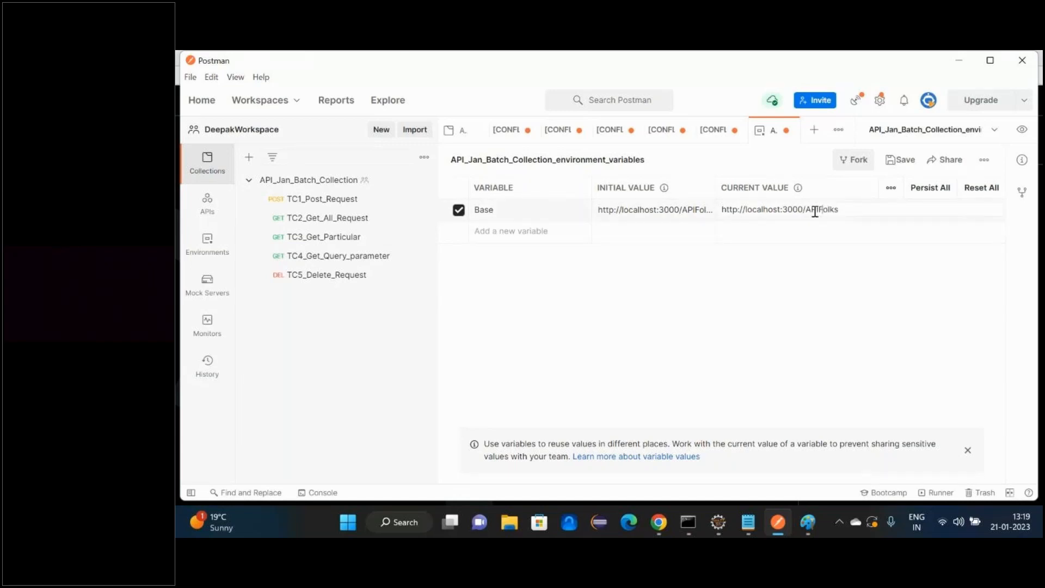
{"action": "left_click_drag", "start_coordinate": [804, 209], "coordinate": [847, 207]}
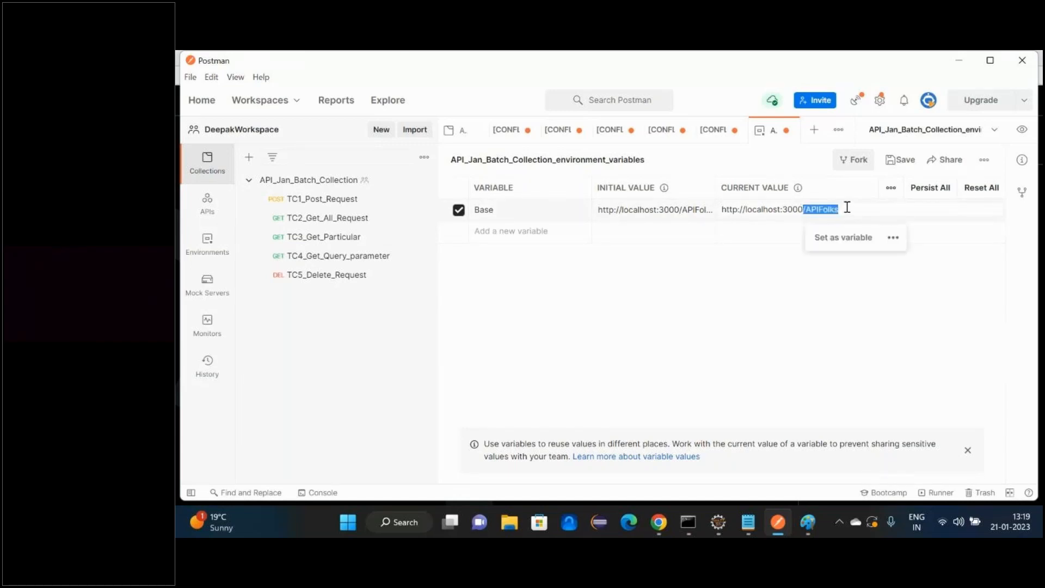
{"action": "left_click", "coordinate": [847, 207]}
{"action": "key", "text": "shift+Left"}
{"action": "key", "text": "shift+Left"}
{"action": "key", "text": "shift+Left"}
{"action": "key", "text": "shift+Left"}
{"action": "key", "text": "shift+Left"}
{"action": "key", "text": "shift+Left"}
{"action": "key", "text": "shift+Left"}
{"action": "key", "text": "shift+Left"}
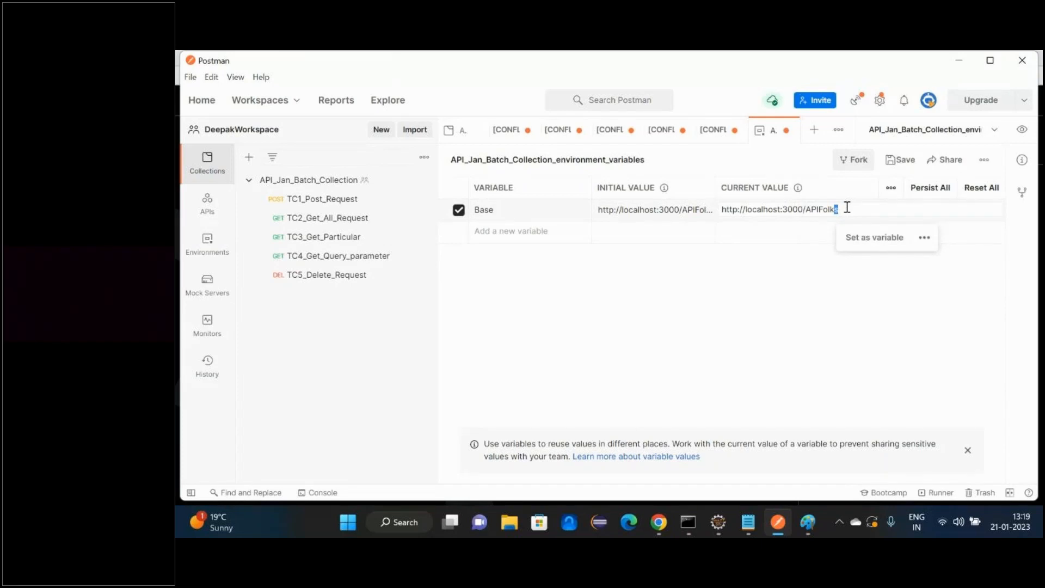
{"action": "key", "text": "BackSpace"}
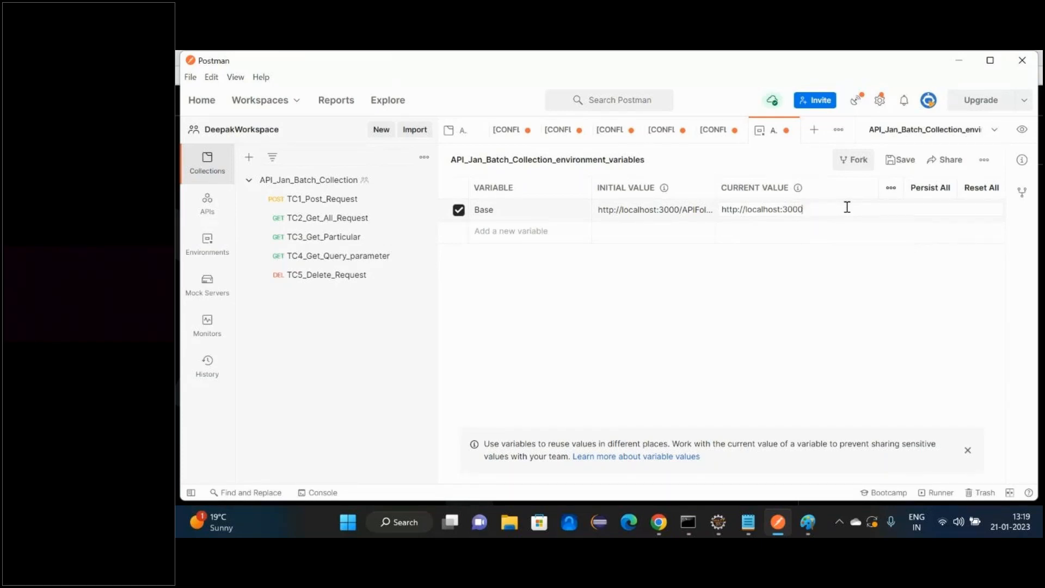
{"action": "left_click", "coordinate": [517, 250]}
{"action": "left_click", "coordinate": [698, 214]}
{"action": "left_click_drag", "start_coordinate": [683, 209], "coordinate": [707, 221]}
{"action": "key", "text": "ctrl+c"}
{"action": "key", "text": "BackSpace"}
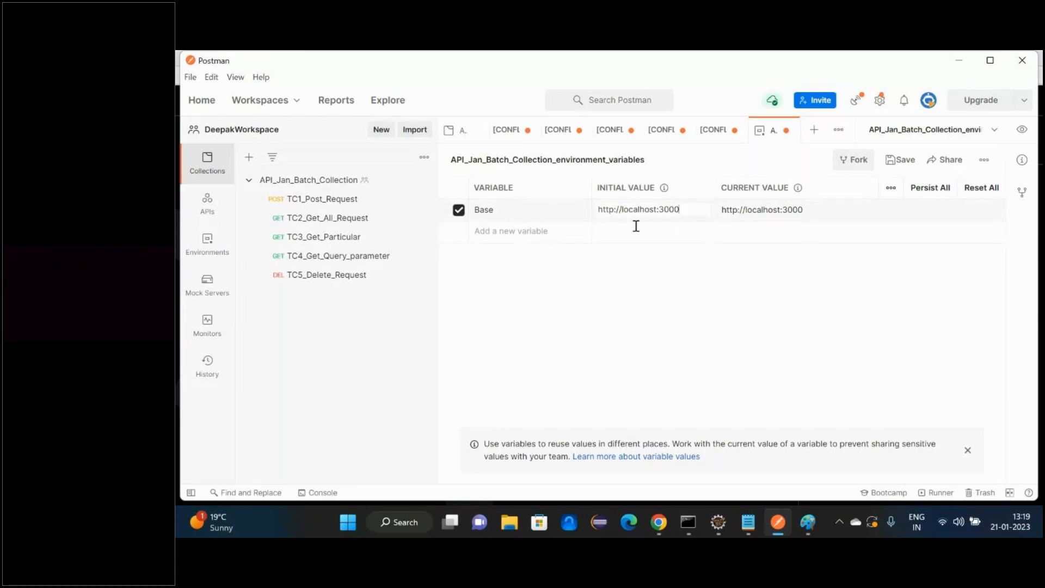
Step: Add an EndPoint variable with initial and current value APIFolks and save the environment
{"action": "left_click", "coordinate": [518, 230]}
{"action": "type", "text": "EndPo"}
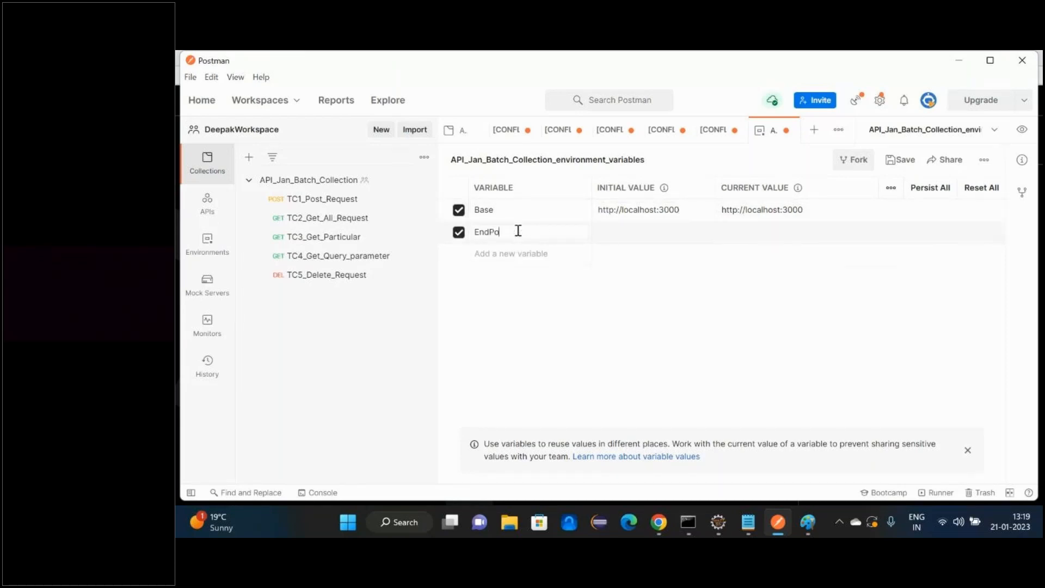
{"action": "type", "text": "int"}
{"action": "key", "text": "ctrl+v"}
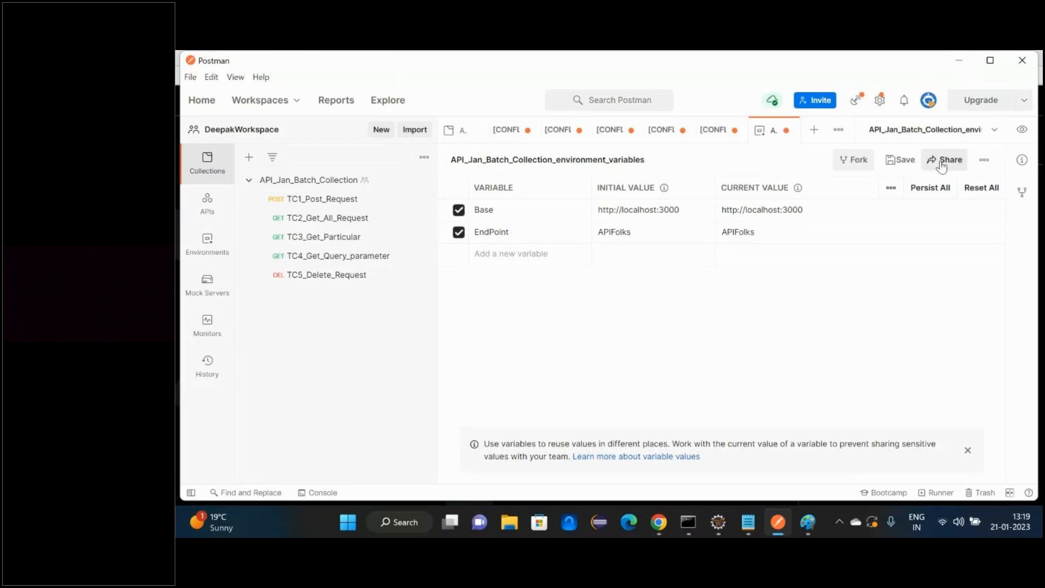
{"action": "left_click", "coordinate": [899, 159]}
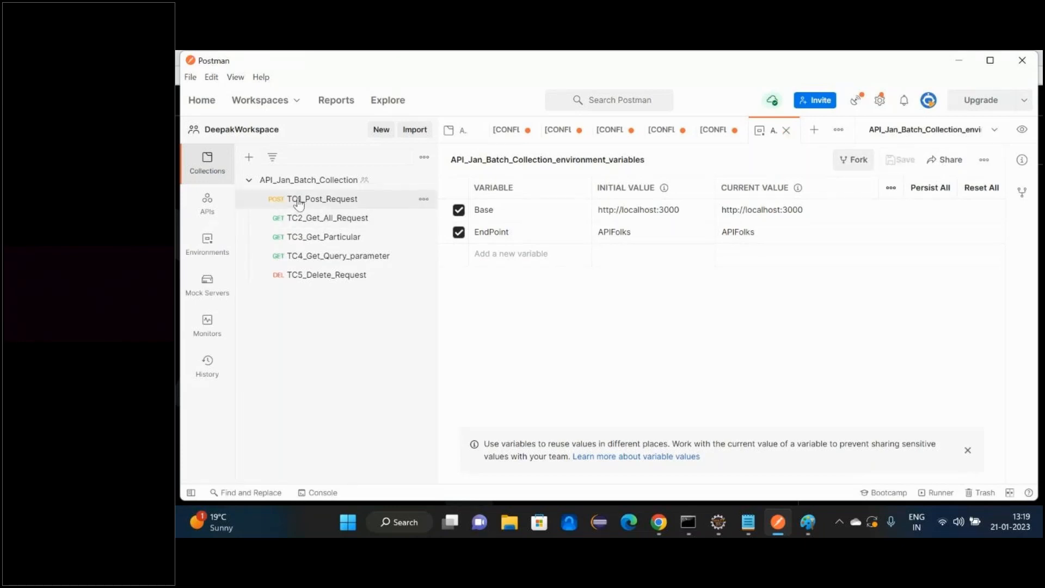
Step: Replace the TC1_Post_Request URL with {{Base}}/{{EndPoint}}, using the environment-scoped EndPoint variable, and check what both variables resolve to
{"action": "left_click", "coordinate": [296, 200]}
{"action": "double_click", "coordinate": [543, 196]}
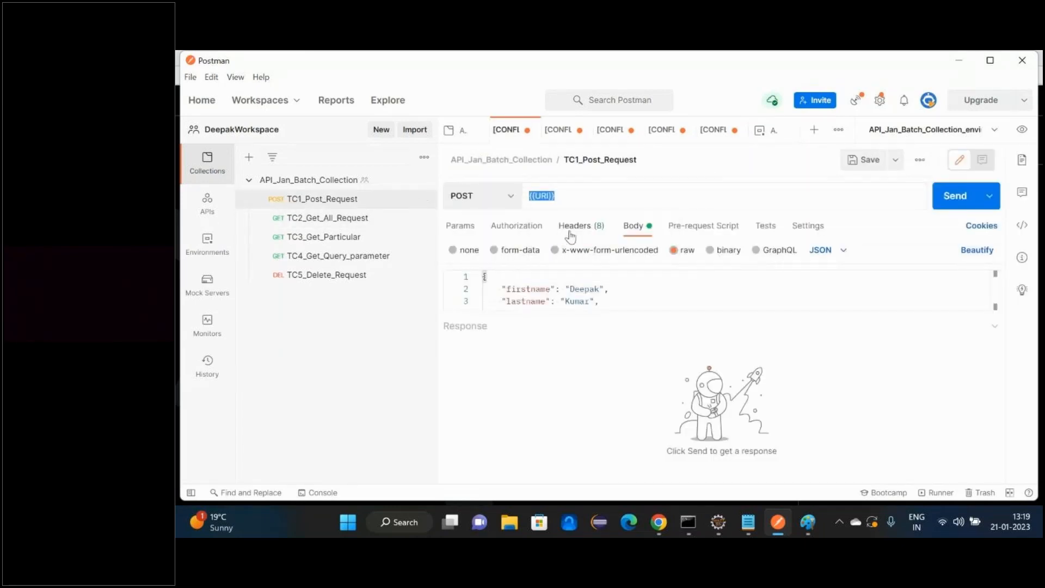
{"action": "key", "text": "BackSpace"}
{"action": "type", "text": "{{B"}
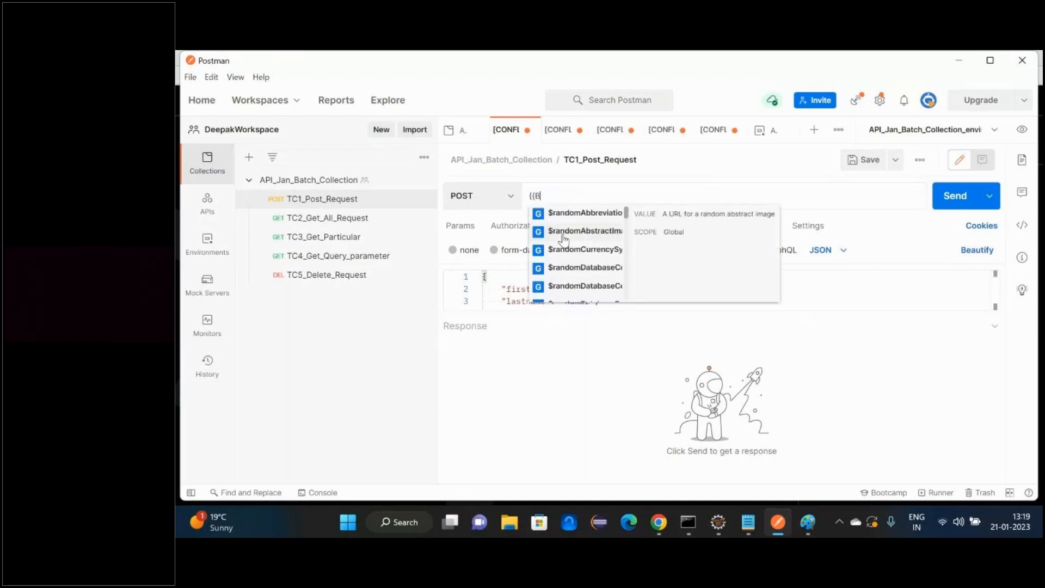
{"action": "type", "text": "ase}}"}
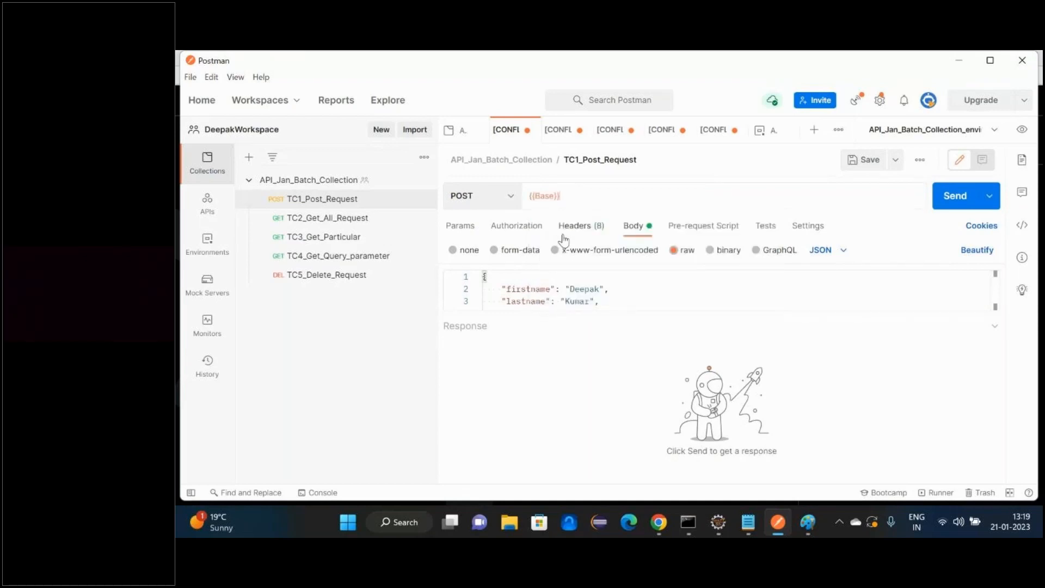
{"action": "type", "text": "/{{End"}
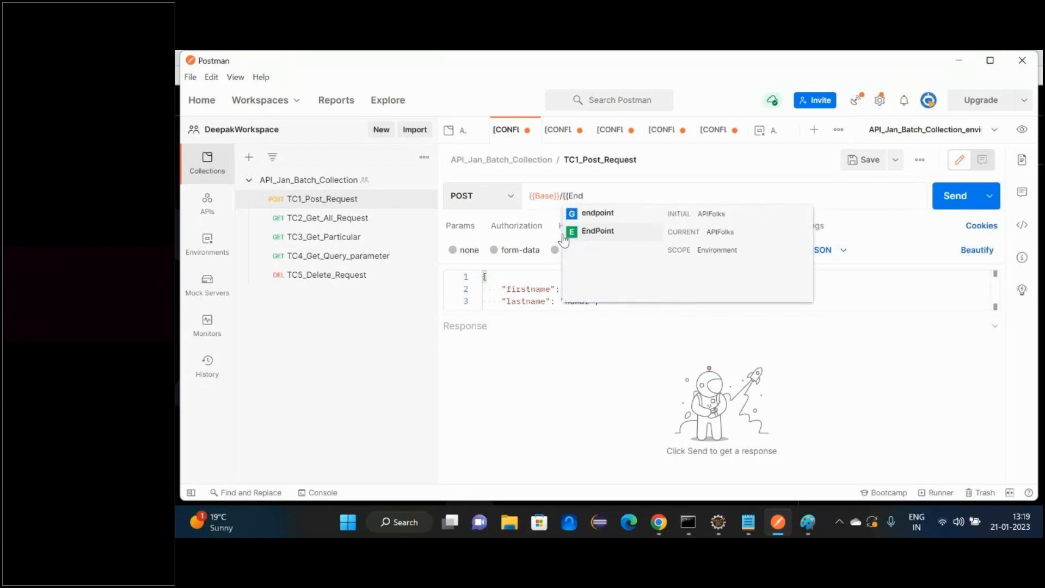
{"action": "key", "text": "Up"}
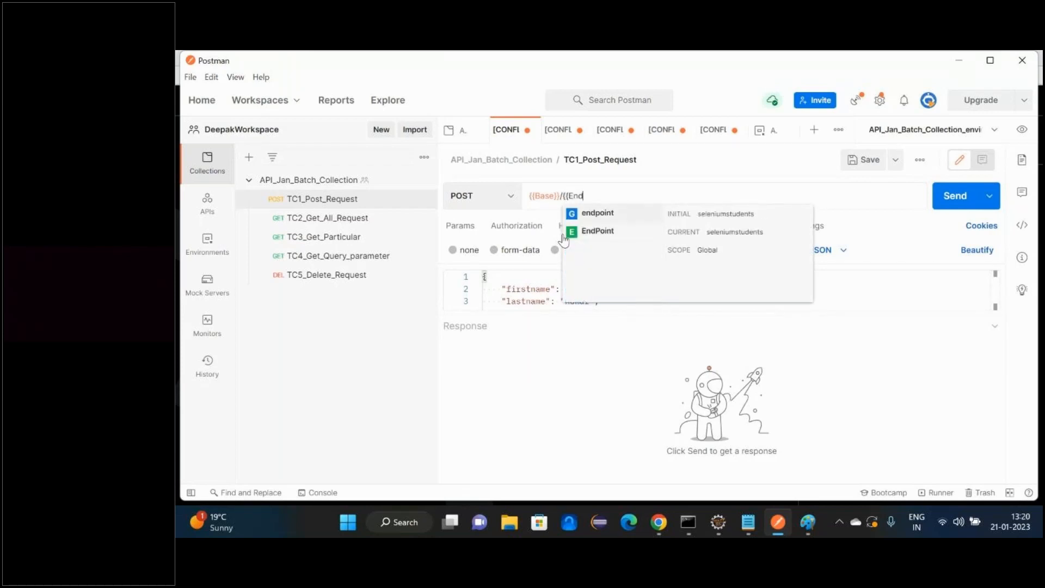
{"action": "left_click", "coordinate": [563, 237]}
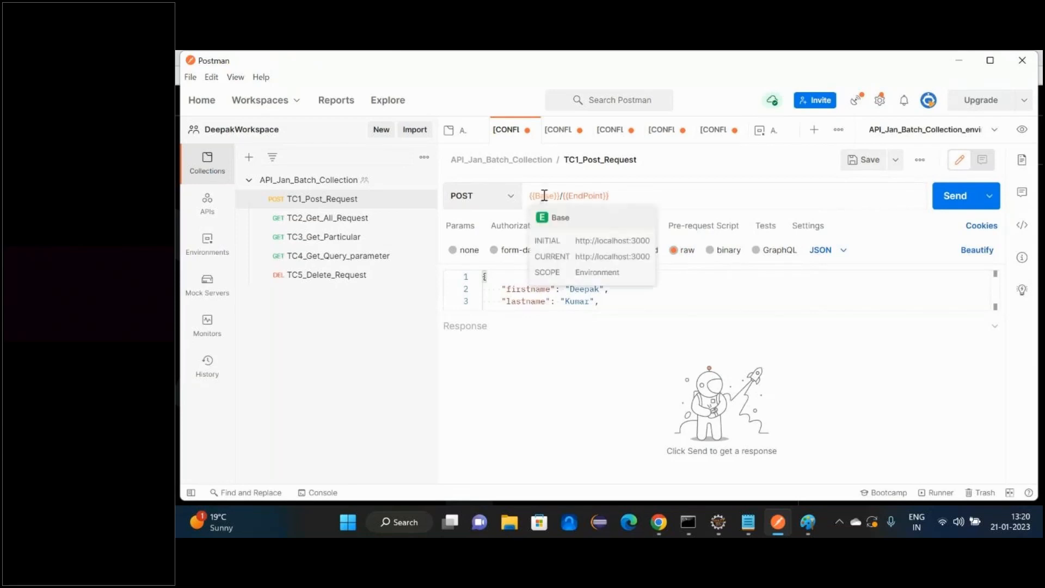
{"action": "mouse_move", "coordinate": [591, 195]}
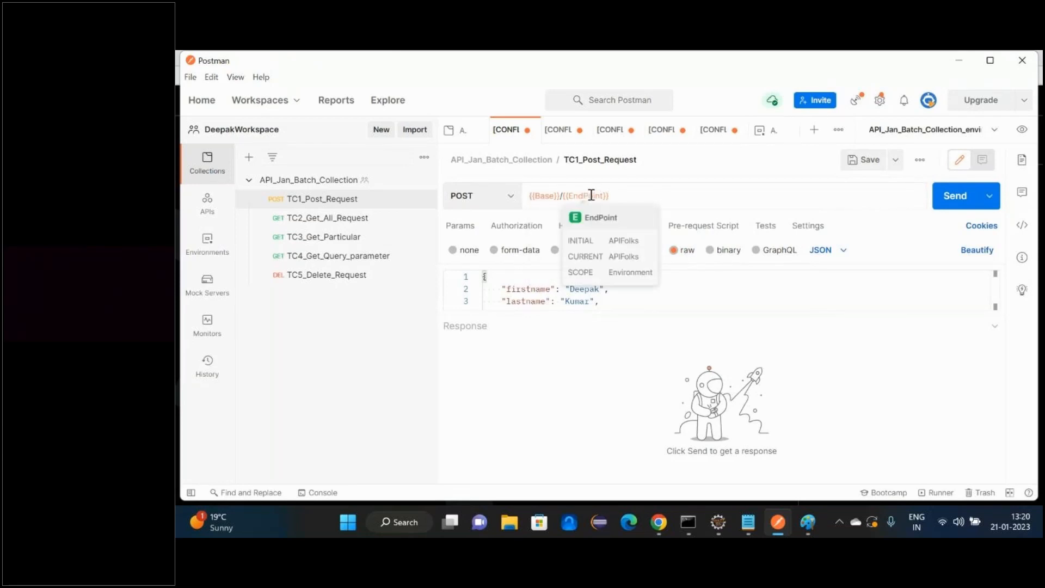
Step: Replace the {{URI}} address of TC2_Get_All_Request with {{Base}}/{{EndPoint}}
{"action": "left_click", "coordinate": [327, 219]}
{"action": "left_click", "coordinate": [576, 194]}
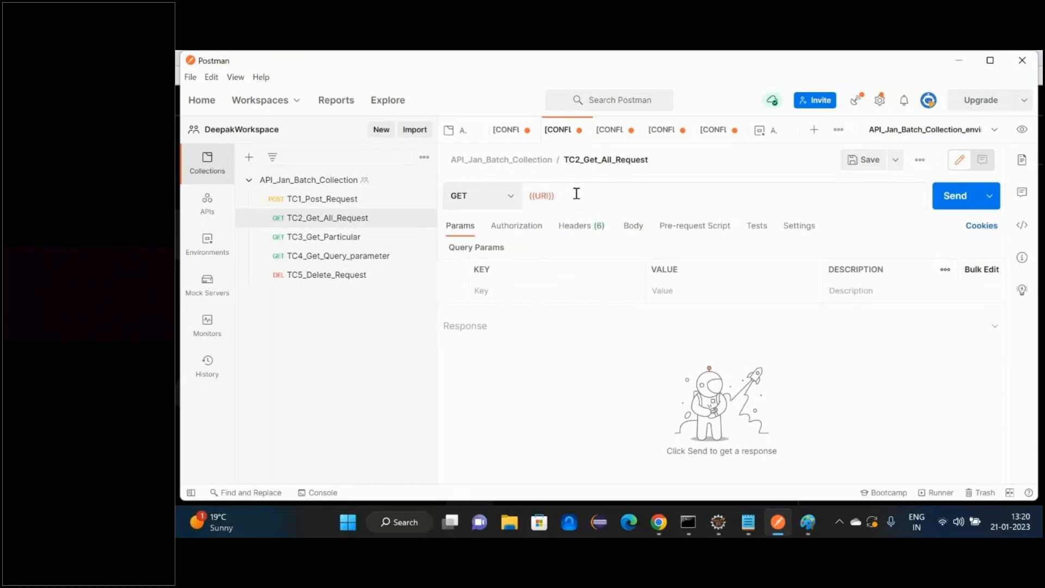
{"action": "key", "text": "BackSpace"}
{"action": "key", "text": "BackSpace"}
{"action": "key", "text": "BackSpace"}
{"action": "key", "text": "BackSpace"}
{"action": "key", "text": "BackSpace"}
{"action": "key", "text": "BackSpace"}
{"action": "key", "text": "BackSpace"}
{"action": "type", "text": "{{Base}}/{{EndPoint}}"}
Step: Replace {{URI}} in the TC3_Get_Particular URL with {{Base}}/{{EndPoint}}, keeping the record ID at the end
{"action": "left_click", "coordinate": [311, 236]}
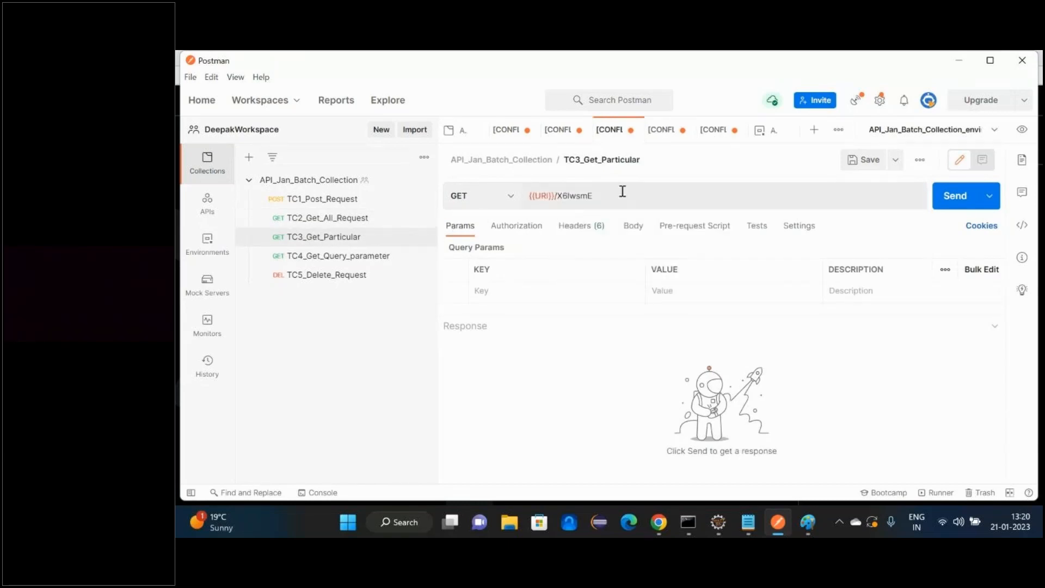
{"action": "left_click_drag", "start_coordinate": [554, 196], "coordinate": [528, 196]}
{"action": "key", "text": "BackSpace"}
{"action": "type", "text": "{{Base}}/{{EndPoint}}"}
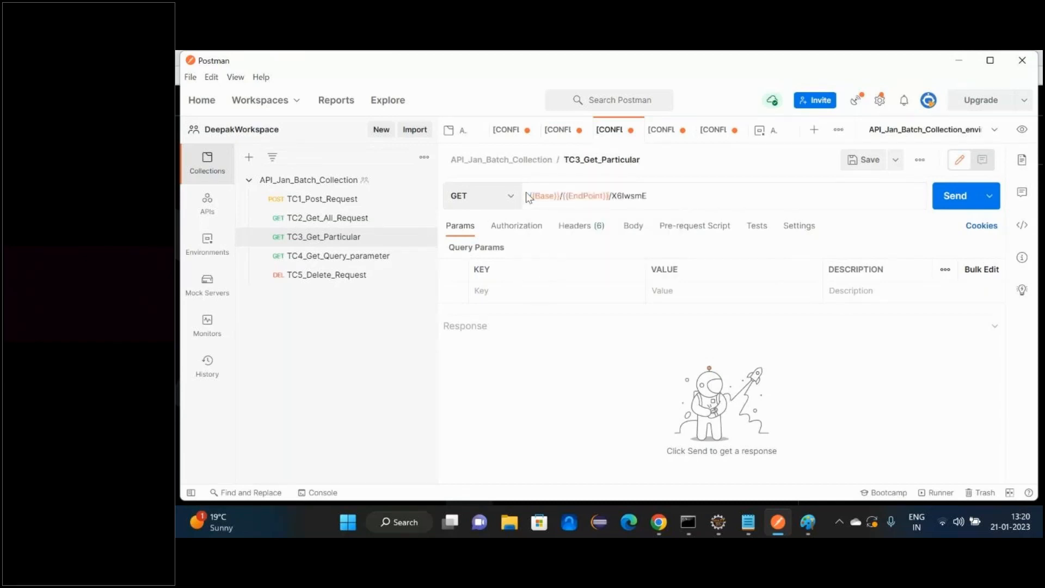
Step: Replace {{URI}} in the TC4_Get_Query_parameter URL with {{Base}}/{{EndPoint}}, keeping the firstname and lastname query parameters
{"action": "left_click", "coordinate": [326, 255]}
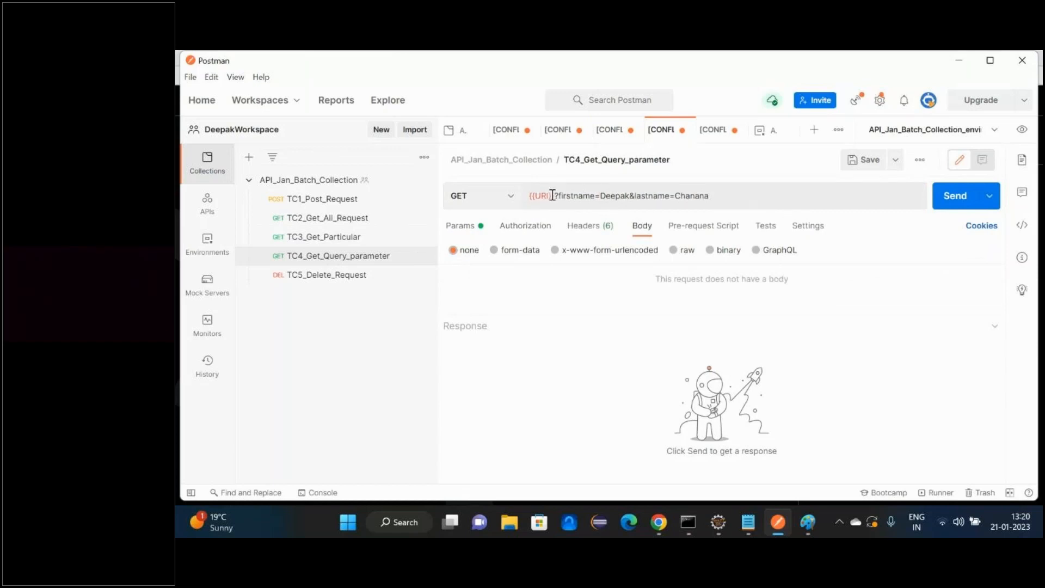
{"action": "left_click_drag", "start_coordinate": [553, 196], "coordinate": [506, 198]}
{"action": "key", "text": "BackSpace"}
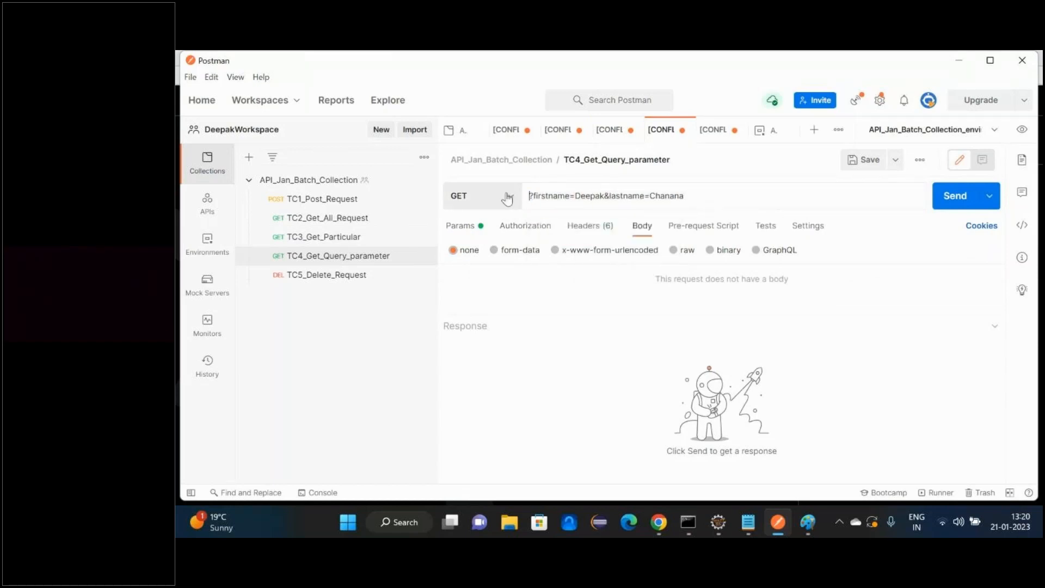
{"action": "type", "text": "{{Base}}/{{EndPoint}}"}
Step: Replace {{URI}} in the TC5_Delete_Request URL with {{Base}}/{{EndPoint}}, keeping the record ID at the end
{"action": "left_click", "coordinate": [345, 278]}
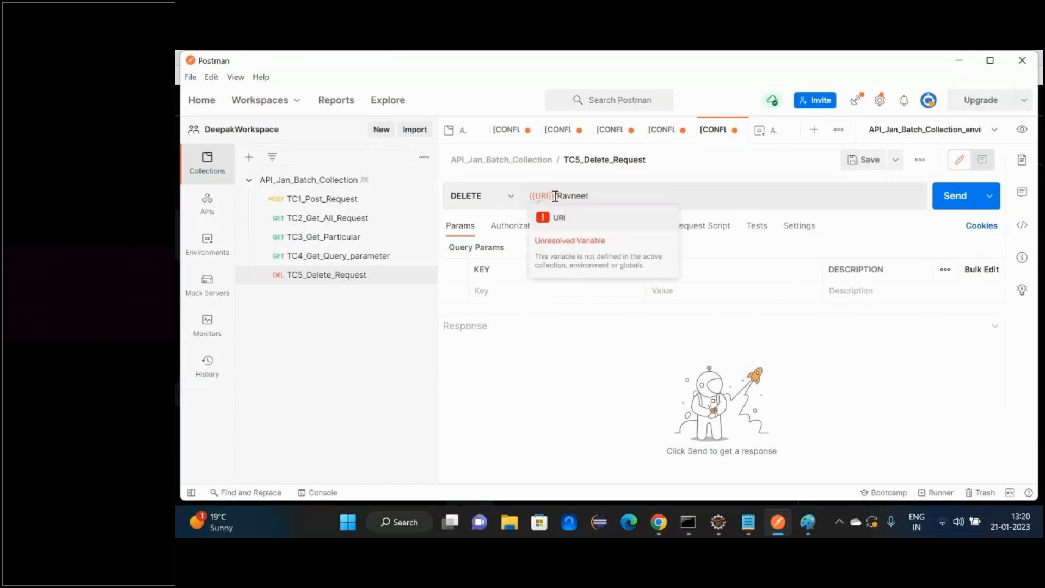
{"action": "left_click_drag", "start_coordinate": [552, 197], "coordinate": [518, 205]}
{"action": "type", "text": "{{Base}}/{{EndPoint}}"}
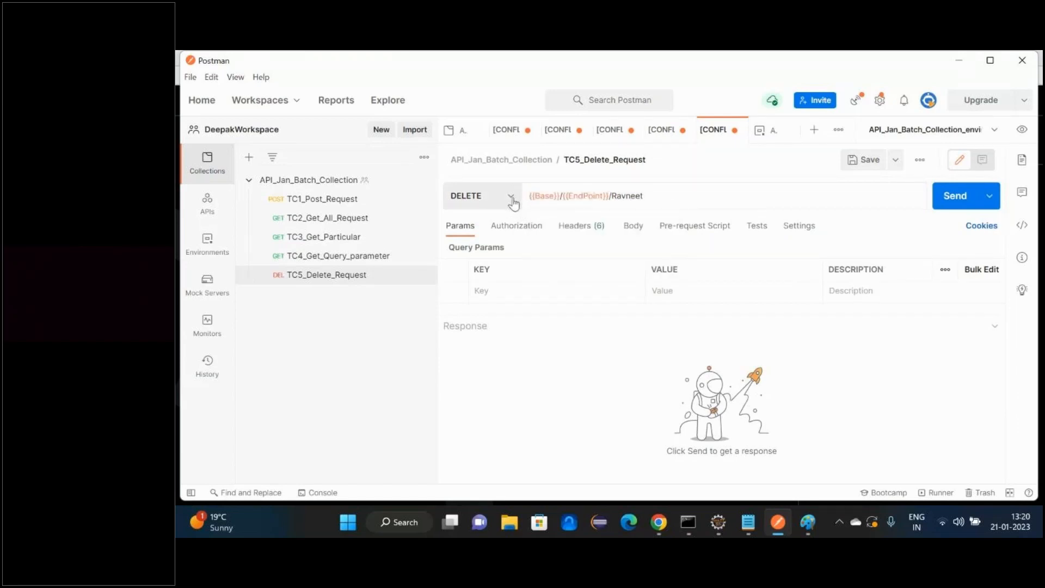
{"action": "left_click", "coordinate": [499, 355]}
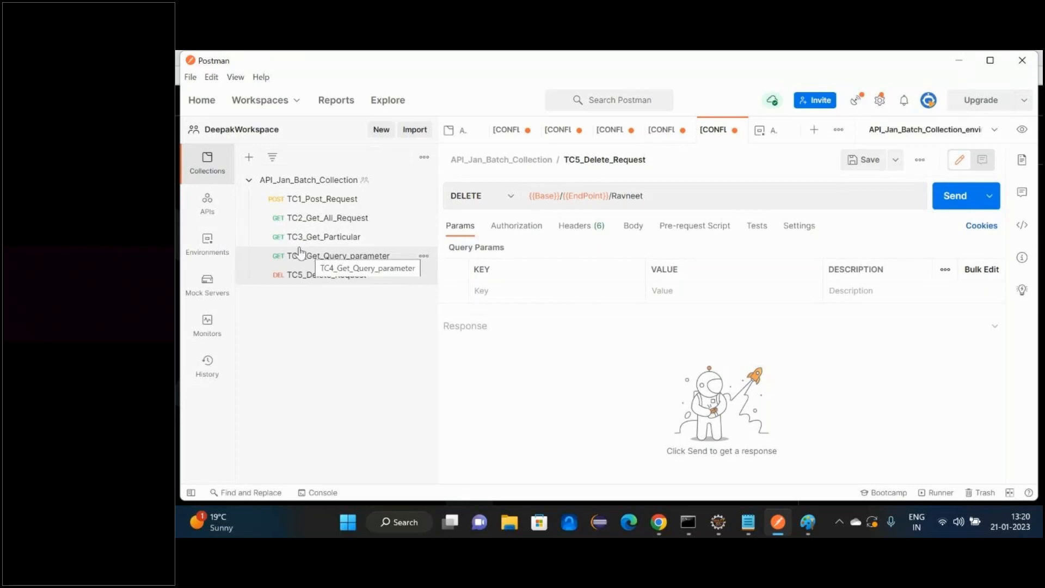
Step: Open the active environment's variables for editing, and switch to the collections diagram in Paint, closing its open text box
{"action": "left_click", "coordinate": [1021, 131]}
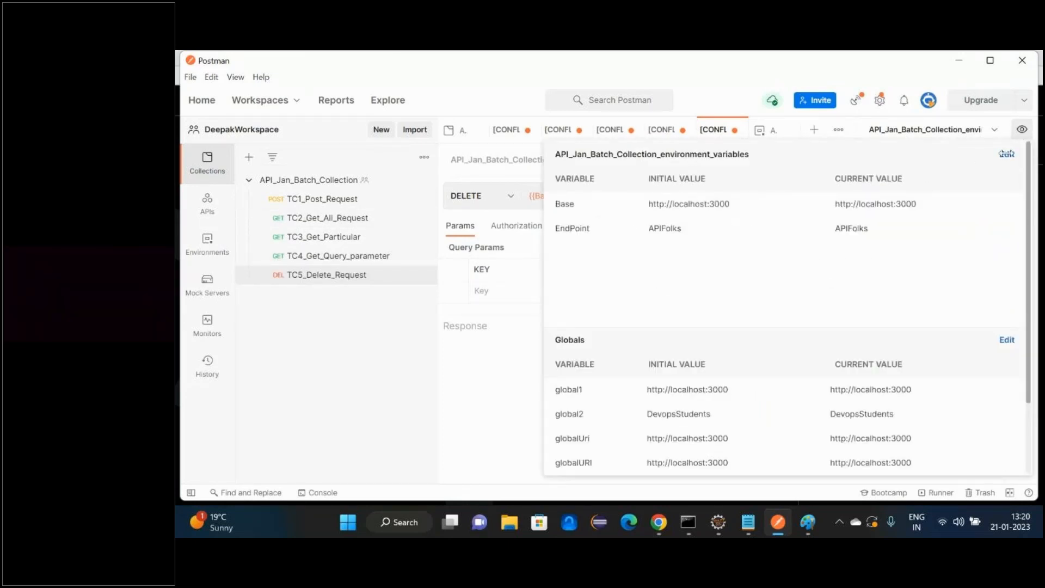
{"action": "left_click", "coordinate": [1006, 155]}
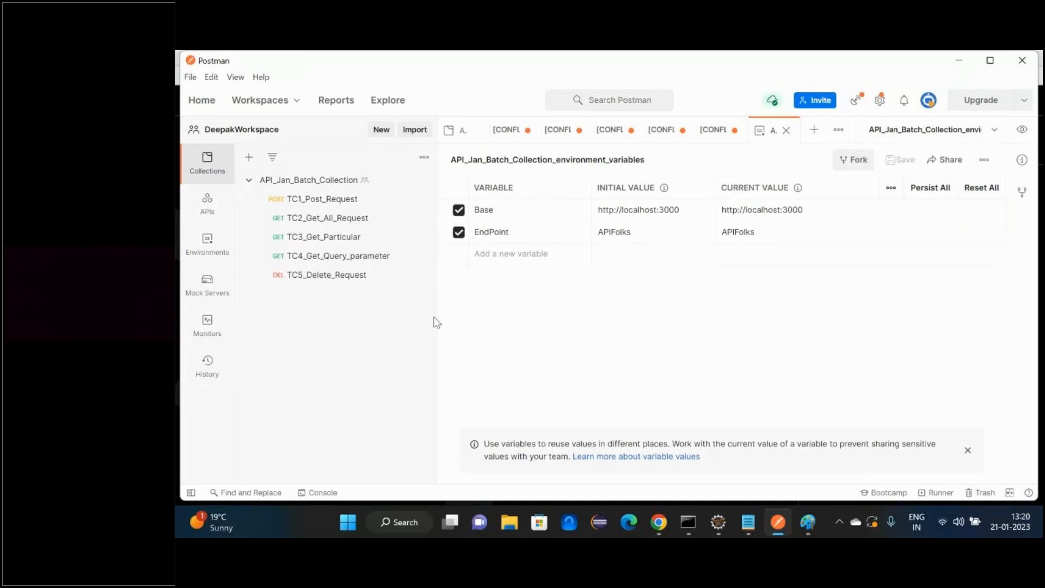
{"action": "left_click", "coordinate": [808, 522]}
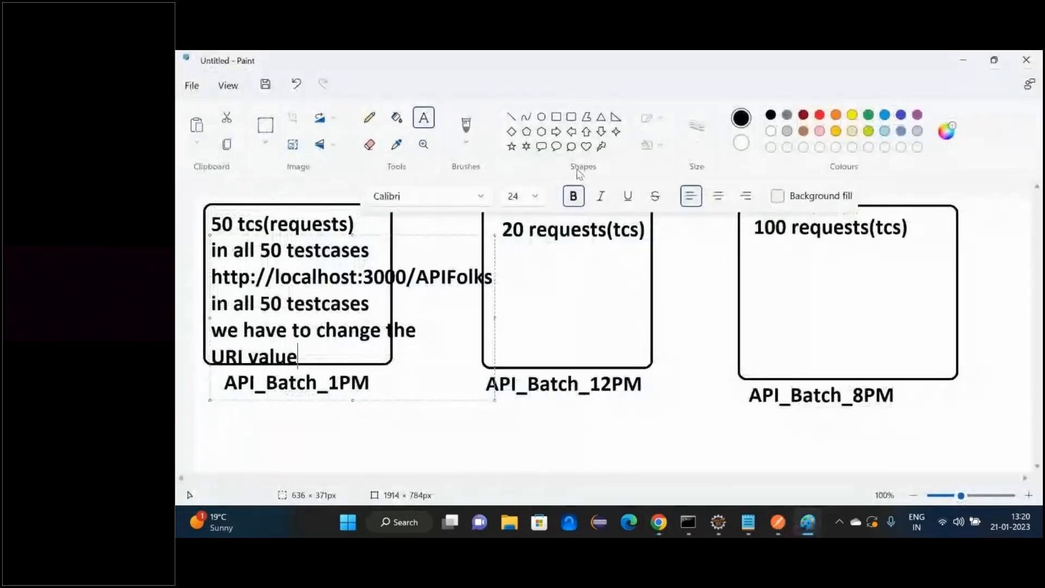
{"action": "left_click", "coordinate": [542, 295]}
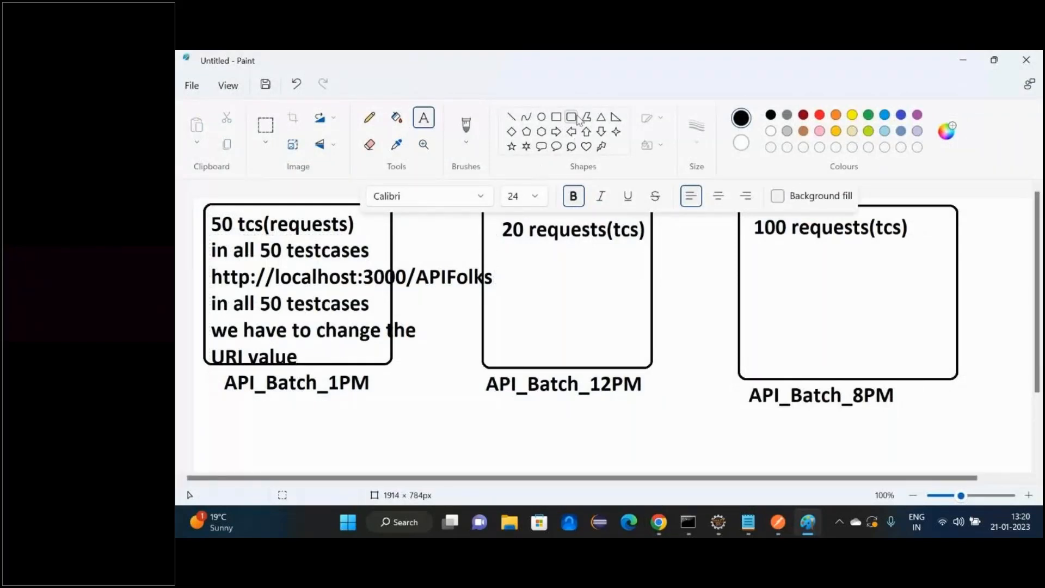
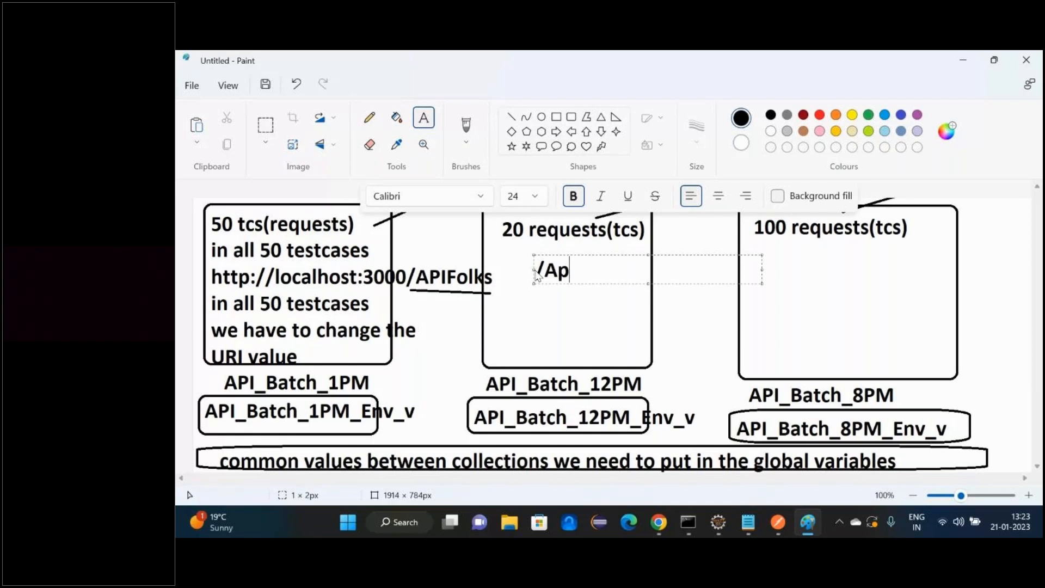
Step: Complete the label /APIFolks inside the API_Batch_12PM box and copy its text
{"action": "key", "text": "BackSpace"}
{"action": "type", "text": "PIFolks"}
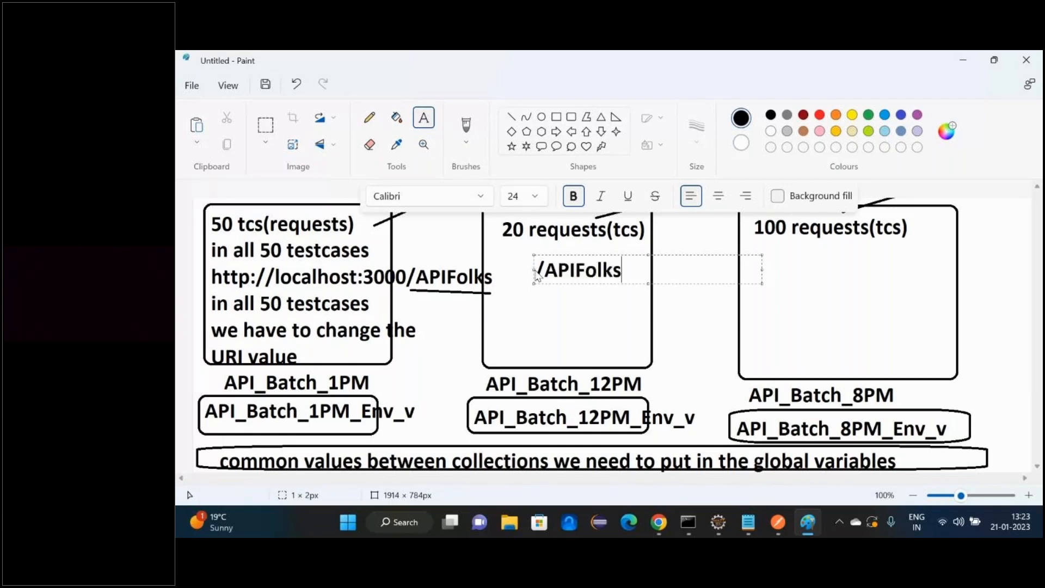
{"action": "key", "text": "ctrl+a"}
{"action": "key", "text": "ctrl+c"}
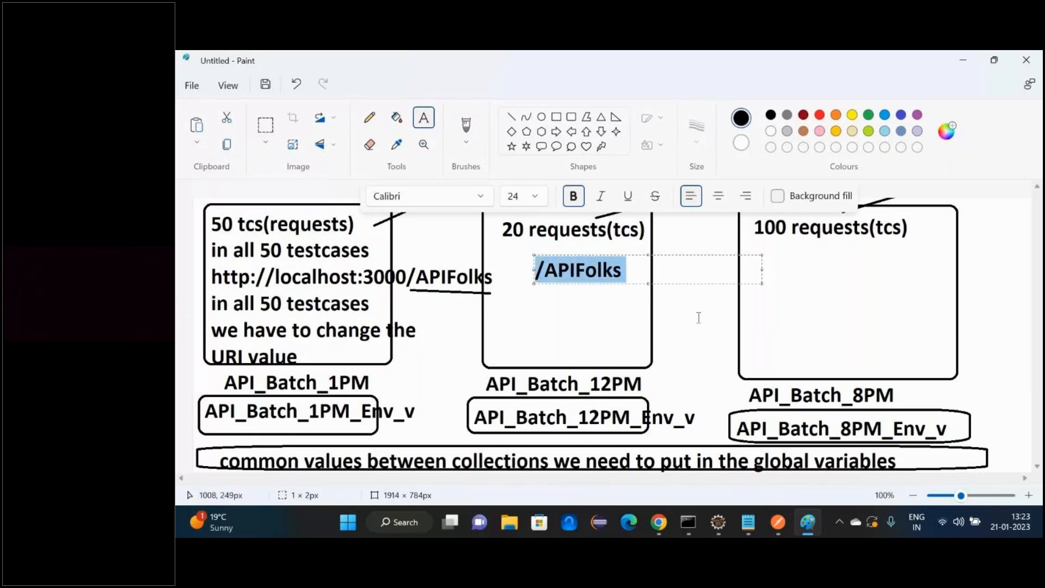
Step: Paste the /APIFolks label inside the API_Batch_8PM box below "100 requests(tcs)" and finish the text entry
{"action": "left_click", "coordinate": [776, 291]}
{"action": "left_click", "coordinate": [749, 273]}
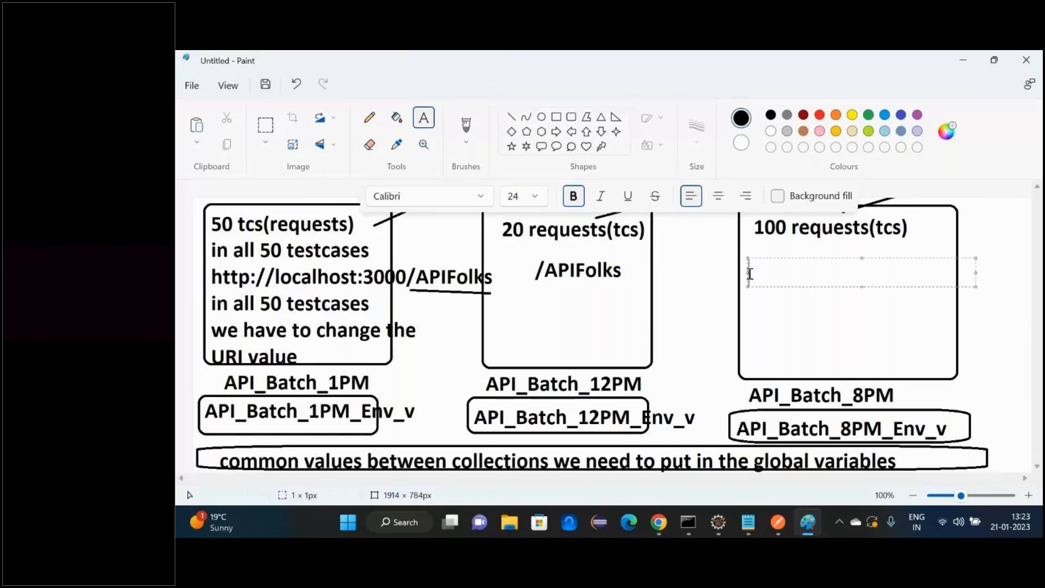
{"action": "key", "text": "ctrl+v"}
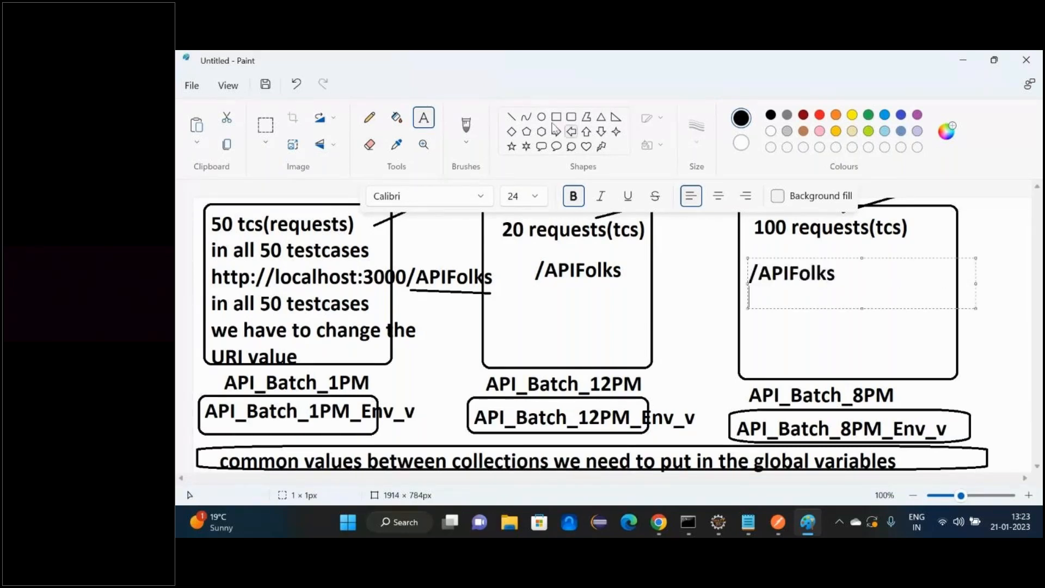
{"action": "left_click", "coordinate": [511, 118]}
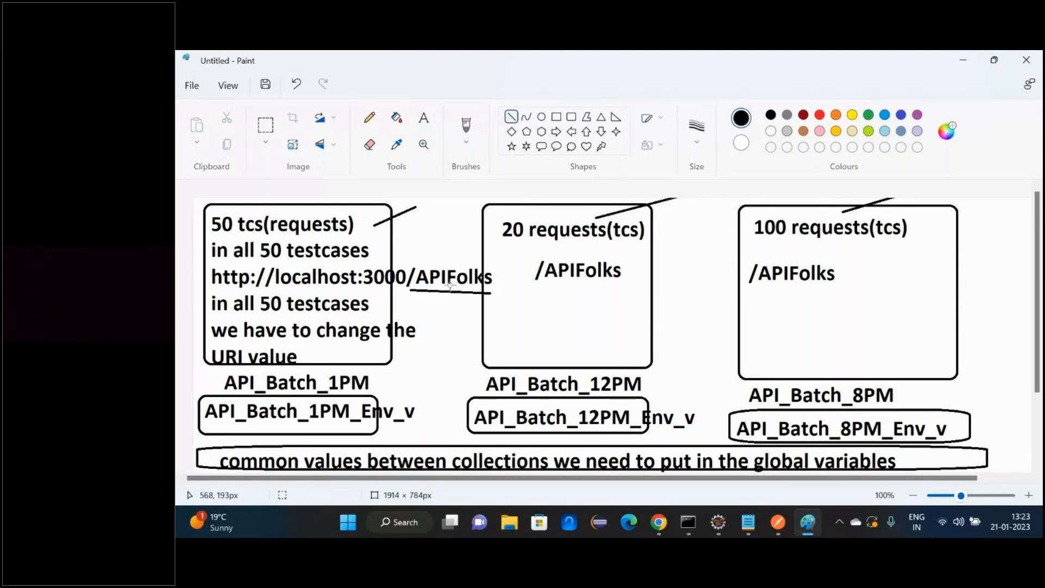
Step: Return to Postman and open the workspace's global variables for editing
{"action": "left_click", "coordinate": [962, 60]}
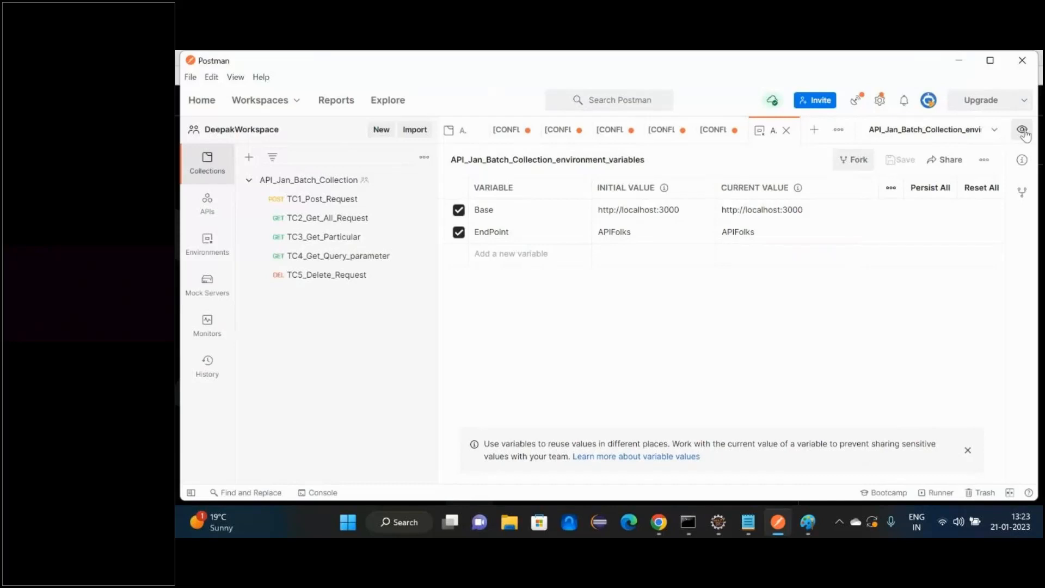
{"action": "left_click", "coordinate": [1023, 131]}
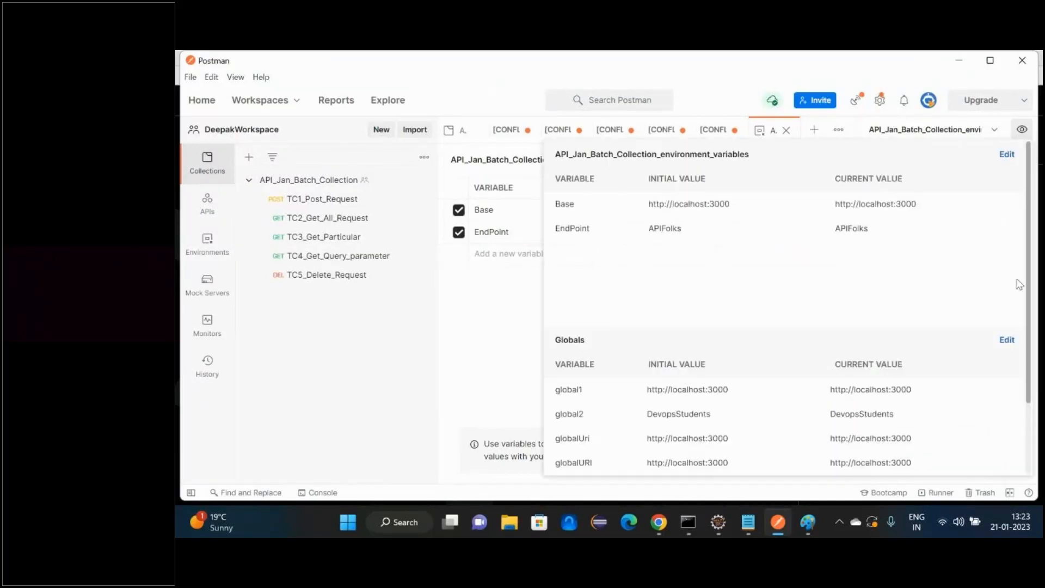
{"action": "left_click", "coordinate": [1008, 342]}
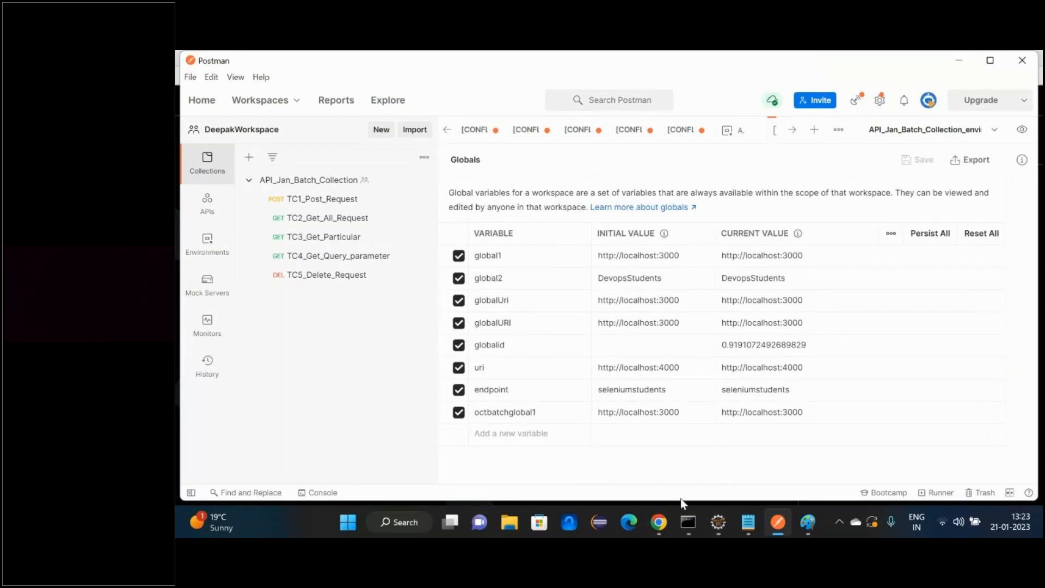
Step: Switch to the Notepad notes and write "A collection can use the environment variables" below the environment variable paragraph
{"action": "left_click", "coordinate": [748, 522]}
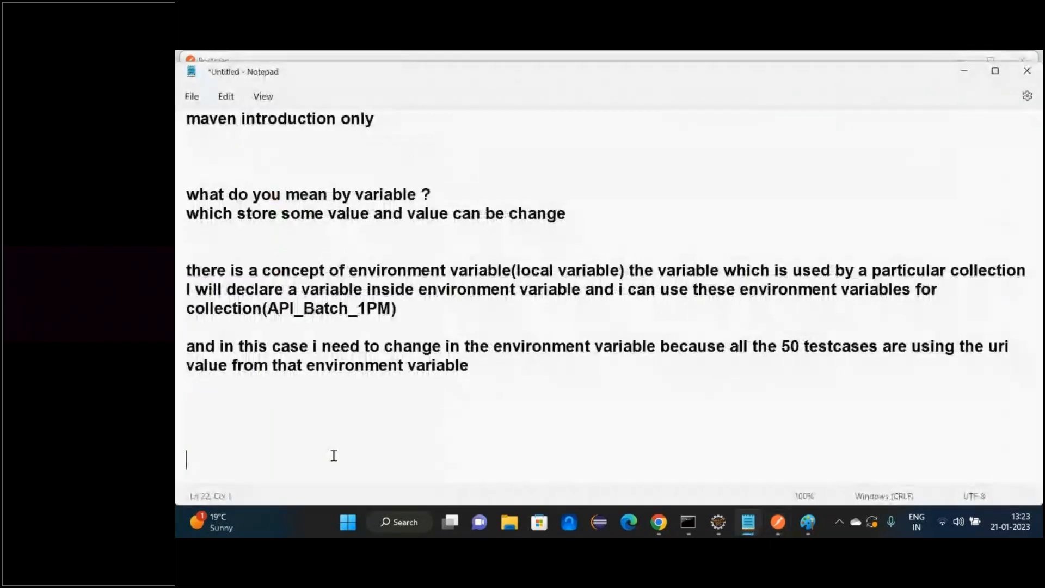
{"action": "type", "text": "A collect"}
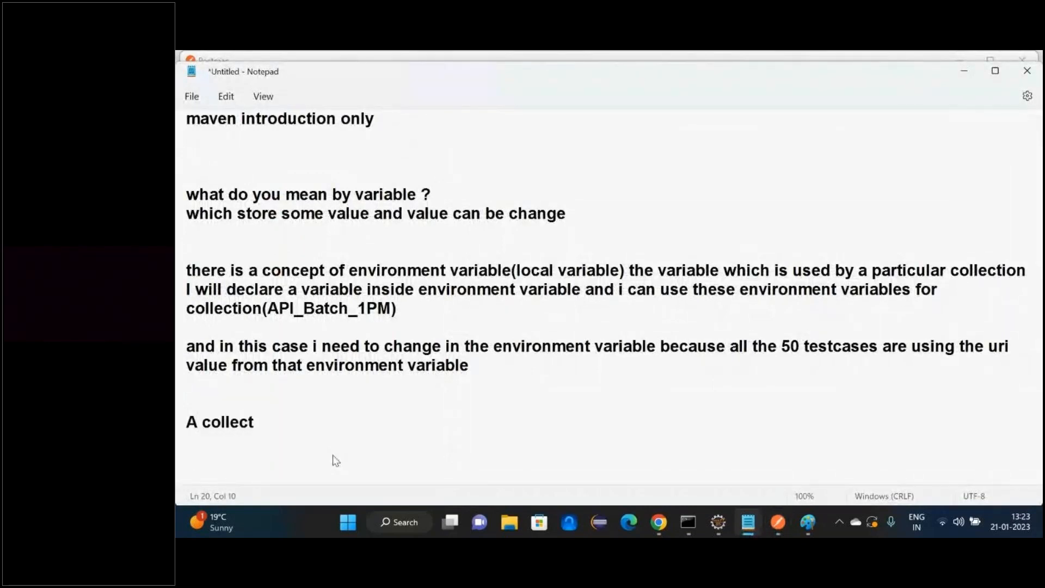
{"action": "type", "text": "ion can use th"}
{"action": "key", "text": "BackSpace"}
{"action": "key", "text": "BackSpace"}
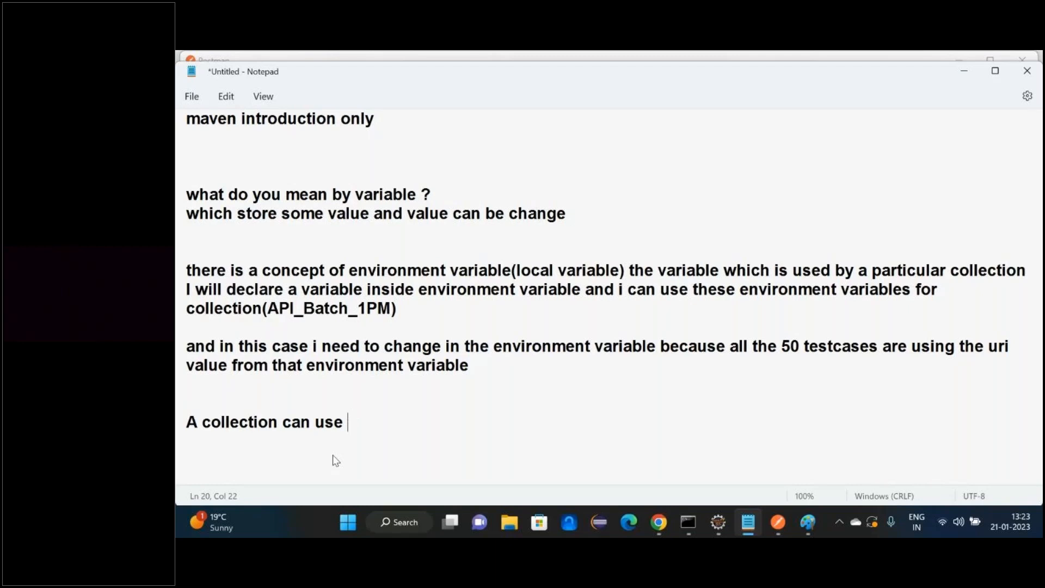
{"action": "type", "text": "the environme"}
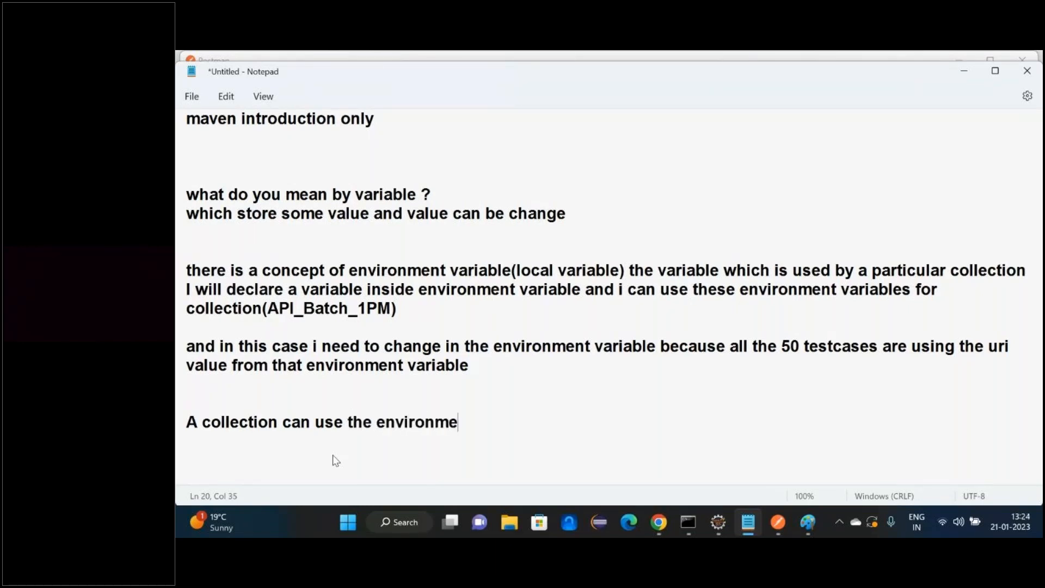
{"action": "type", "text": "nt variables"}
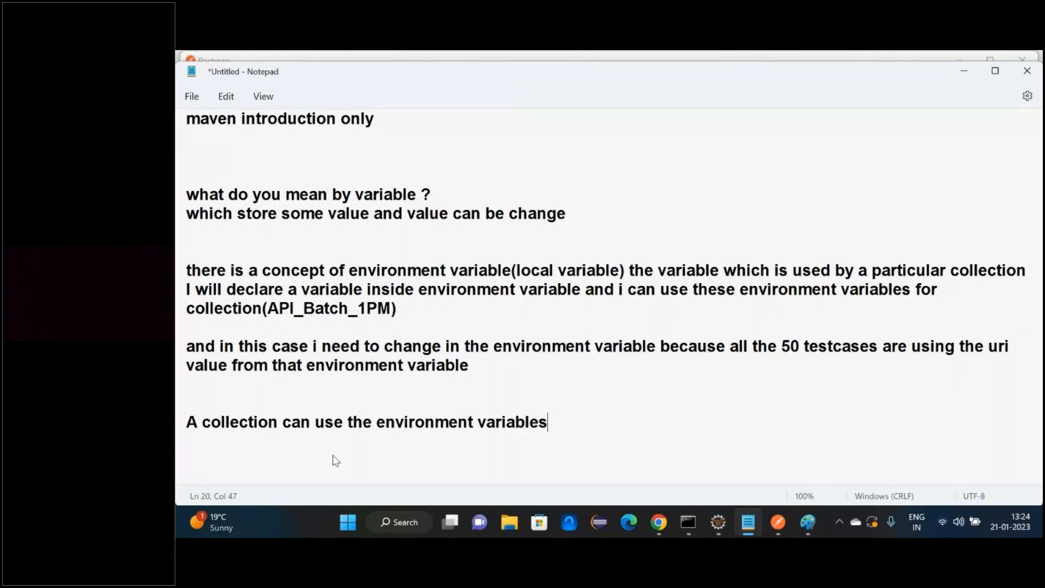
Step: Extend the collection note with "(variable specific to that collection) + the global variables"
{"action": "type", "text": "(variable sp"}
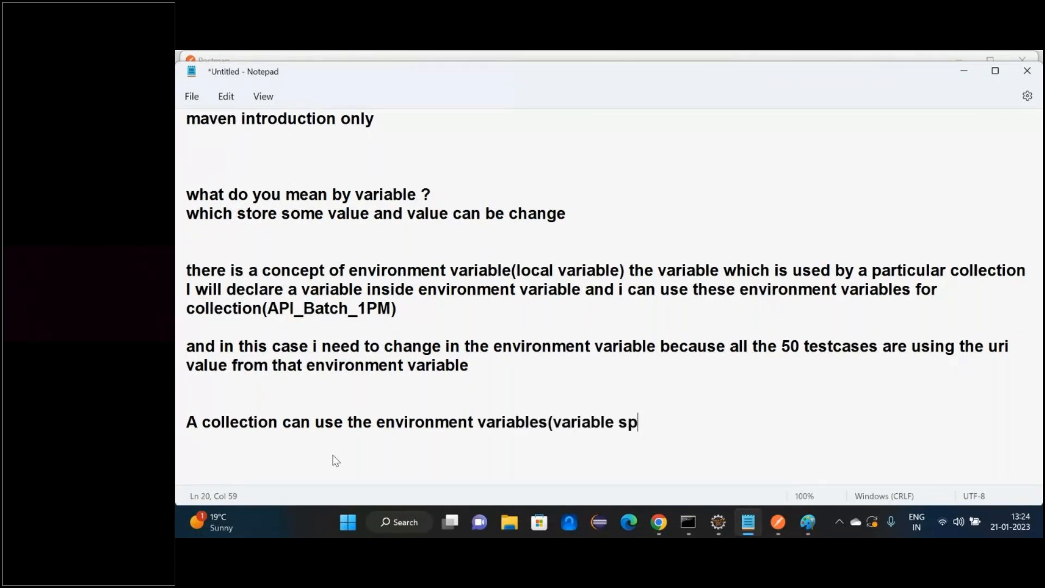
{"action": "type", "text": "ecific to th"}
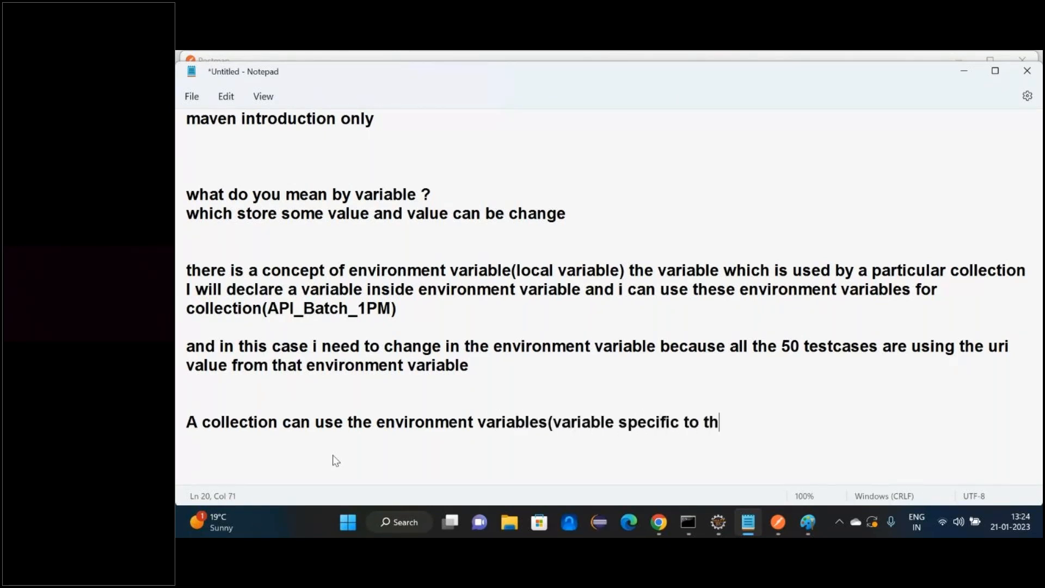
{"action": "type", "text": "at collection "}
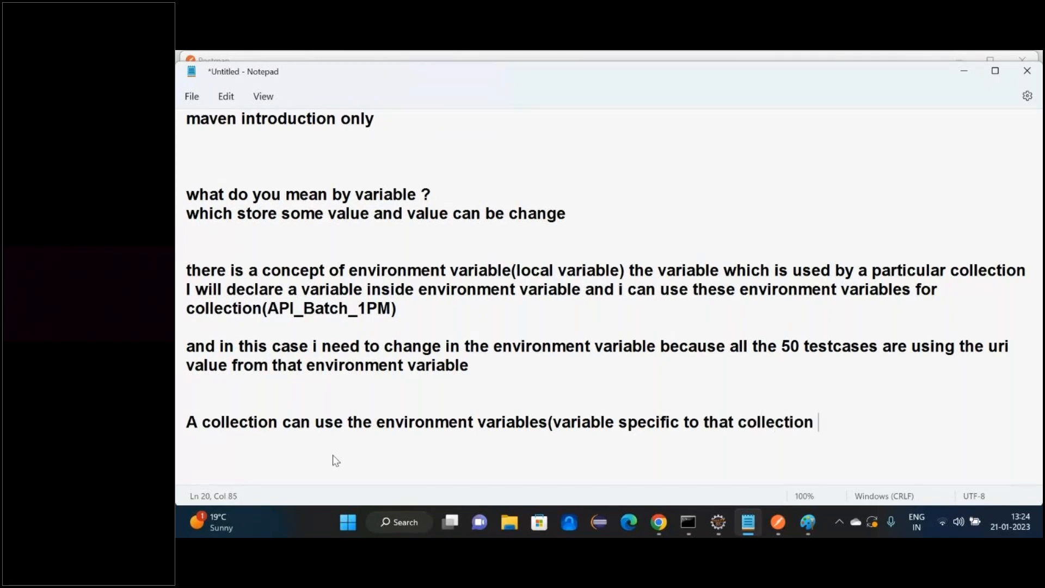
{"action": "type", "text": "+"}
{"action": "key", "text": "BackSpace"}
{"action": "key", "text": "BackSpace"}
{"action": "type", "text": ") + the global variables"}
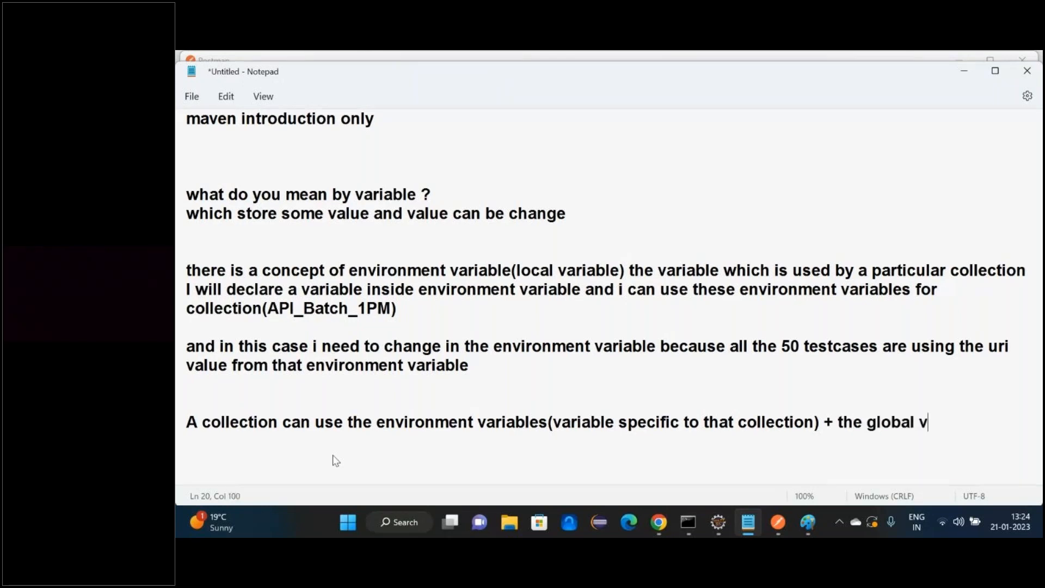
Step: Leave several blank lines below the collection note and write the heading "export and import means"
{"action": "key", "text": "Return"}
{"action": "key", "text": "Return"}
{"action": "key", "text": "Return"}
{"action": "key", "text": "Return"}
{"action": "key", "text": "Return"}
{"action": "type", "text": "e"}
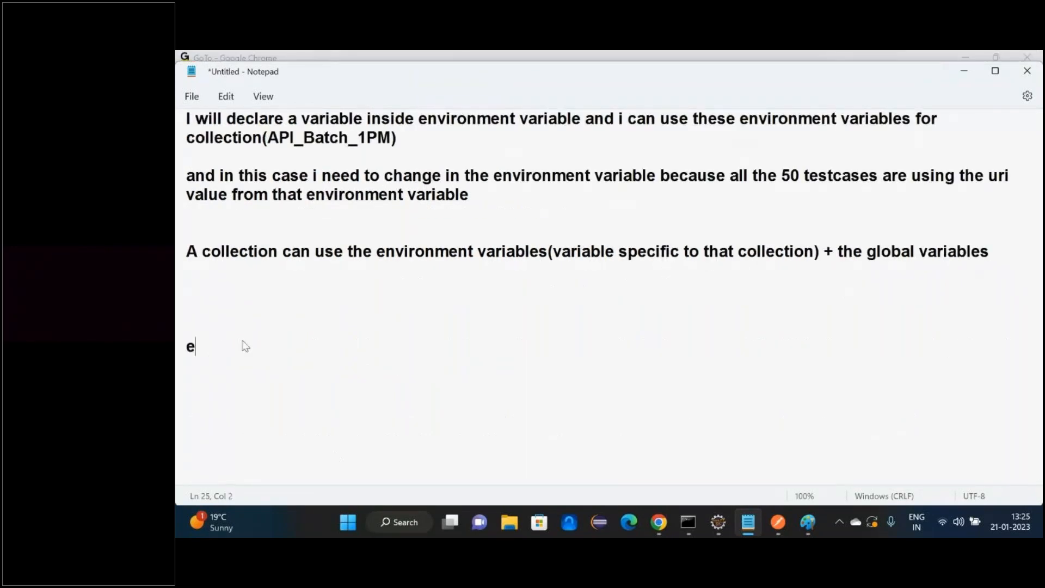
{"action": "type", "text": "xport and imp"}
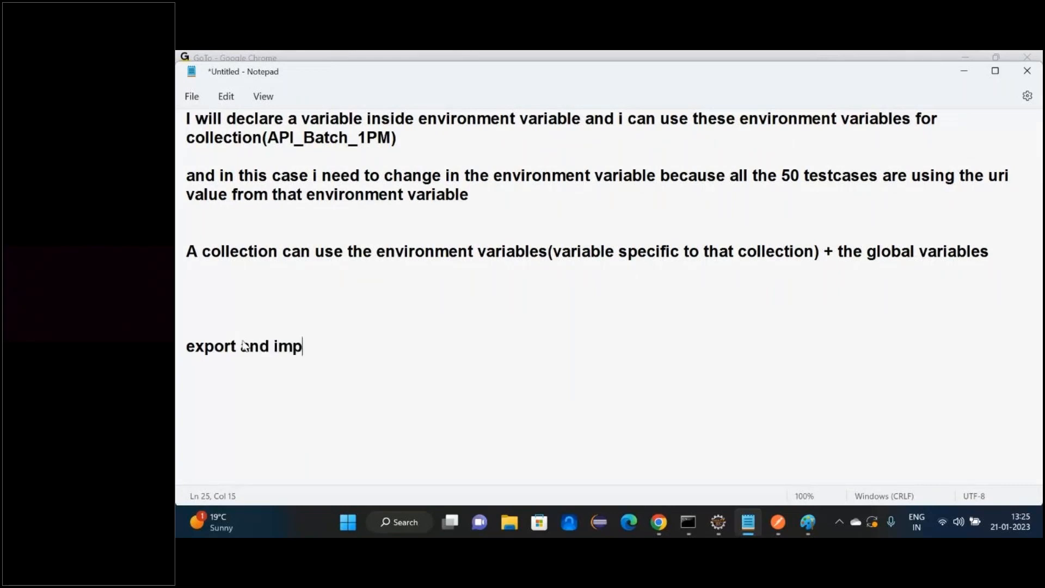
{"action": "type", "text": "ort means"}
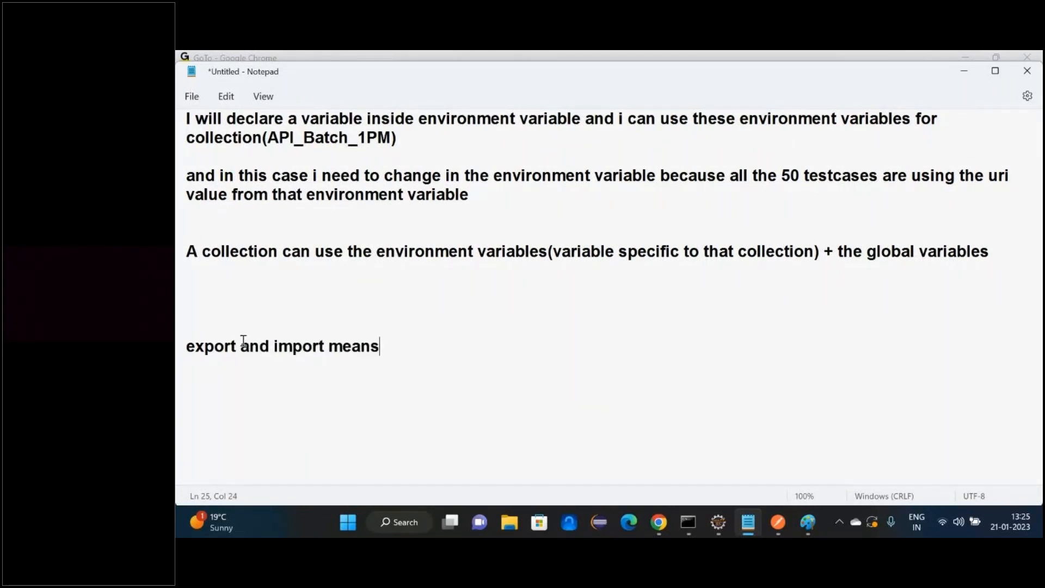
Step: Under the export and import heading, write "if i want to share my api testcases with someone, I can share the collection"
{"action": "key", "text": "Return"}
{"action": "type", "text": "if i want to "}
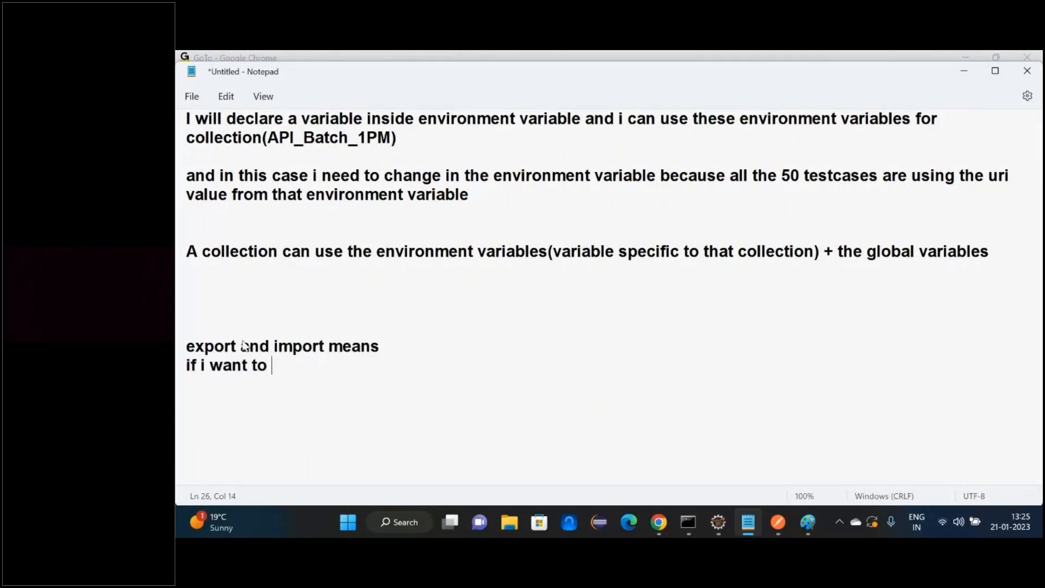
{"action": "type", "text": "share my api testcass"}
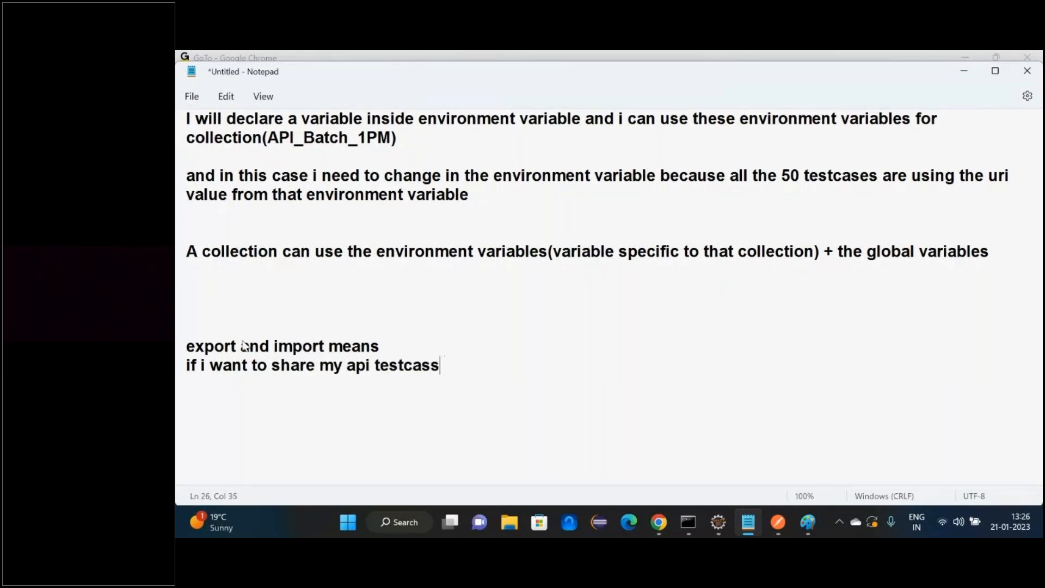
{"action": "key", "text": "BackSpace"}
{"action": "type", "text": "es with some"}
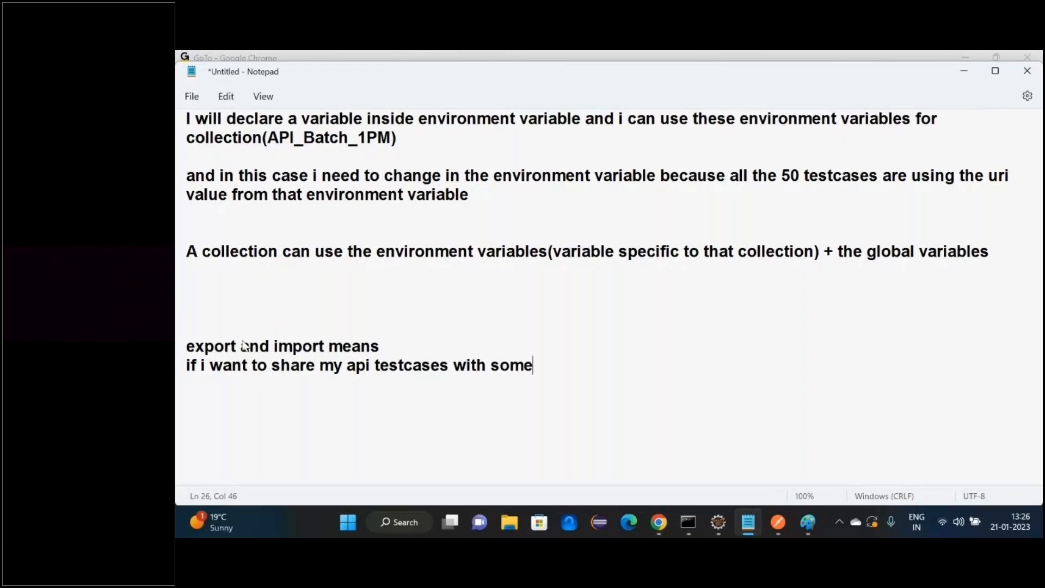
{"action": "type", "text": "one, I can s"}
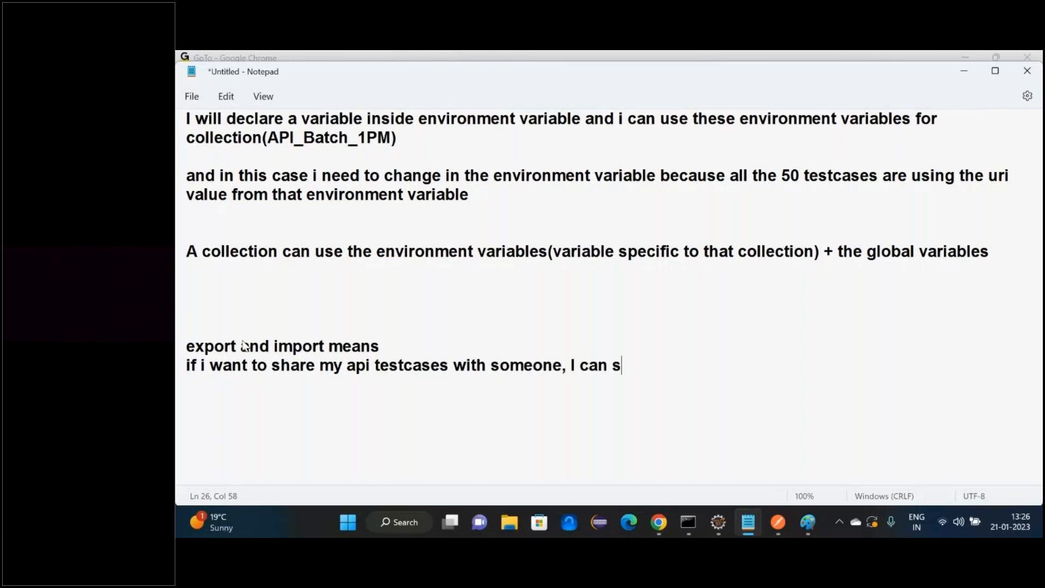
{"action": "type", "text": "hare the "}
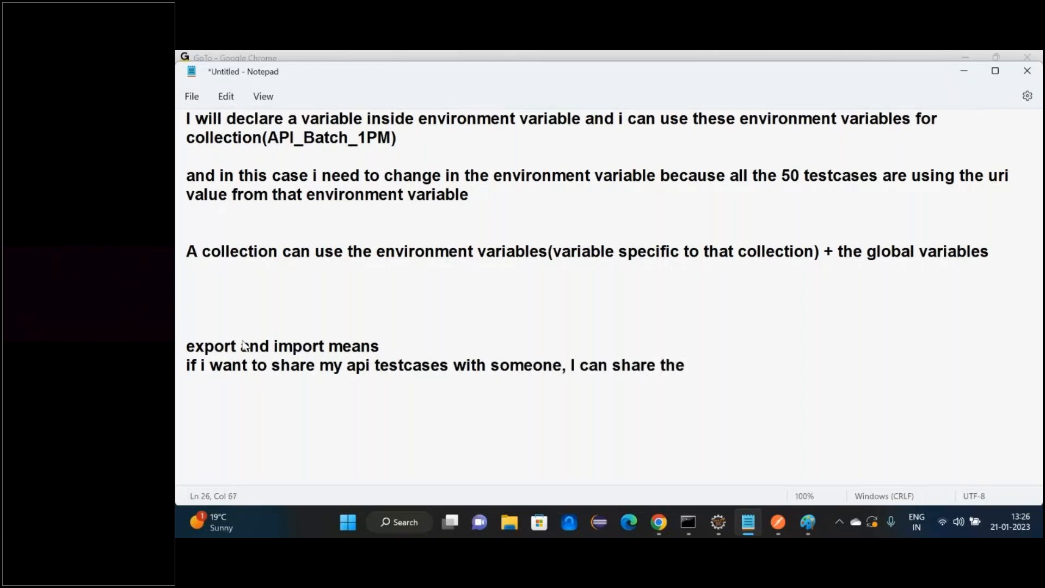
{"action": "type", "text": "collection "}
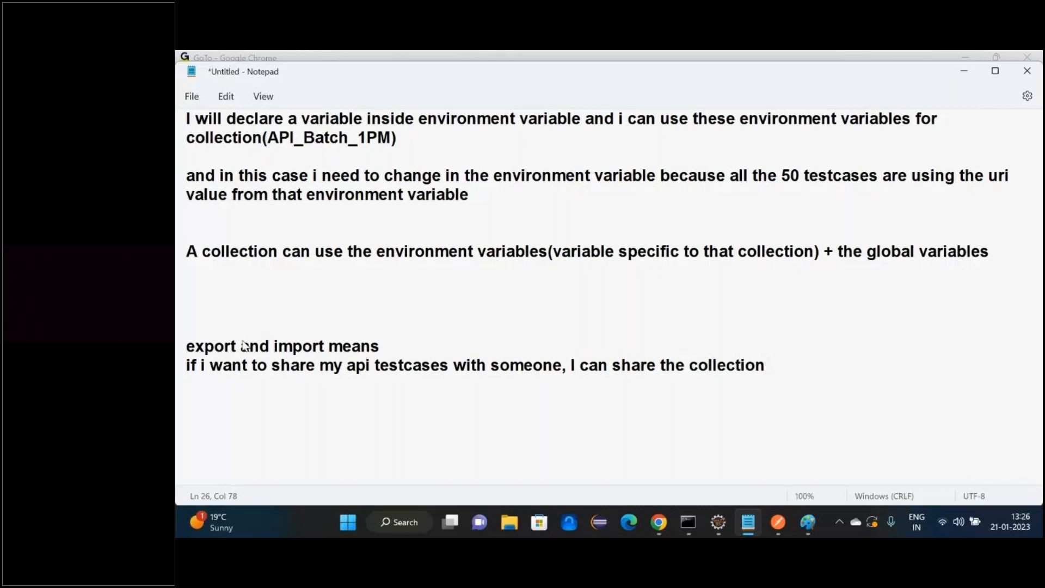
Step: Continue the sharing sentence with "with the help of export functionality menas i"
{"action": "type", "text": "with the h"}
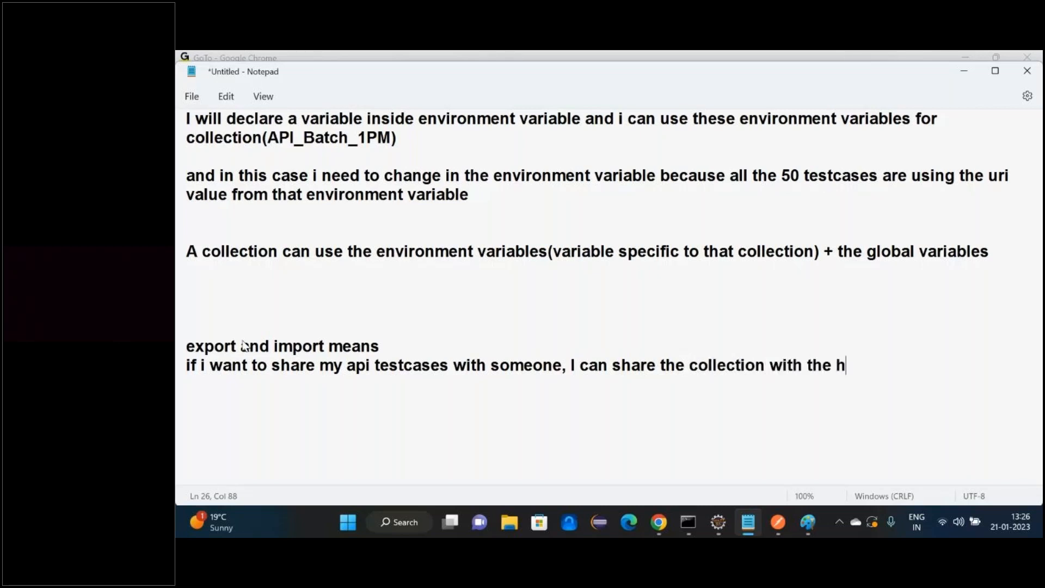
{"action": "type", "text": "elp of expoort"}
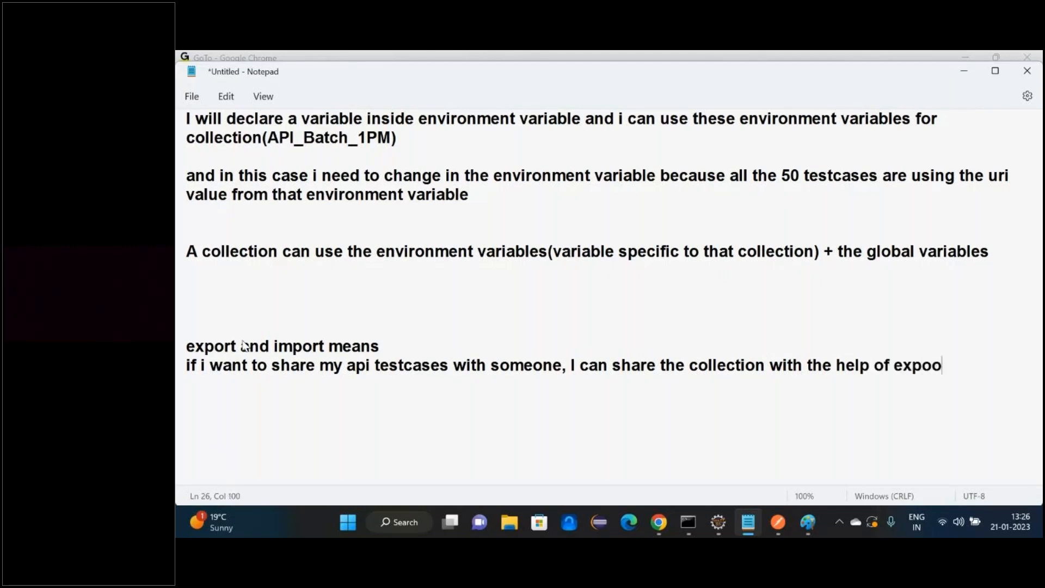
{"action": "key", "text": "BackSpace"}
{"action": "key", "text": "BackSpace"}
{"action": "key", "text": "BackSpace"}
{"action": "key", "text": "BackSpace"}
{"action": "type", "text": "rt function"}
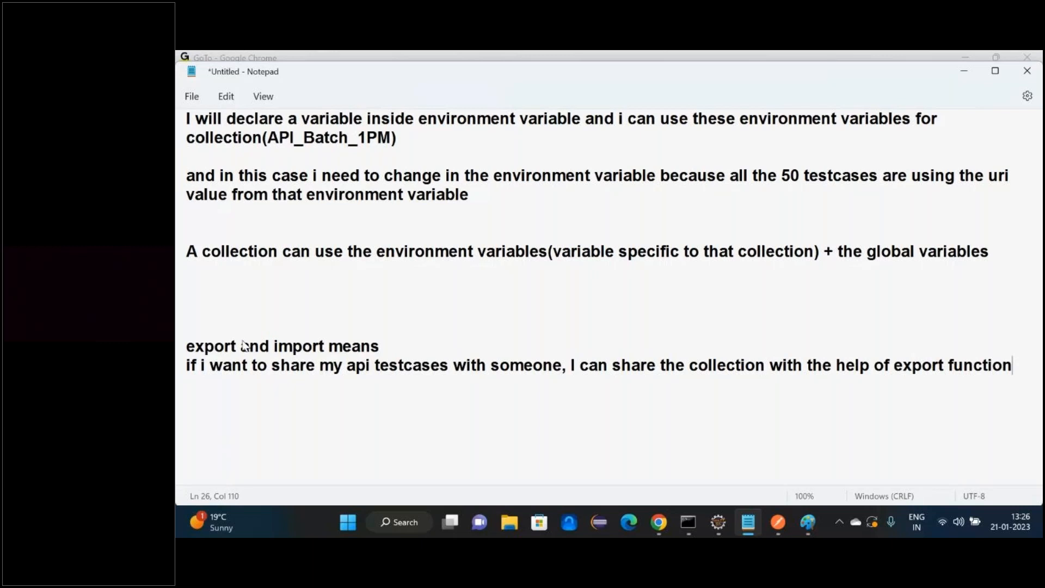
{"action": "type", "text": "ality menas i "}
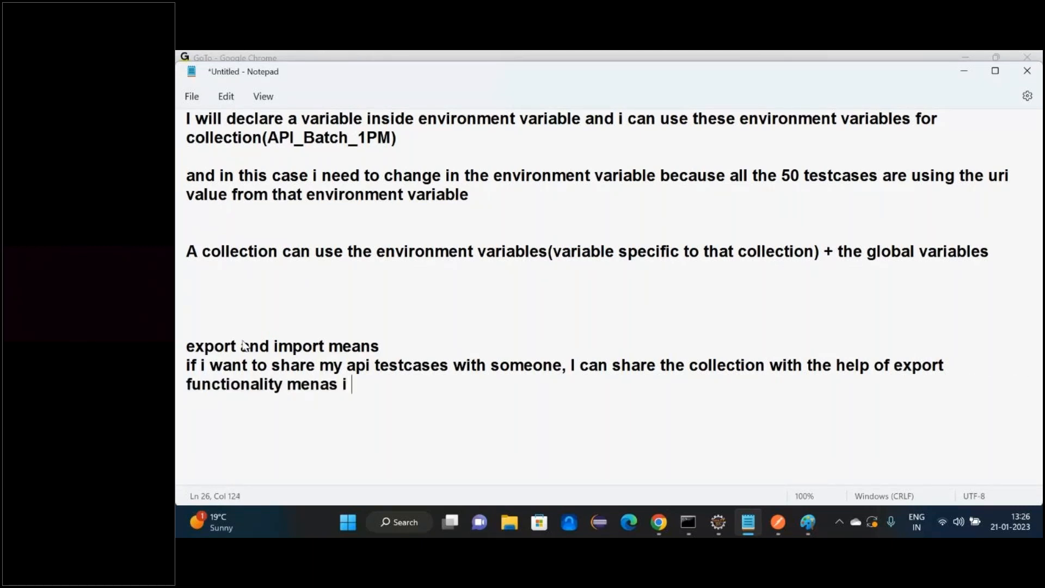
Step: Finish the sharing sentence with "will export the collection and second person will import that collection"
{"action": "type", "text": "will export the col"}
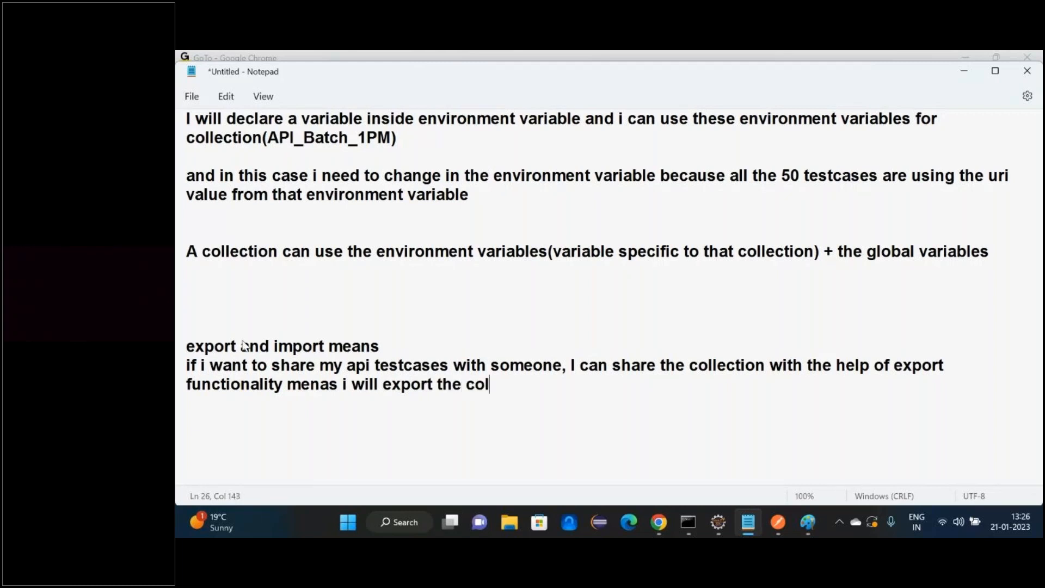
{"action": "type", "text": "lection and "}
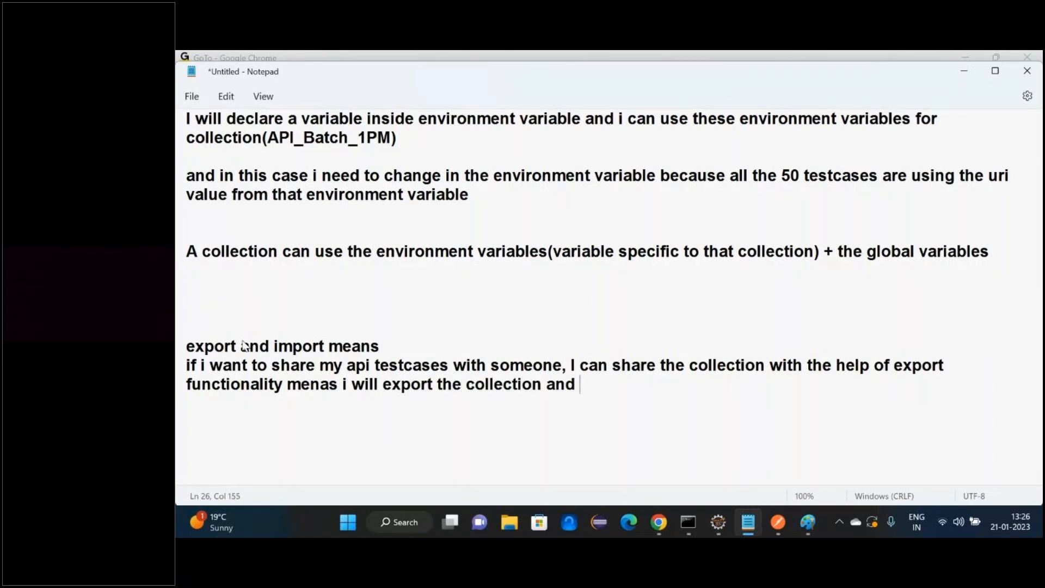
{"action": "type", "text": "second perso"}
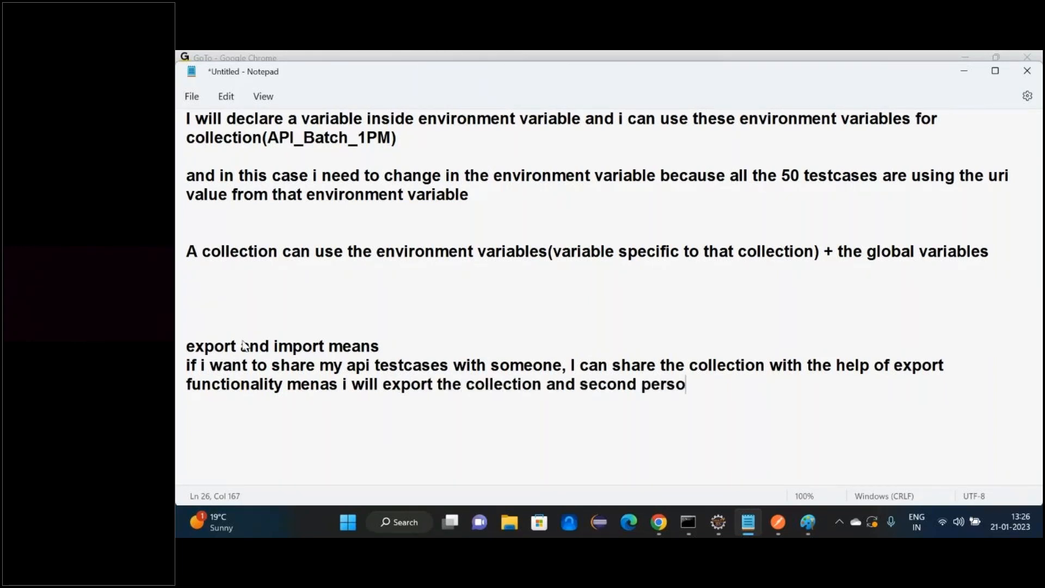
{"action": "type", "text": "n "}
{"action": "type", "text": "wi"}
{"action": "type", "text": "ll import th"}
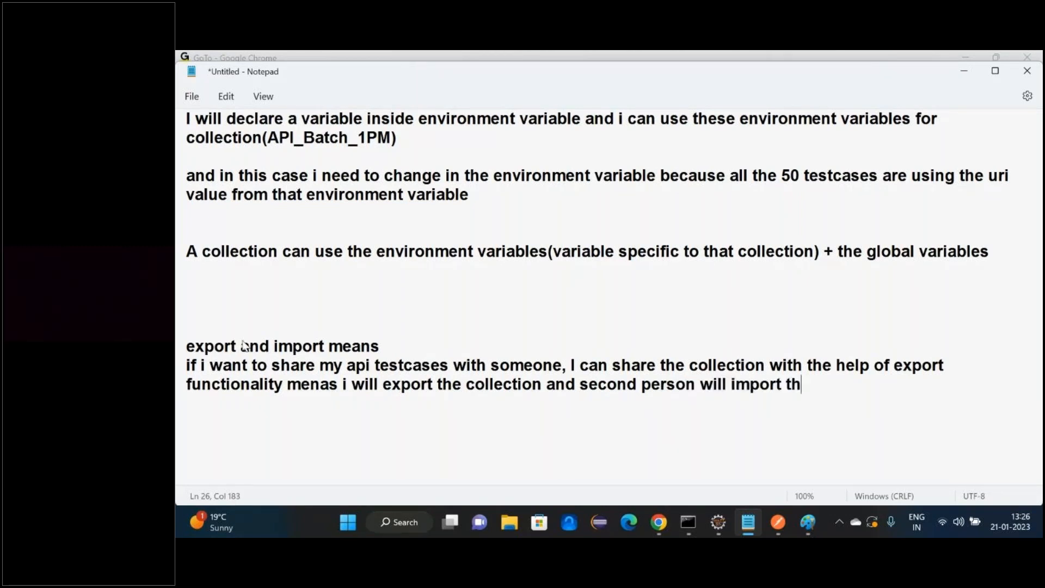
{"action": "type", "text": "at collecti"}
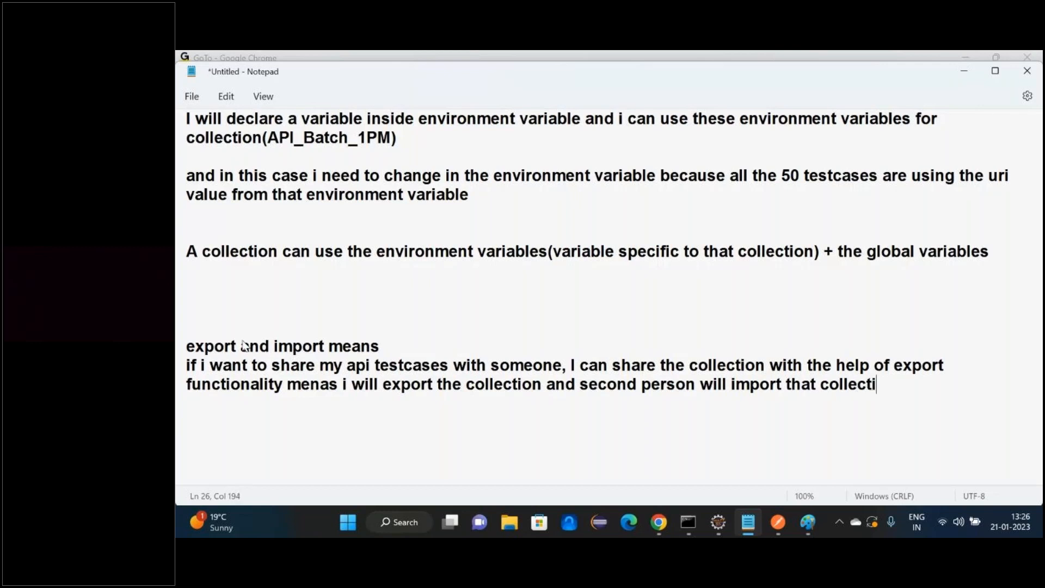
{"action": "type", "text": "on"}
Step: Return to Postman and export API_Jan_Batch_Collection in Collection v2.1 format, saving it to the Desktop as API_Jan_Batch_Collection.postman_collection
{"action": "key", "text": "alt+Tab"}
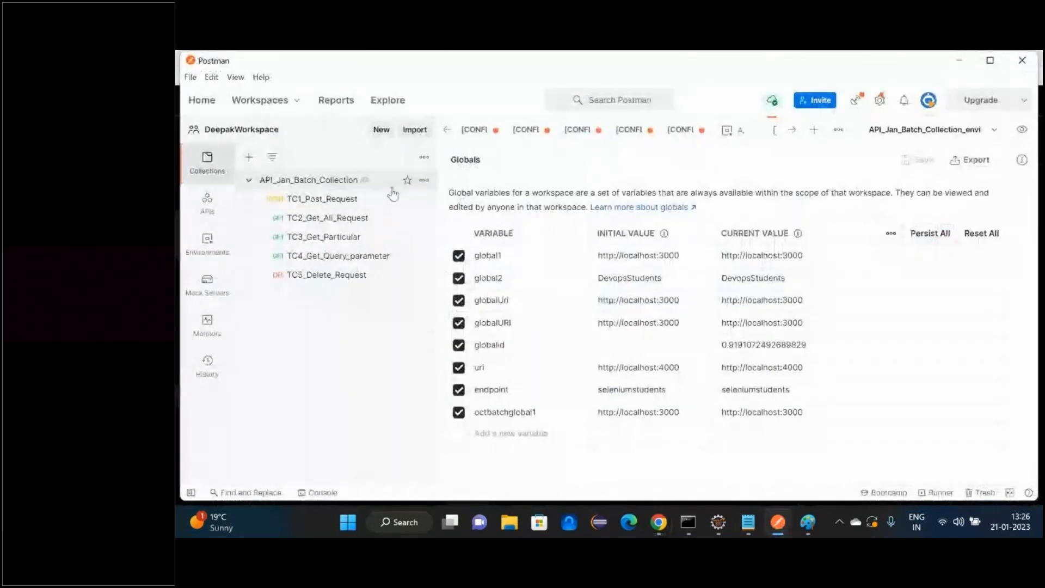
{"action": "left_click", "coordinate": [424, 180]}
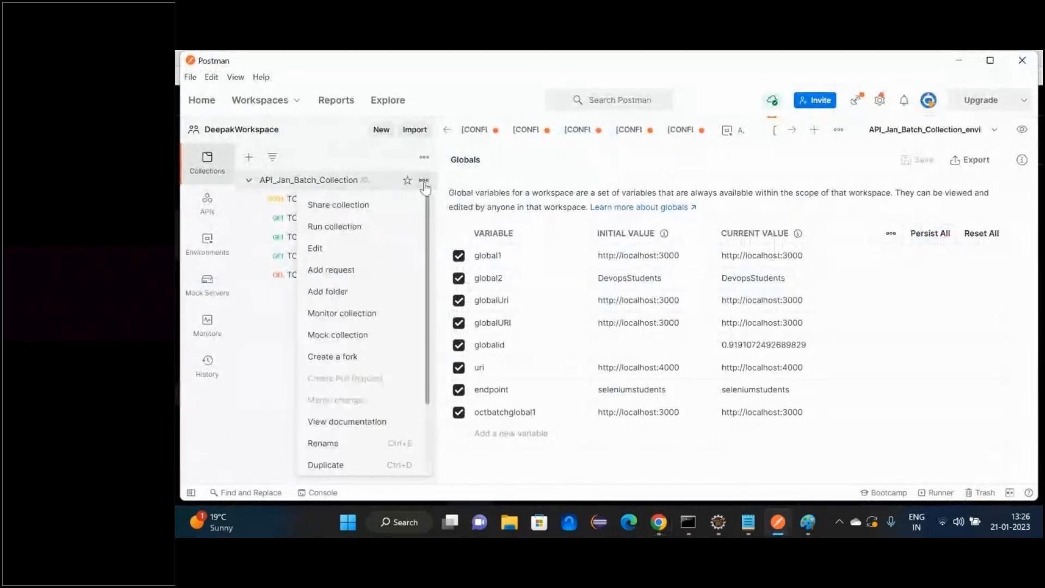
{"action": "scroll", "coordinate": [429, 353], "scroll_direction": "down", "scroll_amount": 1}
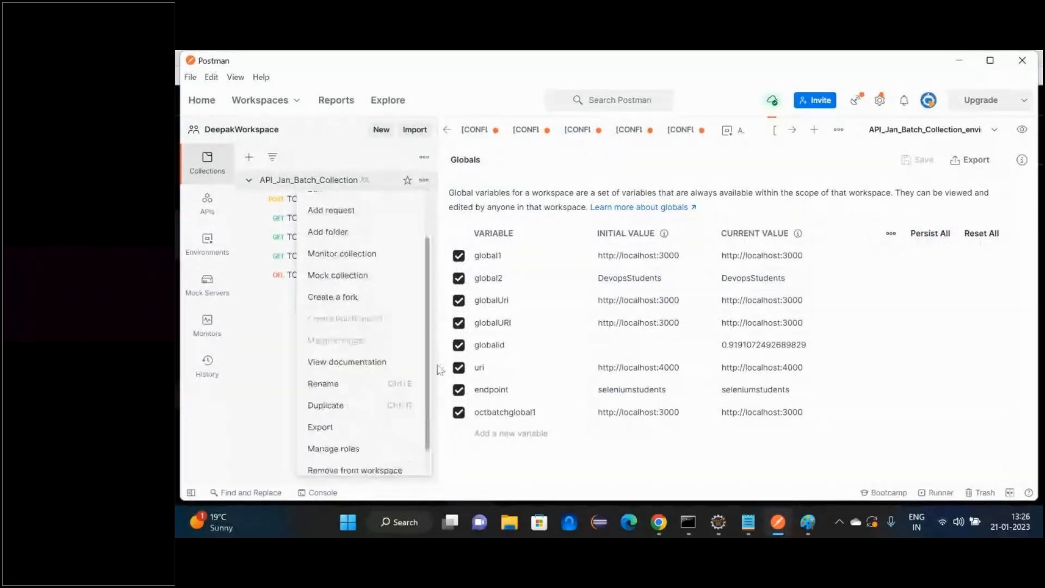
{"action": "scroll", "coordinate": [339, 398], "scroll_direction": "down", "scroll_amount": 1}
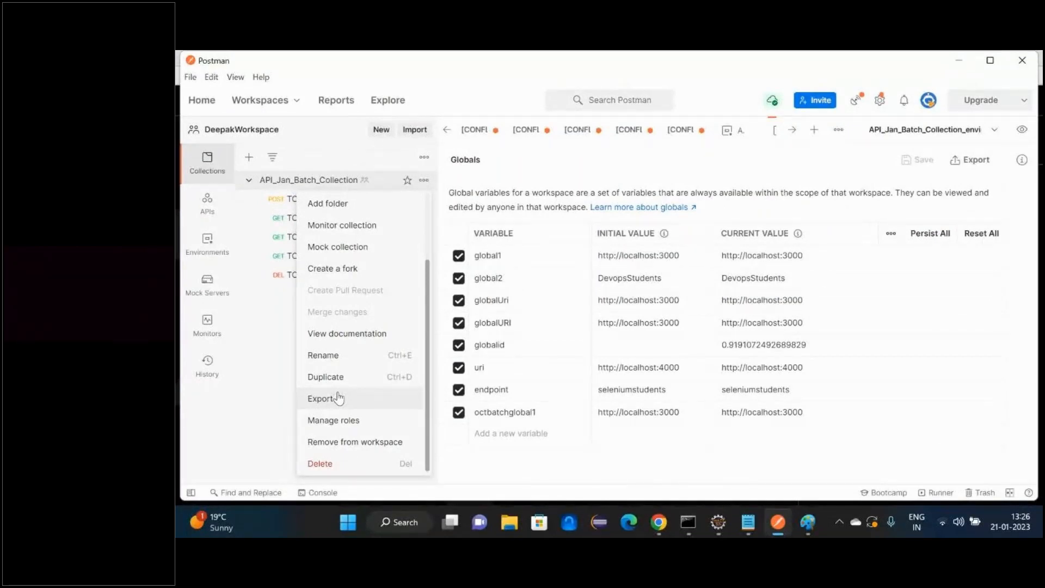
{"action": "left_click", "coordinate": [338, 398]}
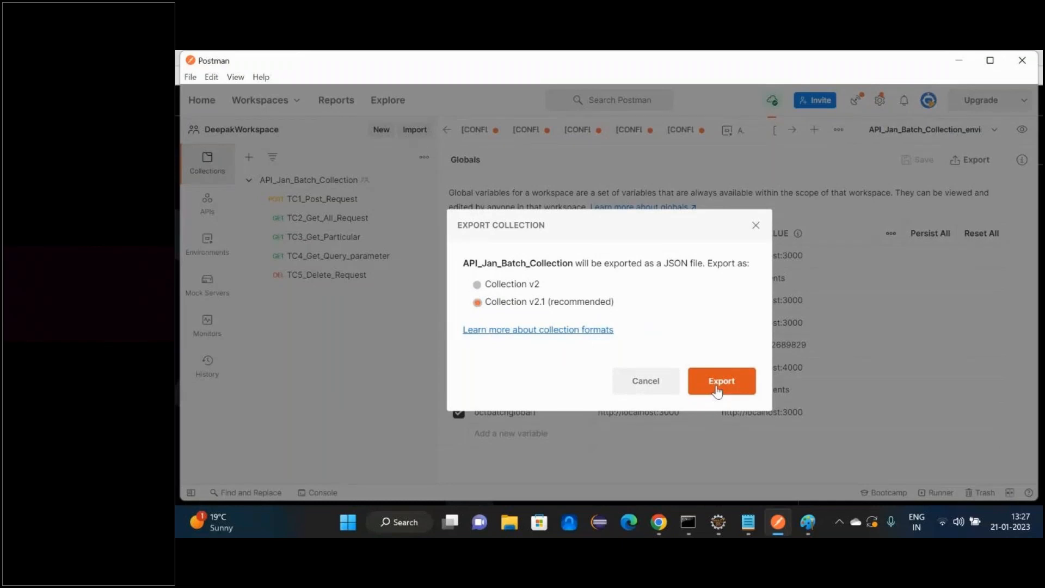
{"action": "left_click", "coordinate": [717, 391]}
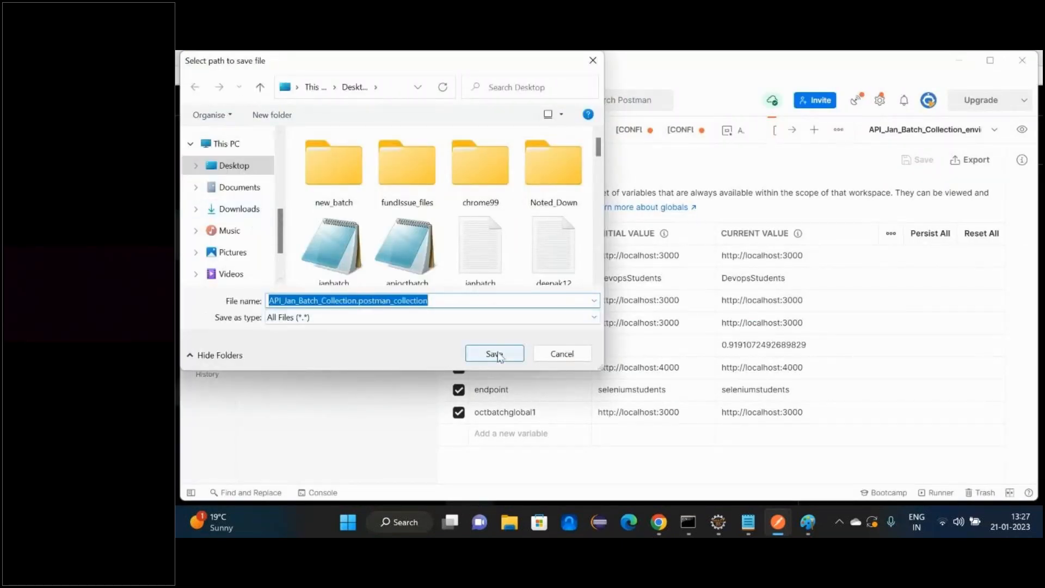
{"action": "left_click", "coordinate": [494, 355]}
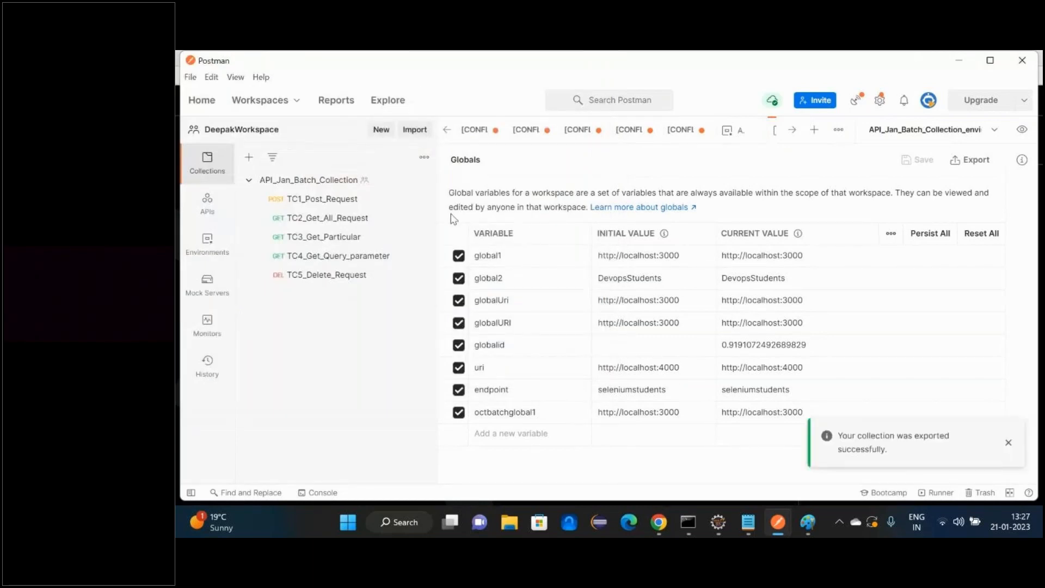
Step: Look at the Import dialog and its file picker showing the Desktop, and close both without importing a file
{"action": "left_click", "coordinate": [412, 131]}
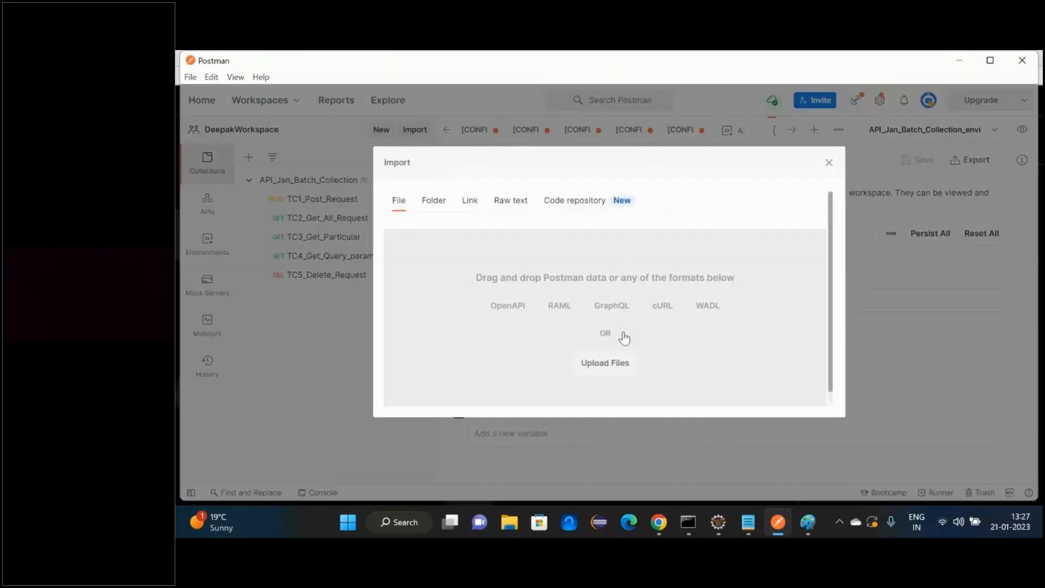
{"action": "left_click", "coordinate": [622, 362]}
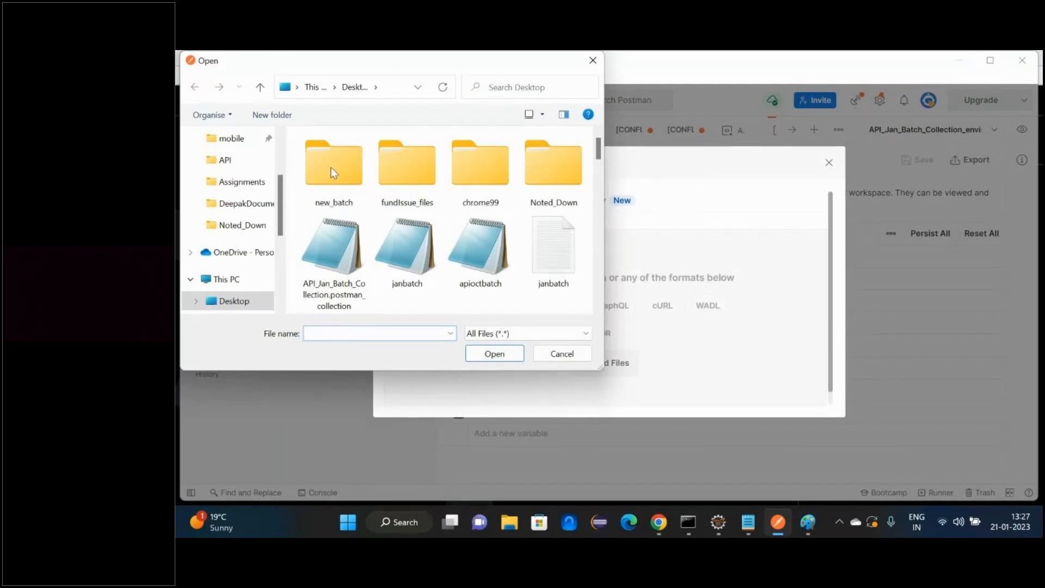
{"action": "left_click", "coordinate": [593, 60]}
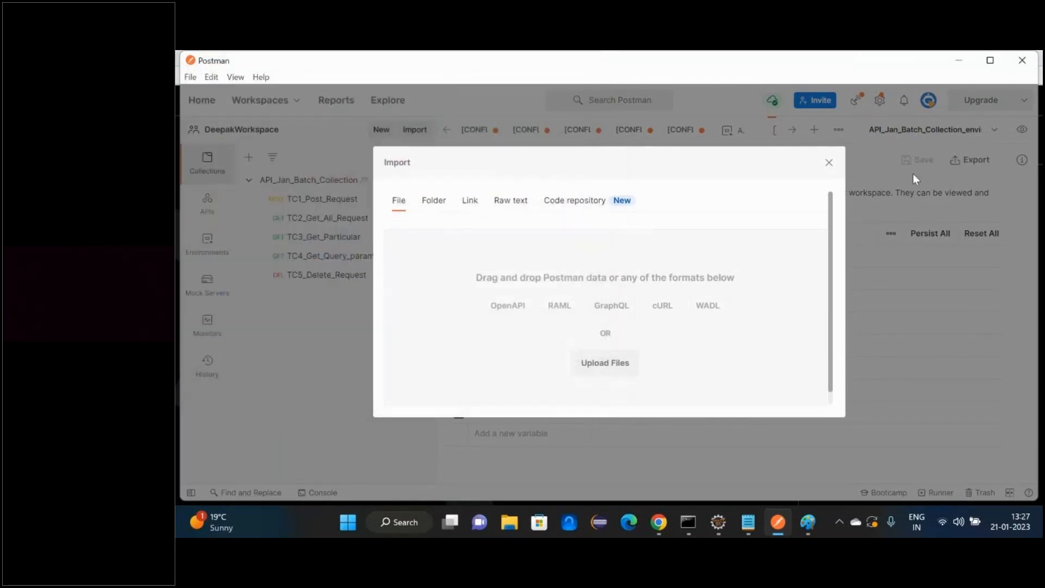
{"action": "left_click", "coordinate": [829, 163]}
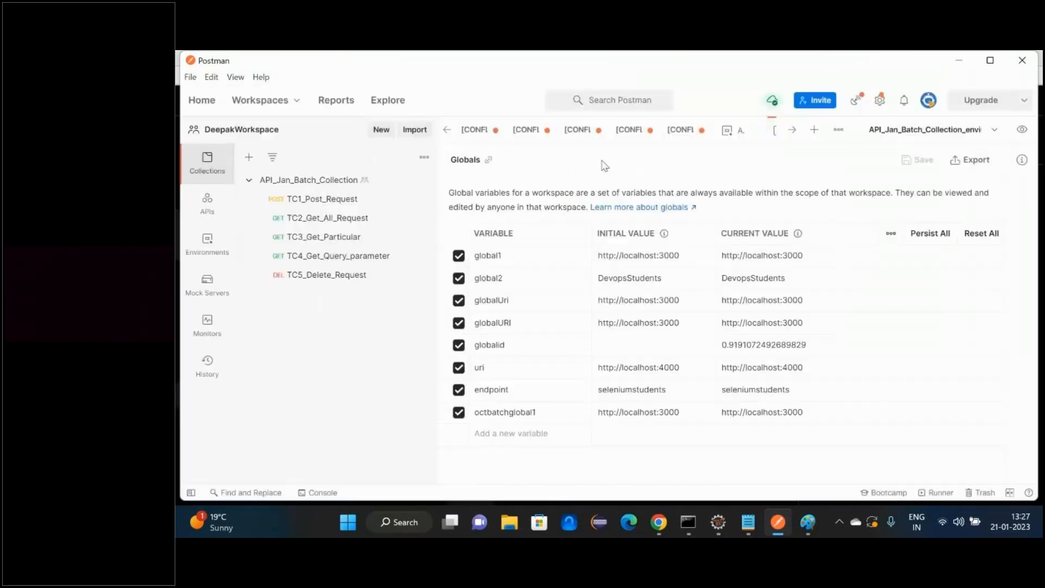
Step: Switch to the Notepad notes and write "we can share the variables as well means we can export" below the collection-sharing sentence
{"action": "left_click", "coordinate": [748, 521]}
{"action": "type", "text": "s"}
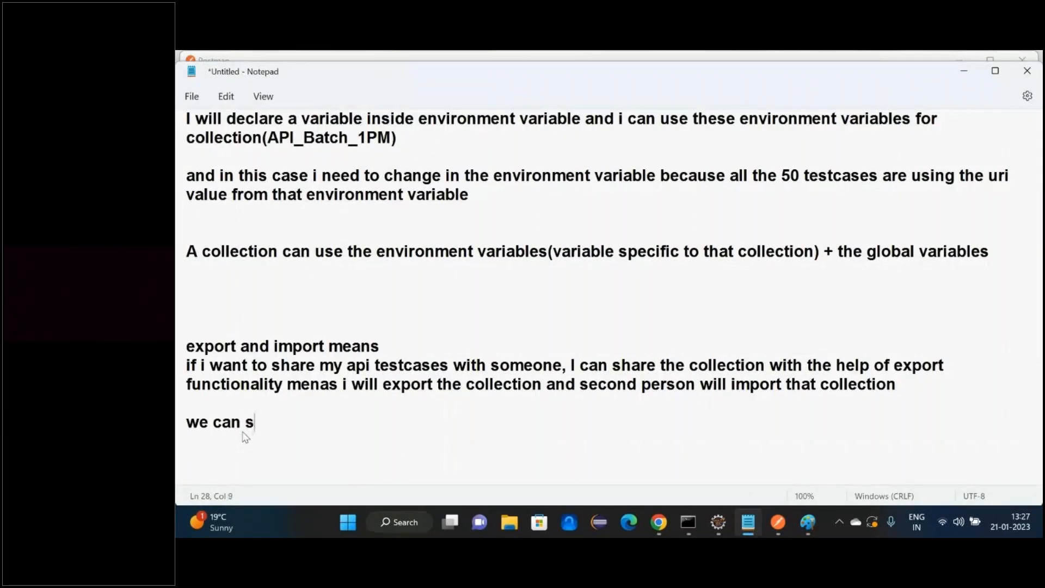
{"action": "type", "text": "hare the variables as wel"}
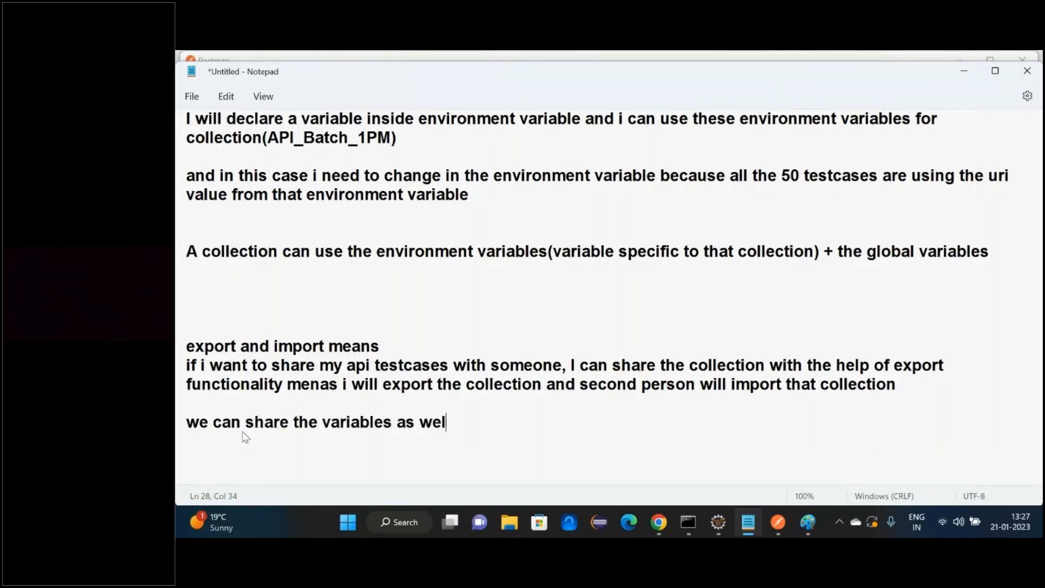
{"action": "type", "text": "l means we can expor"}
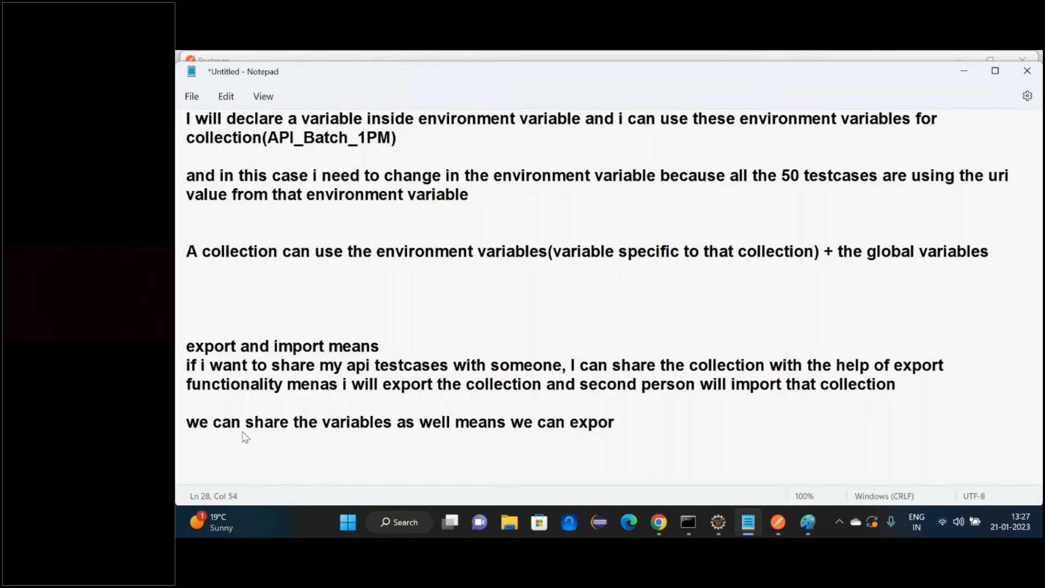
Step: Finish the variable-sharing sentence with "and import the variables as well" and add several blank lines below it
{"action": "type", "text": "t and import the v"}
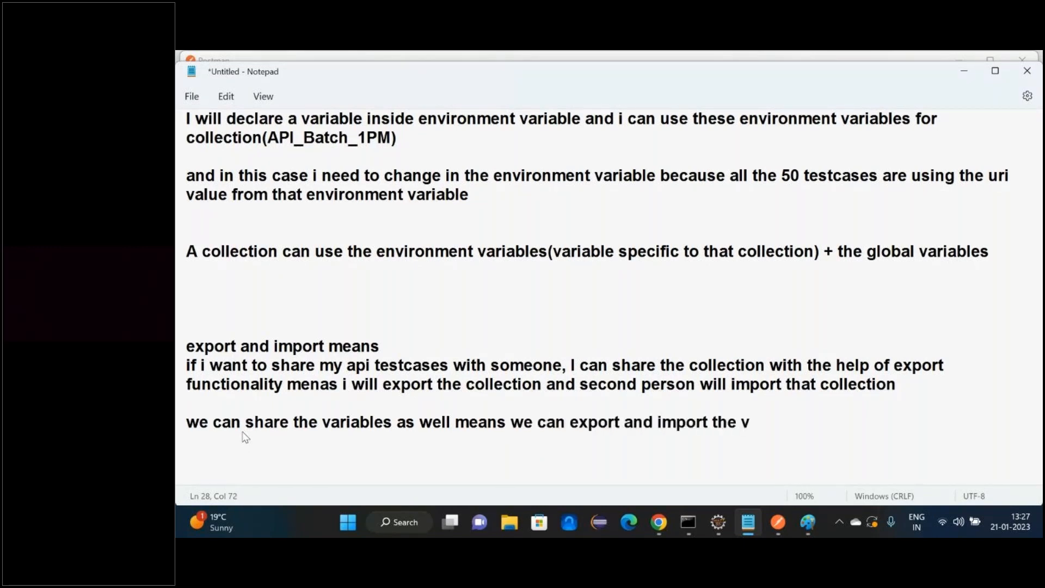
{"action": "type", "text": "ariables as"}
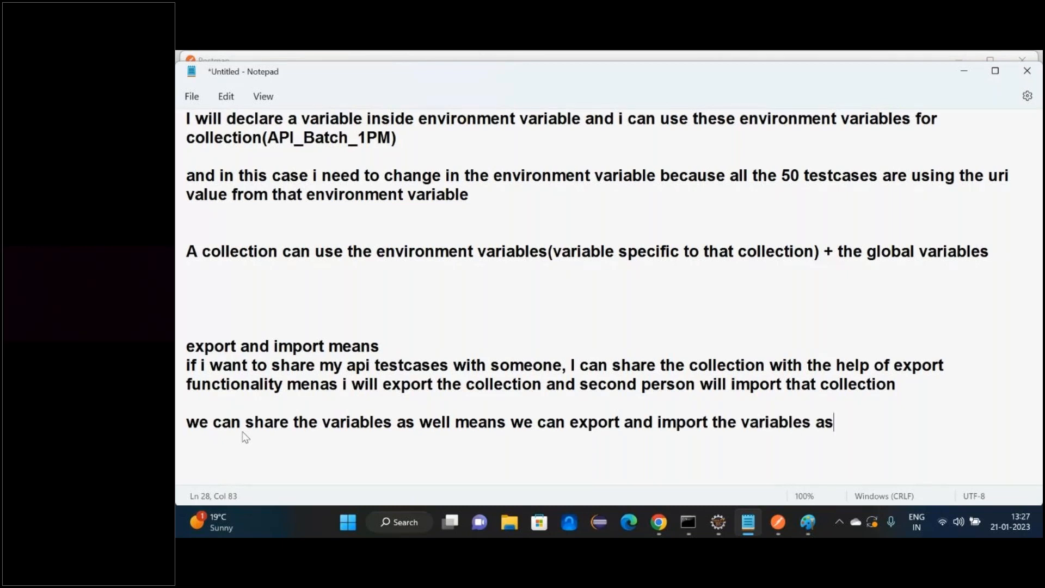
{"action": "type", "text": " well"}
{"action": "key", "text": "Return"}
{"action": "key", "text": "Return"}
{"action": "key", "text": "Return"}
{"action": "key", "text": "Return"}
{"action": "key", "text": "Return"}
{"action": "key", "text": "Return"}
{"action": "key", "text": "Return"}
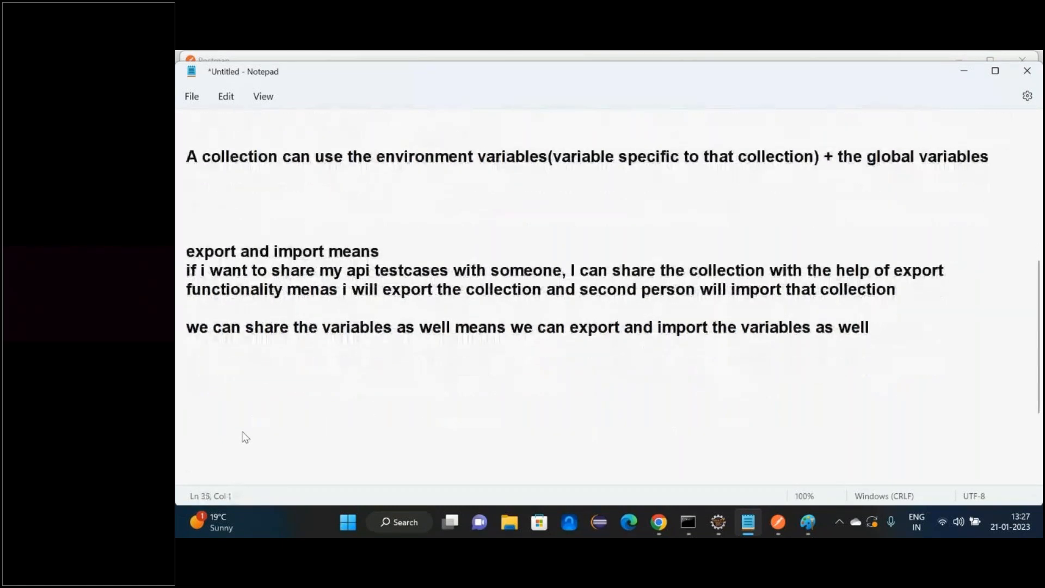
Step: Switch to Postman, view the environment quick look, and look at the Globals export's save dialog without saving a file
{"action": "key", "text": "alt+Tab"}
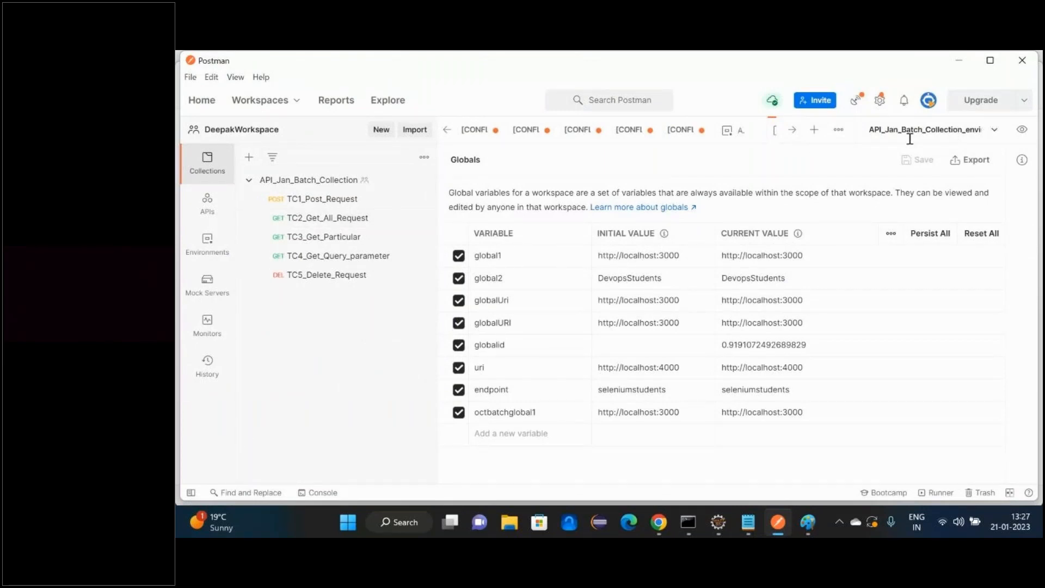
{"action": "left_click", "coordinate": [1021, 136]}
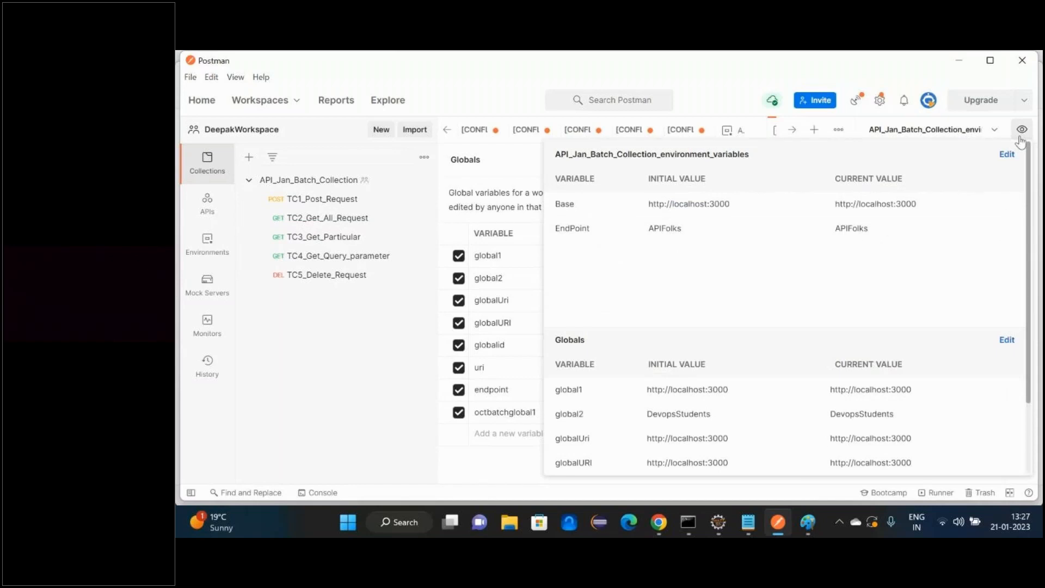
{"action": "left_click", "coordinate": [337, 384]}
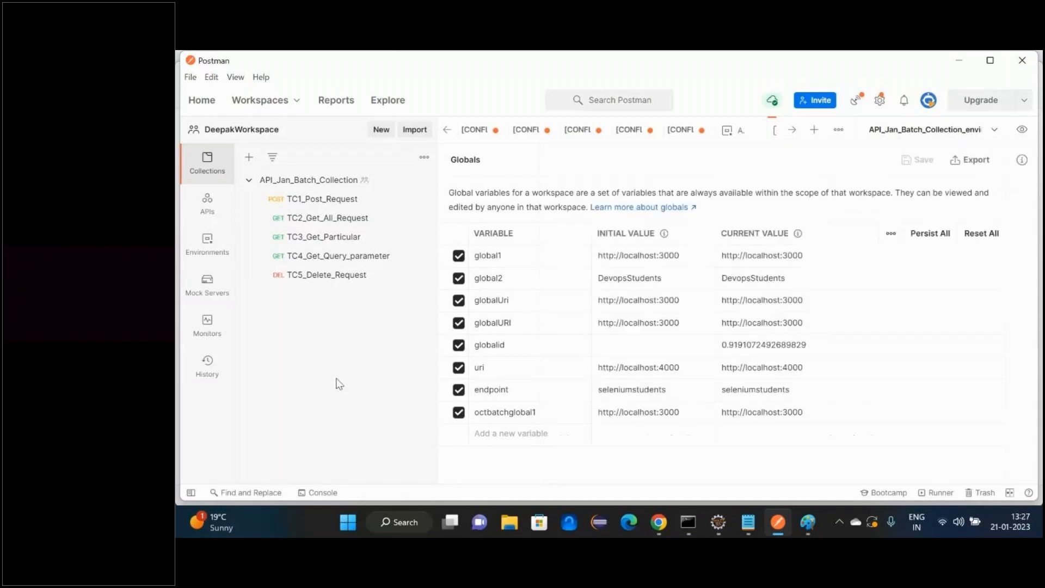
{"action": "left_click", "coordinate": [970, 160]}
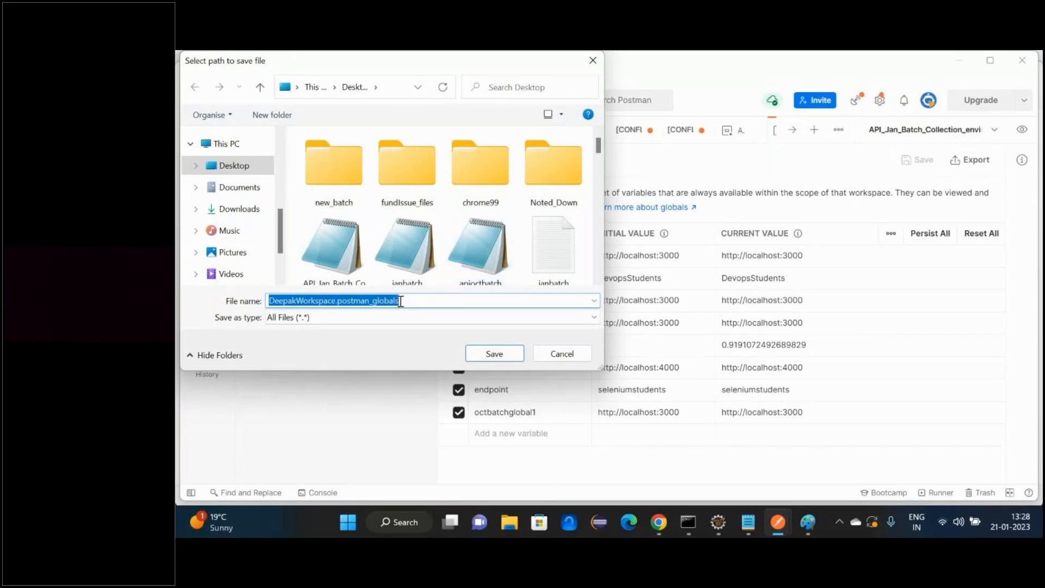
{"action": "left_click", "coordinate": [560, 355]}
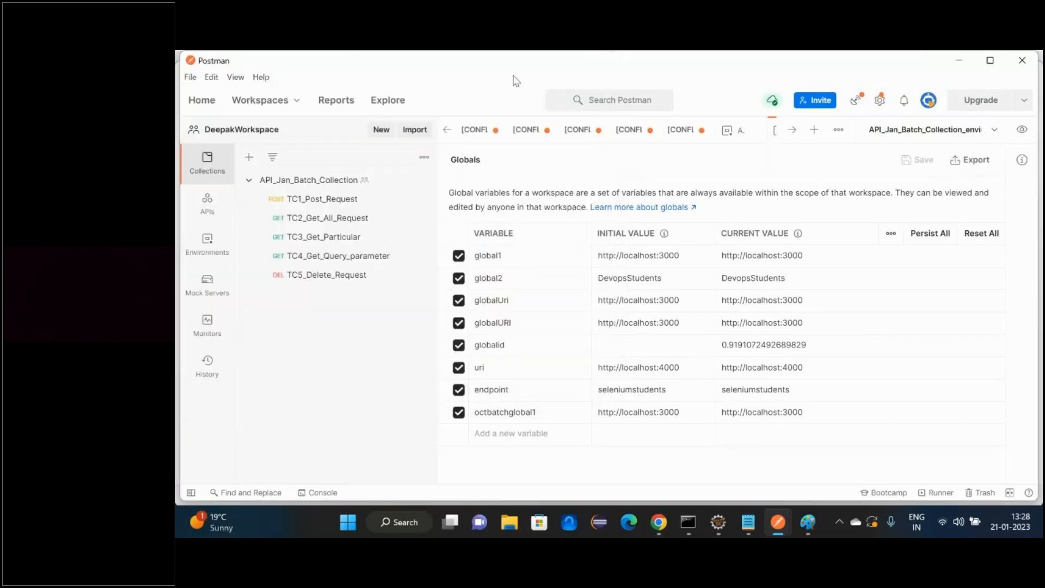
Step: Open API_Jan_Batch_Collection_environment_variables from the environment quick look and show where its Export option is, without exporting
{"action": "left_click", "coordinate": [993, 135]}
{"action": "left_click", "coordinate": [993, 135]}
{"action": "left_click", "coordinate": [1023, 131]}
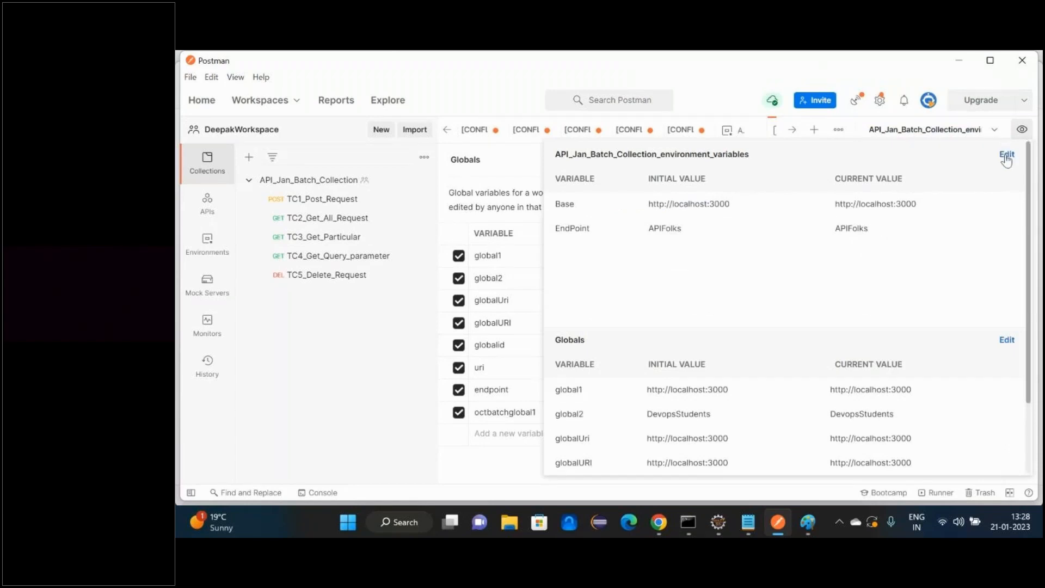
{"action": "left_click", "coordinate": [1006, 155]}
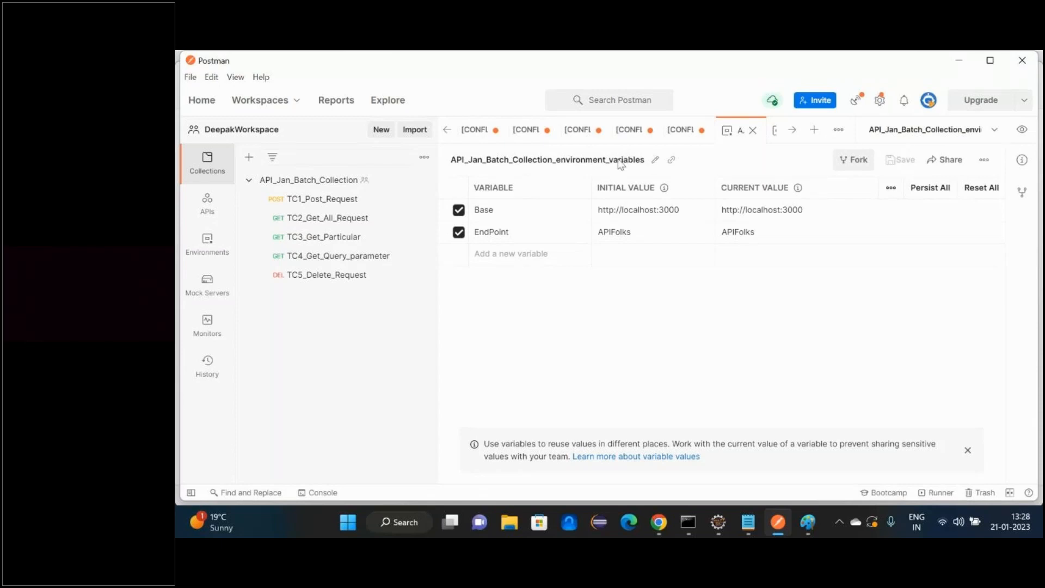
{"action": "left_click", "coordinate": [983, 160]}
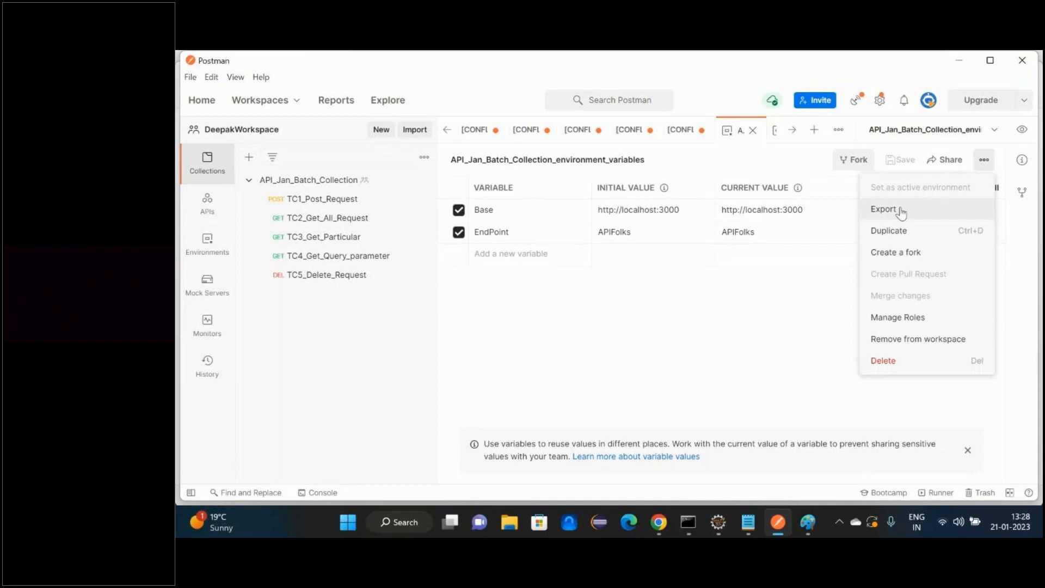
{"action": "left_click", "coordinate": [667, 313]}
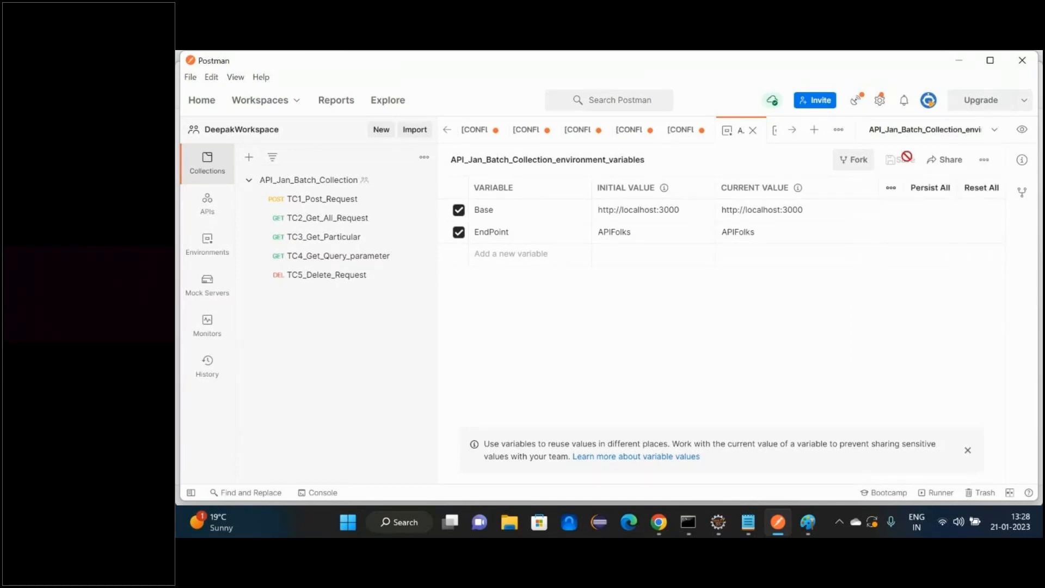
Step: Return to the Globals variables through the environment quick look and dismiss the collection's options menu
{"action": "left_click", "coordinate": [995, 129]}
{"action": "left_click", "coordinate": [996, 133]}
{"action": "left_click", "coordinate": [1021, 129]}
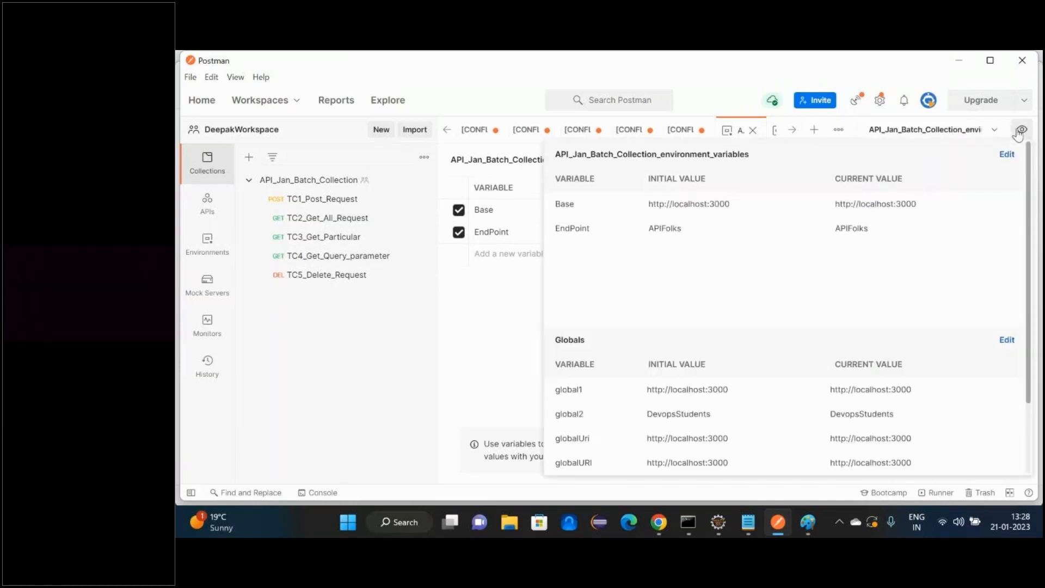
{"action": "left_click", "coordinate": [1008, 342]}
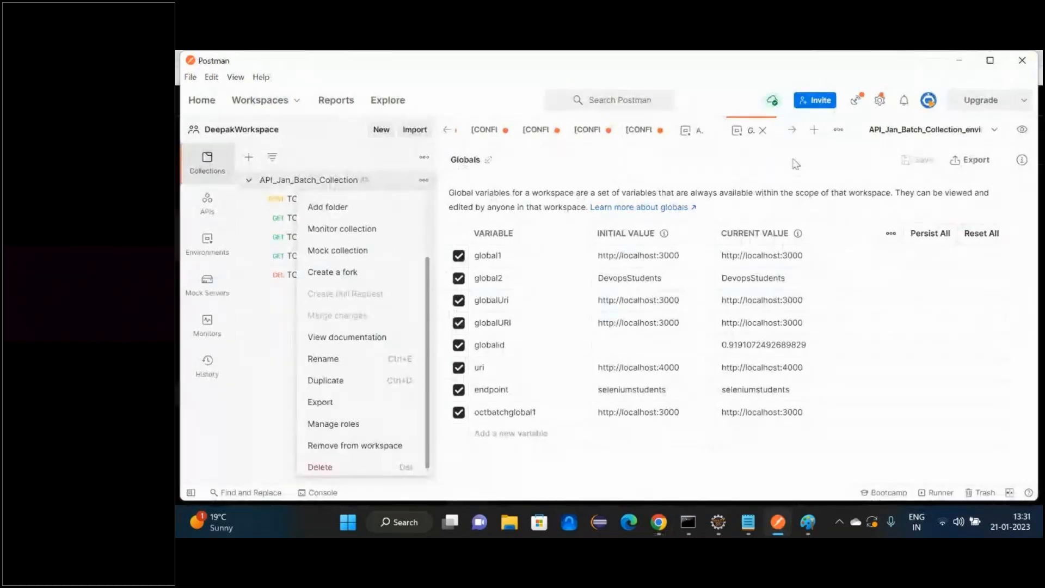
{"action": "key", "text": "Escape"}
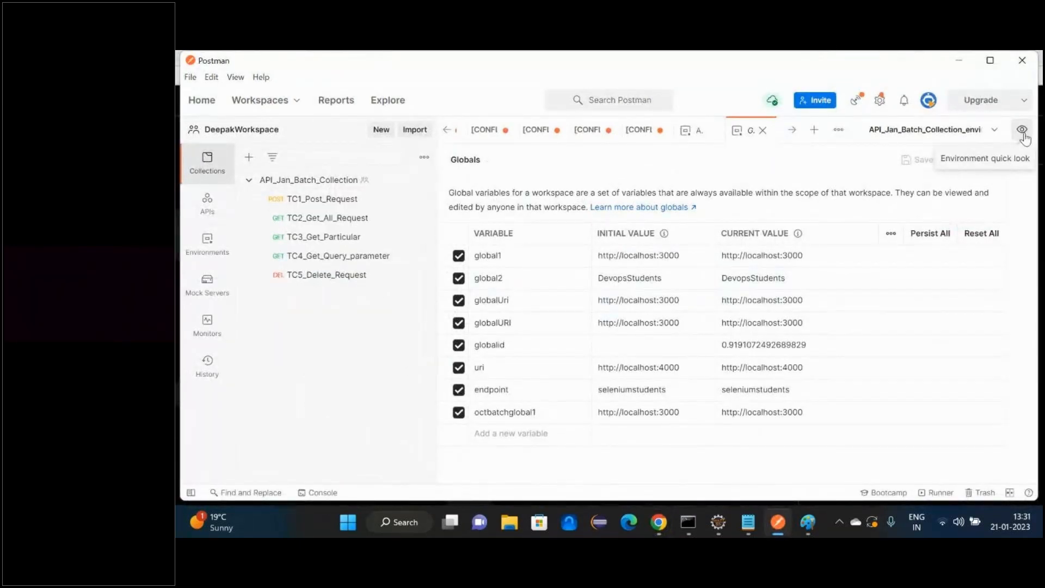
Step: Open Globals for editing from the environment quick look and add a new variable named globalendpoint
{"action": "left_click", "coordinate": [1022, 132]}
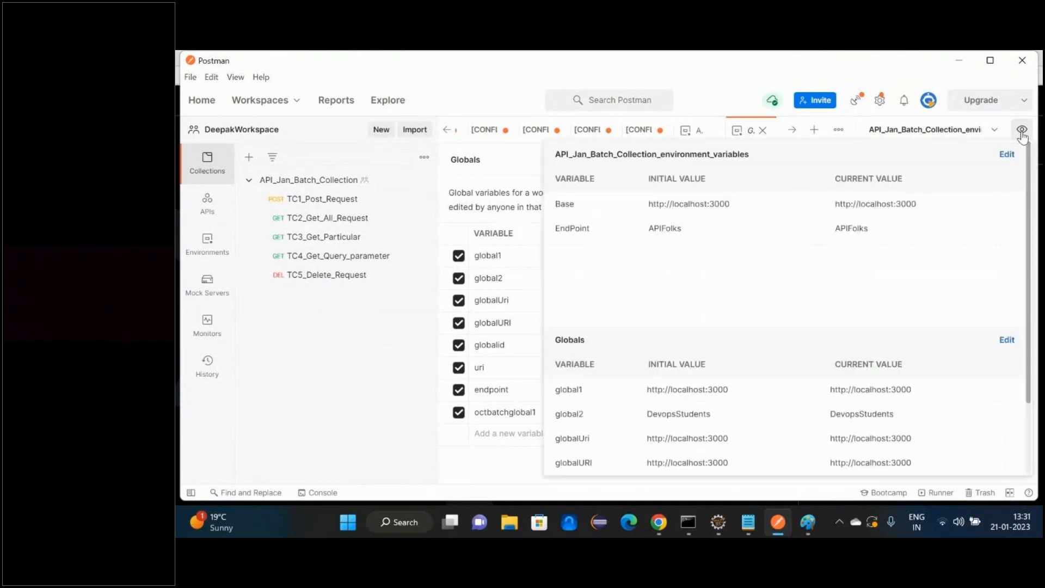
{"action": "left_click", "coordinate": [1007, 343]}
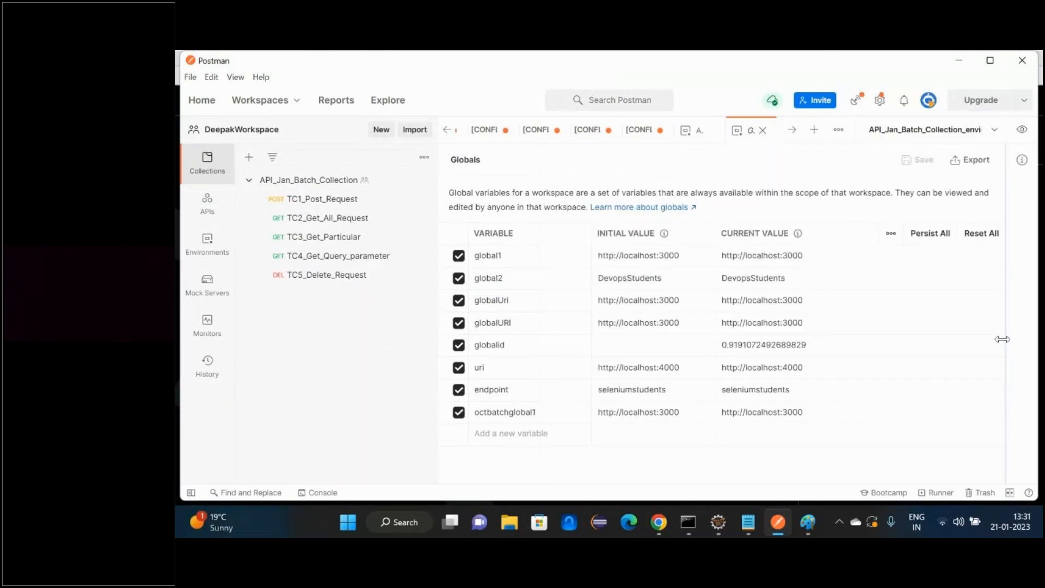
{"action": "left_click", "coordinate": [489, 432]}
{"action": "type", "text": "global"}
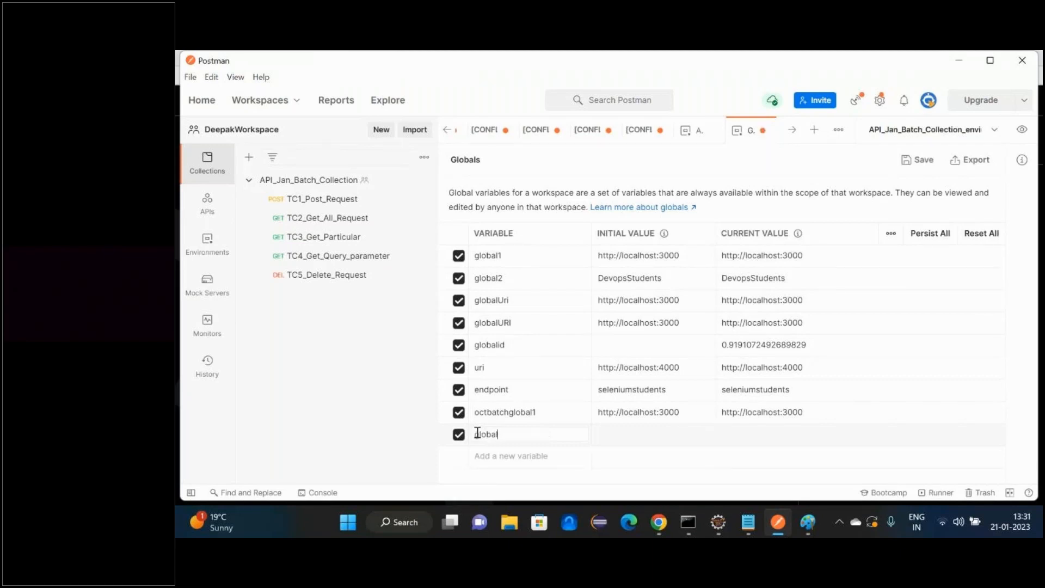
{"action": "type", "text": "endpoint"}
Step: Copy the APIFolks endpoint from the json-server command window, set it as globalendpoint's initial value, and save the globals
{"action": "left_click", "coordinate": [694, 523]}
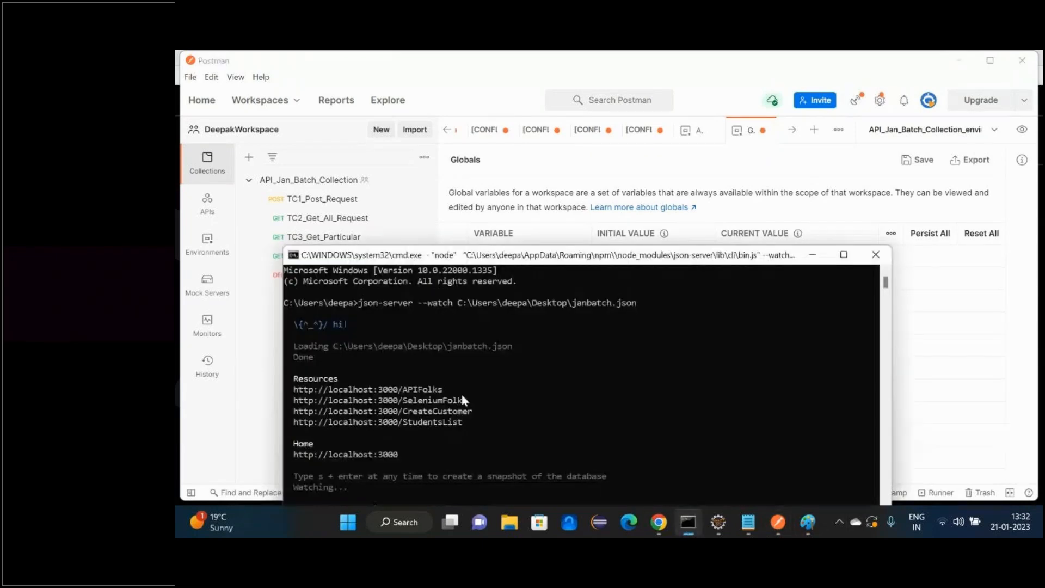
{"action": "left_click_drag", "start_coordinate": [403, 389], "coordinate": [441, 391]}
{"action": "right_click", "coordinate": [439, 395]}
{"action": "left_click", "coordinate": [240, 421]}
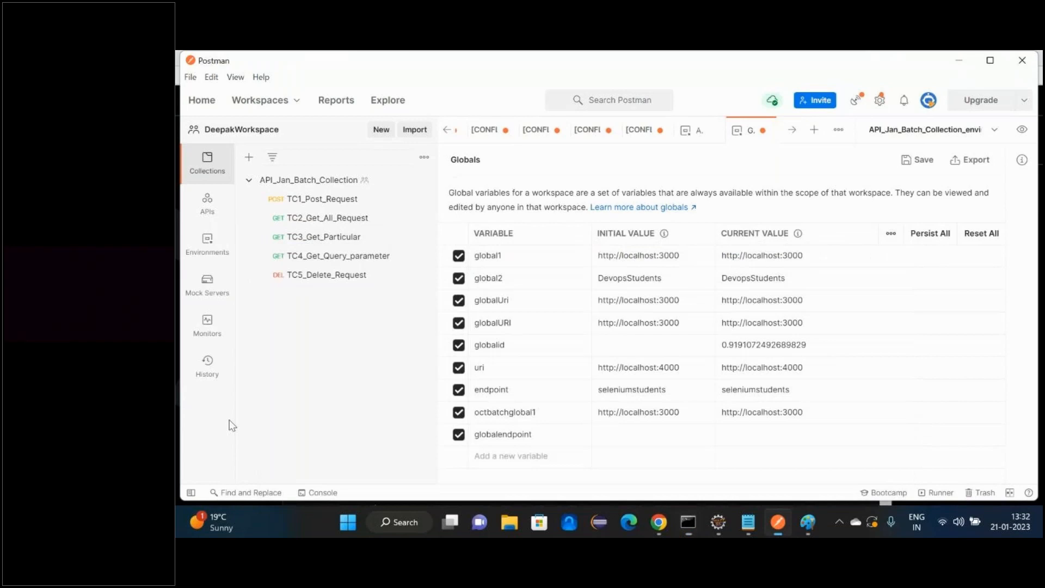
{"action": "left_click", "coordinate": [611, 438]}
{"action": "type", "text": "APIFolks"}
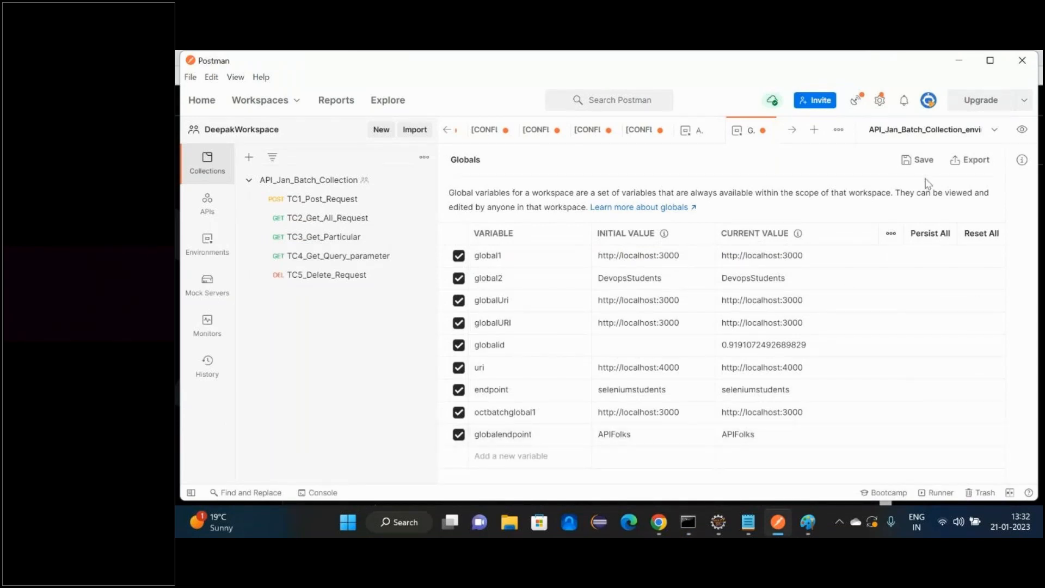
{"action": "left_click", "coordinate": [920, 160]}
Step: Copy the variable name globalendpoint and select the EndPoint variable name in the TC1_Post_Request URL
{"action": "double_click", "coordinate": [535, 432]}
{"action": "key", "text": "ctrl+c"}
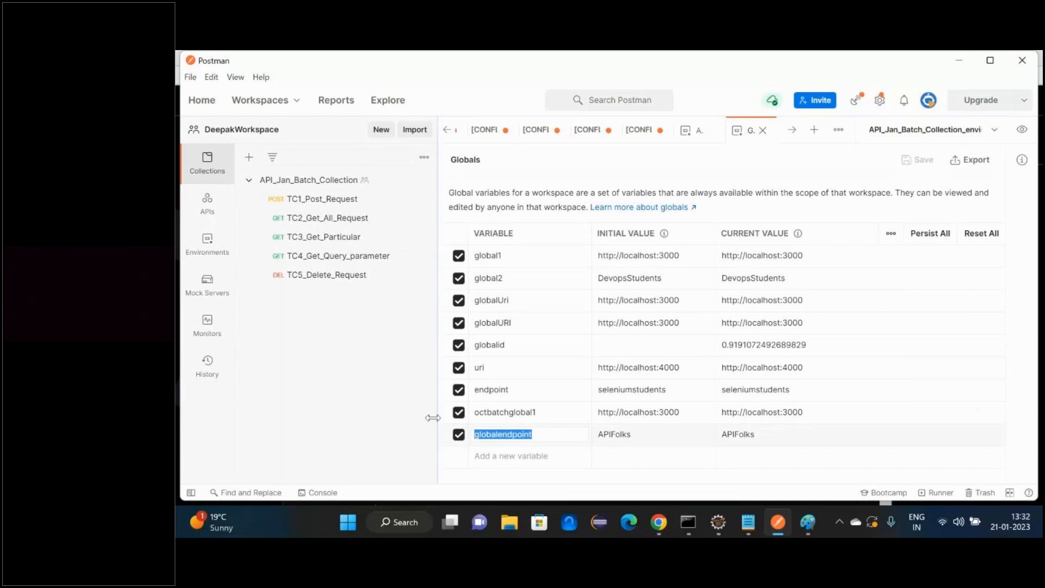
{"action": "left_click", "coordinate": [315, 198]}
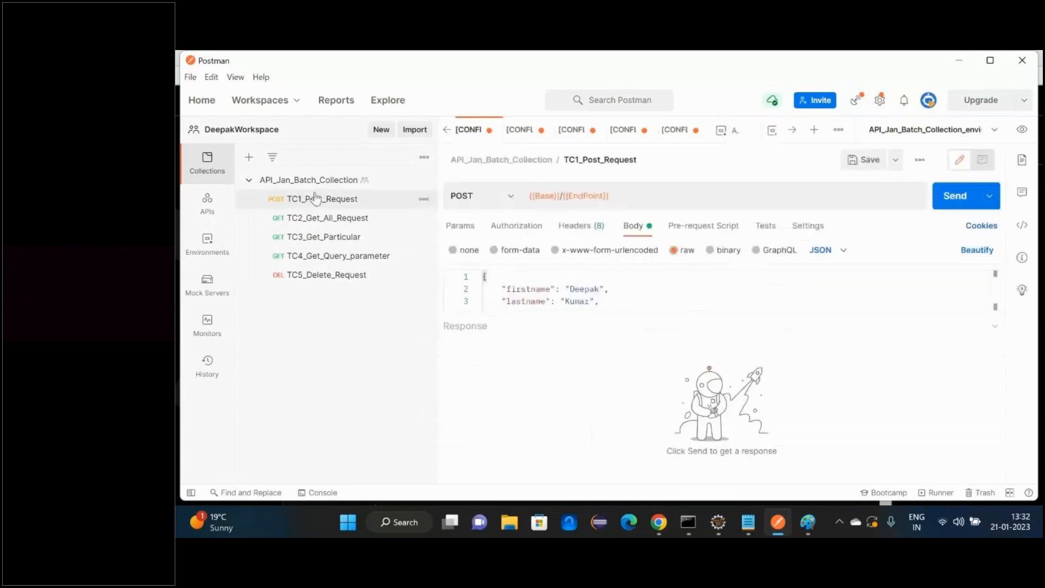
{"action": "triple_click", "coordinate": [589, 196]}
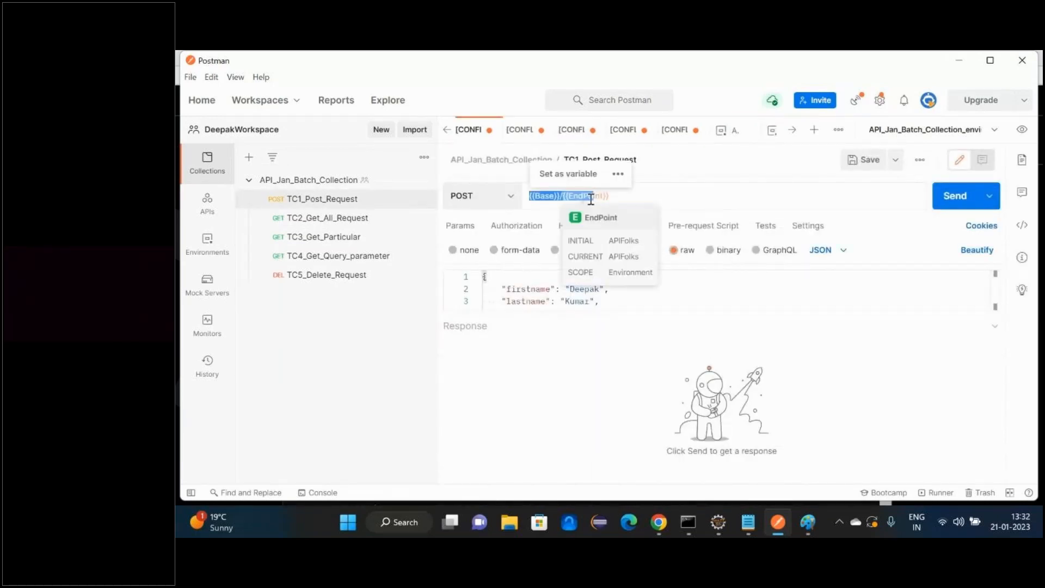
{"action": "double_click", "coordinate": [587, 196]}
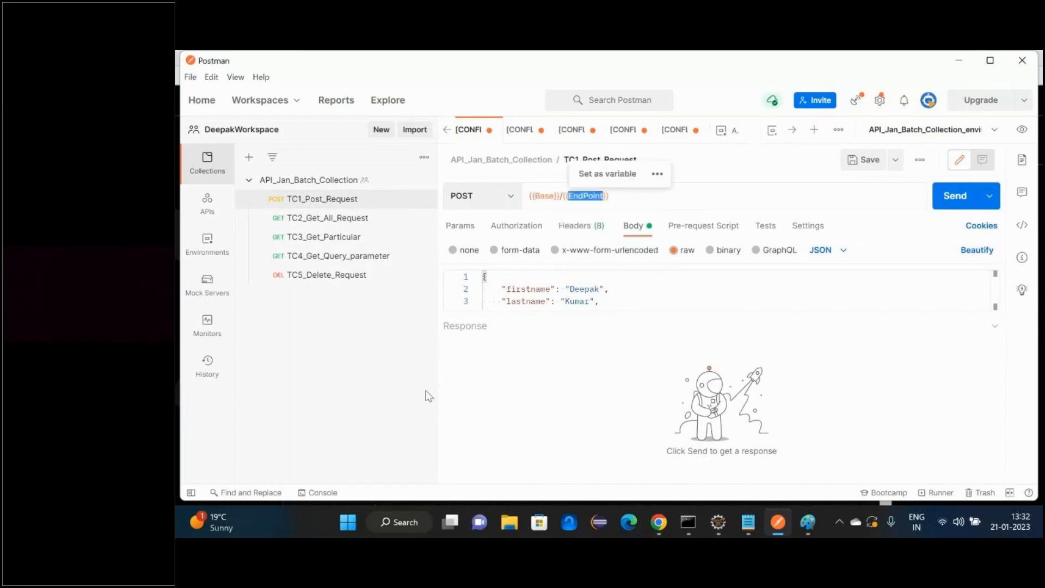
Step: Replace the EndPoint variable in TC1_Post_Request's URL with globalendpoint and check its resolved value
{"action": "key", "text": "ctrl+v"}
{"action": "left_click", "coordinate": [532, 376]}
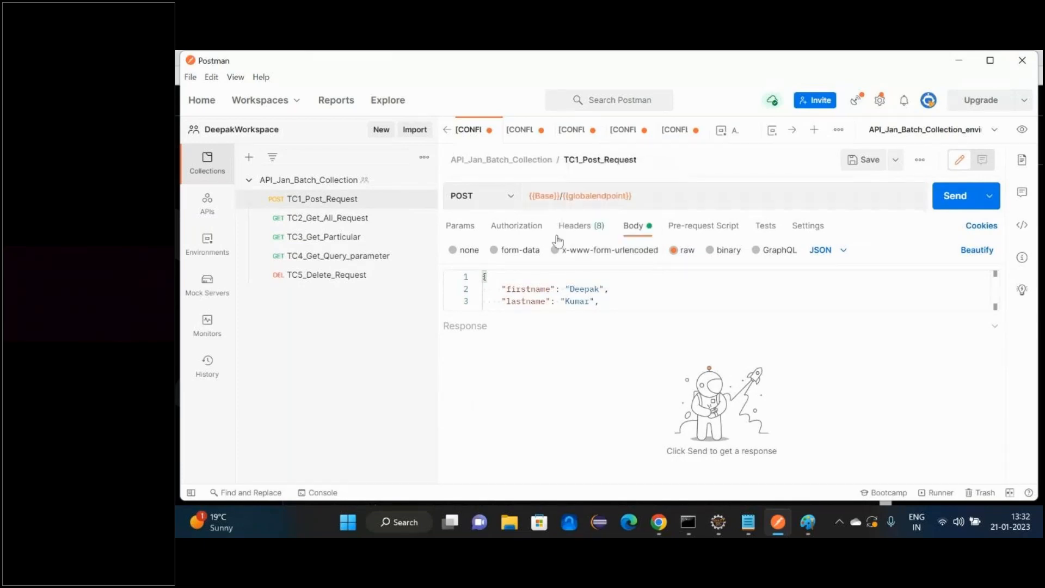
{"action": "mouse_move", "coordinate": [574, 195]}
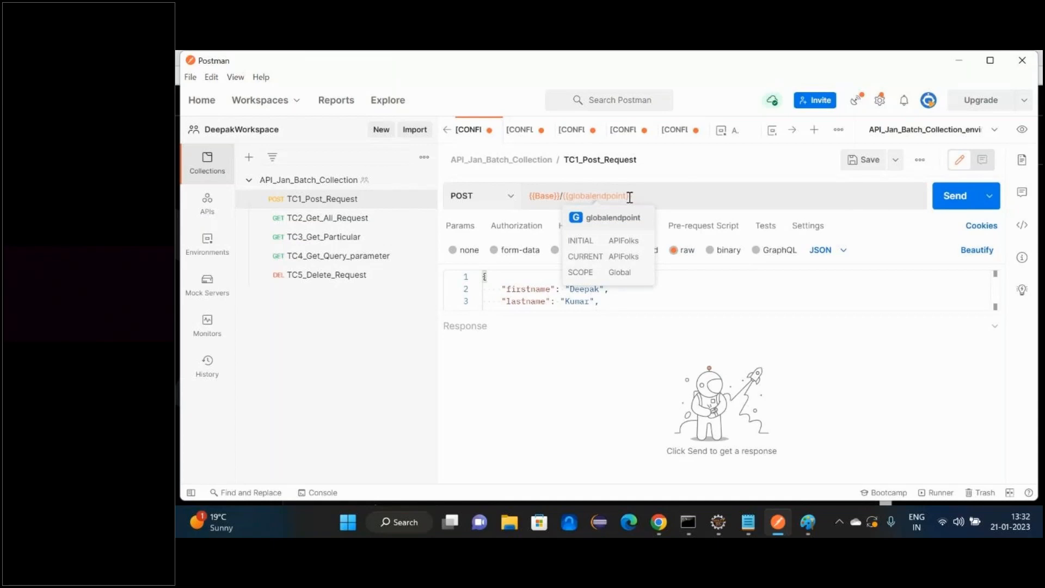
Step: Replace the EndPoint variable with globalendpoint in the URLs of TC2_Get_All_Request and TC3_Get_Particular
{"action": "left_click", "coordinate": [314, 224]}
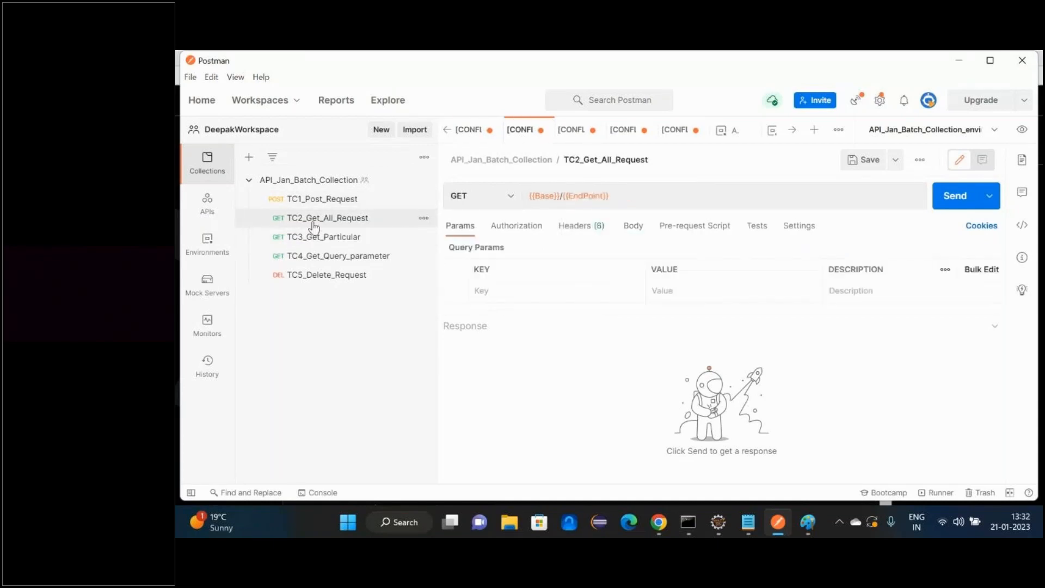
{"action": "double_click", "coordinate": [593, 194]}
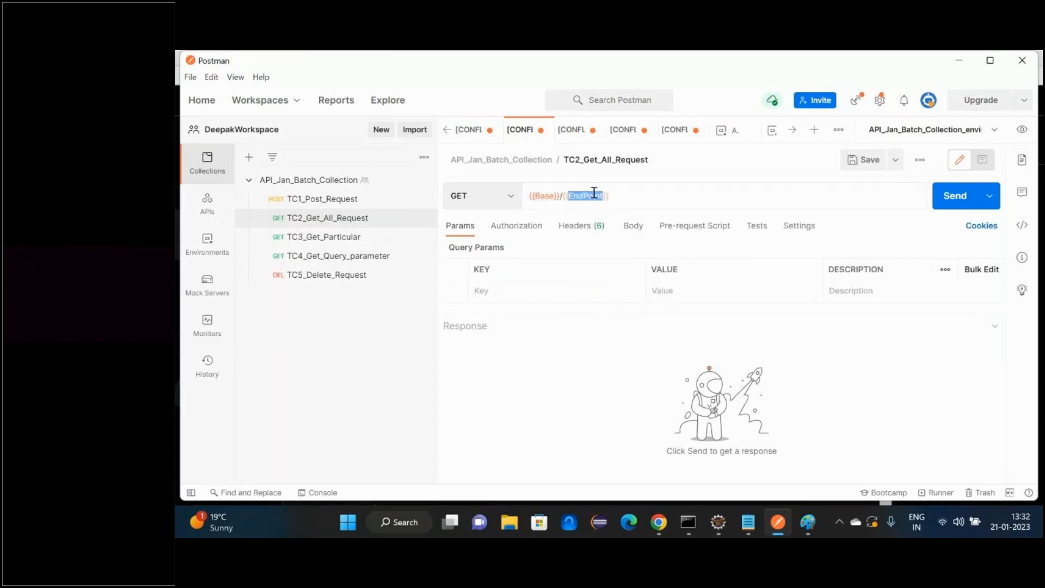
{"action": "left_click", "coordinate": [308, 237]}
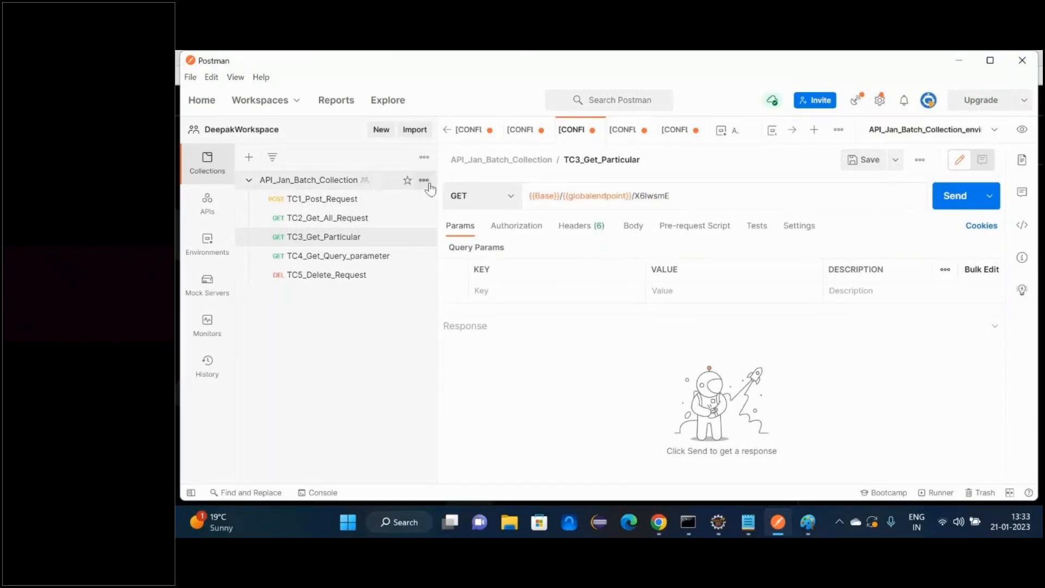
Step: Add a new request to API_Jan_Batch_Collection and name it TC6_Put_Request
{"action": "left_click", "coordinate": [424, 181]}
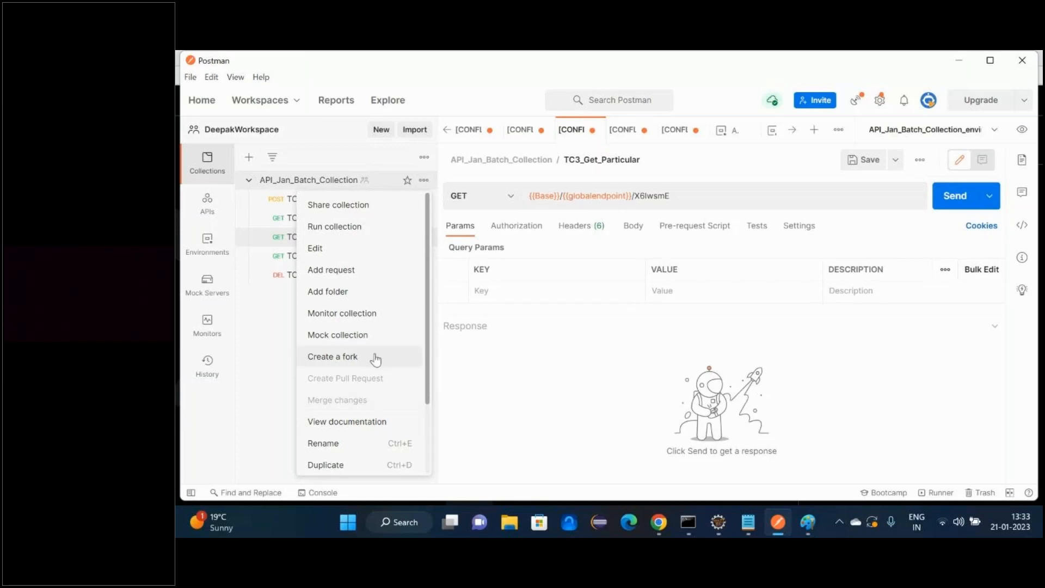
{"action": "left_click", "coordinate": [345, 270]}
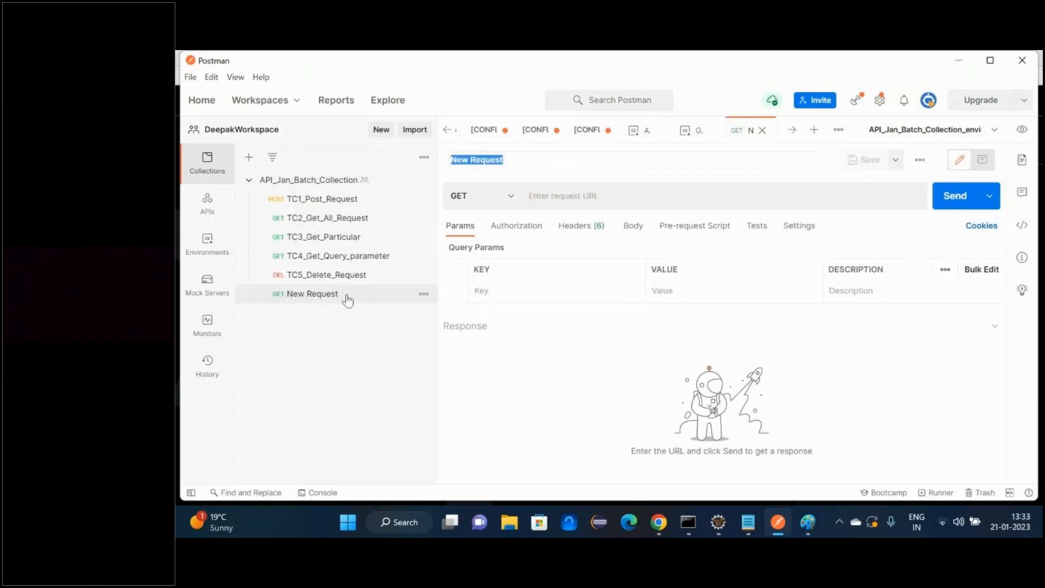
{"action": "left_click", "coordinate": [423, 293]}
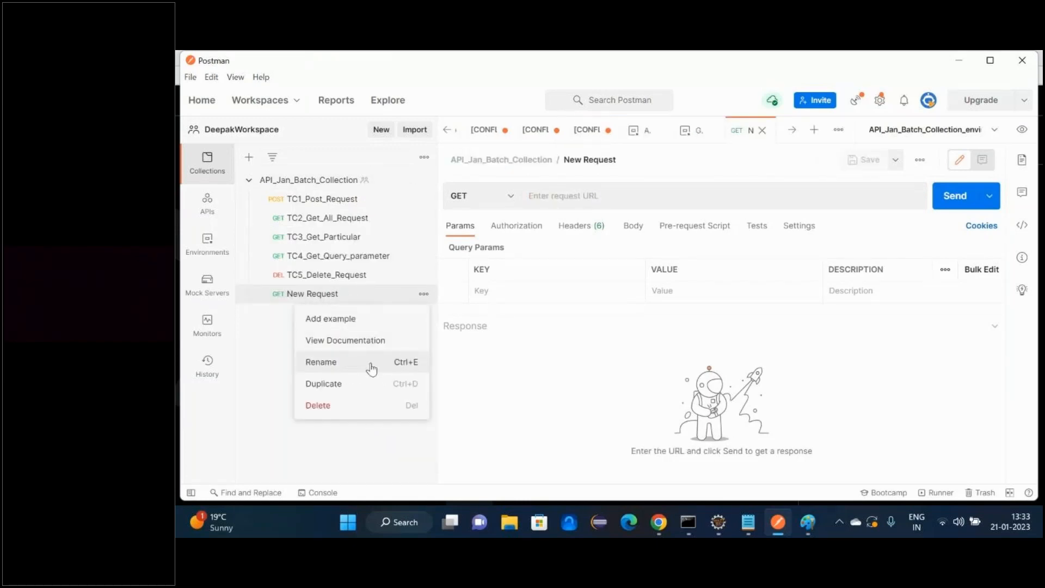
{"action": "left_click", "coordinate": [371, 366]}
{"action": "type", "text": "TC6_Put"}
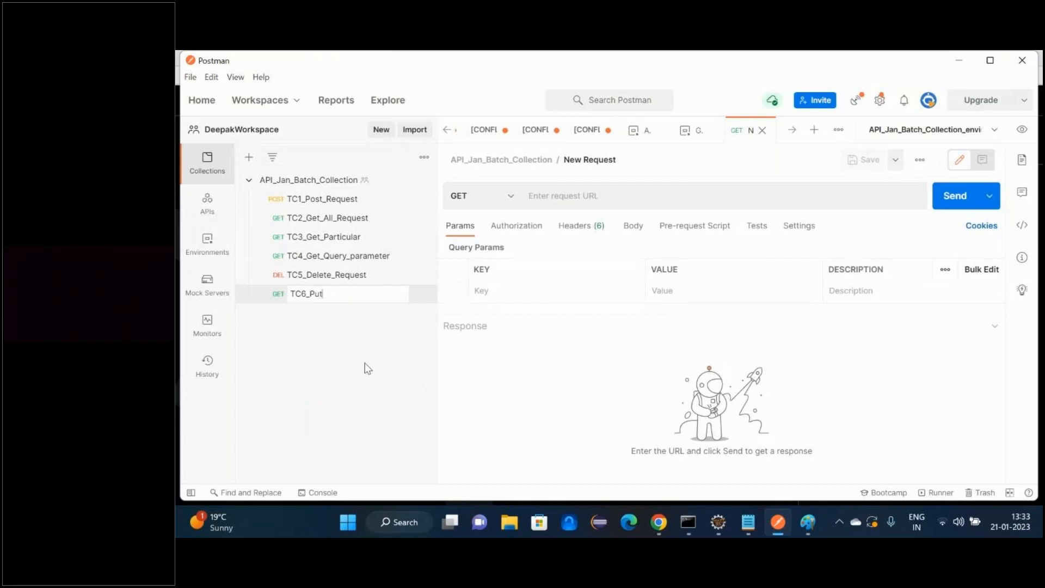
{"action": "type", "text": "_Request"}
{"action": "key", "text": "Return"}
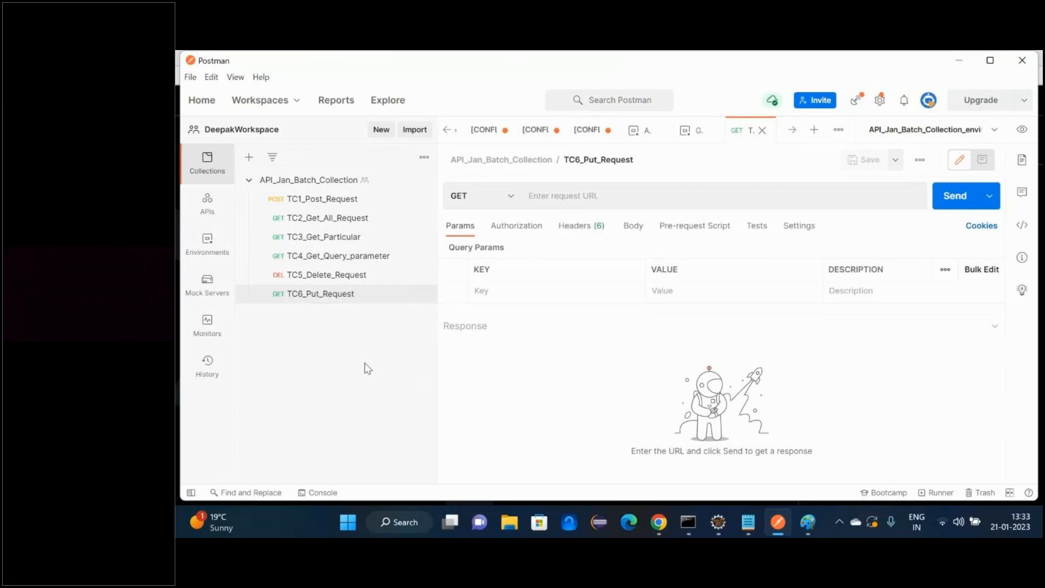
Step: Switch to Notepad and add the line "put and patch-----------------------it is used for updating the record(data)" below the variable table
{"action": "left_click", "coordinate": [749, 530]}
{"action": "key", "text": "Return"}
{"action": "type", "text": "p"}
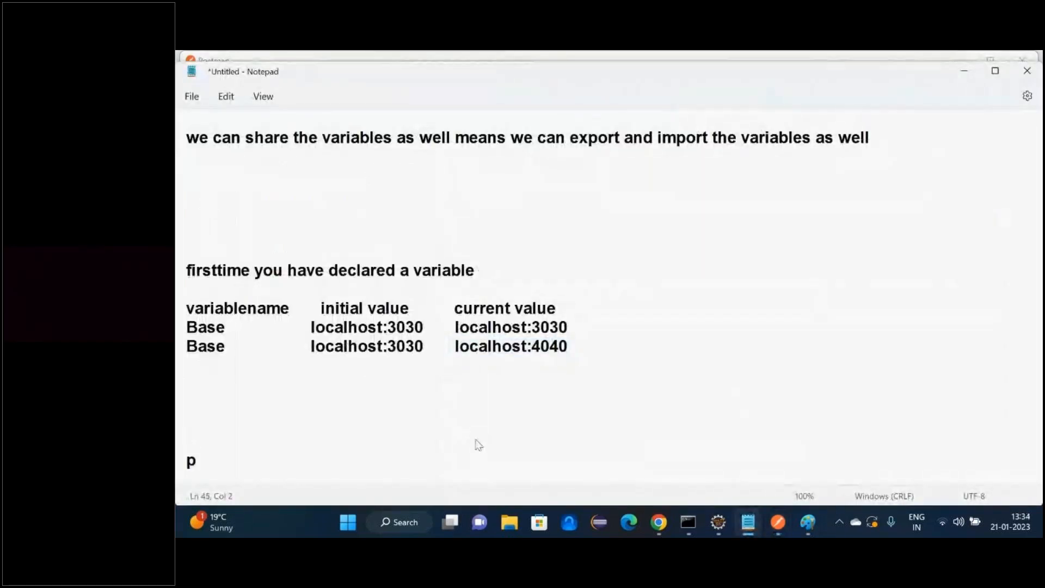
{"action": "type", "text": "ut and patch"}
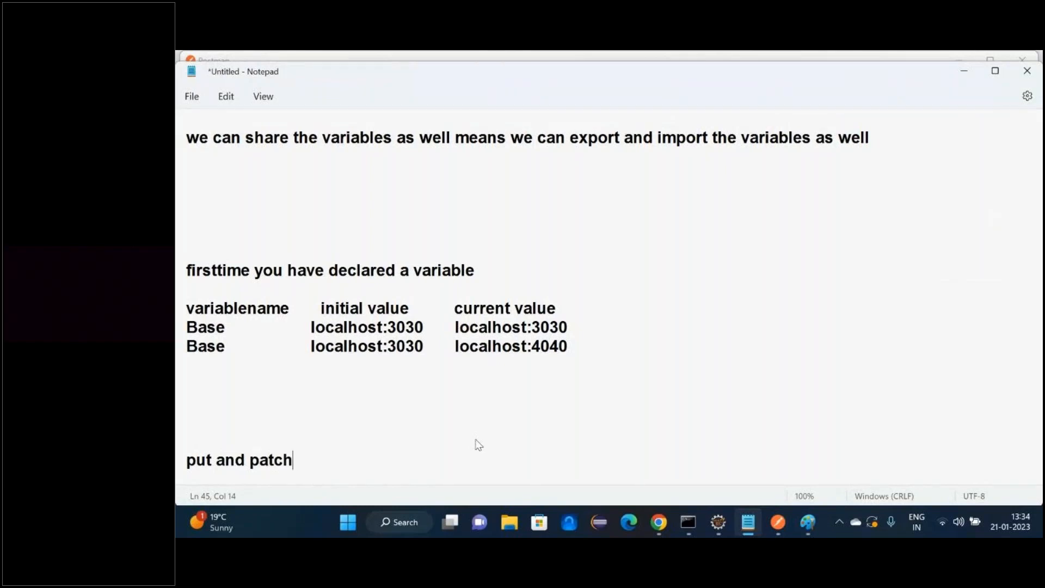
{"action": "type", "text": "-----------------------it i"}
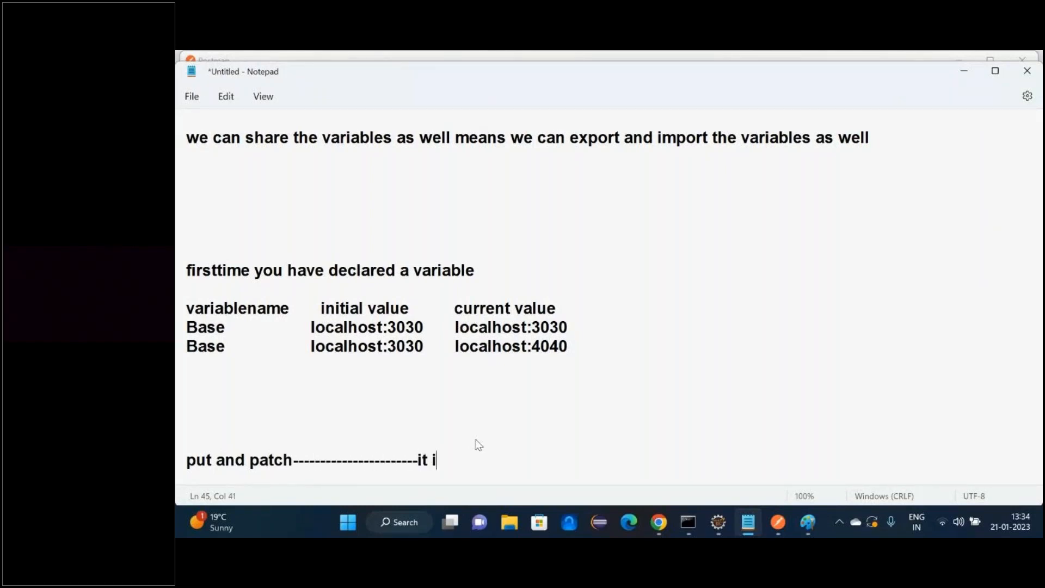
{"action": "type", "text": "s used for upa"}
{"action": "key", "text": "BackSpace"}
{"action": "type", "text": "dating "}
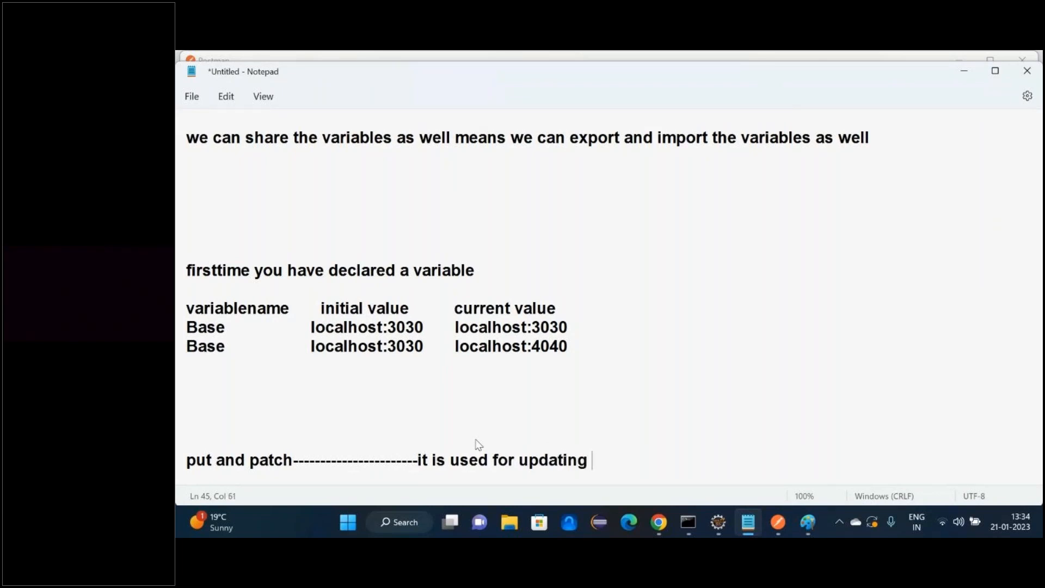
{"action": "type", "text": "the record"}
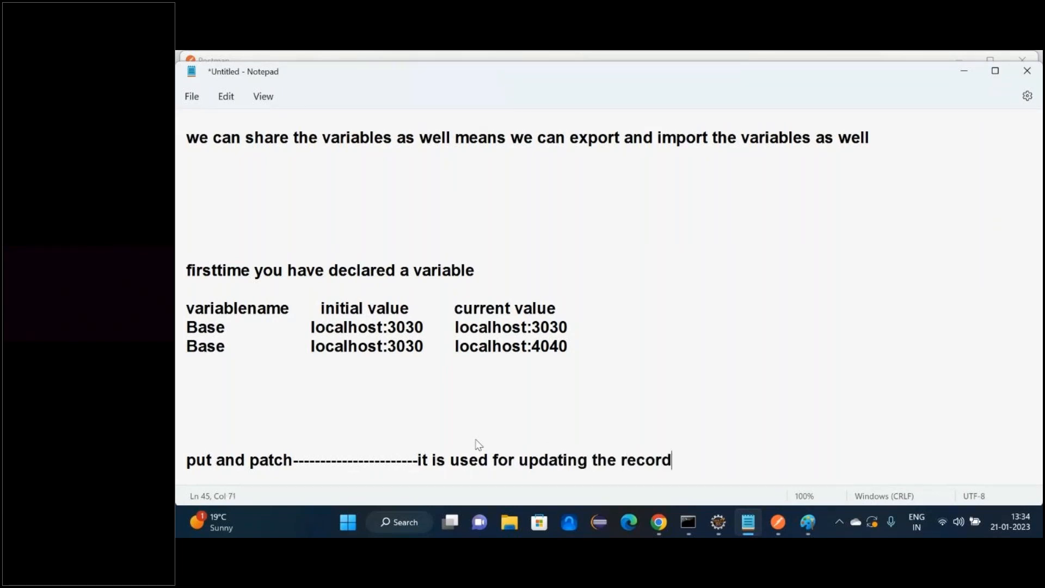
{"action": "type", "text": "(data)"}
Step: Insert a block of blank lines under the put and patch note and place the cursor a few lines below it
{"action": "key", "text": "Return"}
{"action": "key", "text": "Return"}
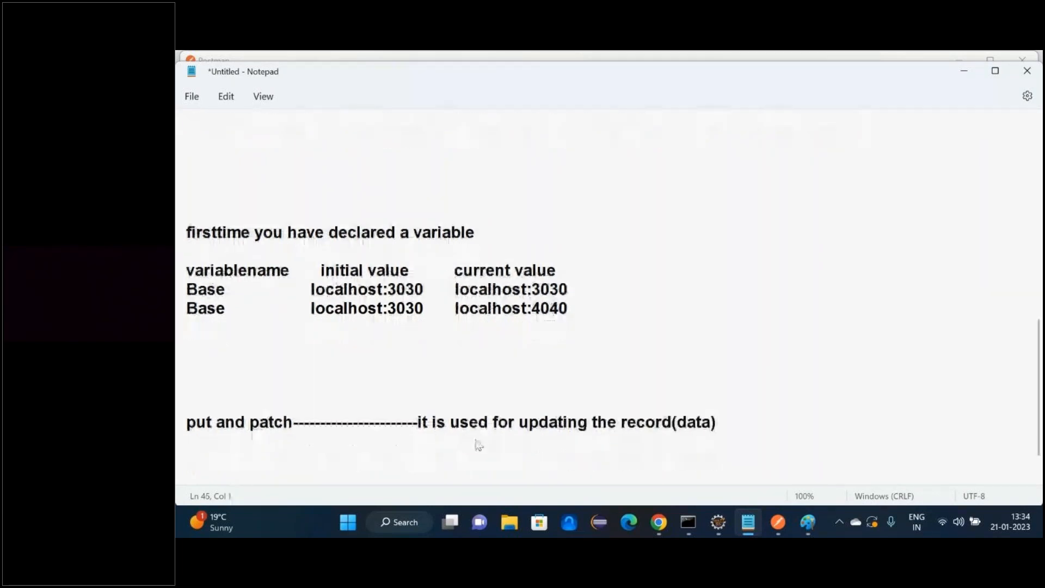
{"action": "key", "text": "Return"}
{"action": "key", "text": "Return"}
{"action": "key", "text": "Return"}
{"action": "key", "text": "Return"}
{"action": "key", "text": "Return"}
{"action": "key", "text": "Return"}
{"action": "key", "text": "Return"}
{"action": "key", "text": "Return"}
{"action": "key", "text": "Return"}
{"action": "key", "text": "Return"}
{"action": "key", "text": "Return"}
{"action": "key", "text": "Return"}
{"action": "key", "text": "Return"}
{"action": "key", "text": "Up"}
{"action": "key", "text": "Up"}
{"action": "key", "text": "Up"}
{"action": "key", "text": "Up"}
{"action": "key", "text": "Up"}
{"action": "key", "text": "Up"}
{"action": "key", "text": "Up"}
{"action": "key", "text": "Up"}
{"action": "key", "text": "Up"}
{"action": "key", "text": "Up"}
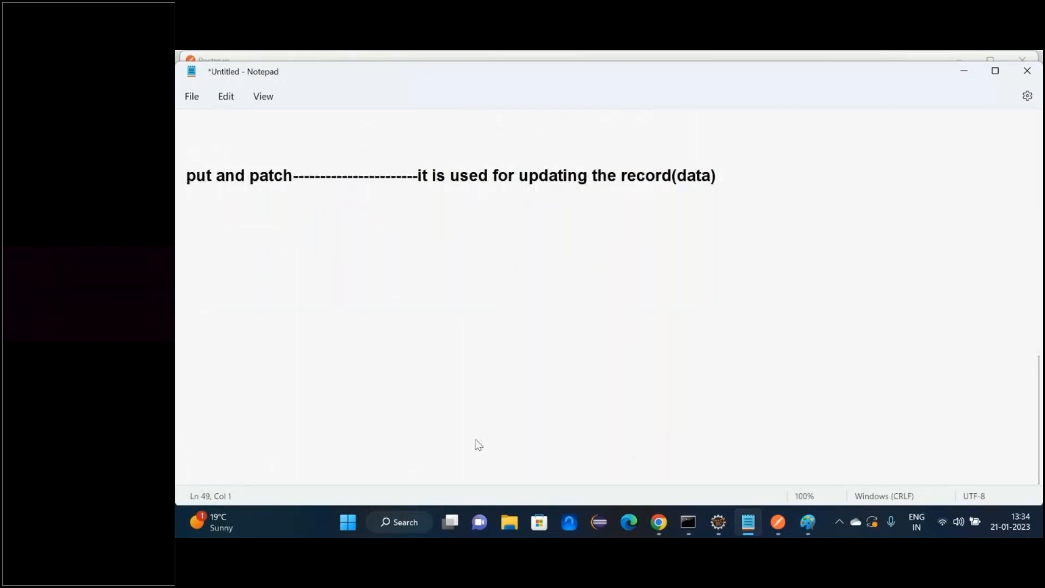
Step: Write the line "put--------------in case of put request we have to pass the complete body data"
{"action": "type", "text": "put-------------"}
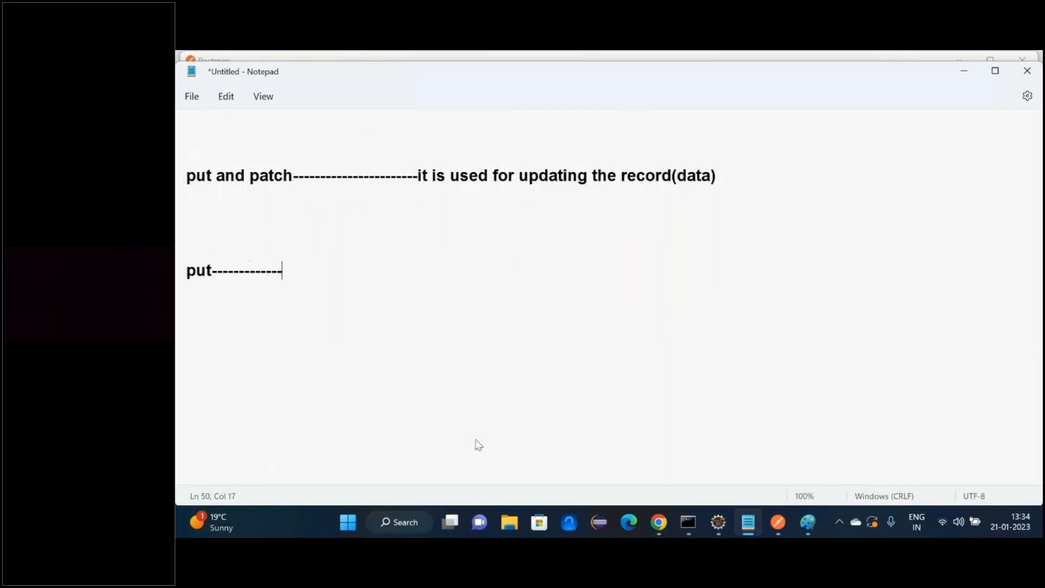
{"action": "type", "text": "-in case of "}
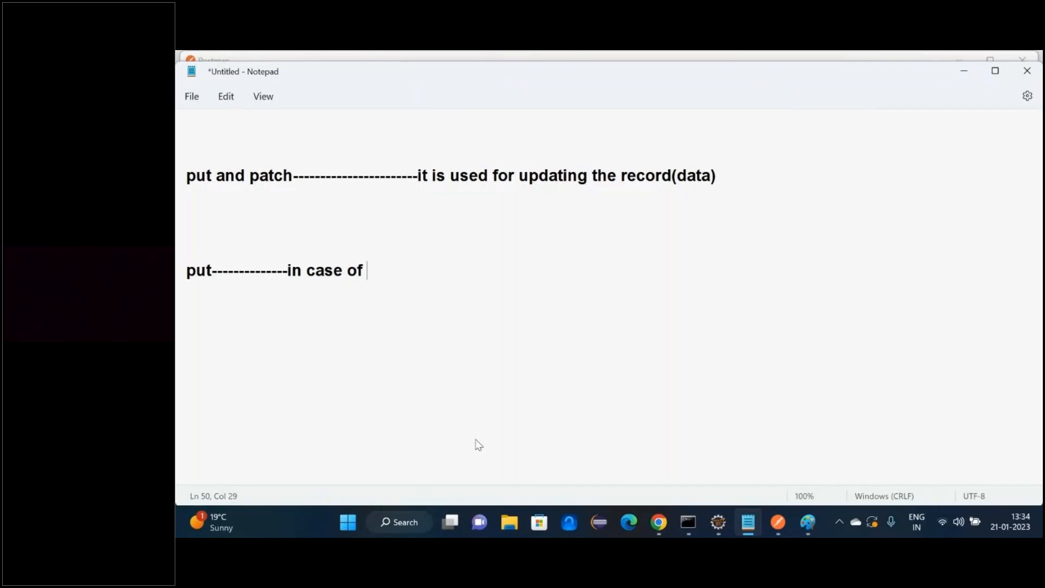
{"action": "type", "text": "put request"}
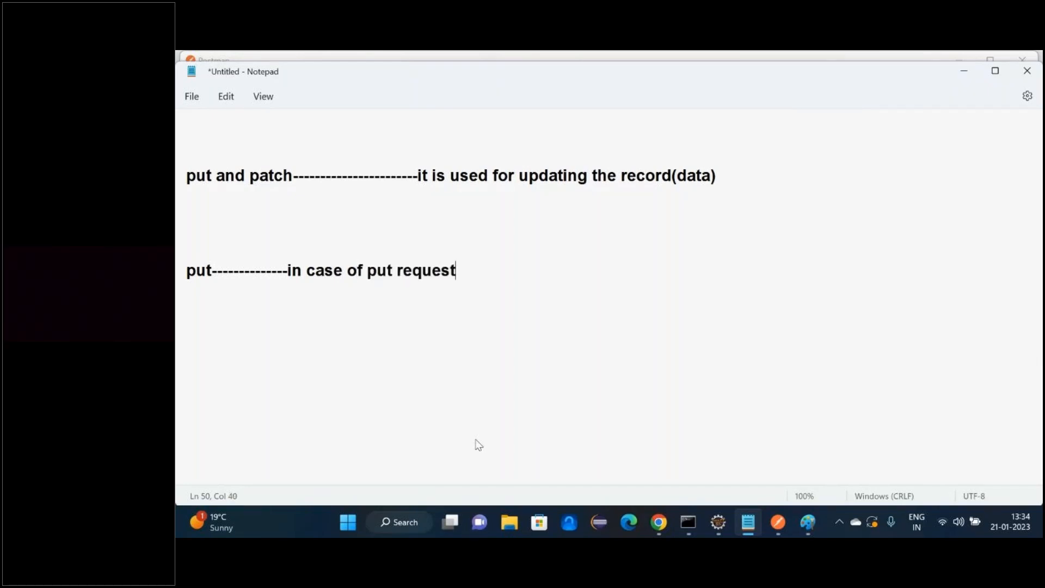
{"action": "type", "text": " we have to"}
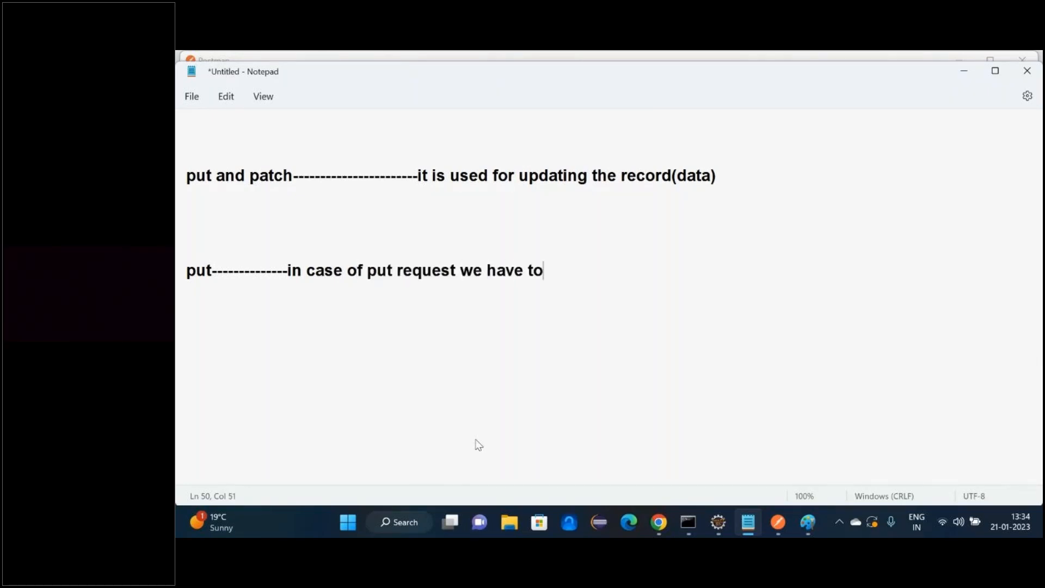
{"action": "type", "text": " pass the compl"}
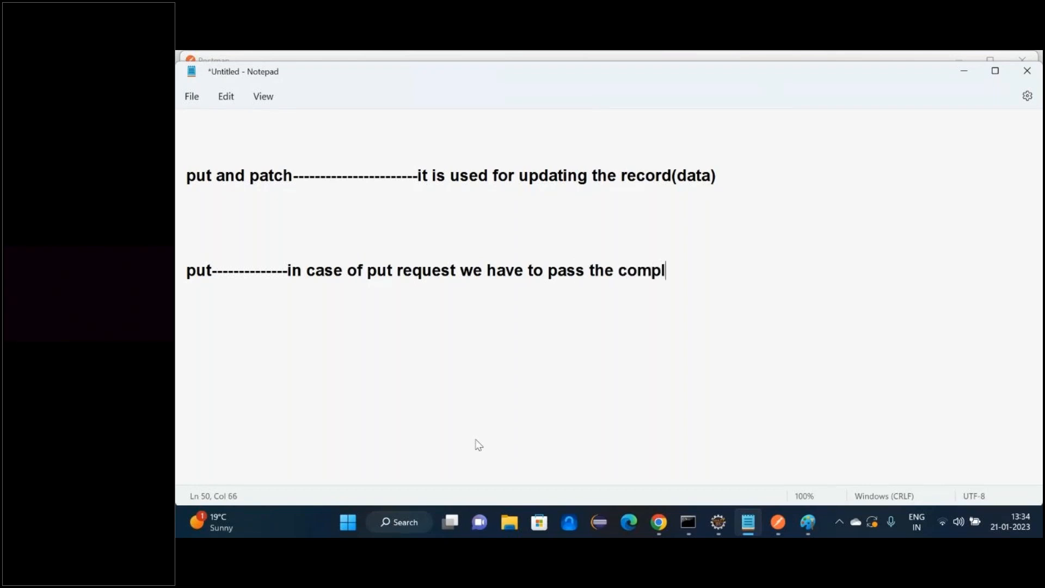
{"action": "type", "text": "ete body da"}
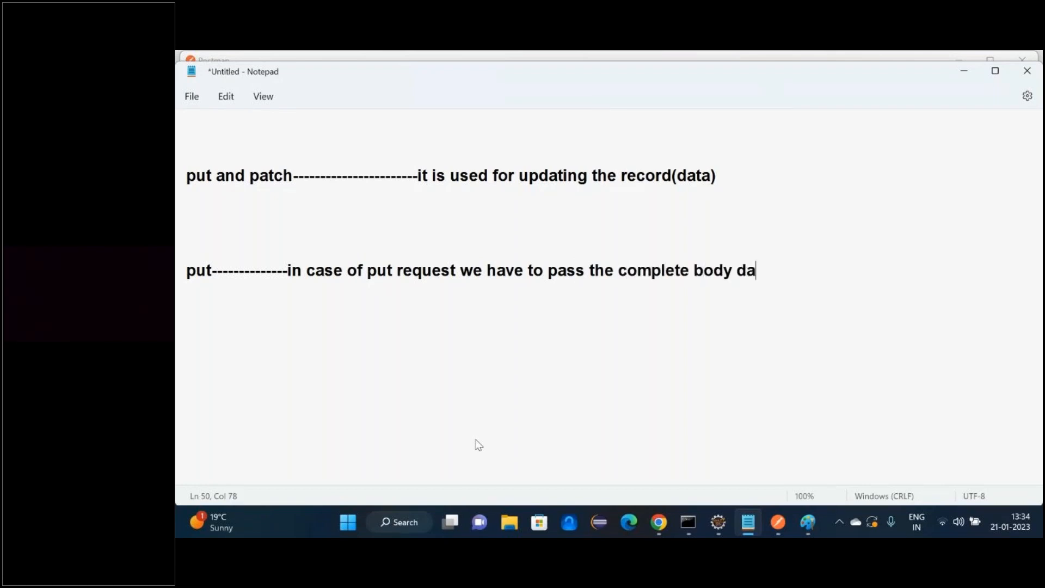
{"action": "type", "text": "ta"}
Step: Below the put line, add "the body data which we want to update + the body data which we don't want to update"
{"action": "key", "text": "Return"}
{"action": "key", "text": "Return"}
{"action": "type", "text": "the body da"}
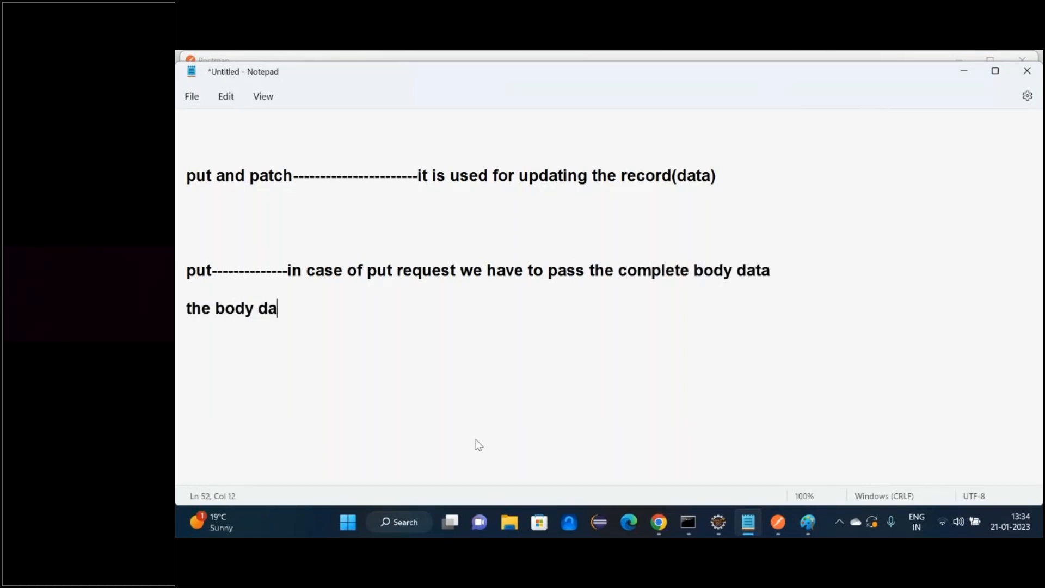
{"action": "type", "text": "ta which "}
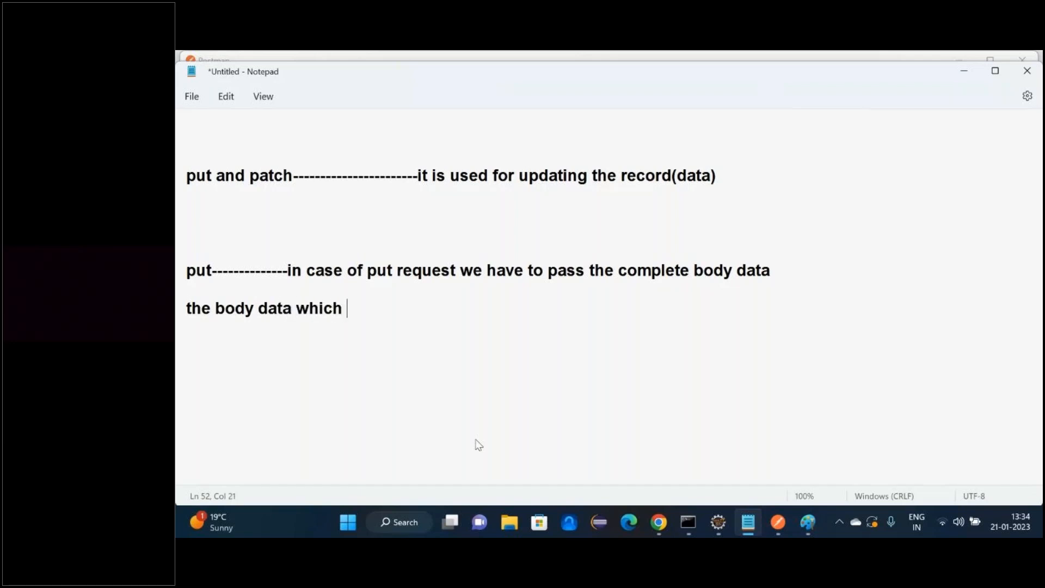
{"action": "type", "text": "we want to u"}
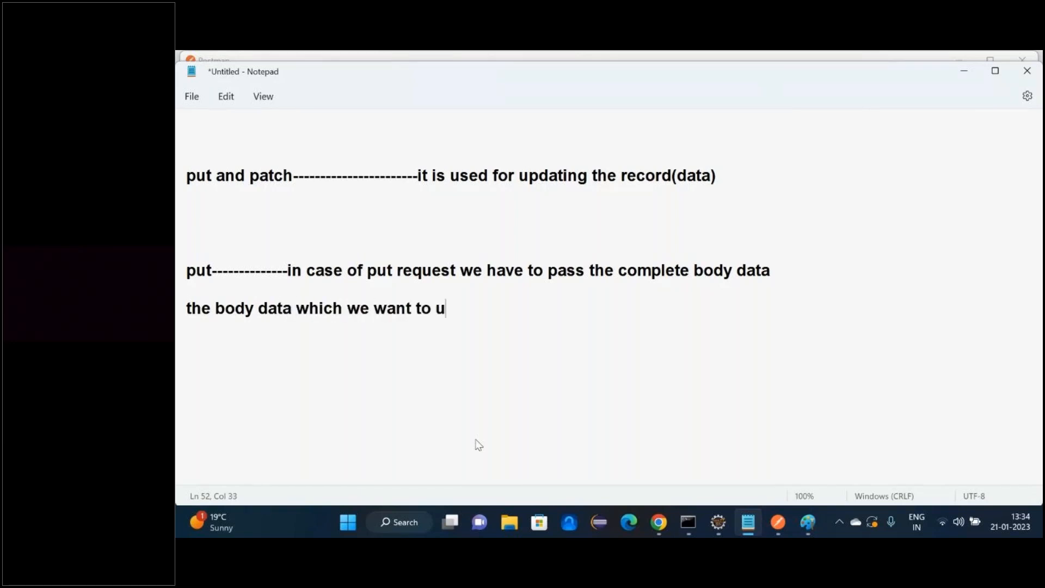
{"action": "type", "text": "pdate + the "}
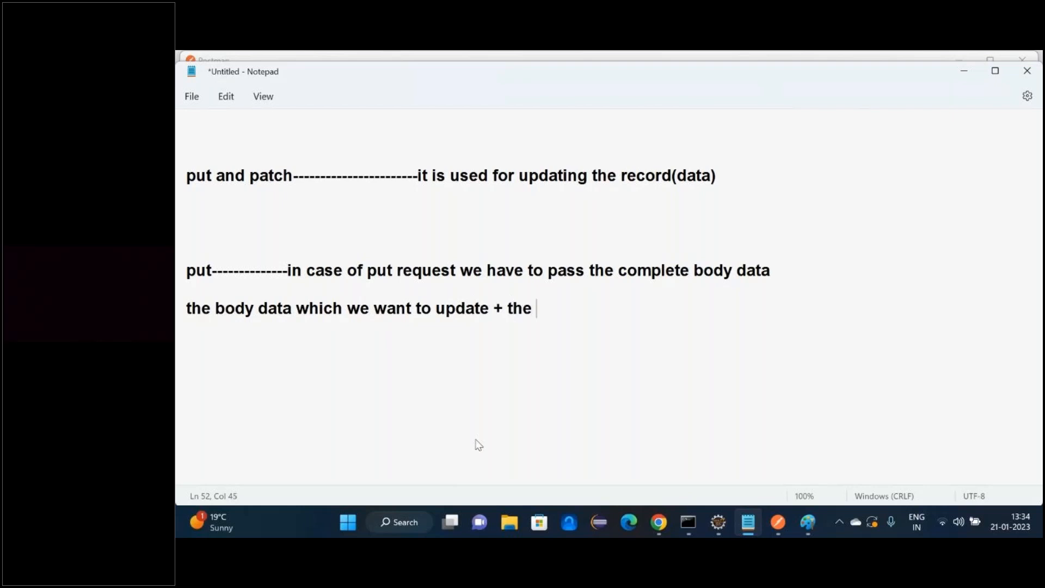
{"action": "type", "text": "body data"}
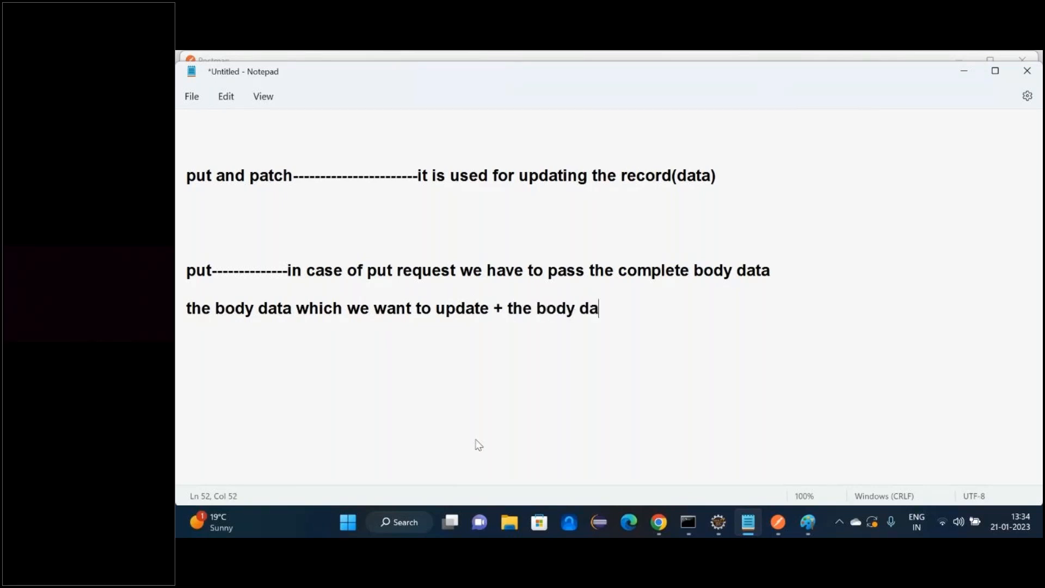
{"action": "type", "text": " which we"}
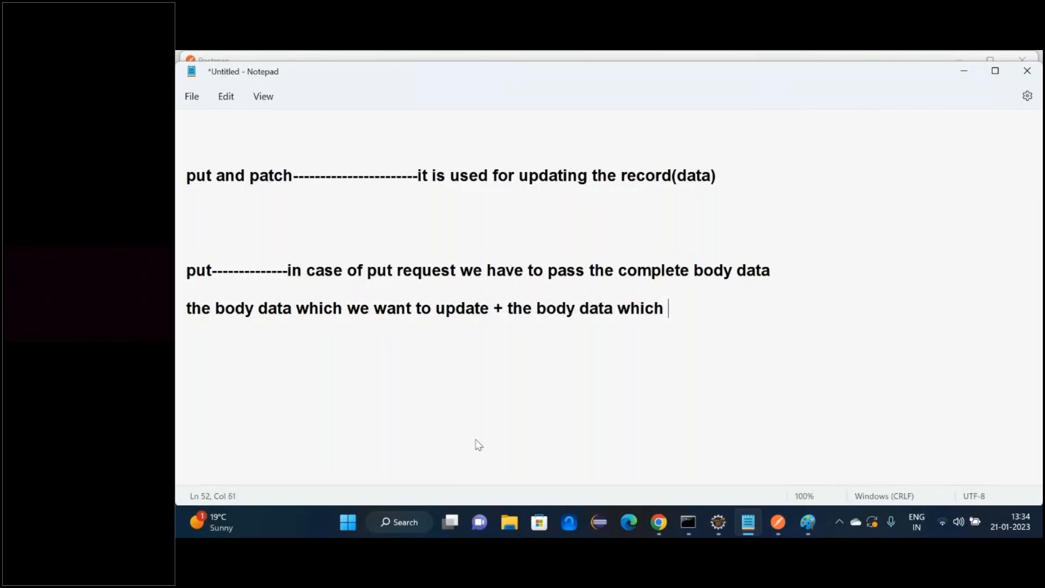
{"action": "type", "text": " don't "}
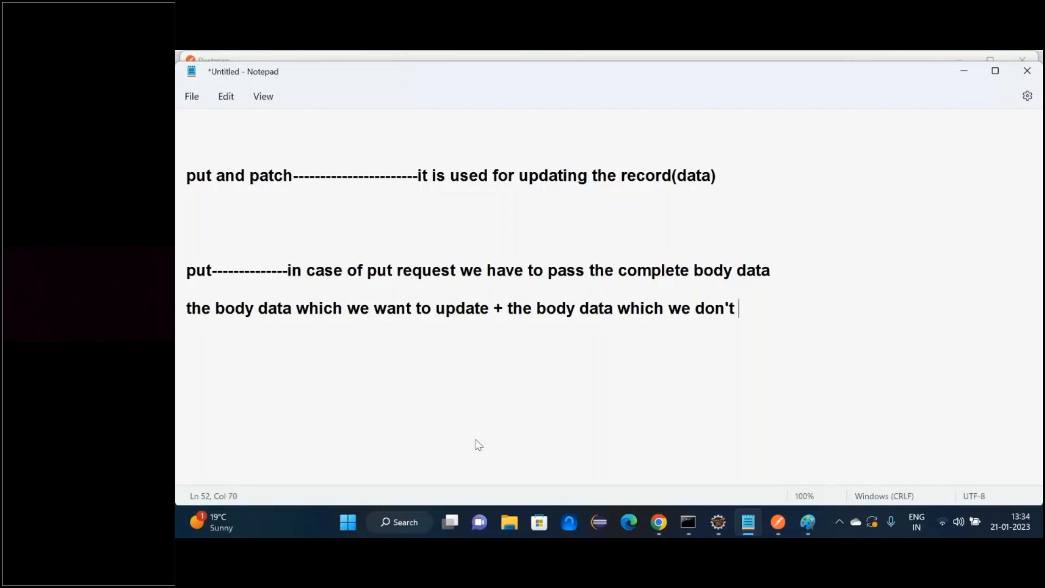
{"action": "type", "text": "want to upda"}
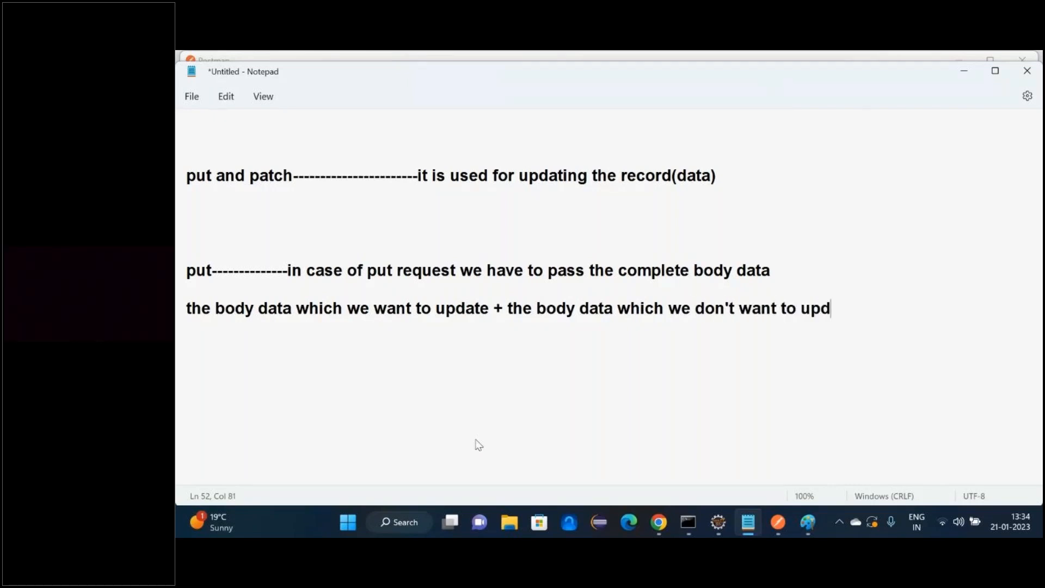
{"action": "type", "text": "te"}
Step: Below the put notes, write the line "patch--------------in case of patch request we need to pass the body data which we want to update"
{"action": "key", "text": "Return"}
{"action": "key", "text": "Return"}
{"action": "key", "text": "Return"}
{"action": "key", "text": "Return"}
{"action": "type", "text": "patch--"}
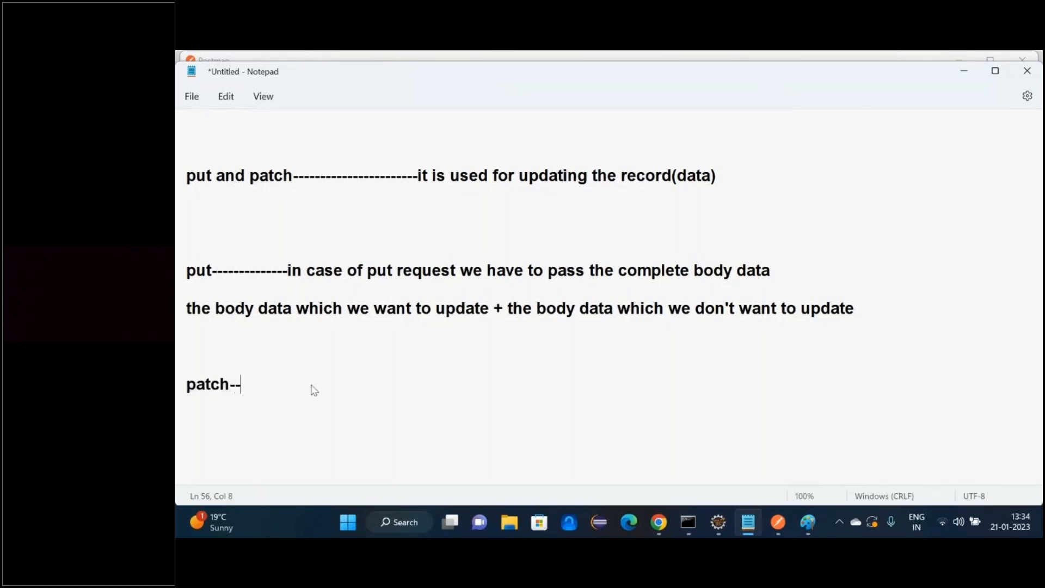
{"action": "type", "text": "------------in case of patch reque"}
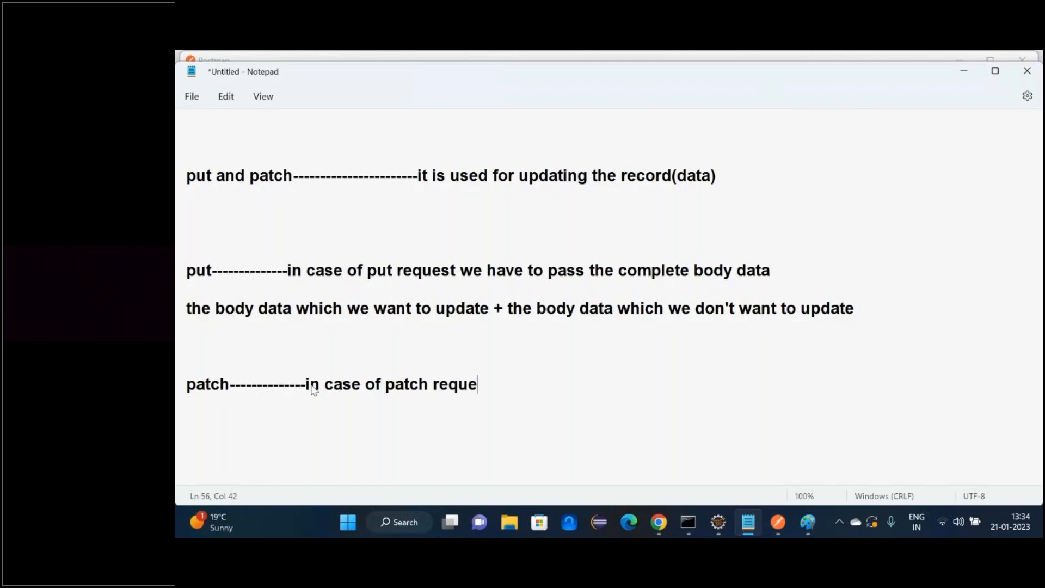
{"action": "type", "text": "st we ine"}
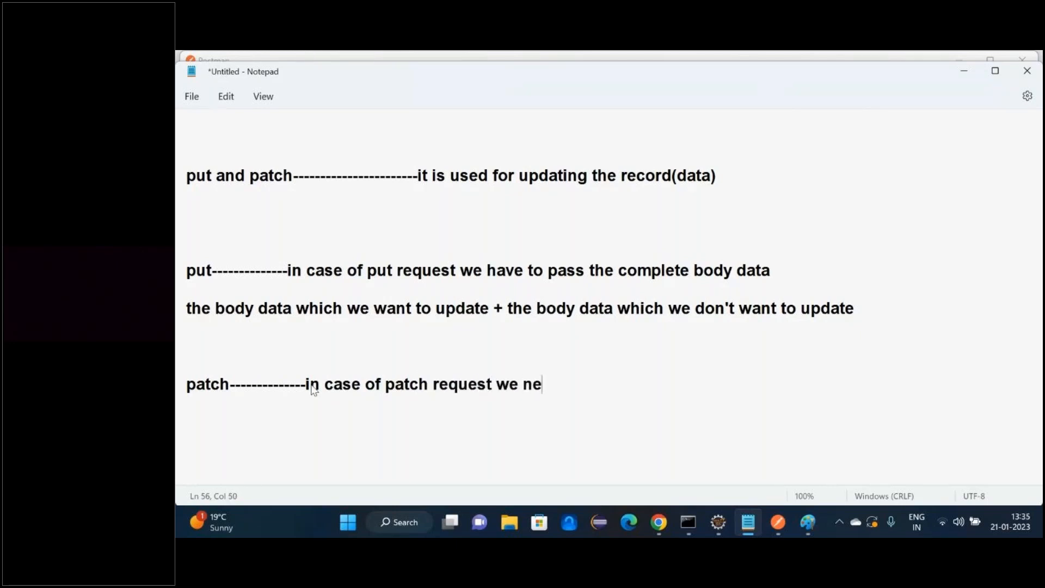
{"action": "type", "text": "ed to pass the "}
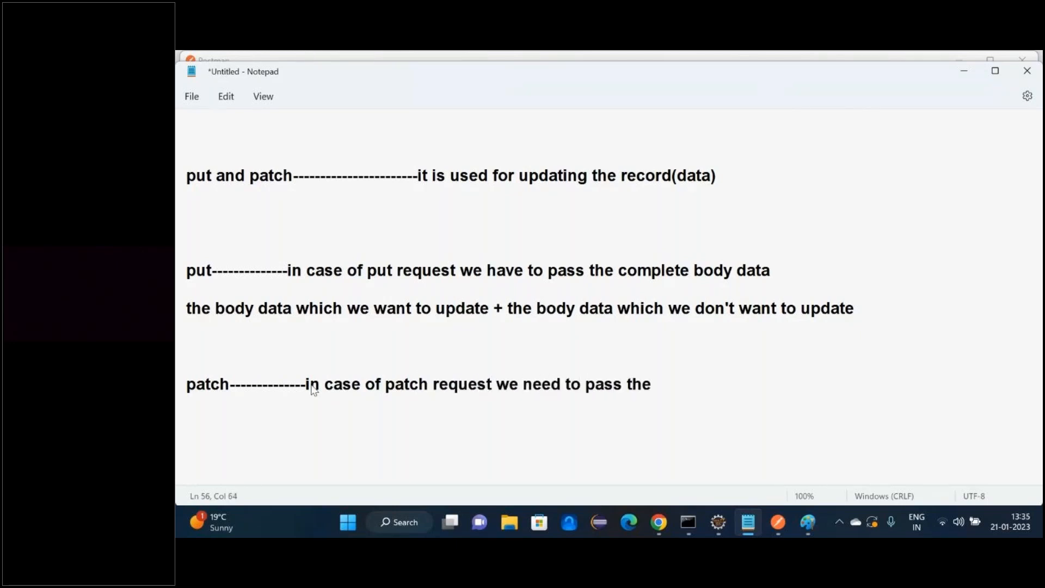
{"action": "type", "text": "body data w"}
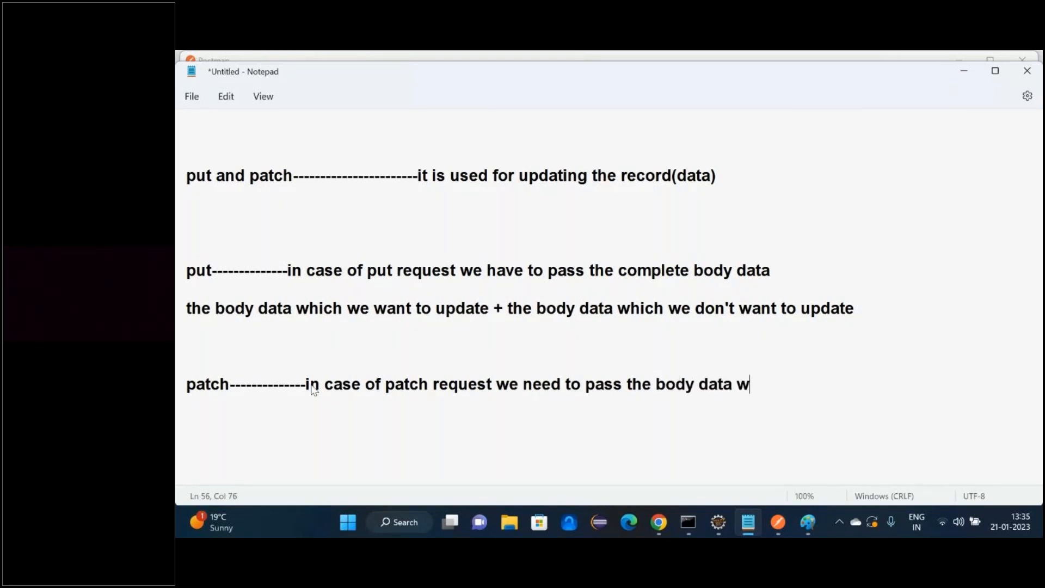
{"action": "type", "text": "hich we wanr t"}
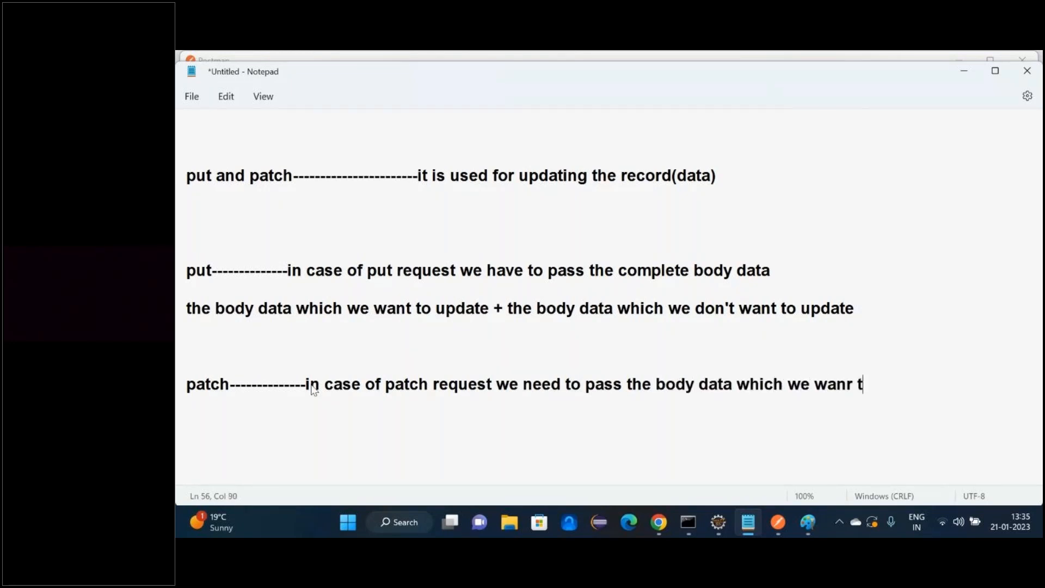
{"action": "key", "text": "BackSpace"}
{"action": "type", "text": "t to update"}
{"action": "key", "text": "Return"}
{"action": "key", "text": "Return"}
{"action": "key", "text": "Return"}
{"action": "key", "text": "Return"}
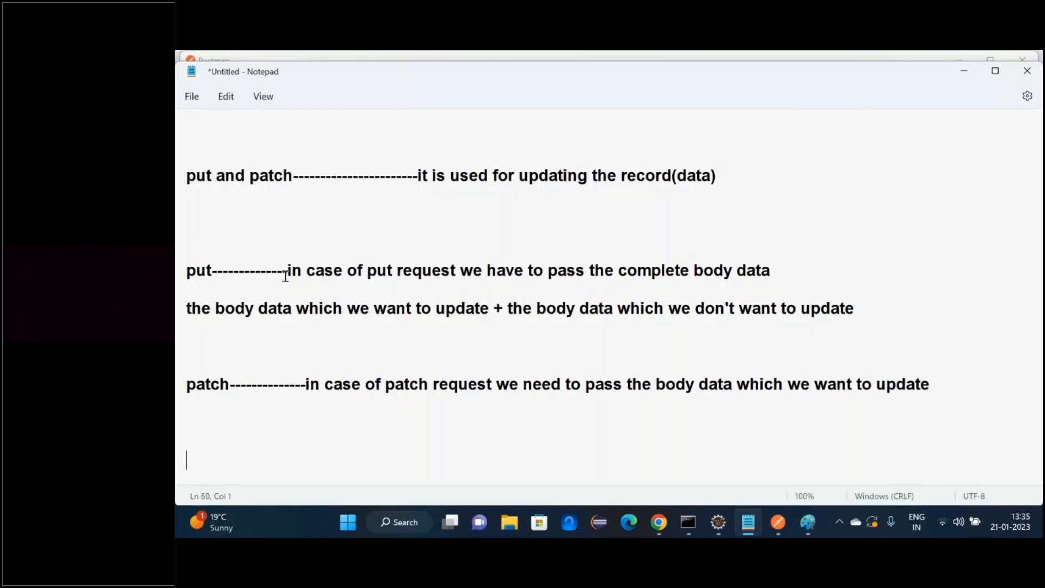
Step: Switch to Postman, send TC2_Get_All_Request, and enlarge the response area to examine the first record and its id
{"action": "left_click", "coordinate": [962, 71]}
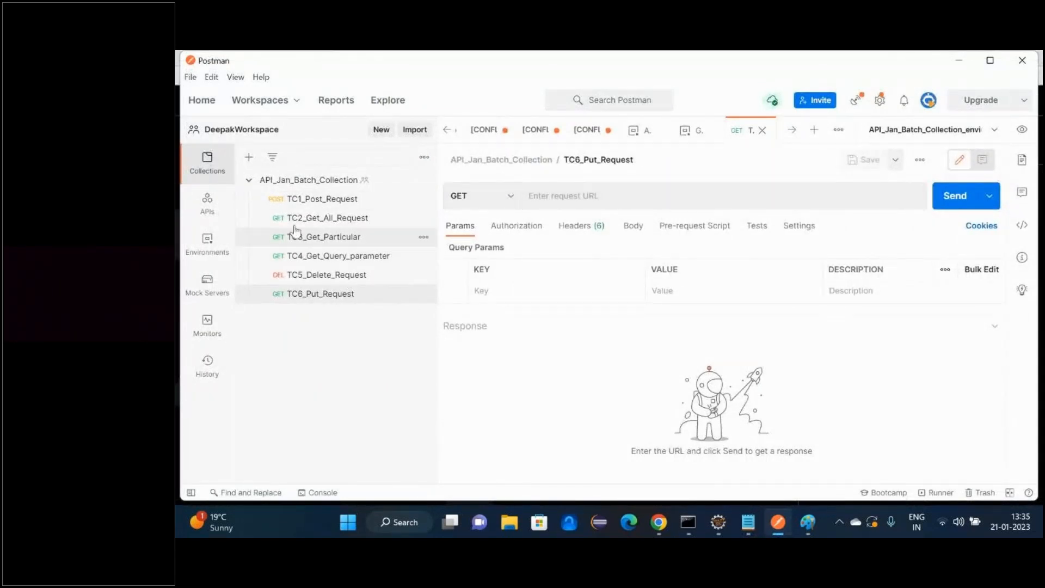
{"action": "left_click", "coordinate": [307, 239]}
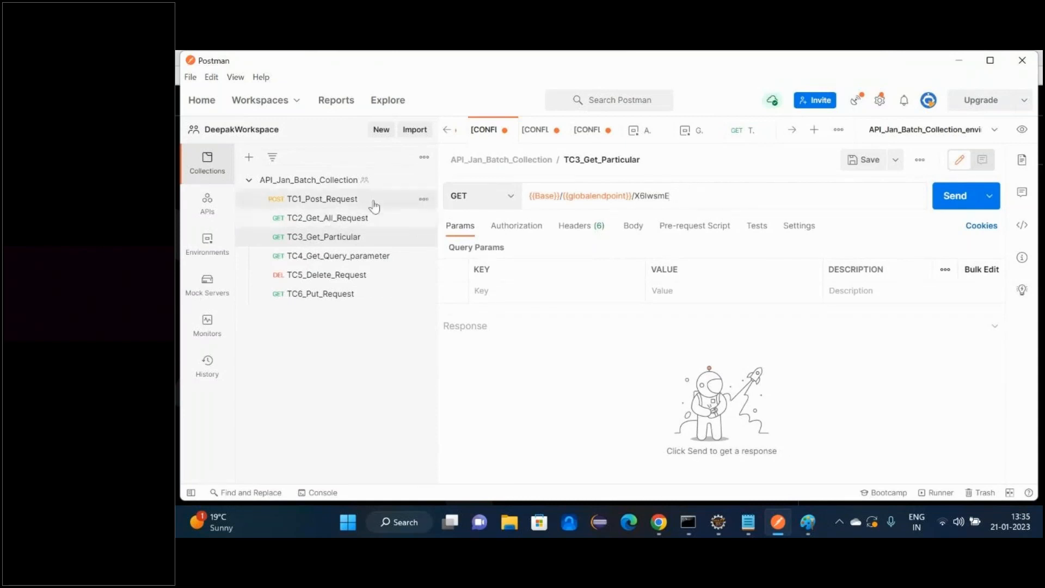
{"action": "left_click", "coordinate": [338, 223]}
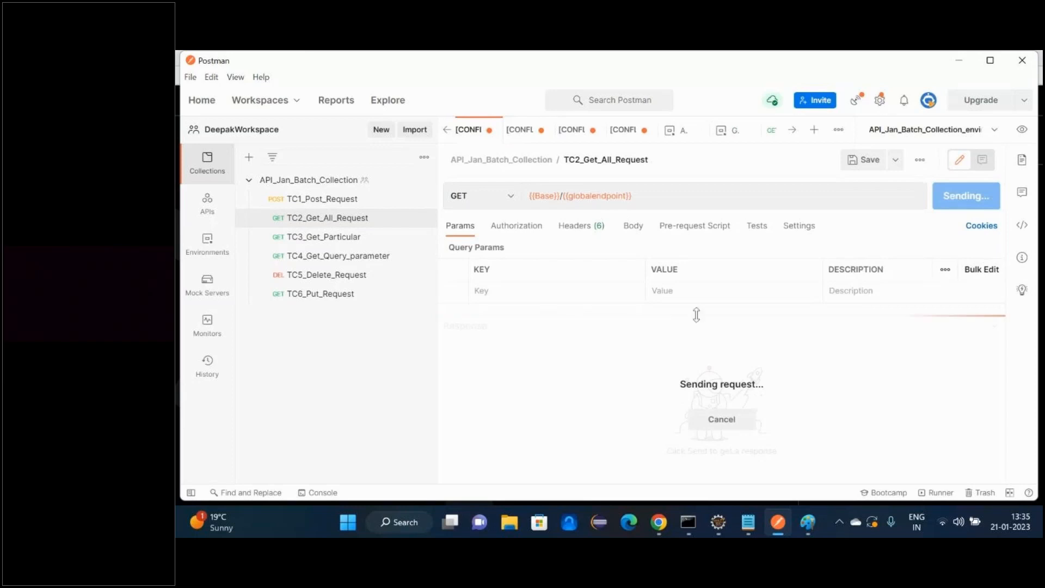
{"action": "left_click_drag", "start_coordinate": [695, 314], "coordinate": [695, 260]}
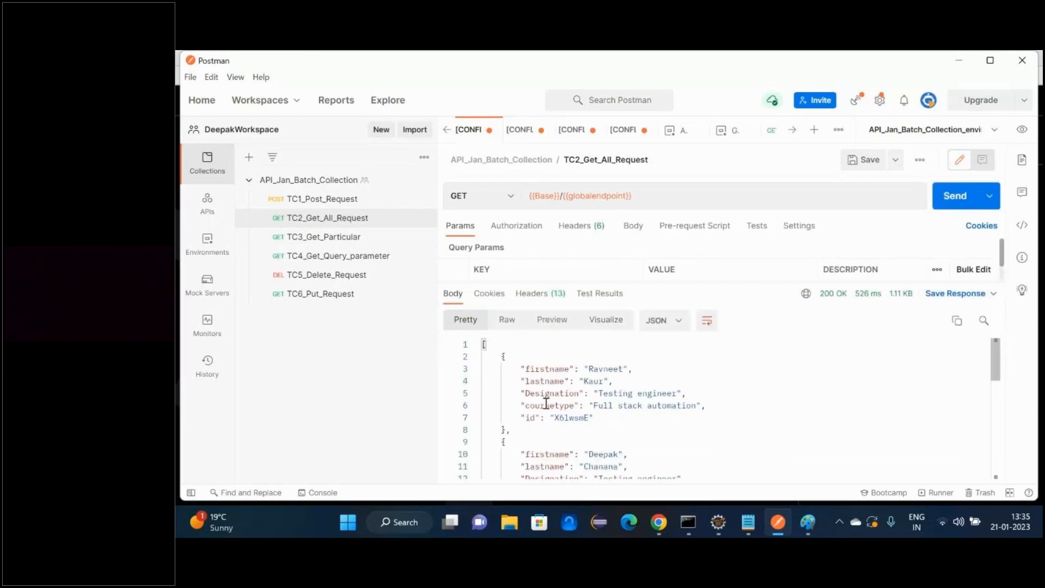
{"action": "left_click", "coordinate": [522, 430]}
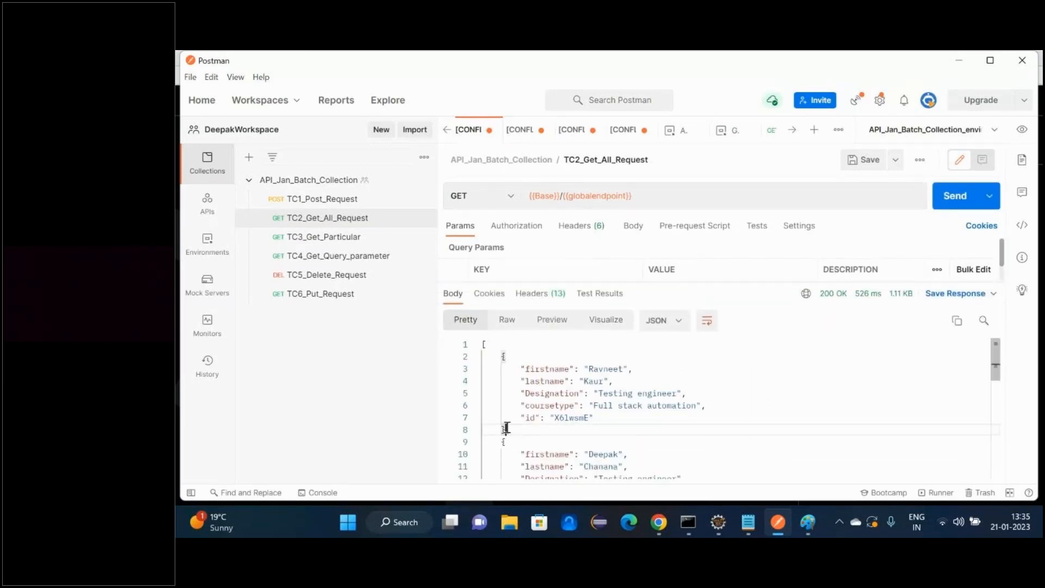
{"action": "left_click_drag", "start_coordinate": [505, 430], "coordinate": [492, 355]}
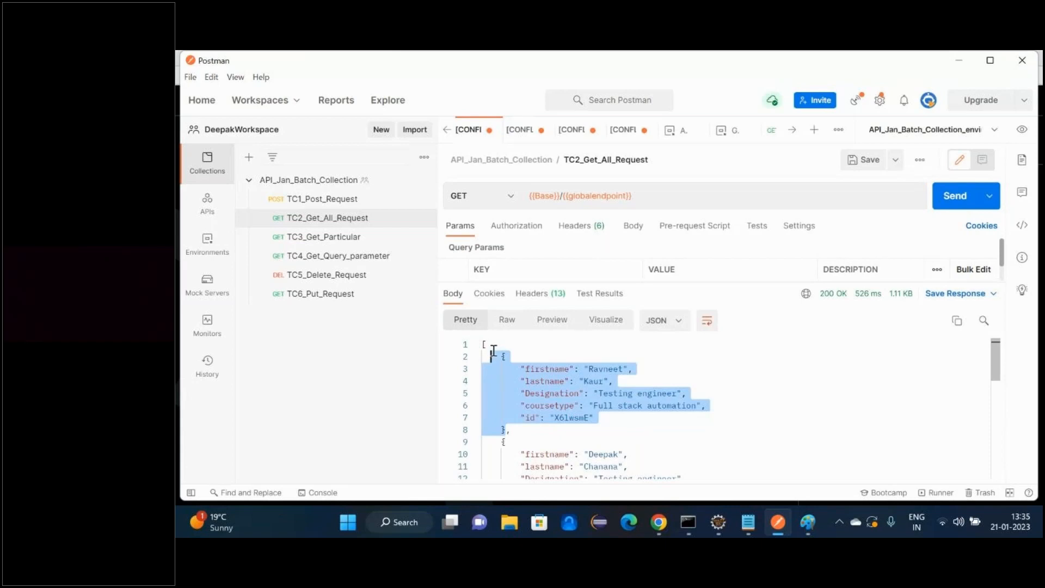
{"action": "left_click", "coordinate": [564, 416]}
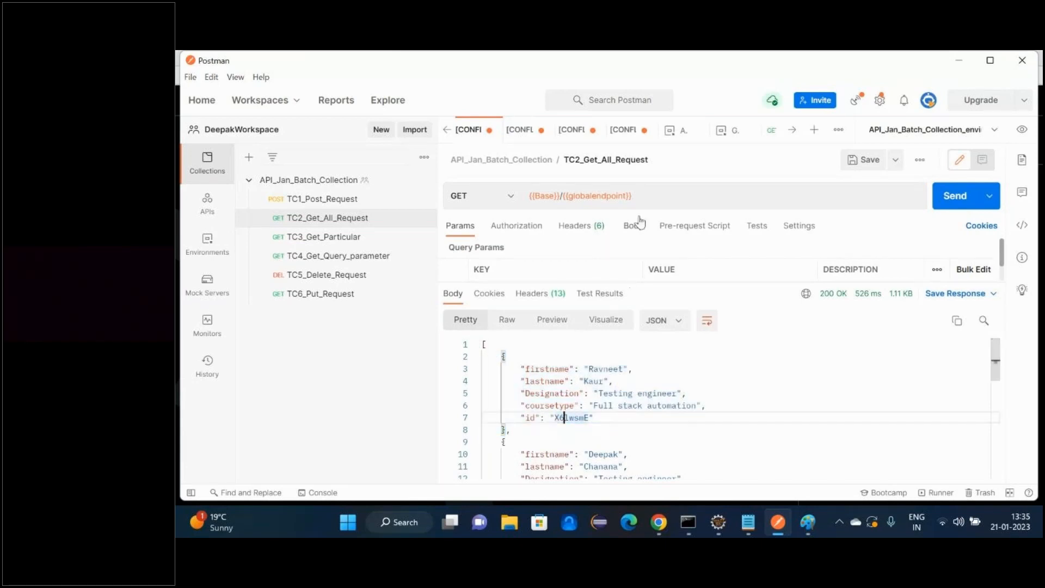
Step: Copy the URL {{Base}}/{{globalendpoint}} from TC2_Get_All_Request into TC6_Put_Request and end it with a slash
{"action": "left_click_drag", "start_coordinate": [635, 195], "coordinate": [511, 181]}
{"action": "key", "text": "ctrl+c"}
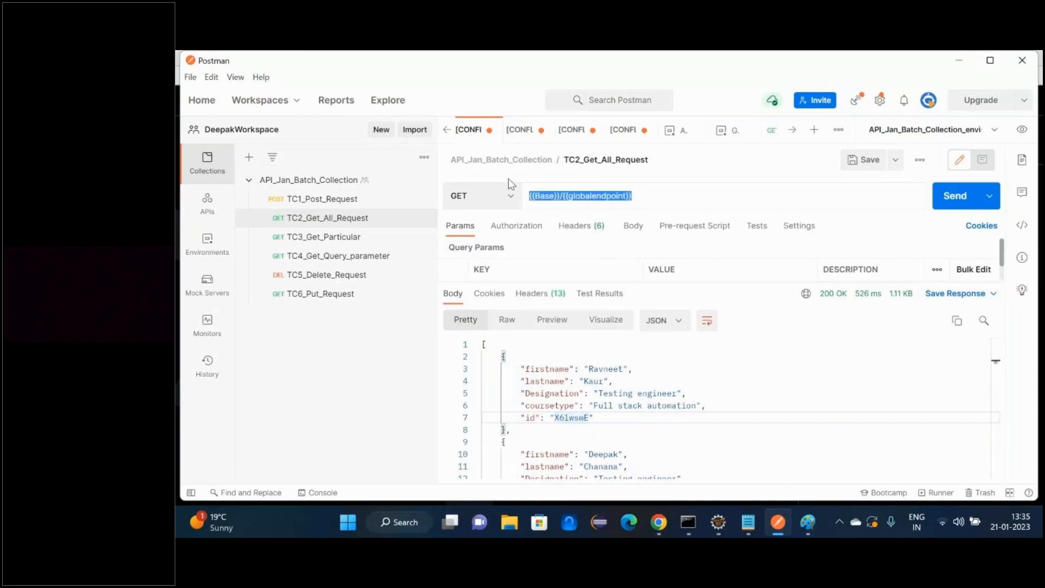
{"action": "left_click", "coordinate": [320, 294]}
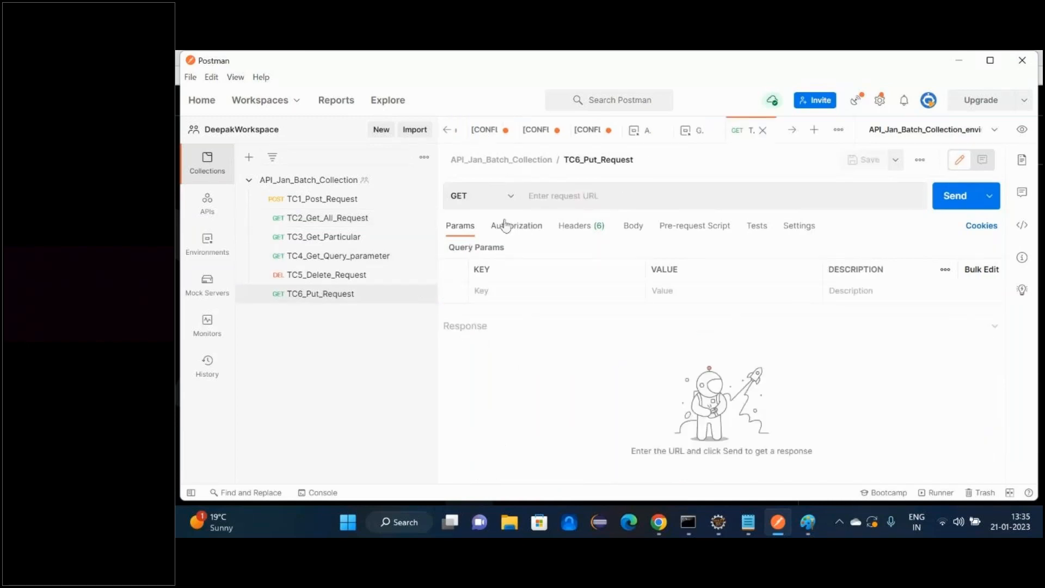
{"action": "left_click", "coordinate": [549, 194]}
{"action": "key", "text": "ctrl+v"}
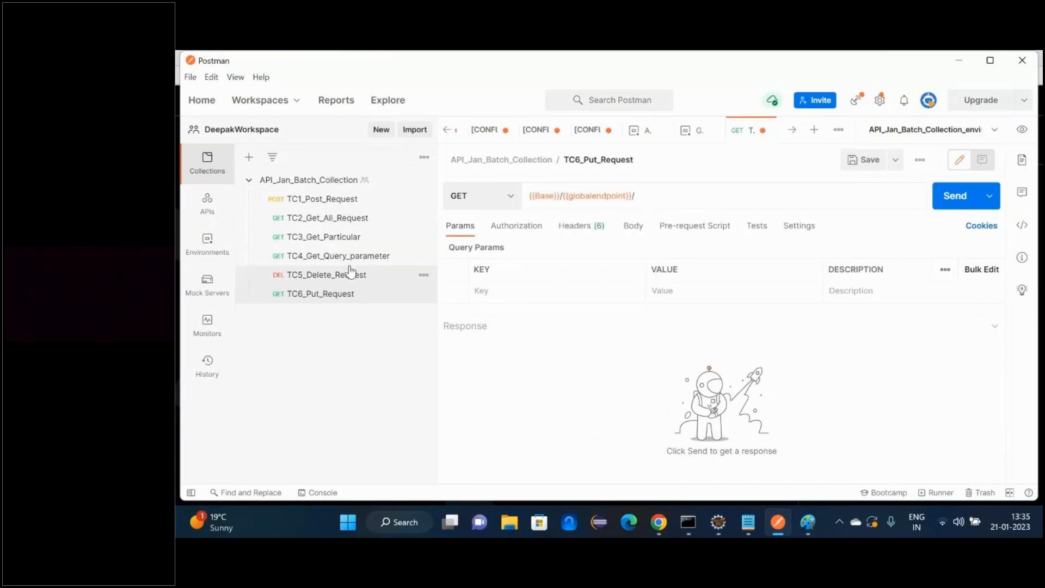
Step: Copy the first record's id from the TC2_Get_All_Request response and append it to the TC6_Put_Request URL
{"action": "left_click", "coordinate": [332, 218]}
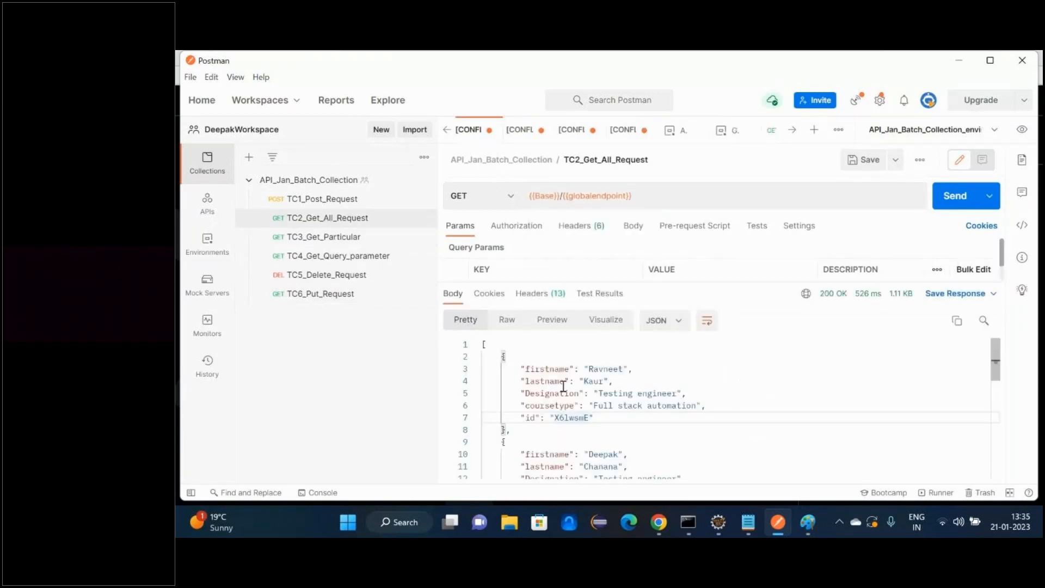
{"action": "double_click", "coordinate": [566, 417]}
{"action": "key", "text": "ctrl+c"}
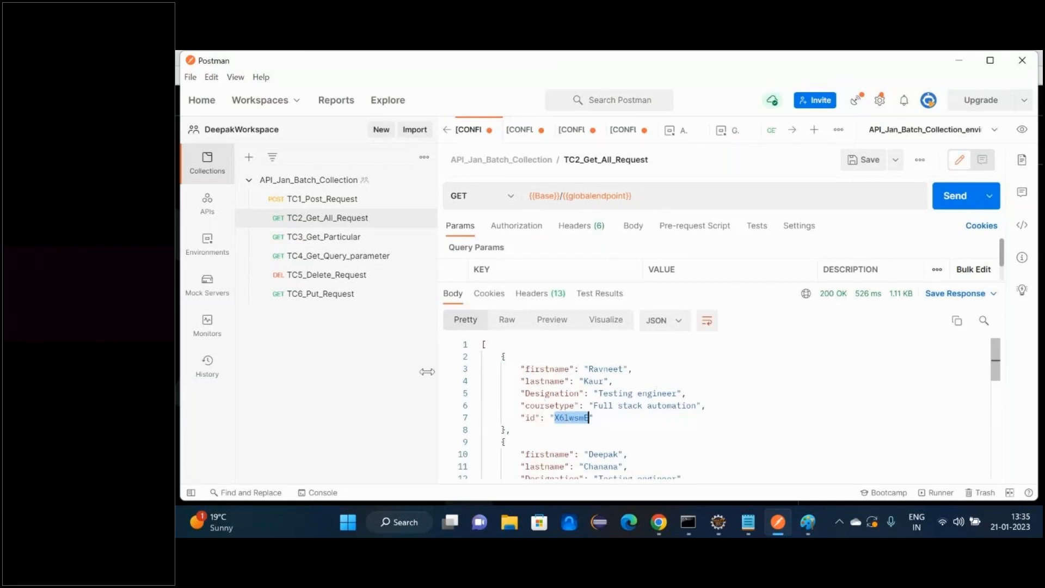
{"action": "left_click", "coordinate": [349, 294]}
{"action": "left_click", "coordinate": [649, 198]}
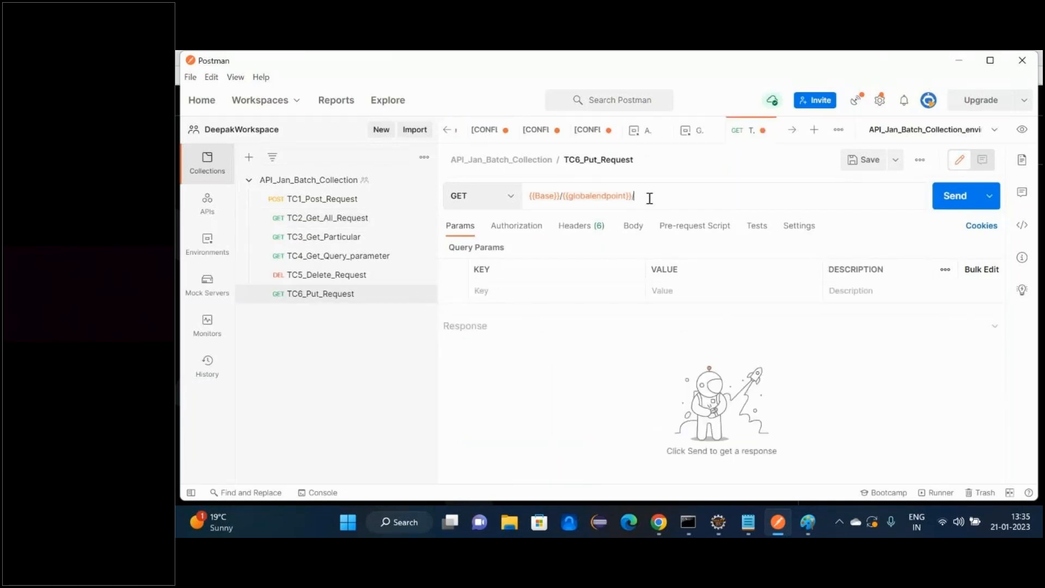
{"action": "key", "text": "ctrl+v"}
{"action": "left_click", "coordinate": [592, 358]}
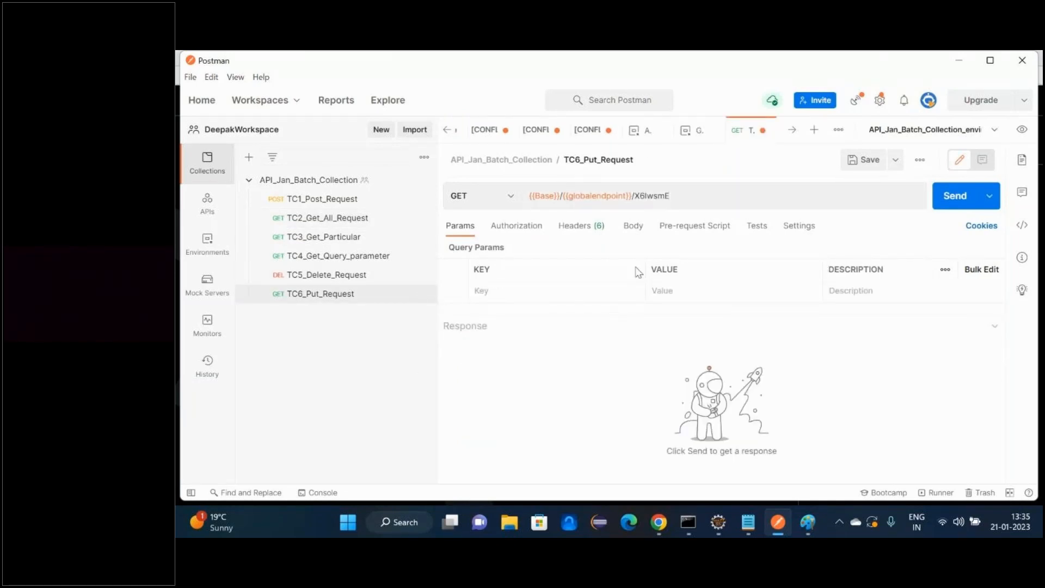
Step: Copy the first record's JSON object from the TC2_Get_All_Request response into TC6_Put_Request's raw body and set the body format to JSON
{"action": "left_click", "coordinate": [345, 218]}
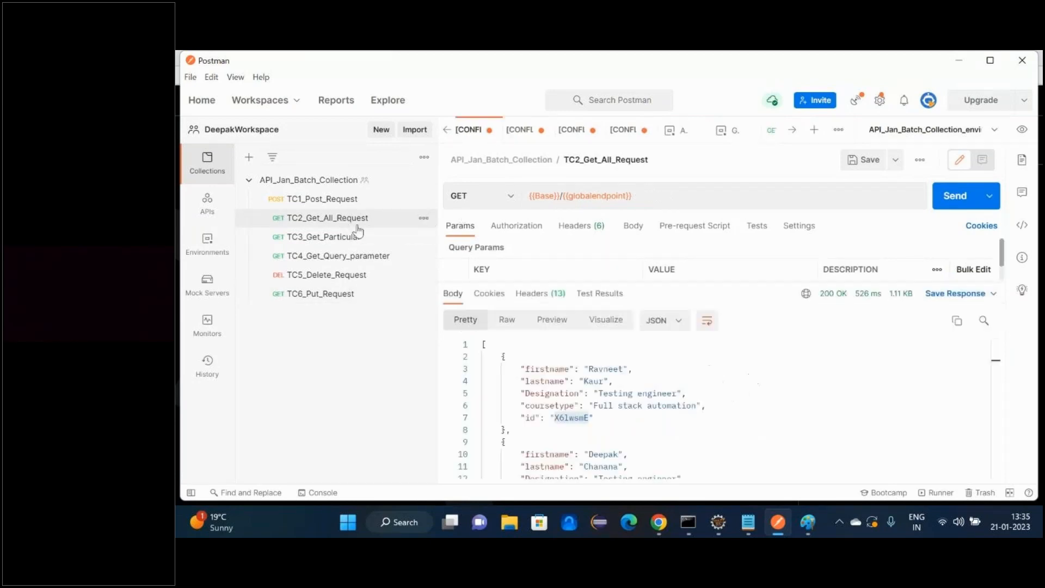
{"action": "left_click", "coordinate": [546, 368]}
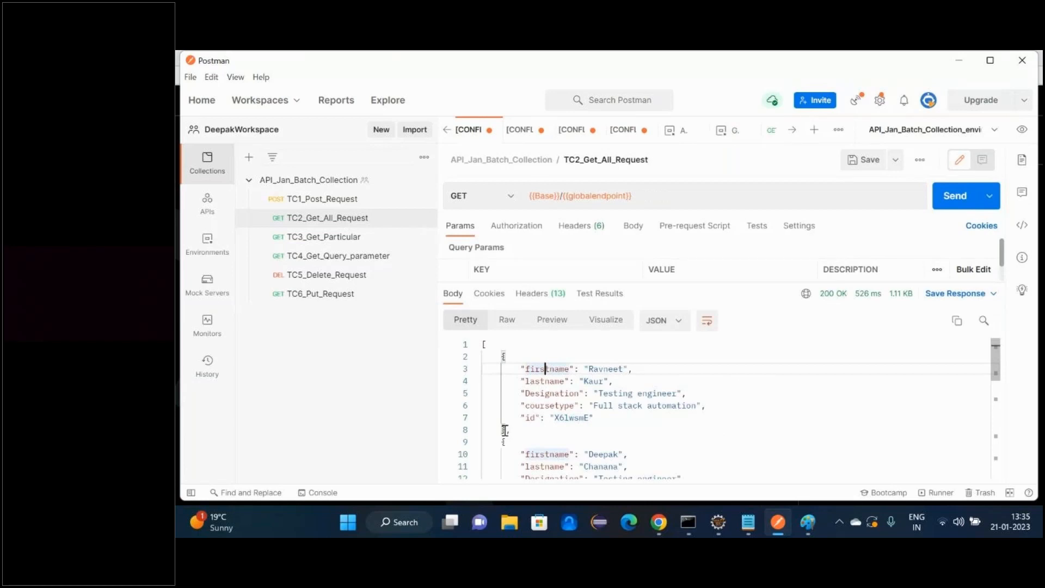
{"action": "left_click_drag", "start_coordinate": [504, 429], "coordinate": [493, 354]}
{"action": "key", "text": "ctrl+c"}
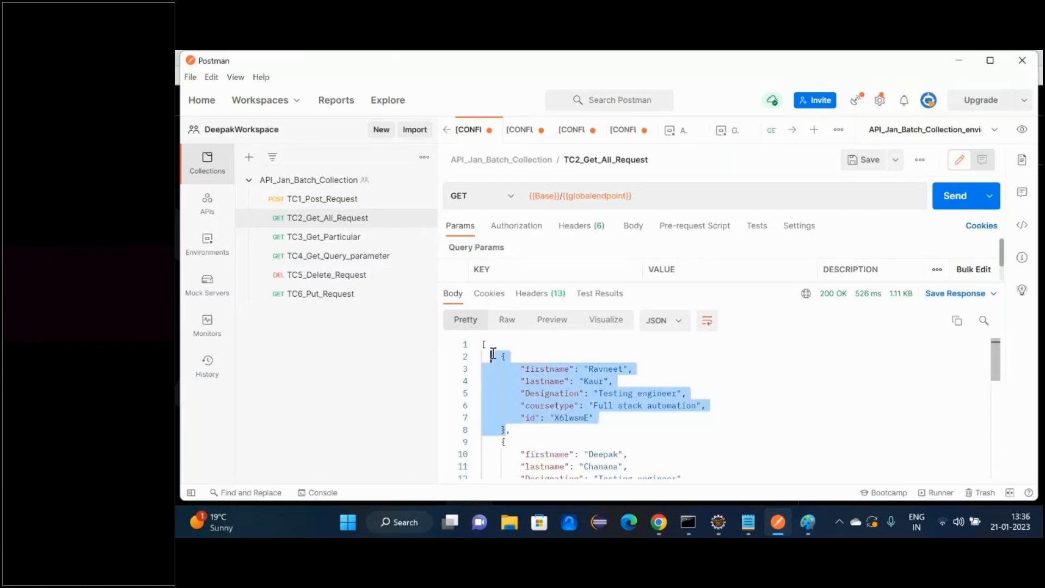
{"action": "left_click", "coordinate": [335, 294]}
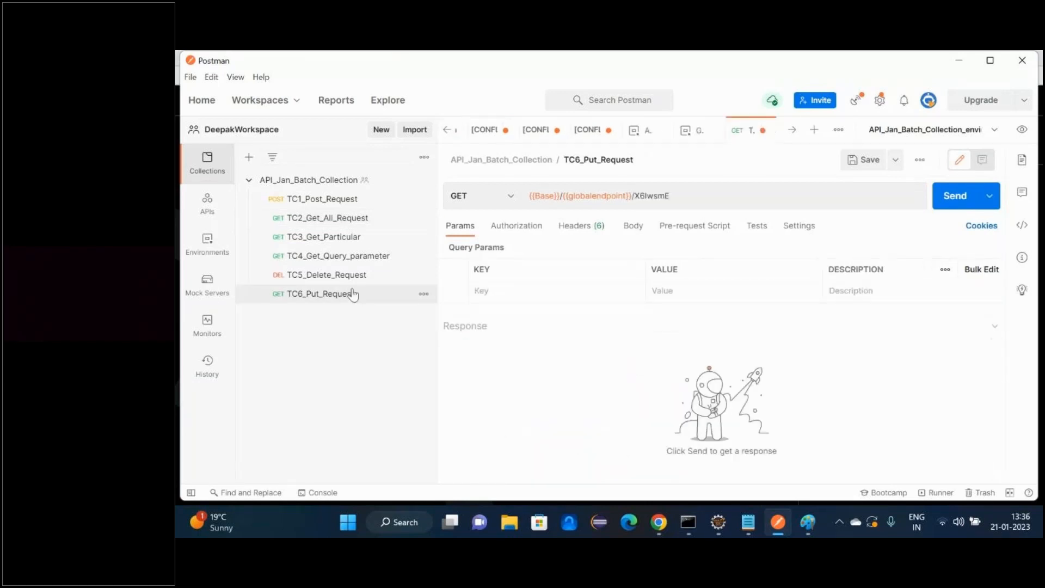
{"action": "left_click", "coordinate": [633, 226]}
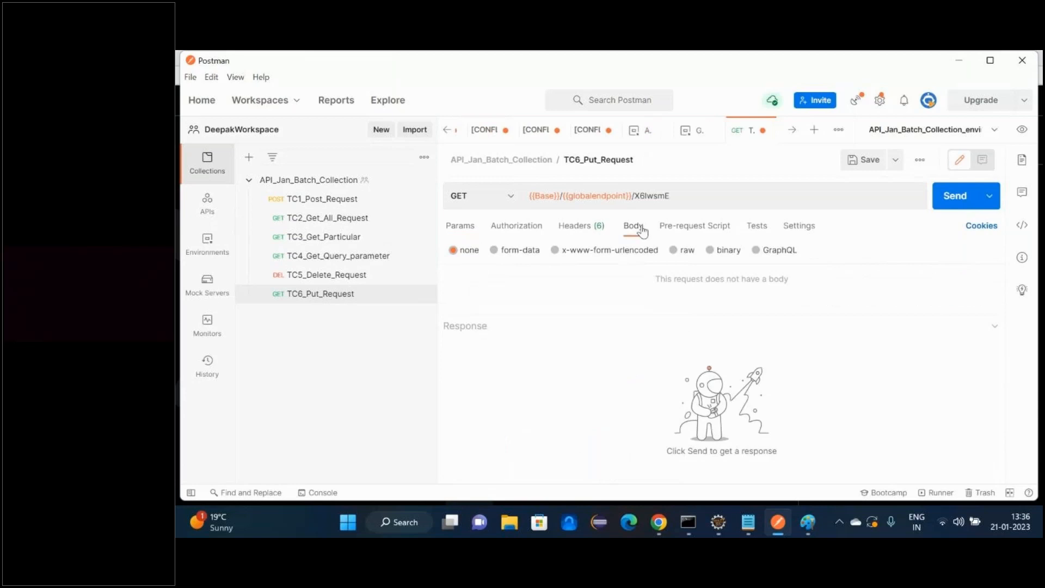
{"action": "left_click", "coordinate": [676, 253]}
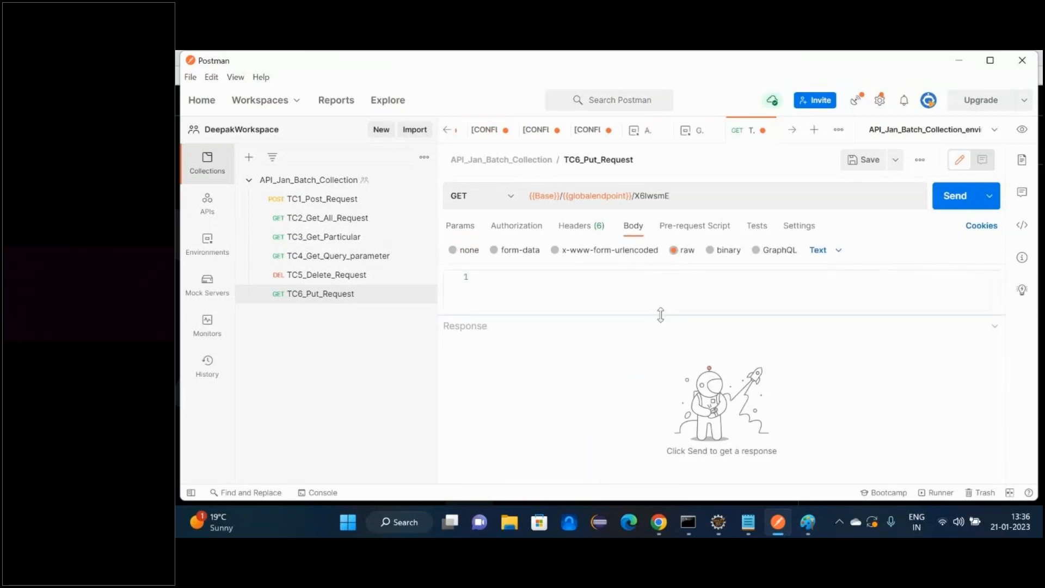
{"action": "left_click_drag", "start_coordinate": [660, 315], "coordinate": [653, 403]}
{"action": "left_click", "coordinate": [564, 298]}
{"action": "key", "text": "ctrl+v"}
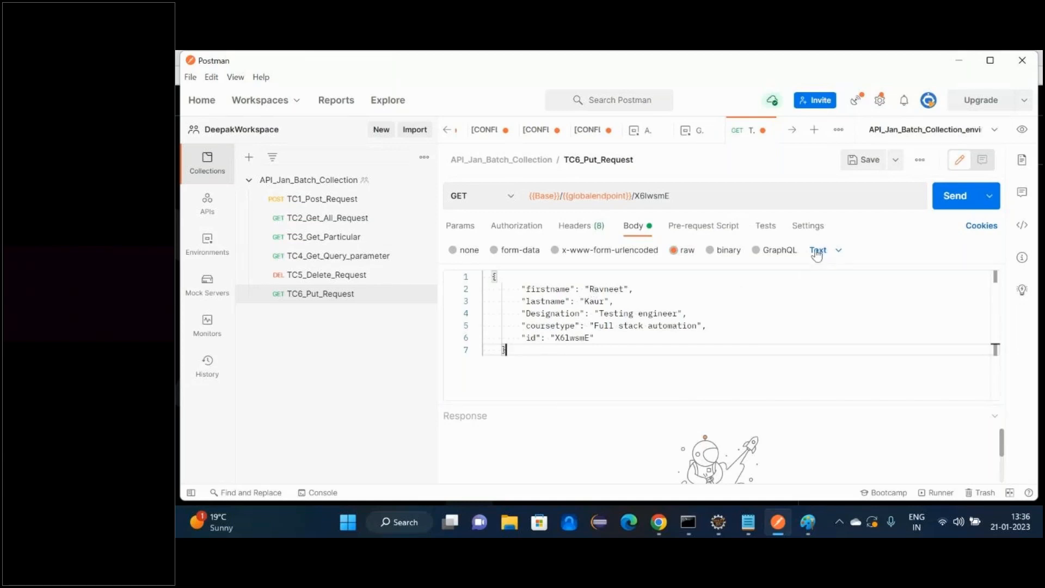
{"action": "left_click", "coordinate": [816, 251]}
{"action": "left_click", "coordinate": [826, 315]}
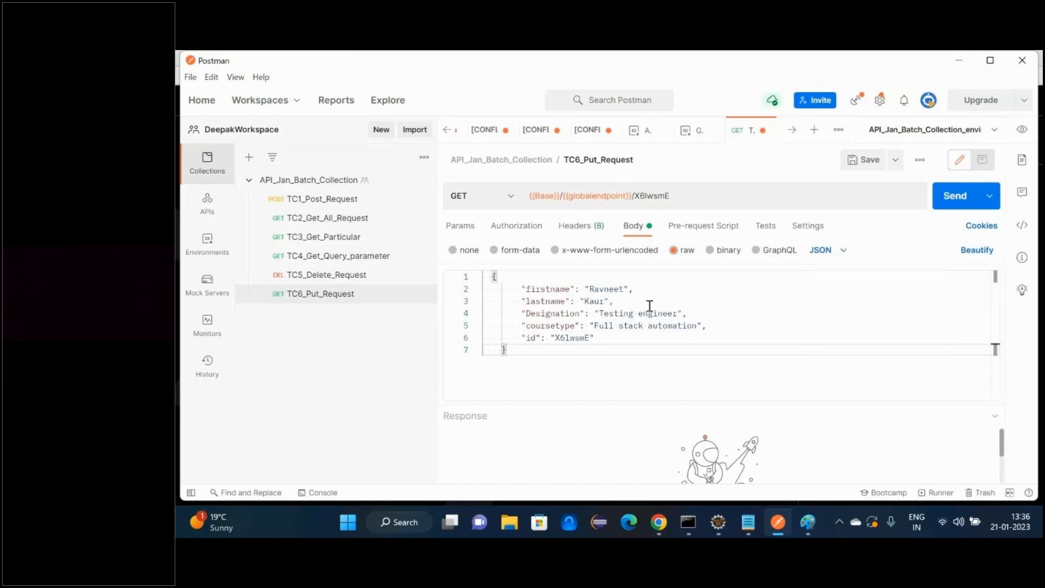
Step: Replace the firstname value in the TC6_Put_Request body with the person's initials and set the request method to PUT
{"action": "double_click", "coordinate": [601, 289]}
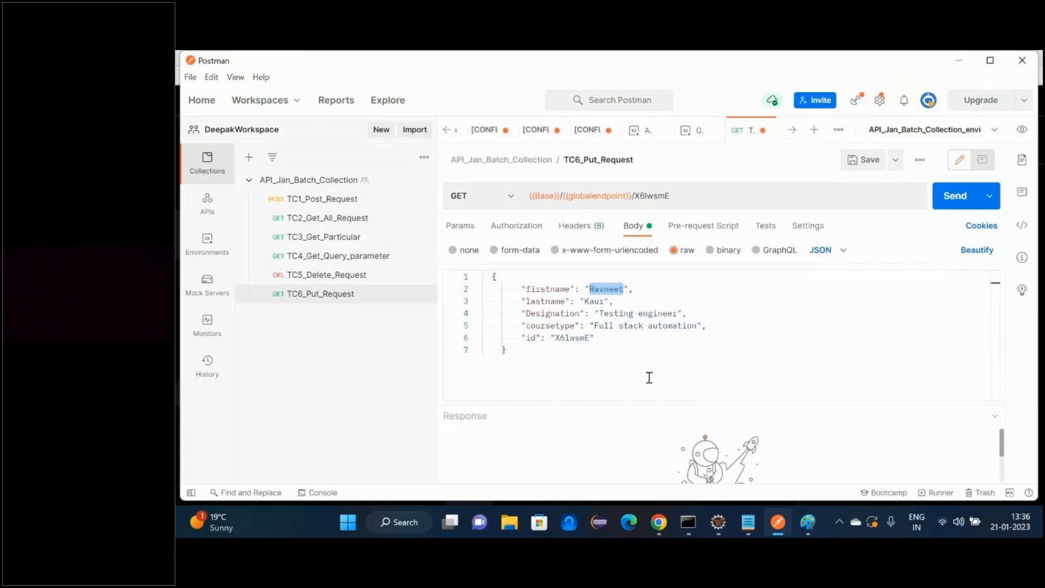
{"action": "type", "text": "RV"}
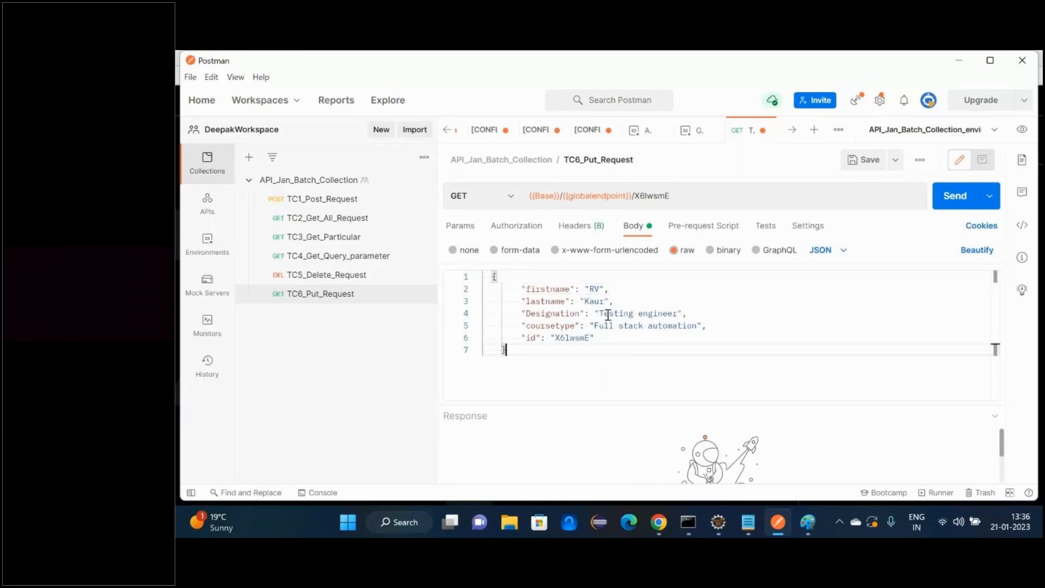
{"action": "double_click", "coordinate": [594, 289]}
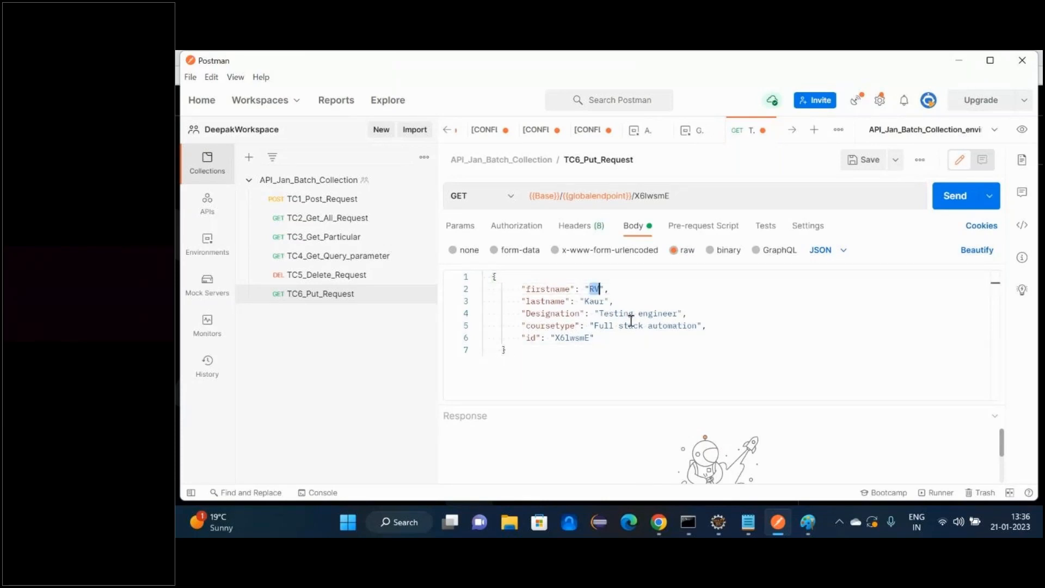
{"action": "left_click_drag", "start_coordinate": [517, 301], "coordinate": [605, 345]}
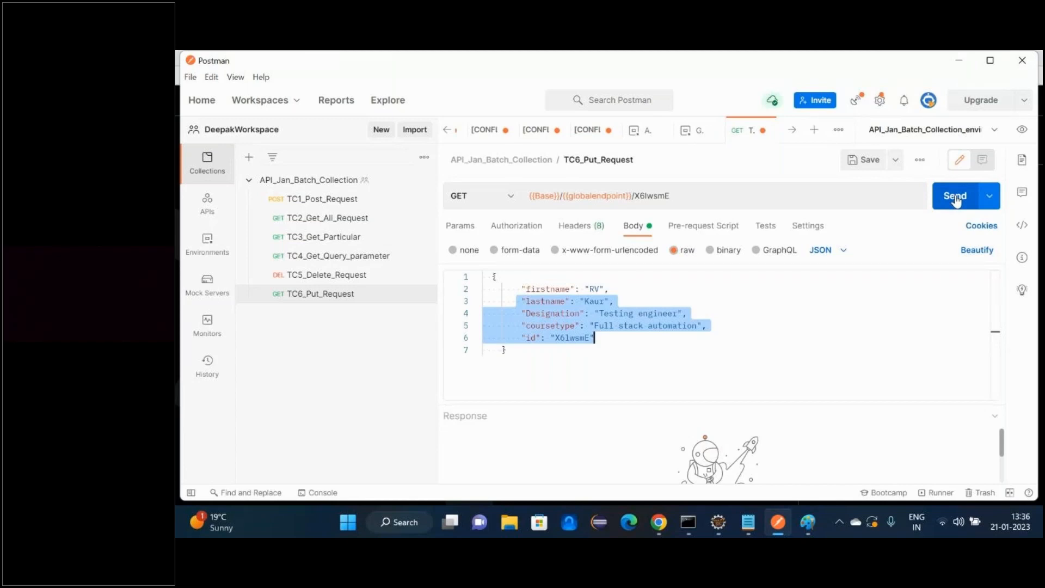
{"action": "left_click", "coordinate": [509, 197]}
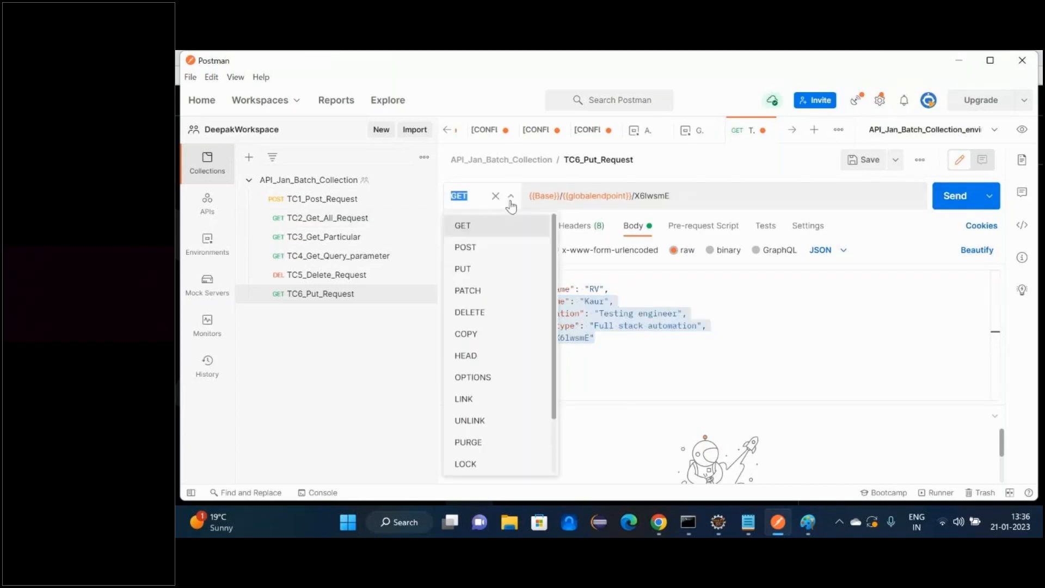
{"action": "left_click", "coordinate": [481, 278]}
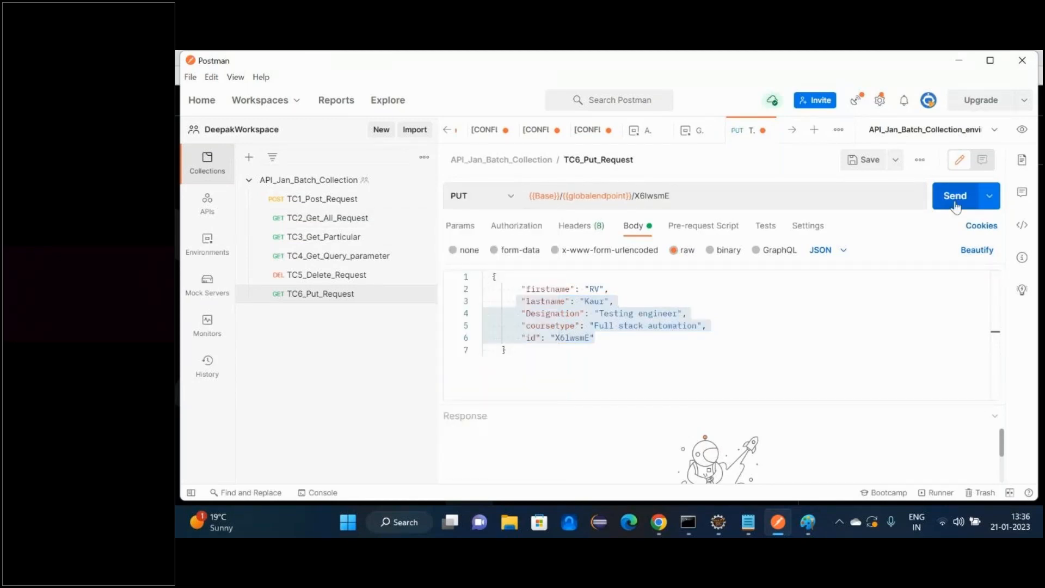
Step: Send TC6_Put_Request and check the firstname value in the response
{"action": "left_click", "coordinate": [956, 196]}
{"action": "left_click_drag", "start_coordinate": [681, 401], "coordinate": [670, 352]}
{"action": "double_click", "coordinate": [537, 427]}
{"action": "left_click", "coordinate": [569, 426]}
{"action": "double_click", "coordinate": [570, 426]}
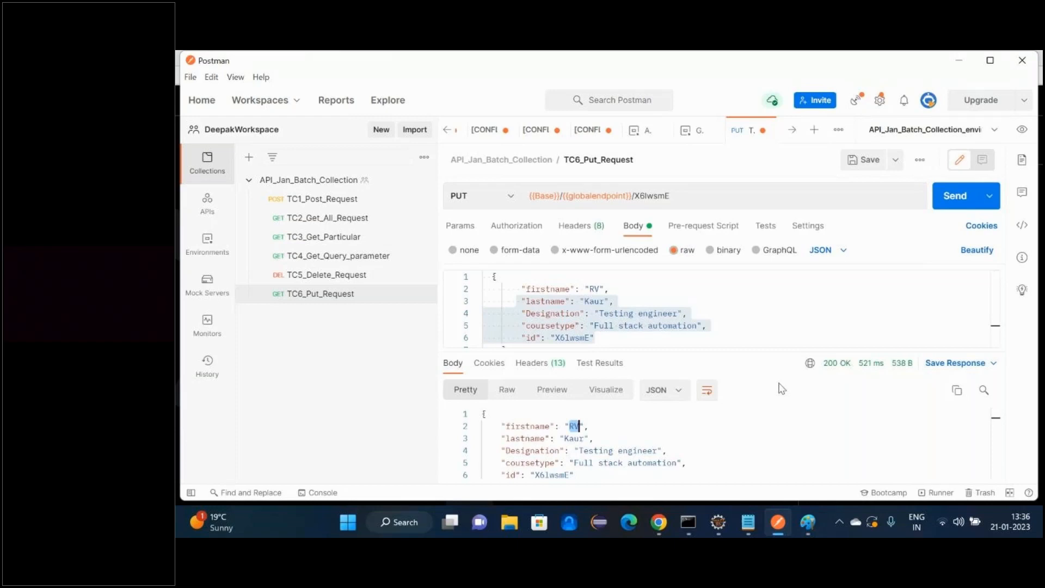
Step: Delete the lastname, Designation, coursetype and id fields from the TC6_Put_Request body and remove the trailing comma after firstname
{"action": "left_click", "coordinate": [518, 299]}
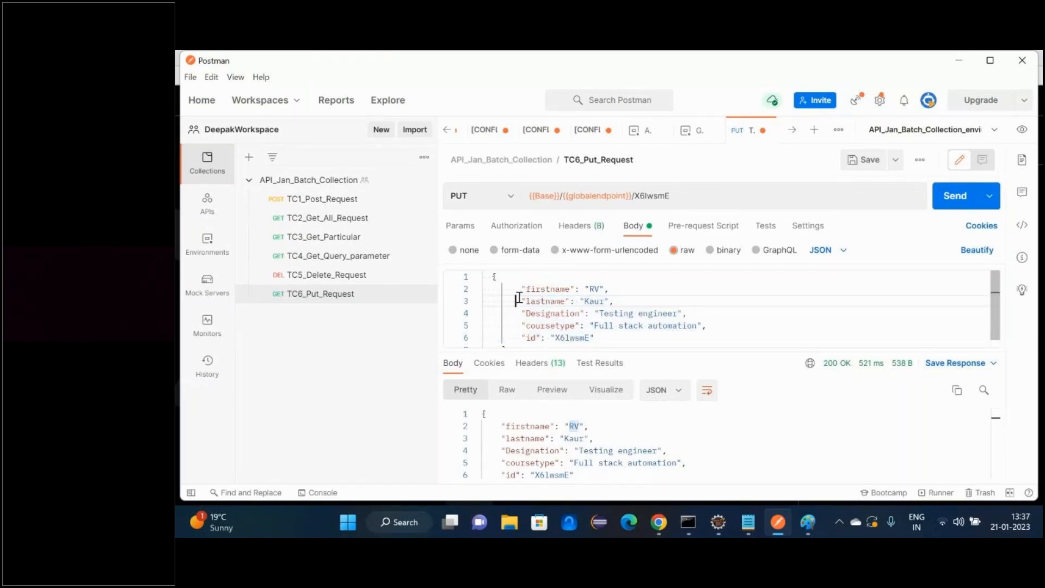
{"action": "left_click_drag", "start_coordinate": [519, 297], "coordinate": [598, 337]}
{"action": "key", "text": "BackSpace"}
{"action": "left_click", "coordinate": [611, 289]}
{"action": "key", "text": "BackSpace"}
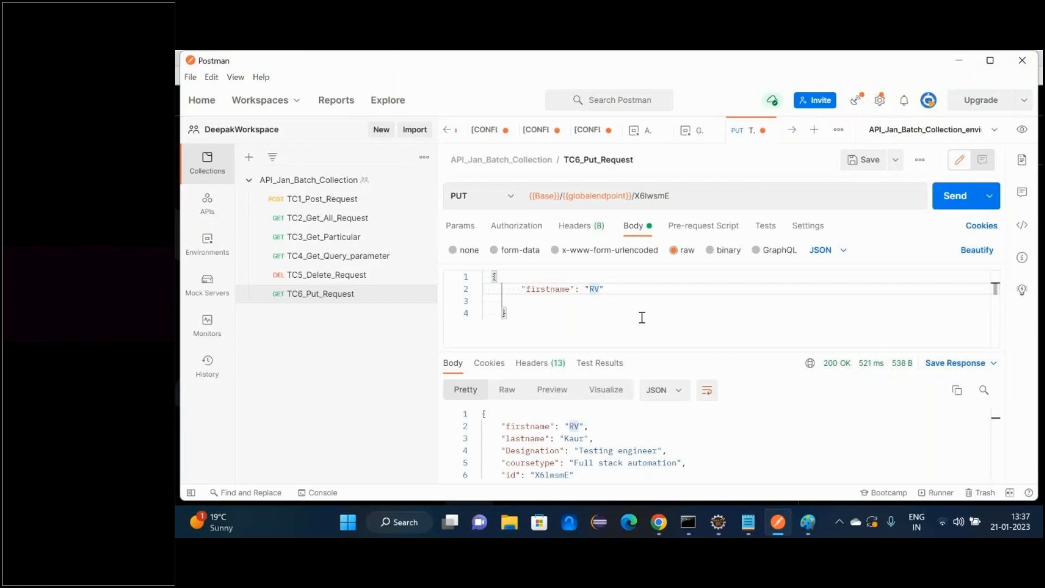
Step: Set firstname to the person's full first name in the reduced TC6_Put_Request body, send the PUT request and check the returned fields
{"action": "type", "text": "ave"}
{"action": "type", "text": "e"}
{"action": "type", "text": "et"}
{"action": "left_click", "coordinate": [949, 206]}
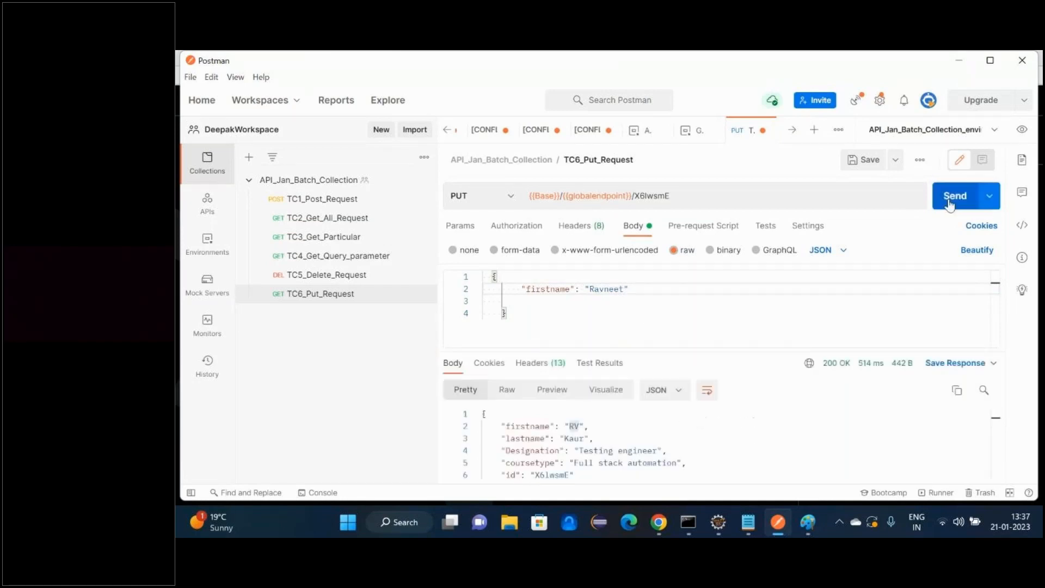
{"action": "double_click", "coordinate": [552, 438]}
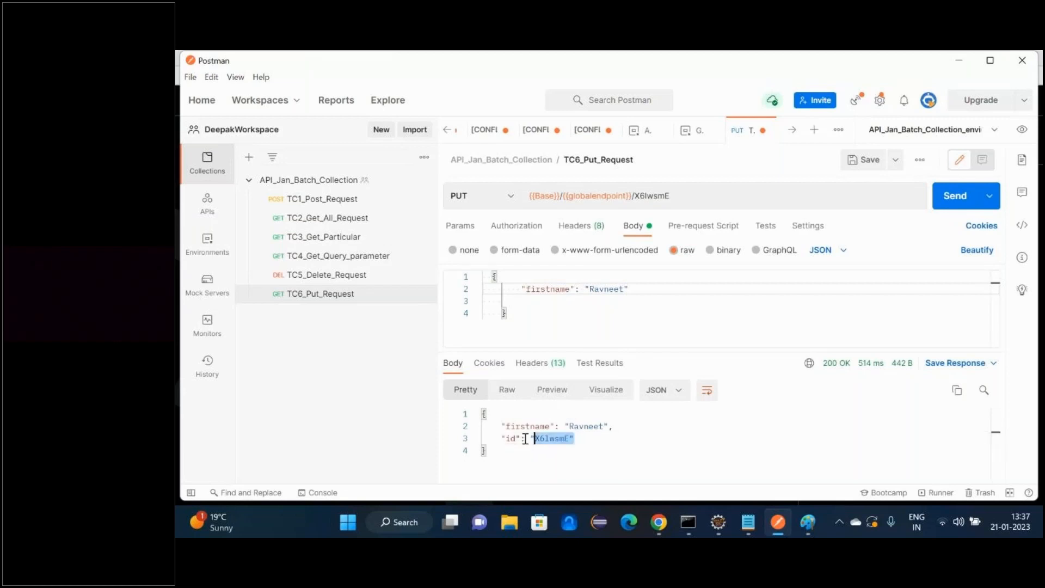
Step: Switch to the janbatch file in Notepad and examine the first record's remaining fields
{"action": "key", "text": "alt+Tab"}
{"action": "left_click", "coordinate": [222, 205]}
{"action": "left_click_drag", "start_coordinate": [209, 194], "coordinate": [347, 205]}
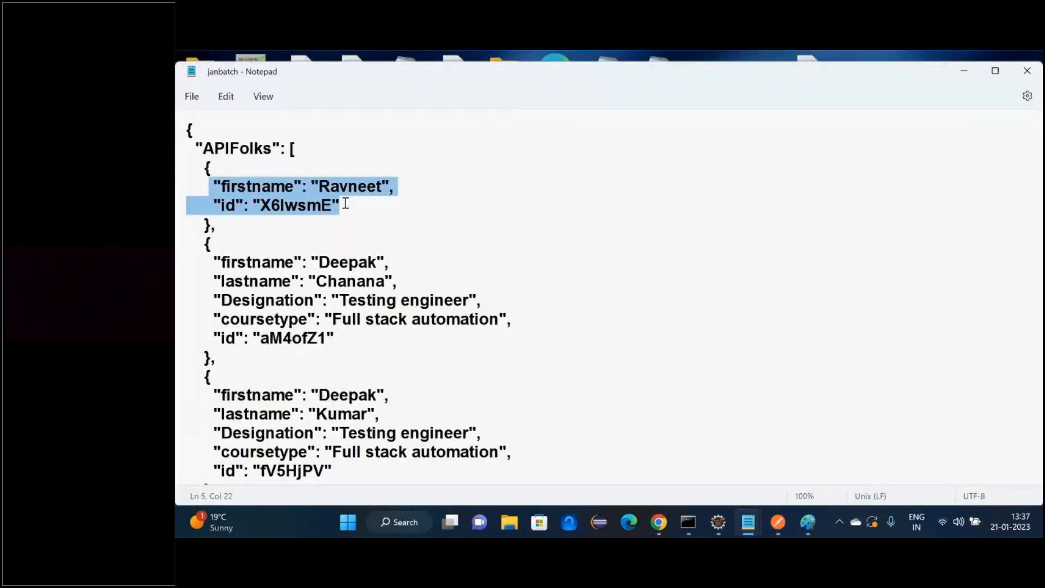
{"action": "left_click", "coordinate": [255, 266]}
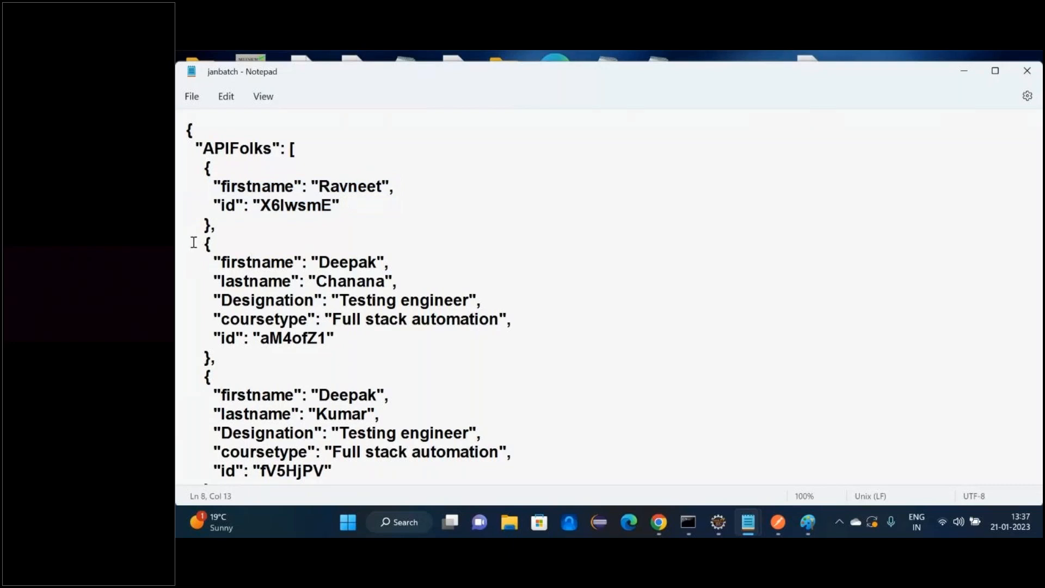
Step: Replace the TC6_Put_Request body in Postman with the second record's JSON object copied from the janbatch file
{"action": "left_click_drag", "start_coordinate": [194, 242], "coordinate": [213, 351]}
{"action": "key", "text": "ctrl+c"}
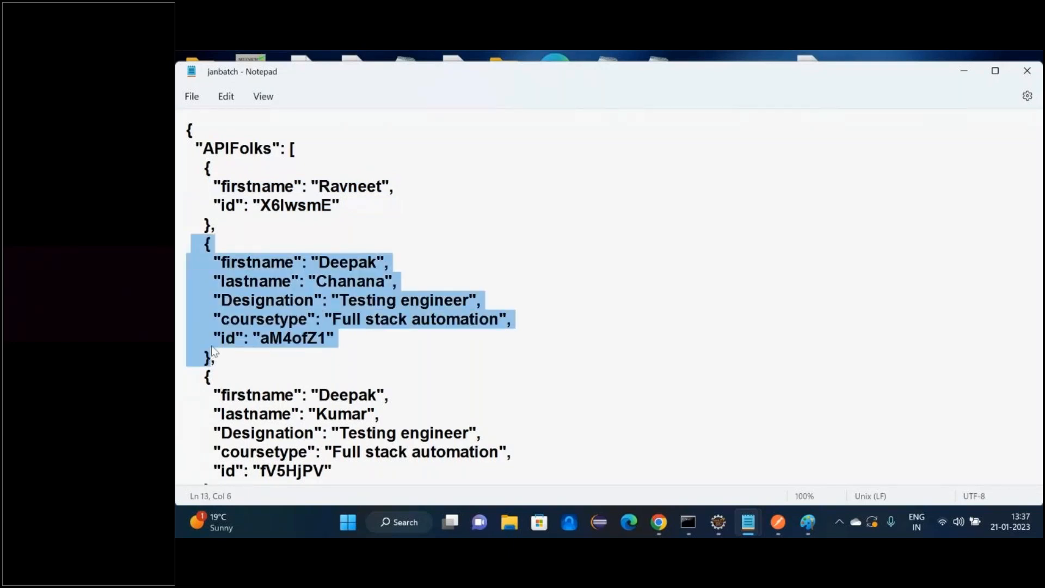
{"action": "left_click", "coordinate": [1028, 74]}
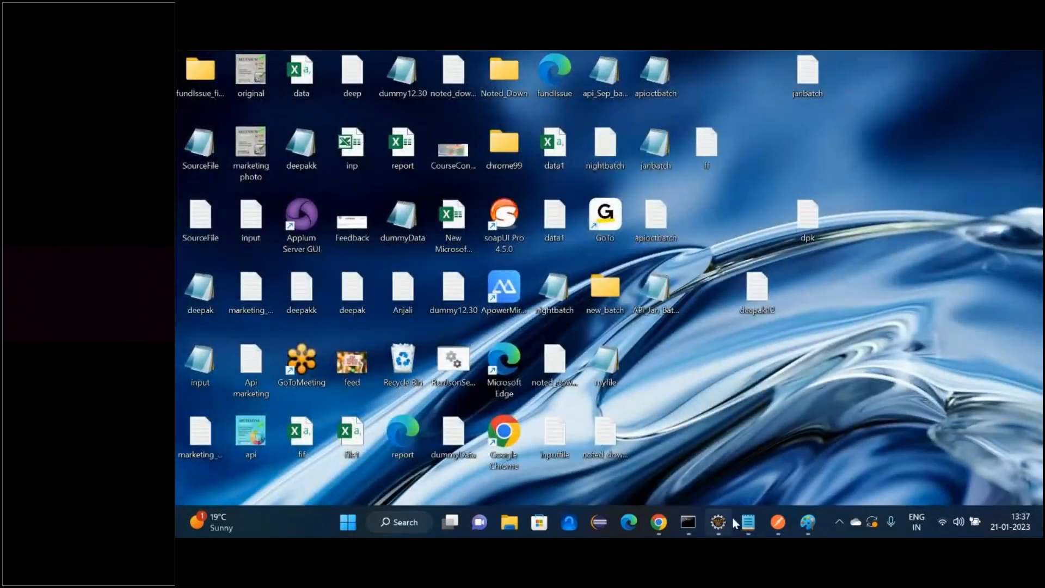
{"action": "left_click", "coordinate": [778, 522]}
{"action": "left_click_drag", "start_coordinate": [541, 308], "coordinate": [482, 275]}
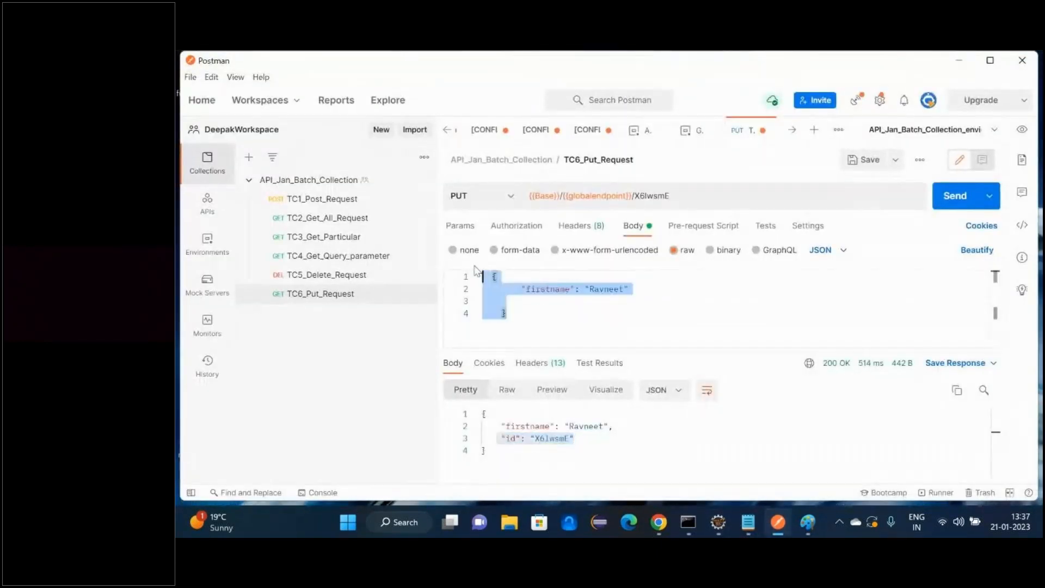
{"action": "key", "text": "BackSpace"}
{"action": "key", "text": "ctrl+v"}
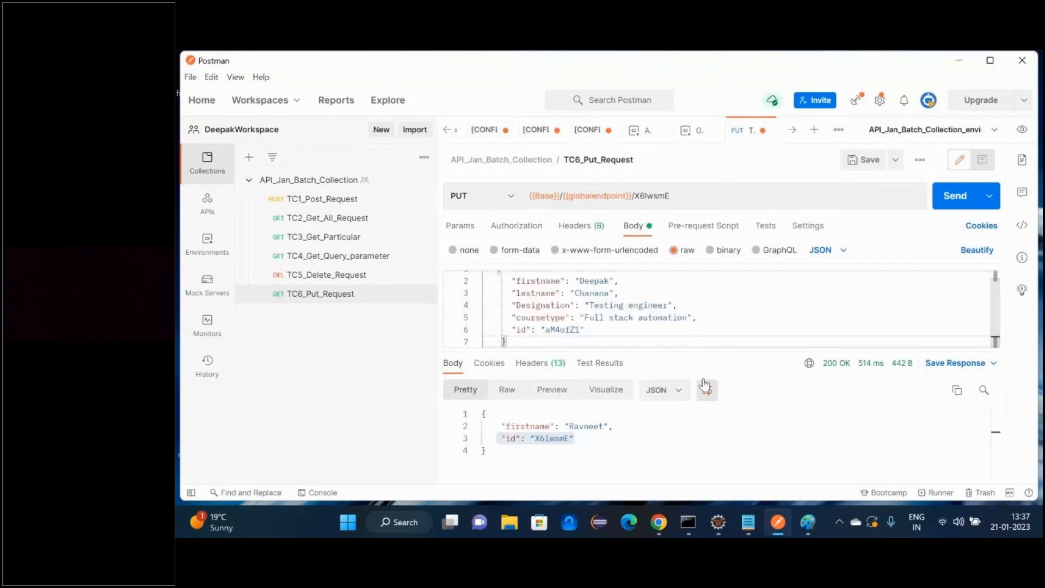
{"action": "left_click_drag", "start_coordinate": [707, 353], "coordinate": [693, 418]}
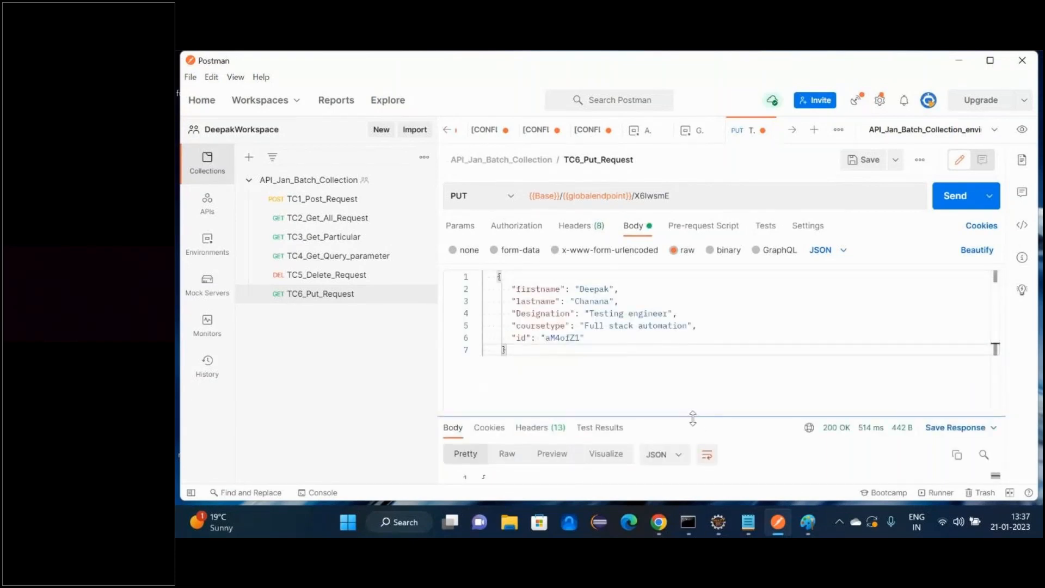
Step: Replace the id at the end of the TC6_Put_Request URL with the second record's id from the body
{"action": "double_click", "coordinate": [562, 337]}
{"action": "key", "text": "ctrl+c"}
{"action": "double_click", "coordinate": [647, 196]}
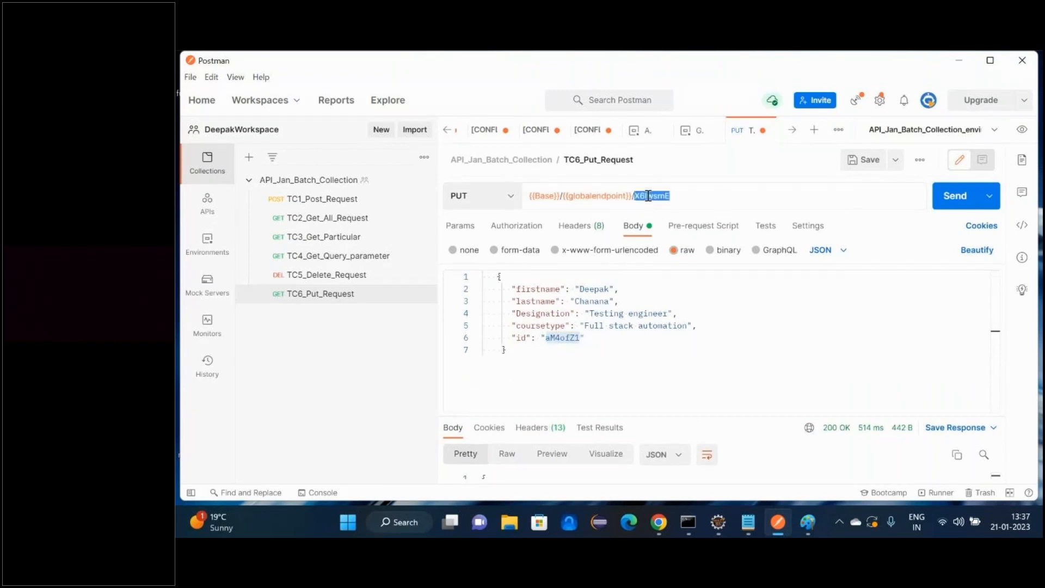
{"action": "key", "text": "ctrl+v"}
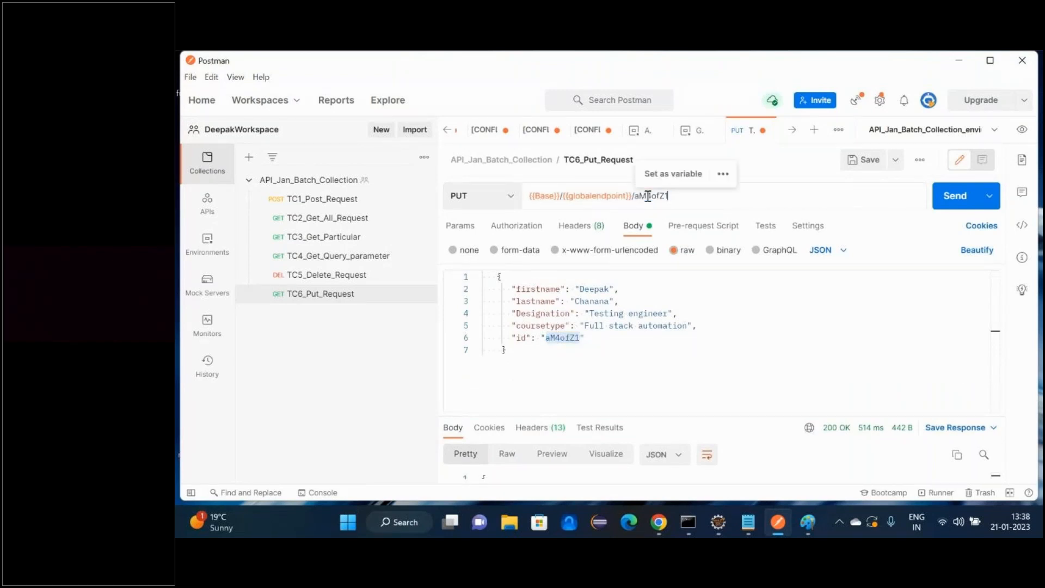
Step: Shorten the firstname value in the TC6_Put_Request body by removing its last two letters
{"action": "left_click", "coordinate": [611, 289]}
{"action": "key", "text": "BackSpace"}
{"action": "key", "text": "BackSpace"}
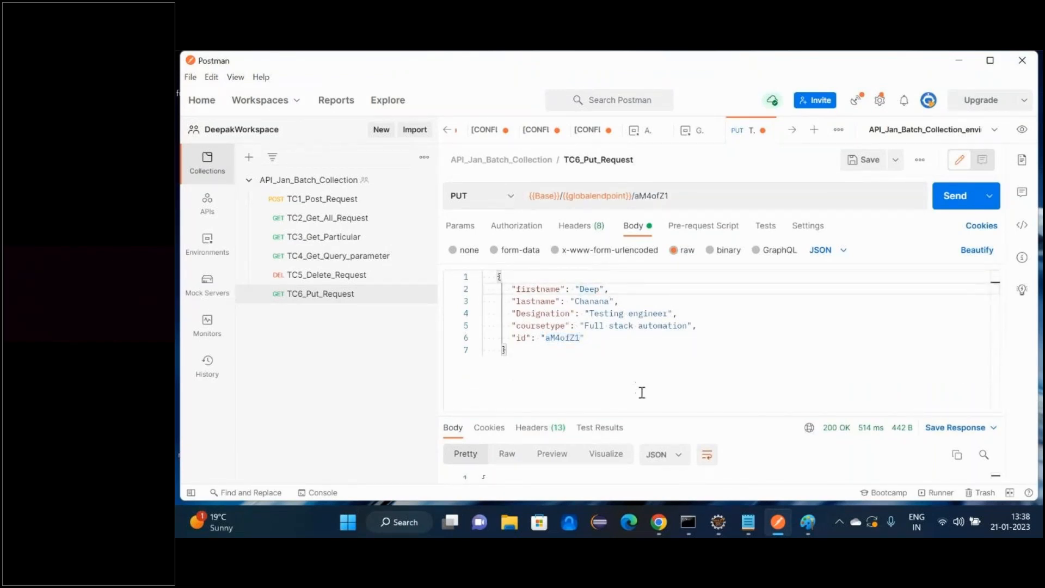
{"action": "left_click", "coordinate": [641, 391]}
{"action": "left_click_drag", "start_coordinate": [682, 416], "coordinate": [683, 362]}
Step: Review the complete set of fields in the TC6_Put_Request body and send the PUT request for the second record
{"action": "left_click_drag", "start_coordinate": [501, 289], "coordinate": [608, 289]}
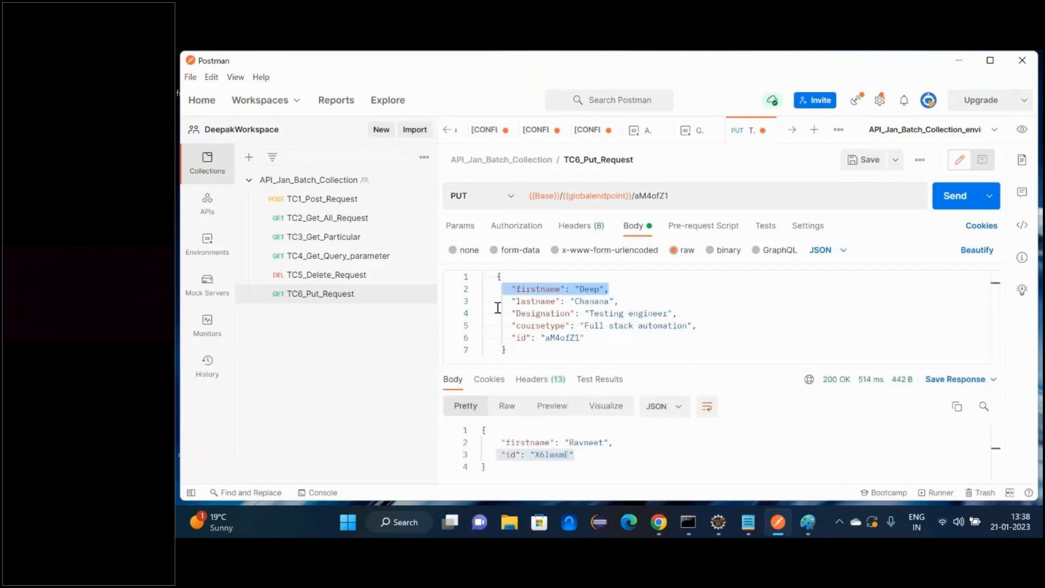
{"action": "left_click_drag", "start_coordinate": [501, 301], "coordinate": [627, 302]}
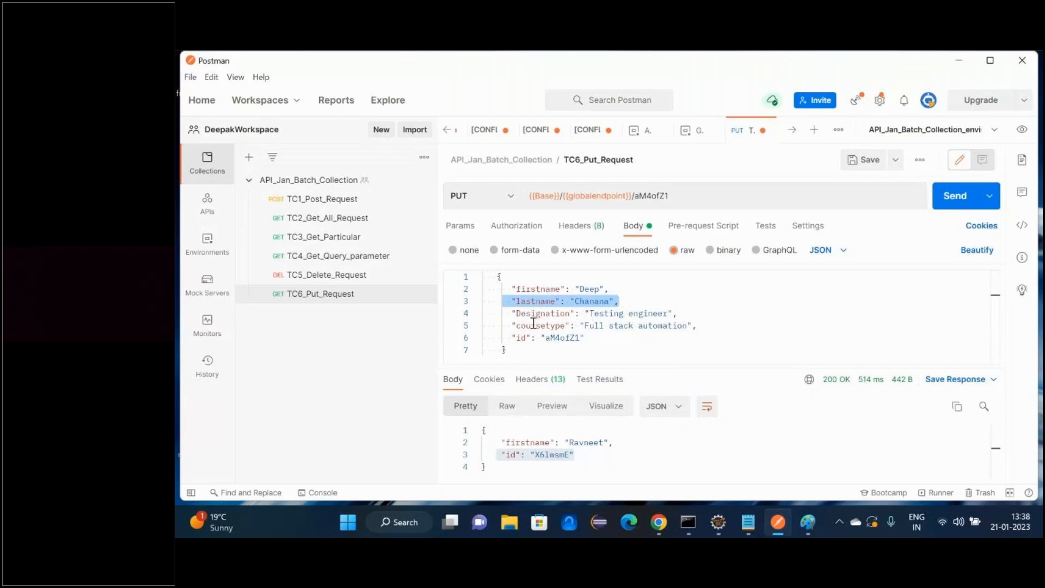
{"action": "left_click_drag", "start_coordinate": [509, 313], "coordinate": [676, 314]}
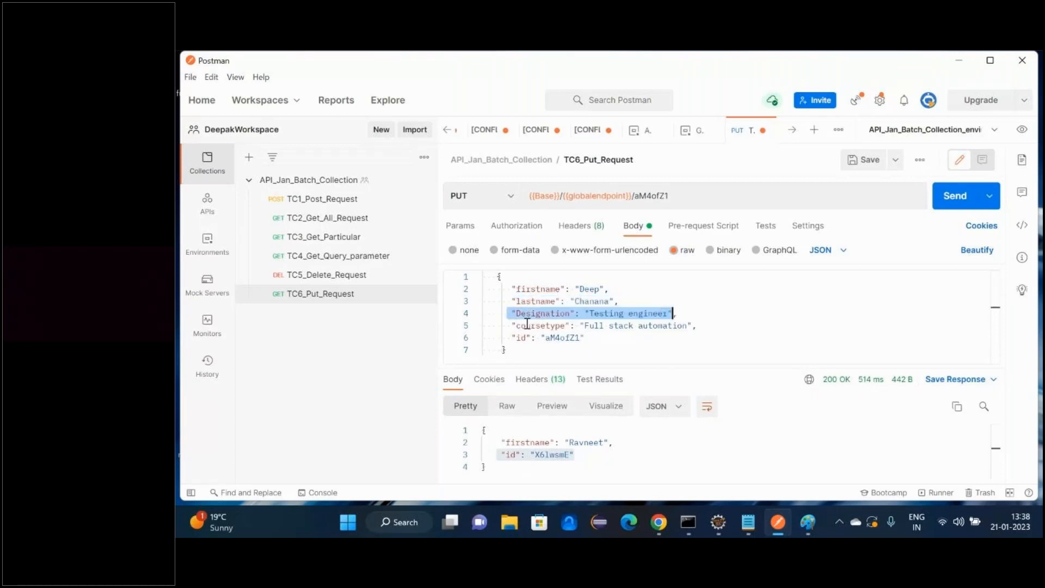
{"action": "left_click", "coordinate": [512, 325]}
{"action": "left_click_drag", "start_coordinate": [512, 325], "coordinate": [696, 325]}
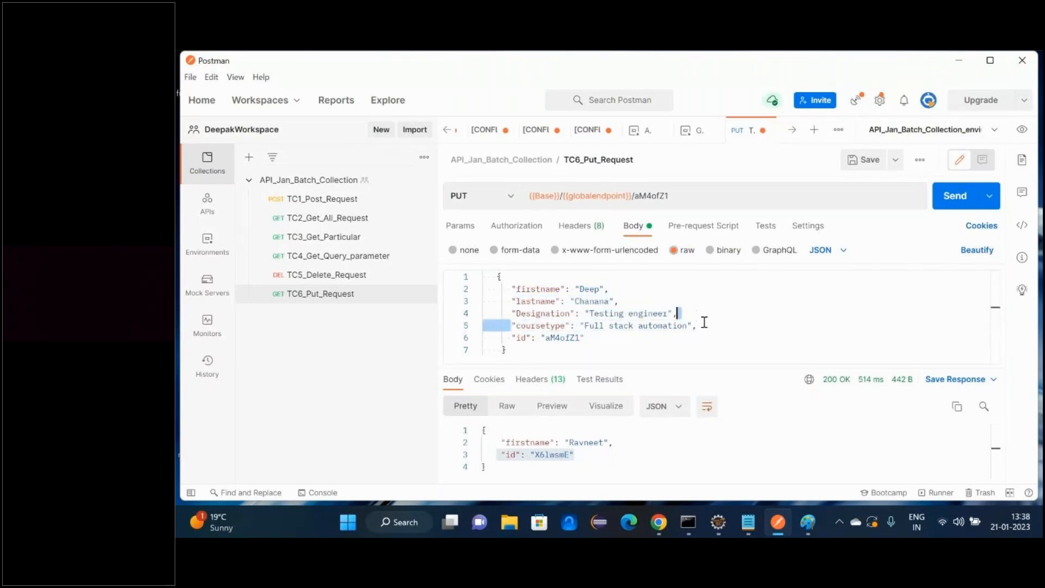
{"action": "left_click_drag", "start_coordinate": [597, 337], "coordinate": [514, 300]}
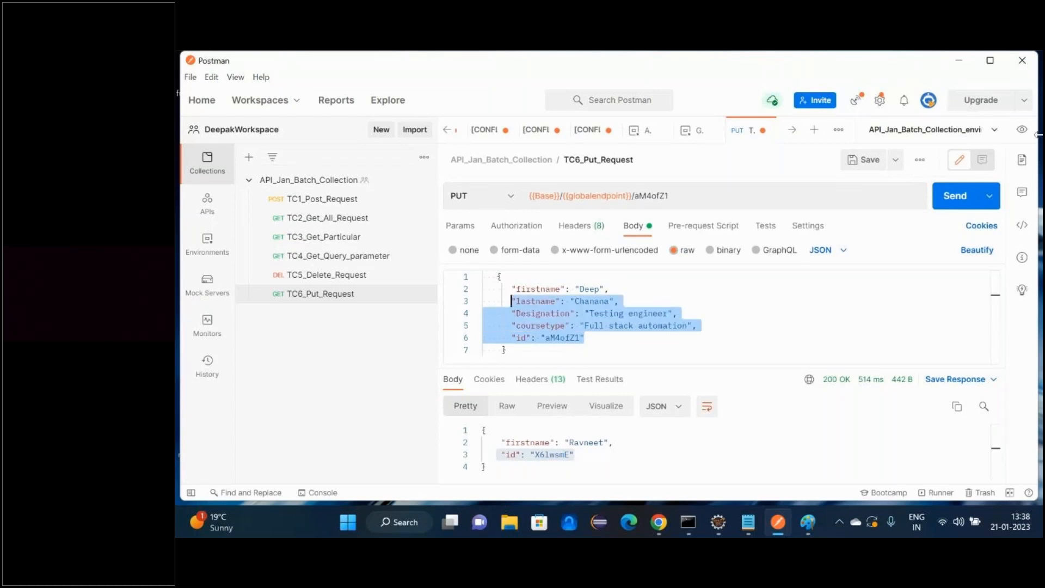
{"action": "left_click", "coordinate": [951, 196]}
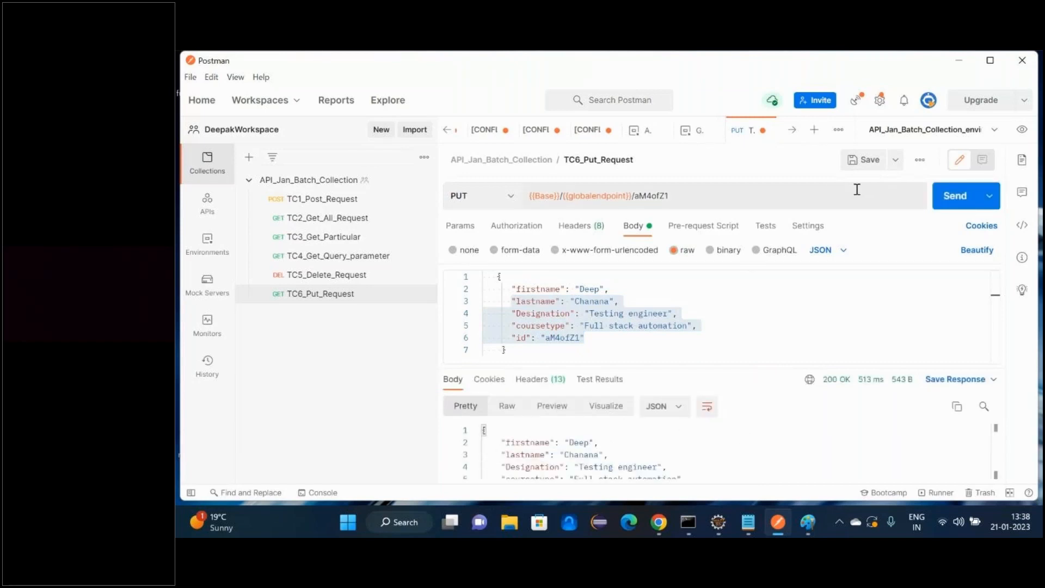
Step: Open the janbatch file in Notepad and check the second record's firstname
{"action": "left_click", "coordinate": [963, 68]}
{"action": "double_click", "coordinate": [663, 148]}
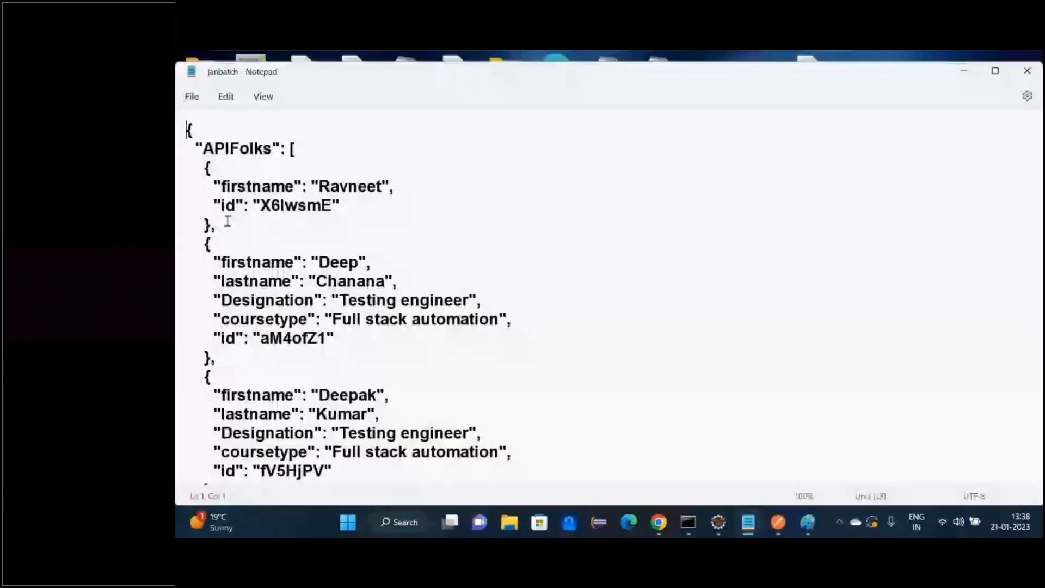
{"action": "left_click_drag", "start_coordinate": [215, 261], "coordinate": [378, 257]}
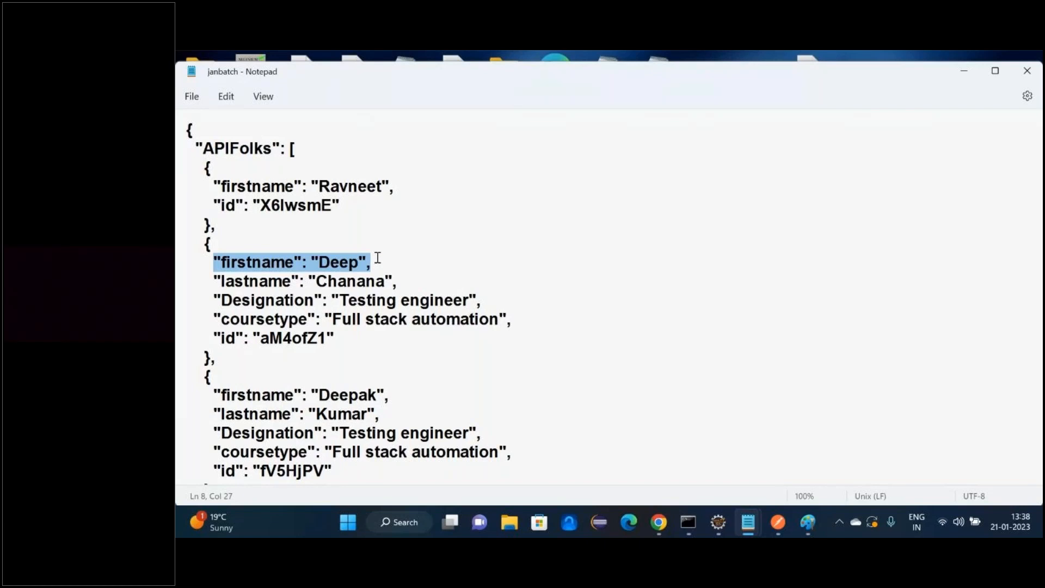
Step: Switch to Postman and add a request named TC7_Patch_Request to API_Jan_Batch_Collection
{"action": "key", "text": "alt+Tab"}
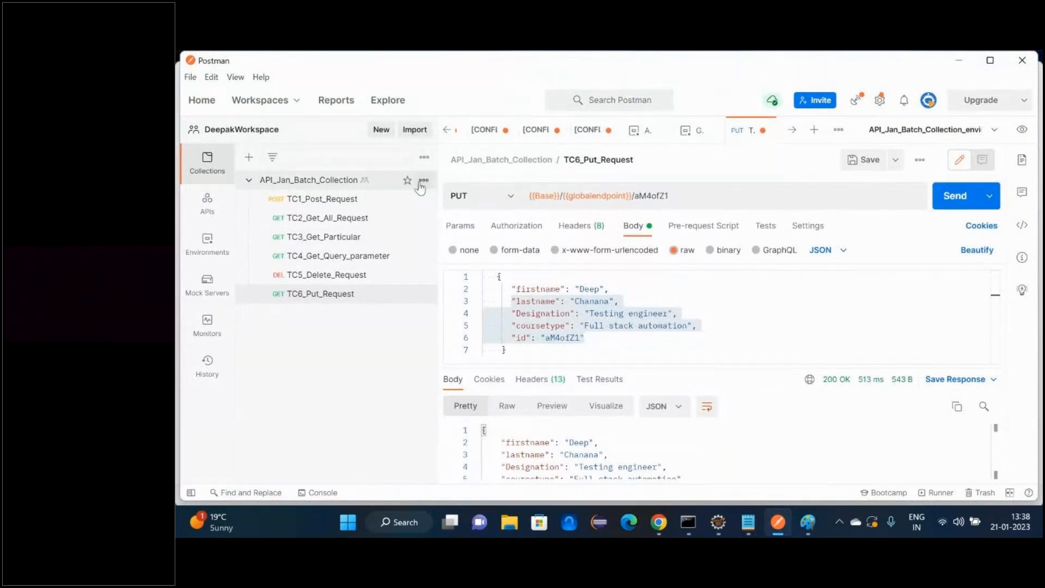
{"action": "left_click", "coordinate": [422, 182]}
{"action": "left_click", "coordinate": [368, 271]}
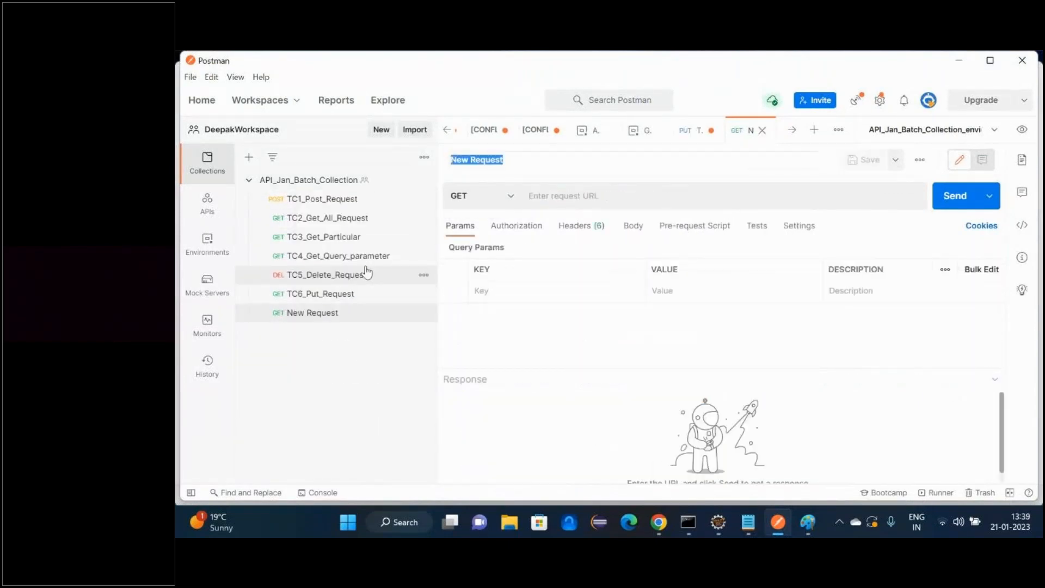
{"action": "left_click", "coordinate": [424, 313]}
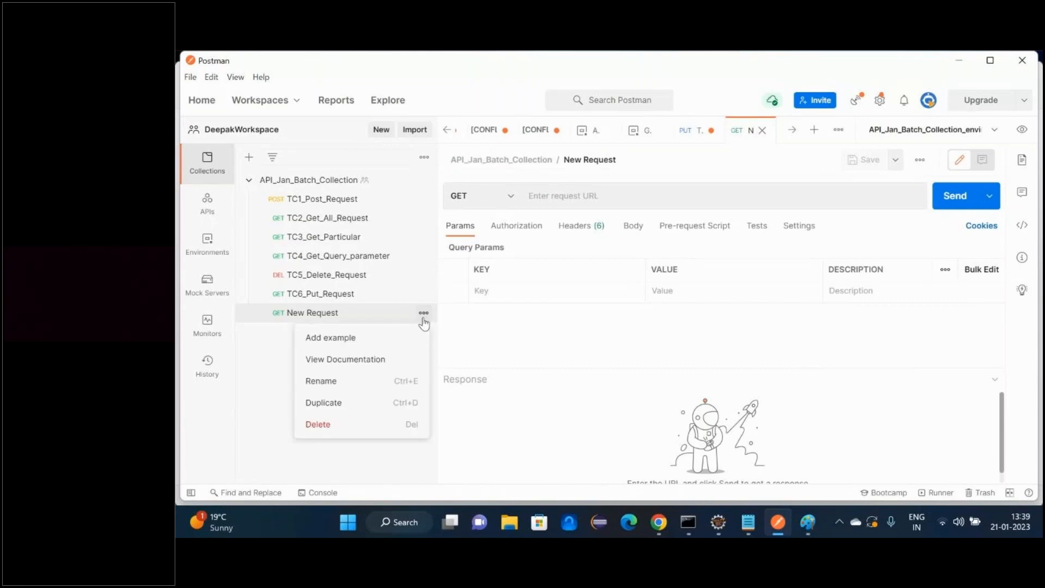
{"action": "left_click", "coordinate": [361, 386]}
{"action": "type", "text": "T"}
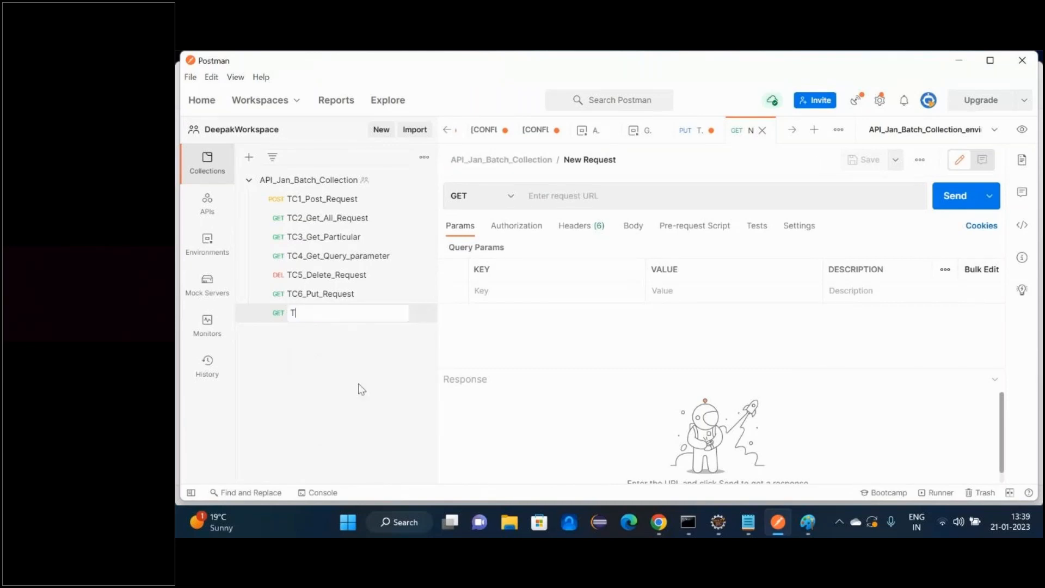
{"action": "type", "text": "C7_Patch_Request"}
{"action": "key", "text": "Return"}
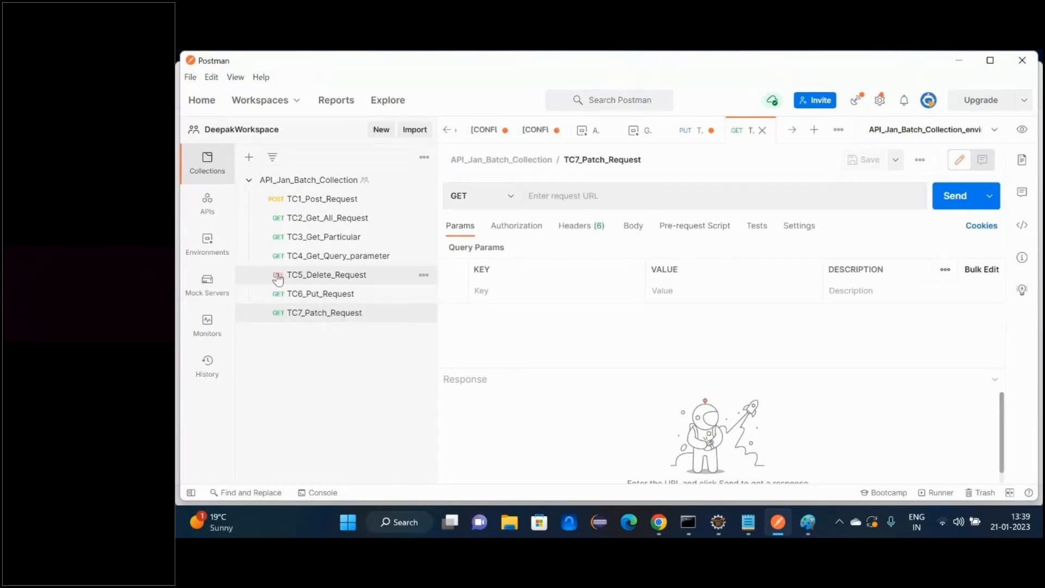
Step: Copy the URL from TC6_Put_Request into TC7_Patch_Request and set the request method to PATCH
{"action": "left_click", "coordinate": [310, 294]}
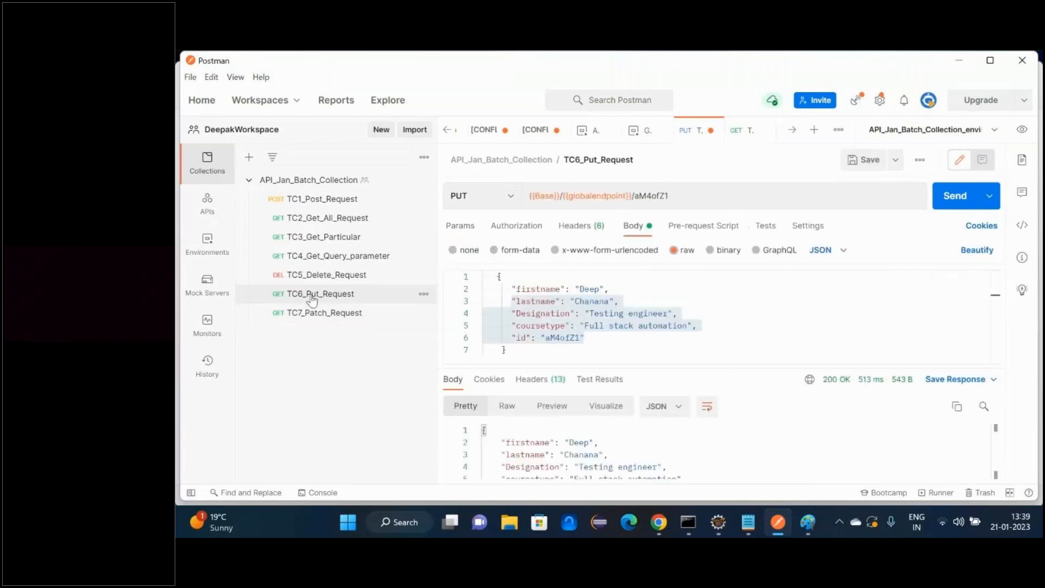
{"action": "left_click", "coordinate": [688, 195]}
{"action": "key", "text": "ctrl+a"}
{"action": "key", "text": "ctrl+c"}
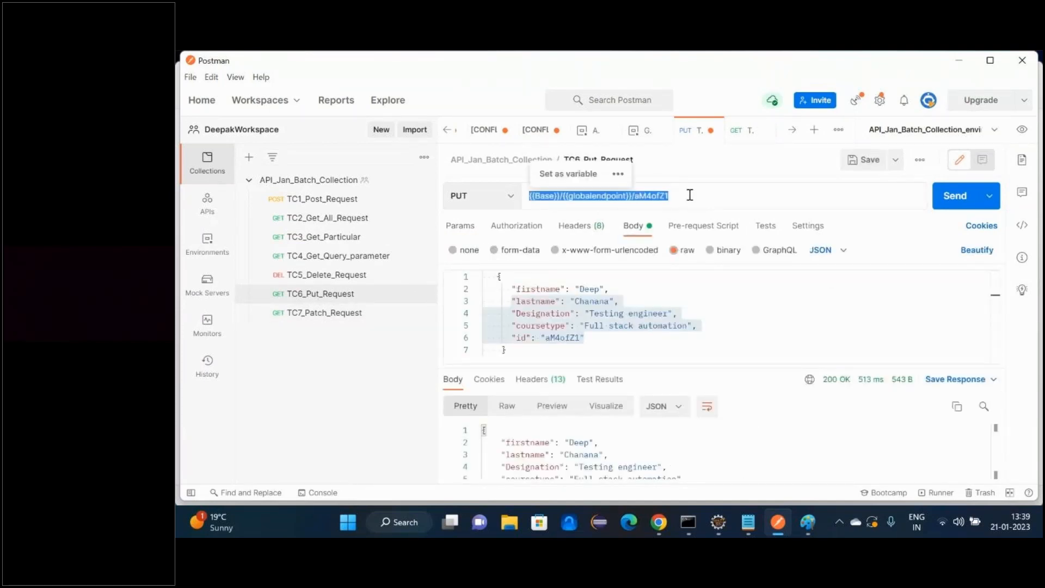
{"action": "left_click", "coordinate": [356, 317]}
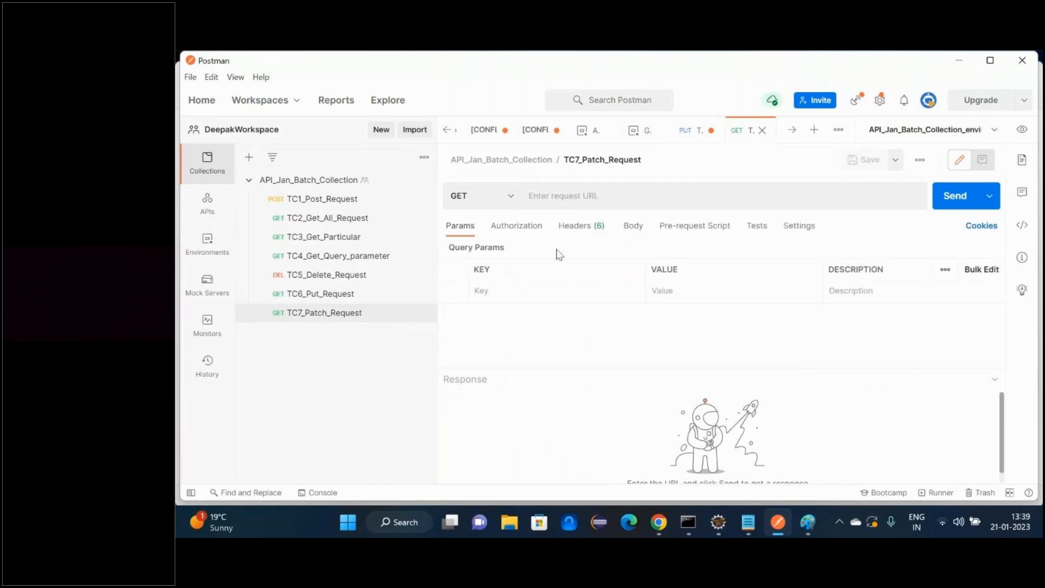
{"action": "left_click", "coordinate": [557, 205]}
{"action": "key", "text": "ctrl+v"}
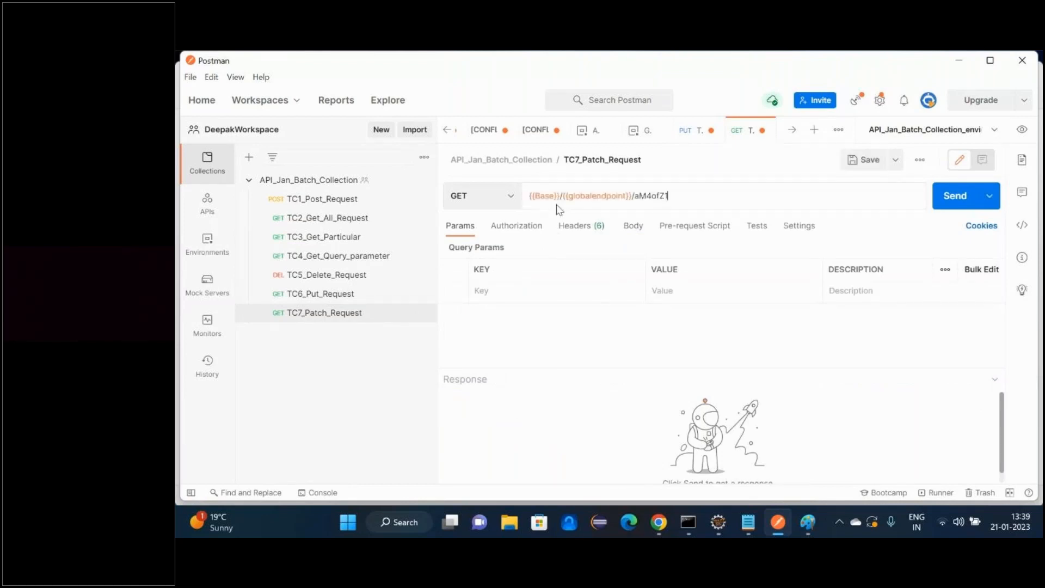
{"action": "left_click", "coordinate": [497, 197]}
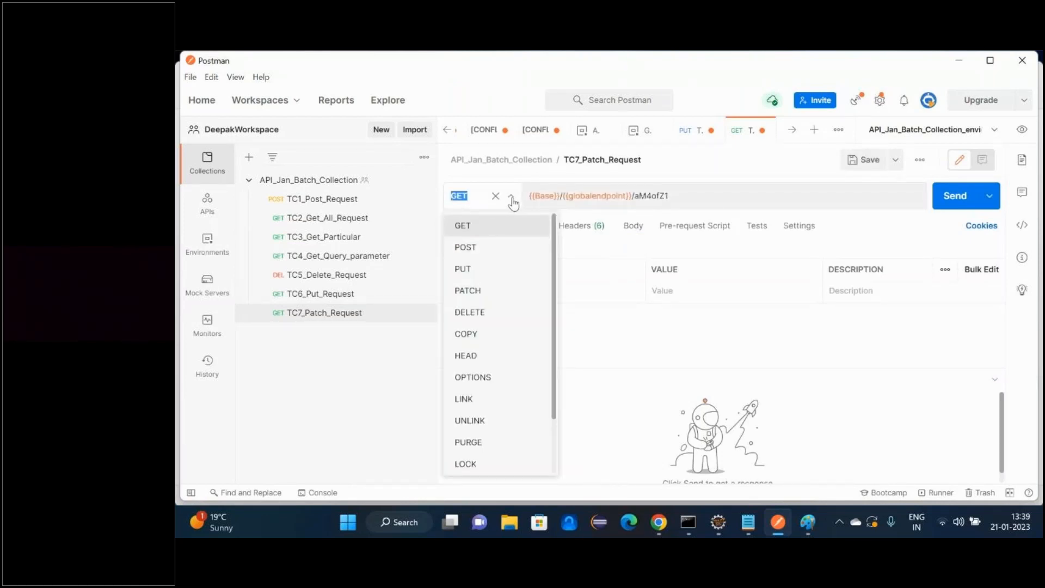
{"action": "left_click", "coordinate": [474, 290]}
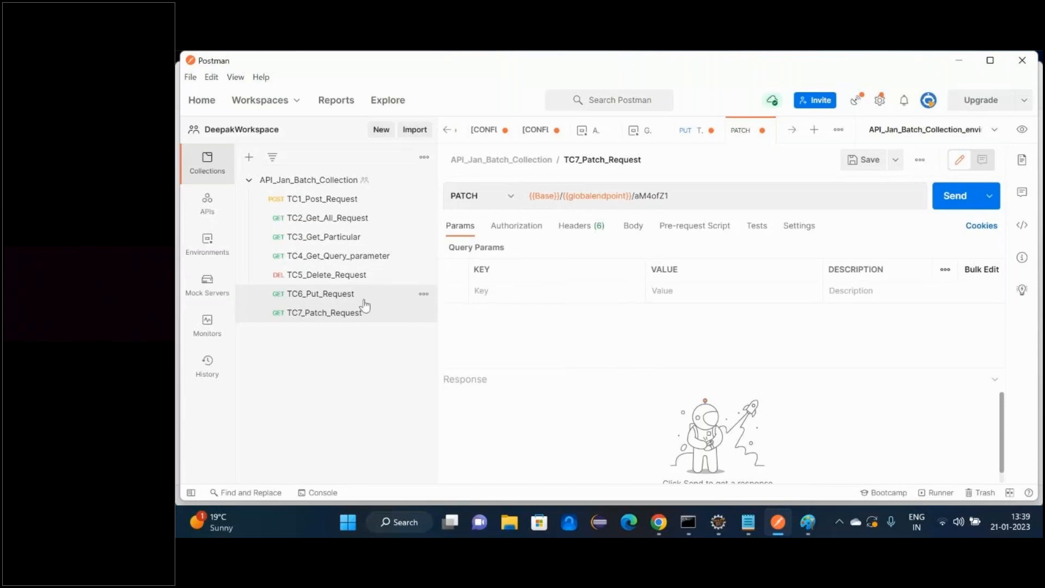
Step: Copy the opening brace and the firstname entry, without its trailing comma, from the TC6_Put_Request body
{"action": "left_click", "coordinate": [364, 300]}
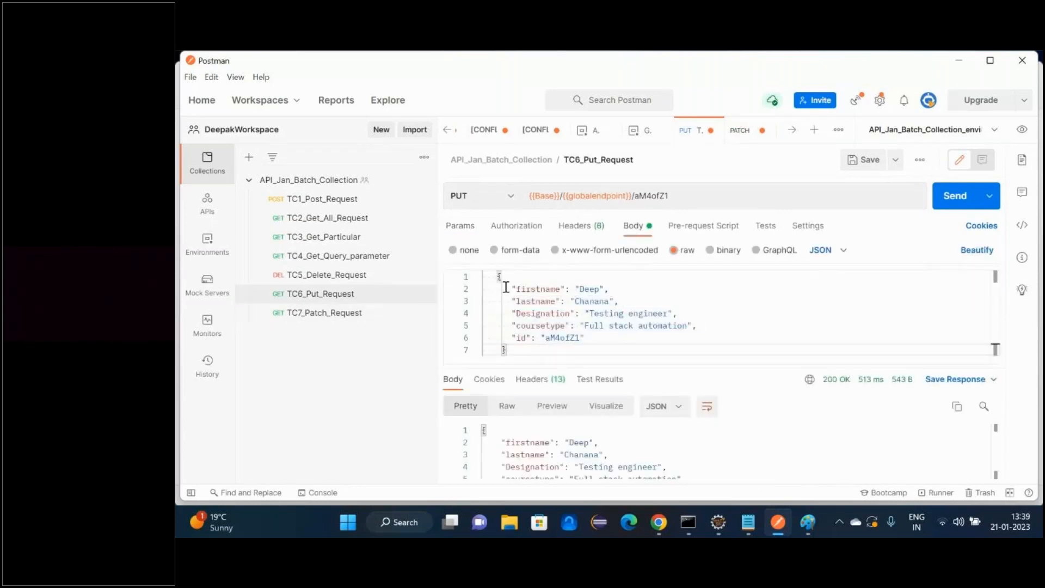
{"action": "left_click_drag", "start_coordinate": [506, 289], "coordinate": [621, 285]}
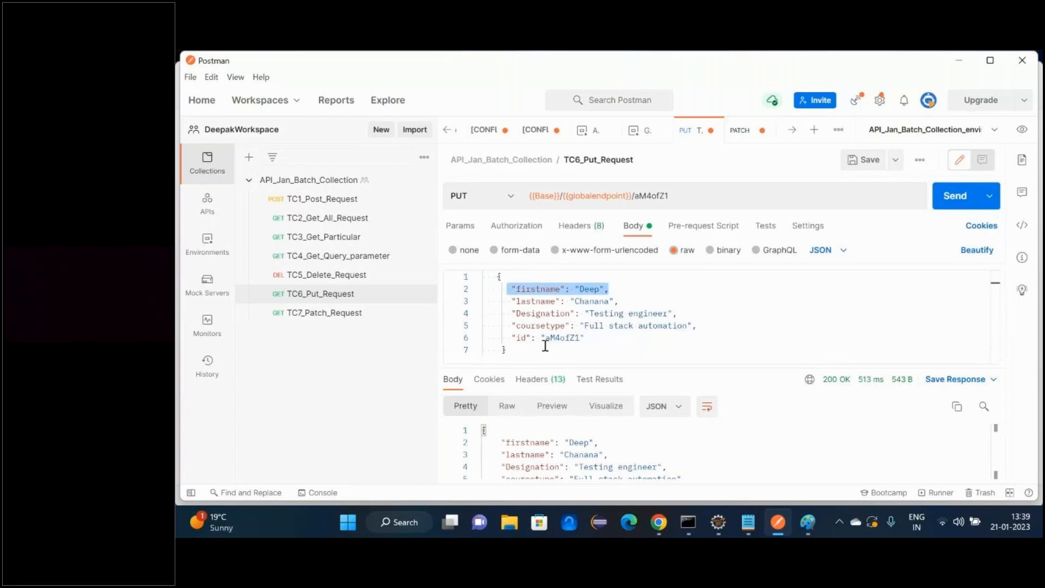
{"action": "left_click", "coordinate": [496, 274]}
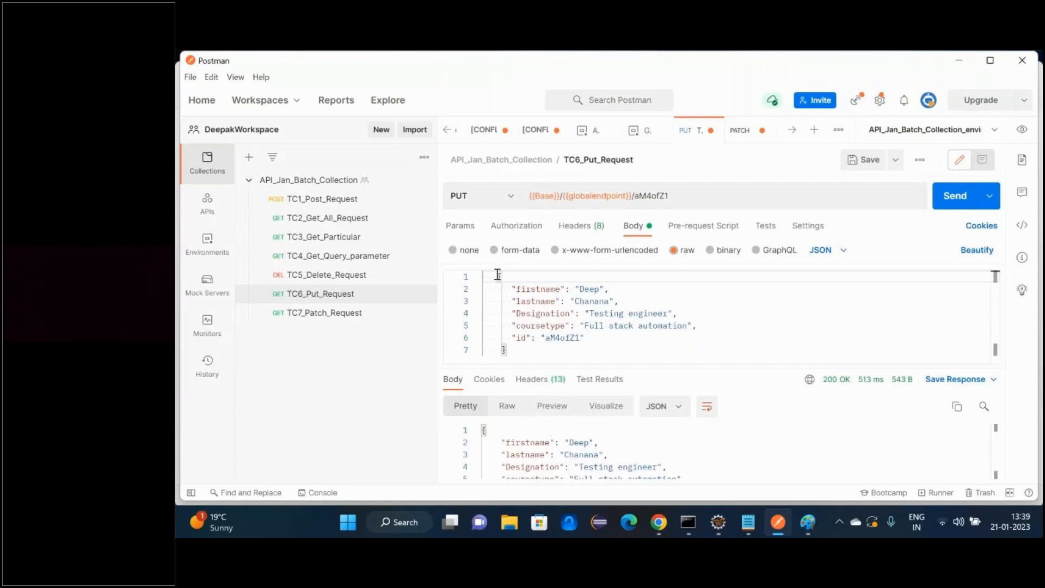
{"action": "left_click_drag", "start_coordinate": [496, 274], "coordinate": [605, 286]}
{"action": "key", "text": "ctrl+c"}
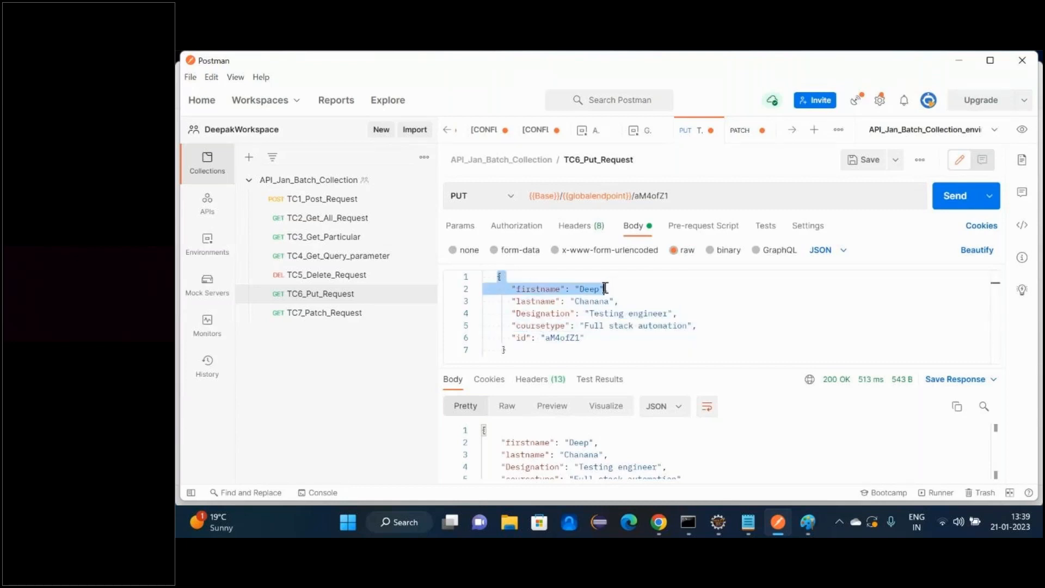
Step: Paste the copied firstname entry into TC7_Patch_Request as a raw body, add the closing brace and set the format to JSON
{"action": "left_click", "coordinate": [336, 317]}
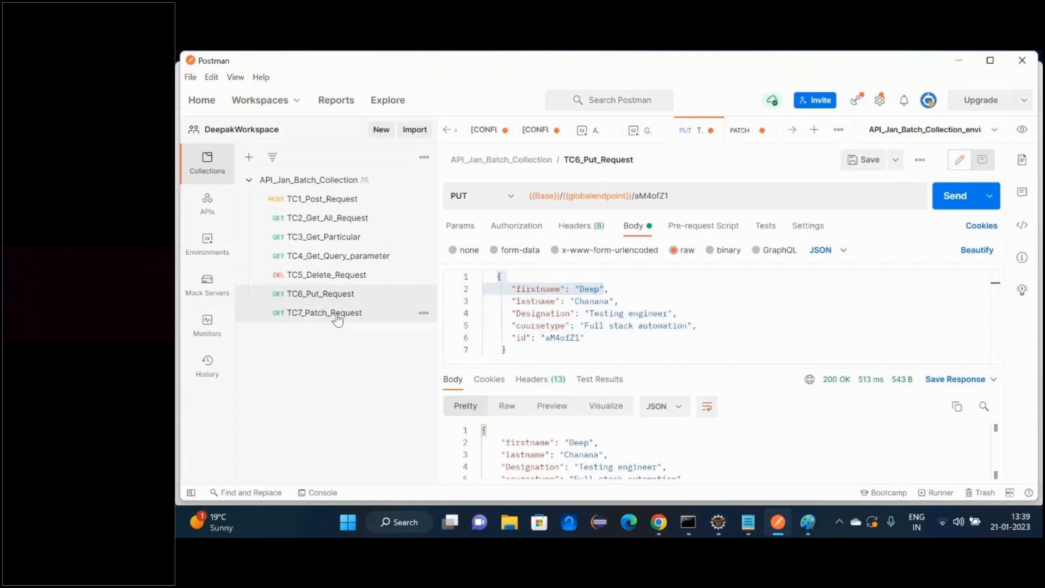
{"action": "left_click", "coordinate": [632, 225]}
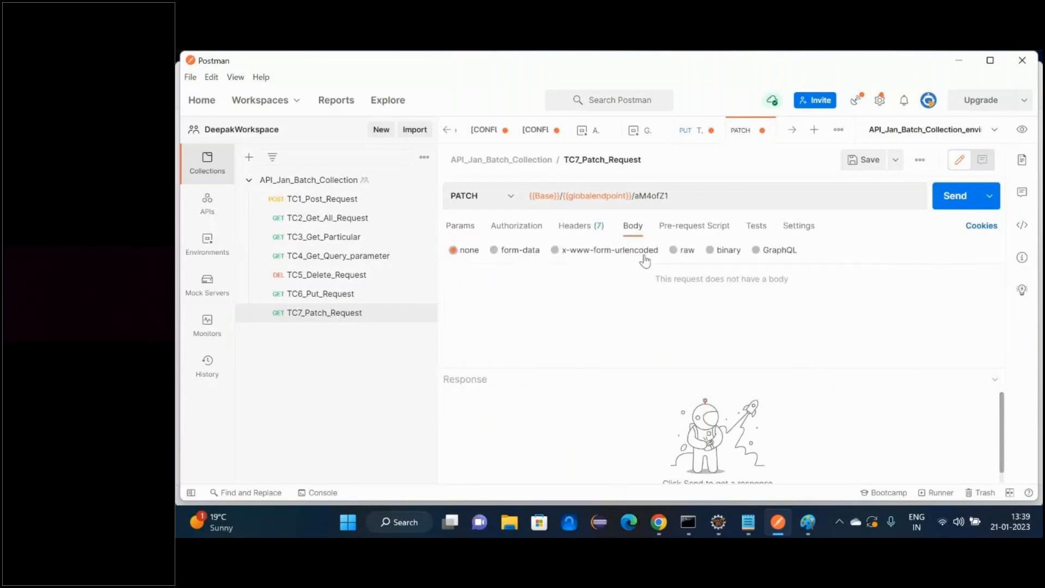
{"action": "left_click", "coordinate": [674, 251]}
{"action": "left_click", "coordinate": [548, 296]}
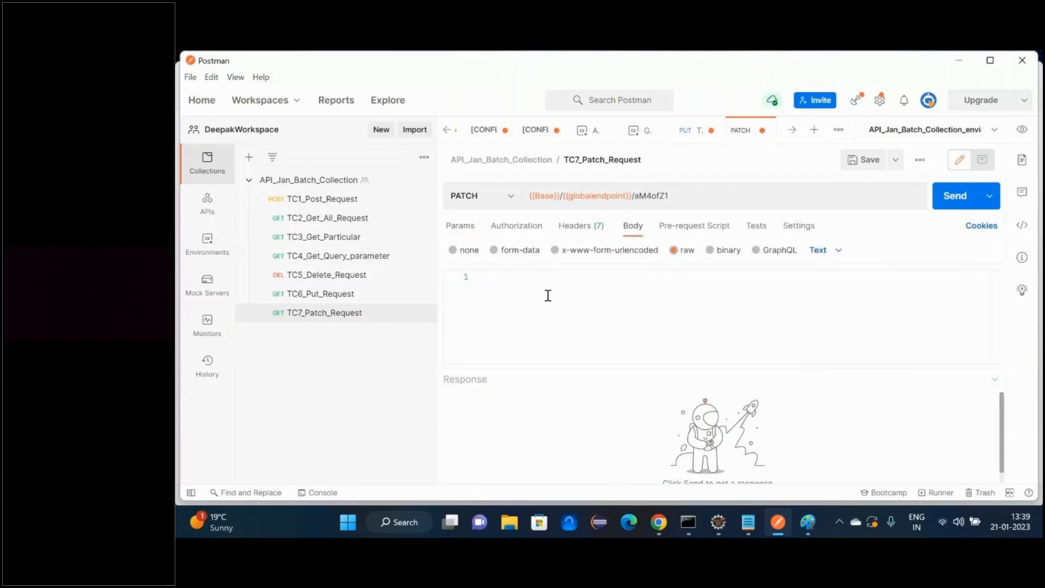
{"action": "key", "text": "ctrl+v"}
{"action": "key", "text": "Return"}
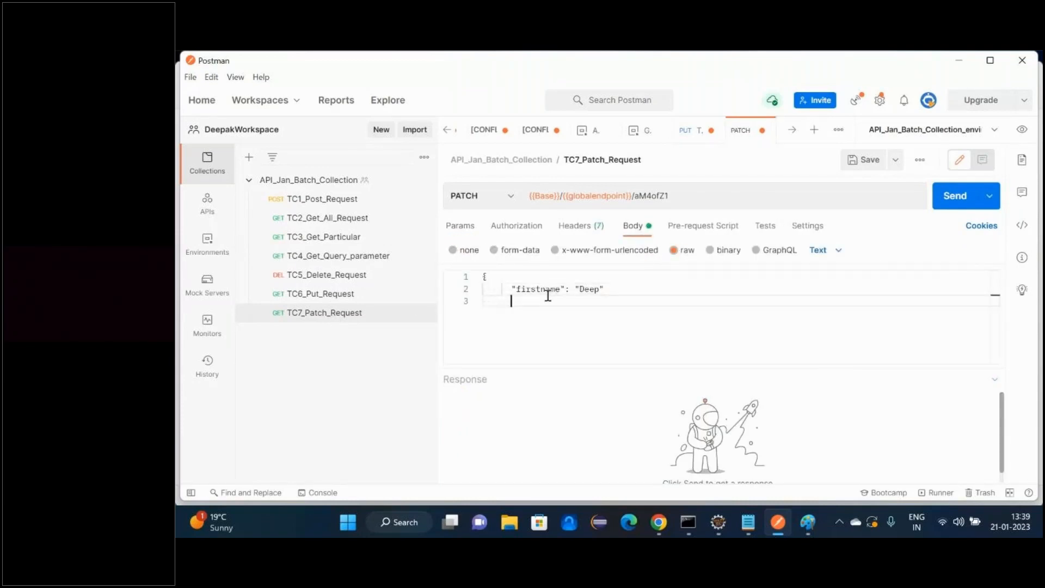
{"action": "type", "text": "}"}
{"action": "left_click", "coordinate": [817, 249]}
{"action": "left_click", "coordinate": [825, 316]}
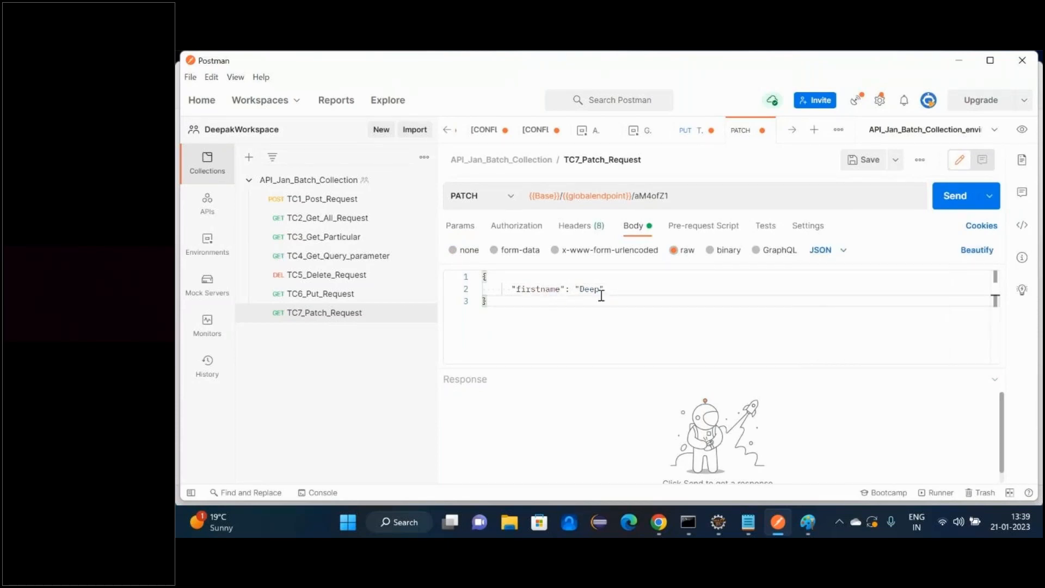
Step: Replace the firstname value in the TC7_Patch_Request body with shortened initials, send the request and review the remaining fields in the response
{"action": "double_click", "coordinate": [584, 289]}
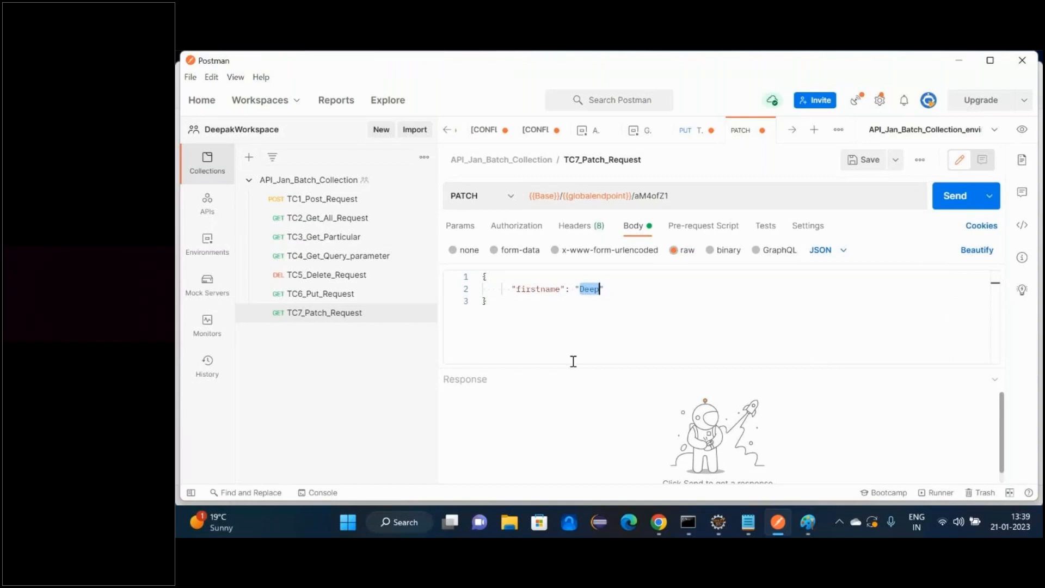
{"action": "key", "text": "BackSpace"}
{"action": "type", "text": "DPK"}
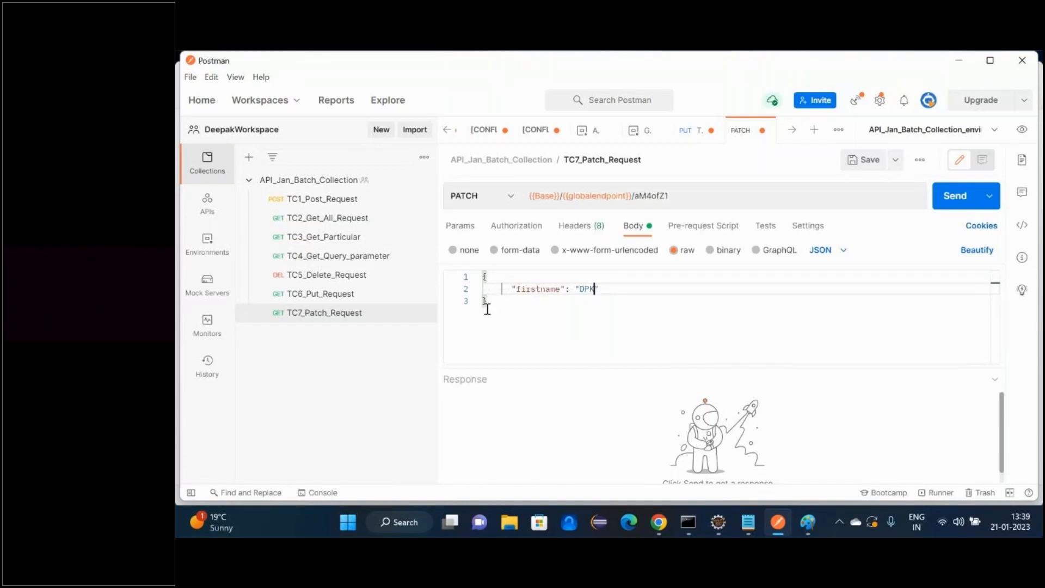
{"action": "left_click", "coordinate": [945, 199]}
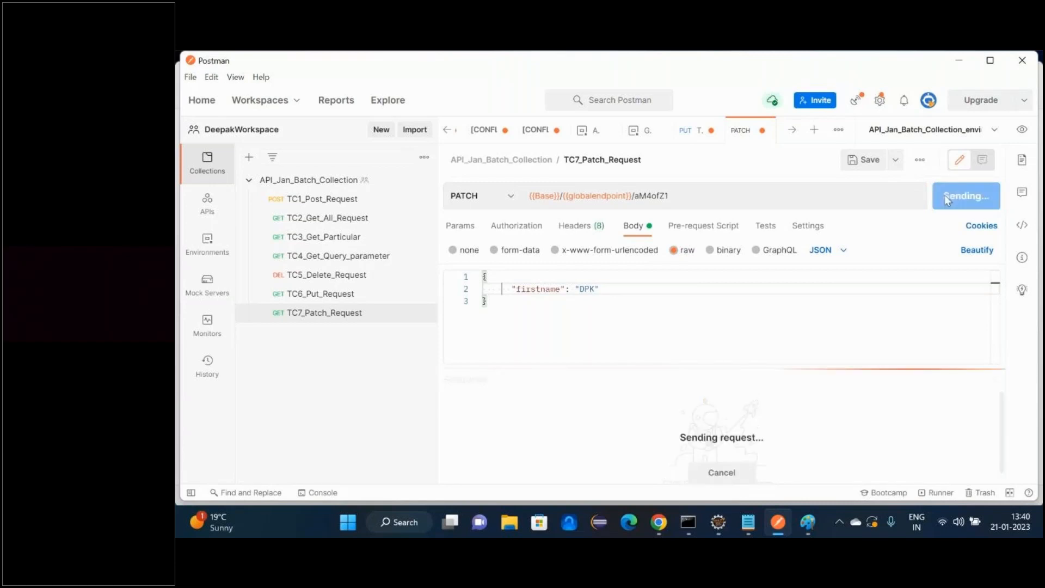
{"action": "left_click_drag", "start_coordinate": [717, 368], "coordinate": [706, 301]}
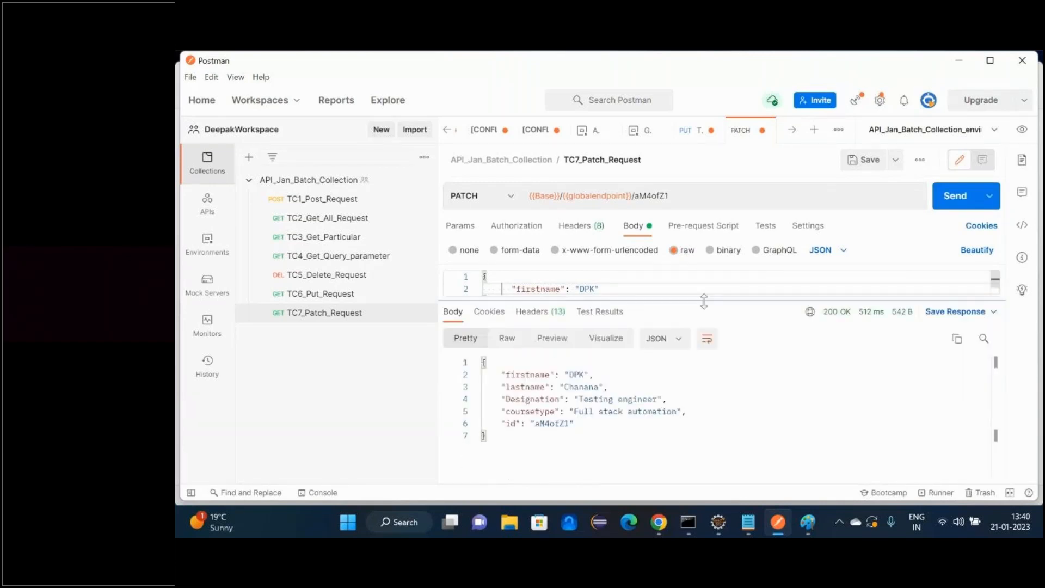
{"action": "left_click_drag", "start_coordinate": [486, 386], "coordinate": [578, 412]}
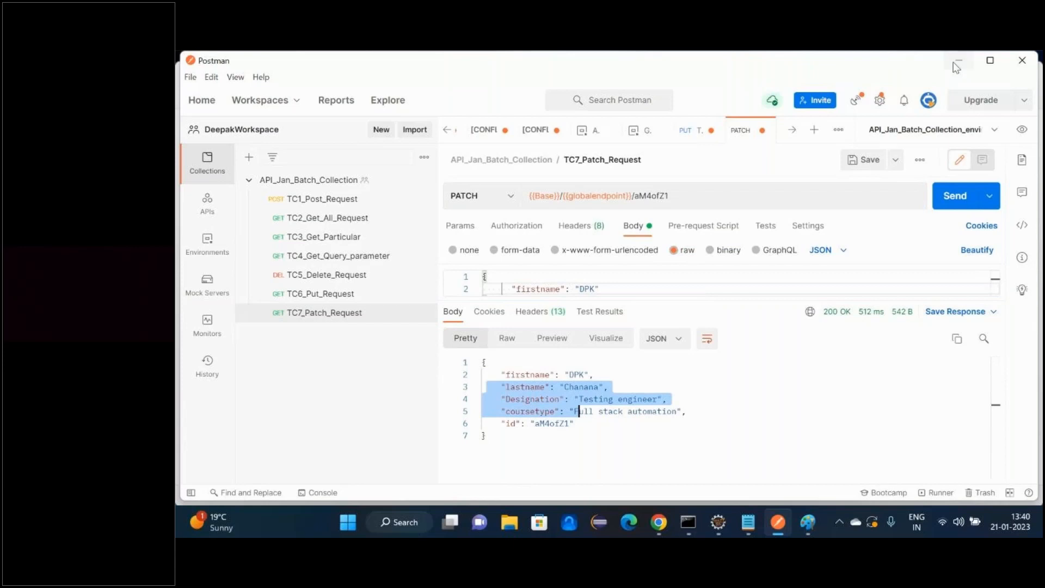
Step: Open the janbatch file from the desktop in Notepad, check the second record's firstname and other fields, and close the file
{"action": "left_click", "coordinate": [955, 61]}
{"action": "left_click", "coordinate": [966, 72]}
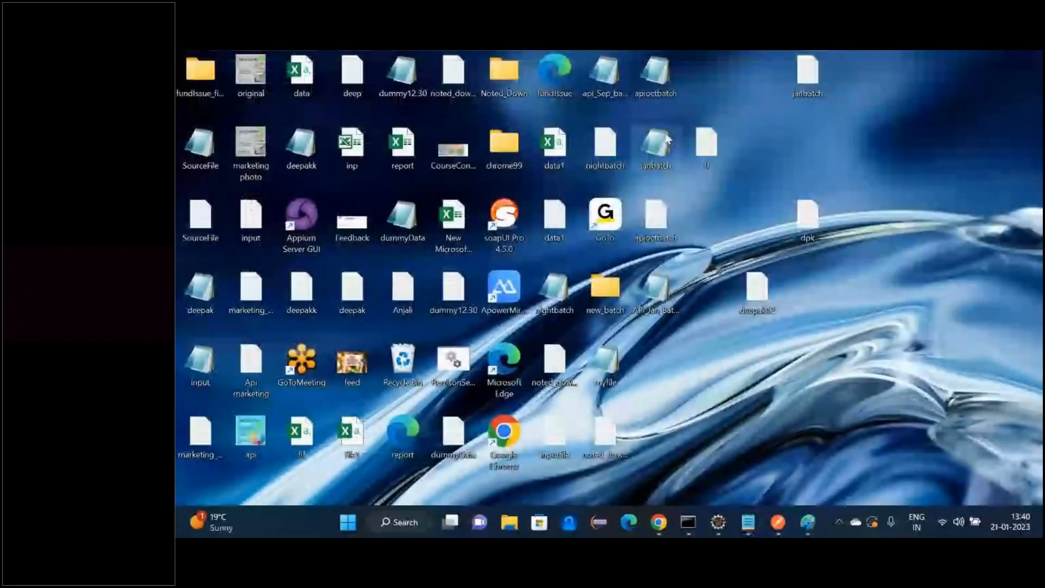
{"action": "double_click", "coordinate": [653, 149]}
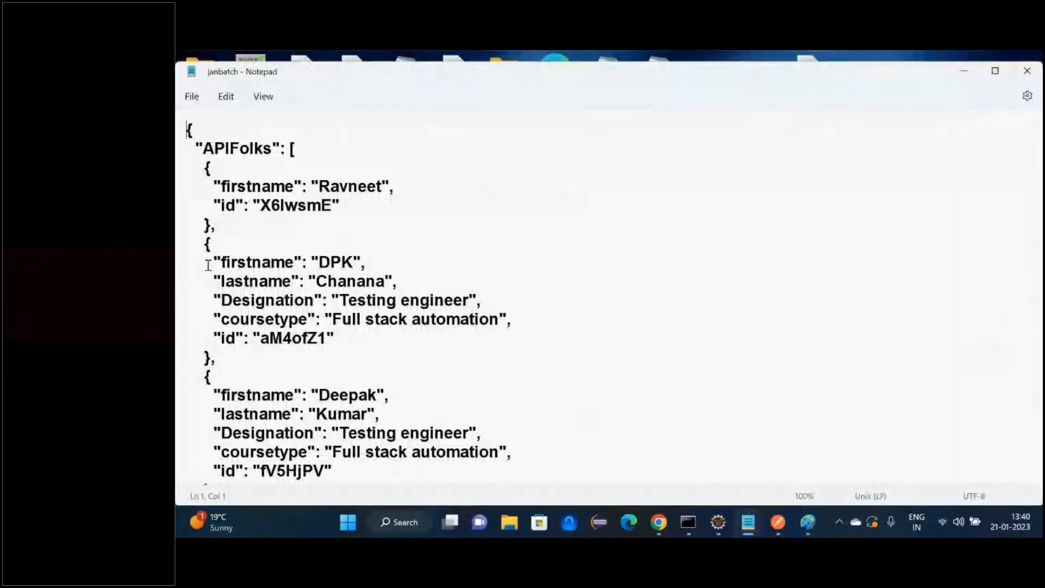
{"action": "left_click_drag", "start_coordinate": [212, 263], "coordinate": [366, 267]}
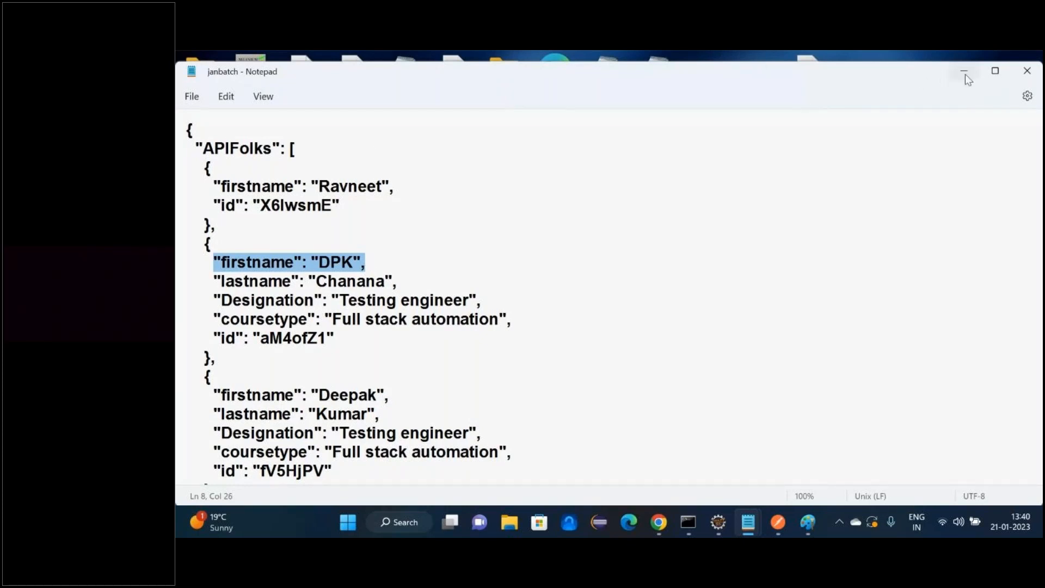
{"action": "left_click_drag", "start_coordinate": [201, 243], "coordinate": [214, 356]}
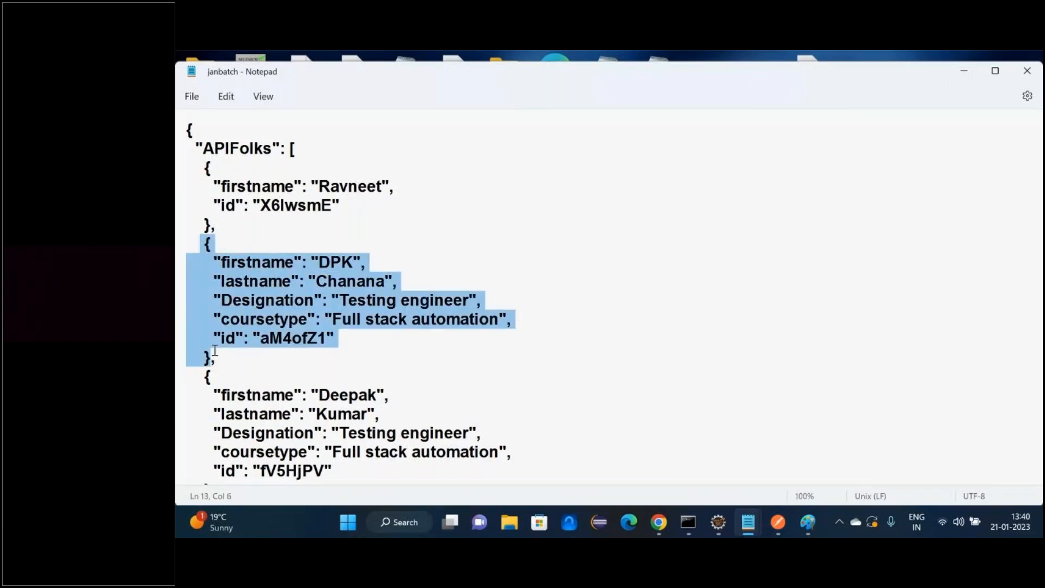
{"action": "left_click", "coordinate": [1019, 76]}
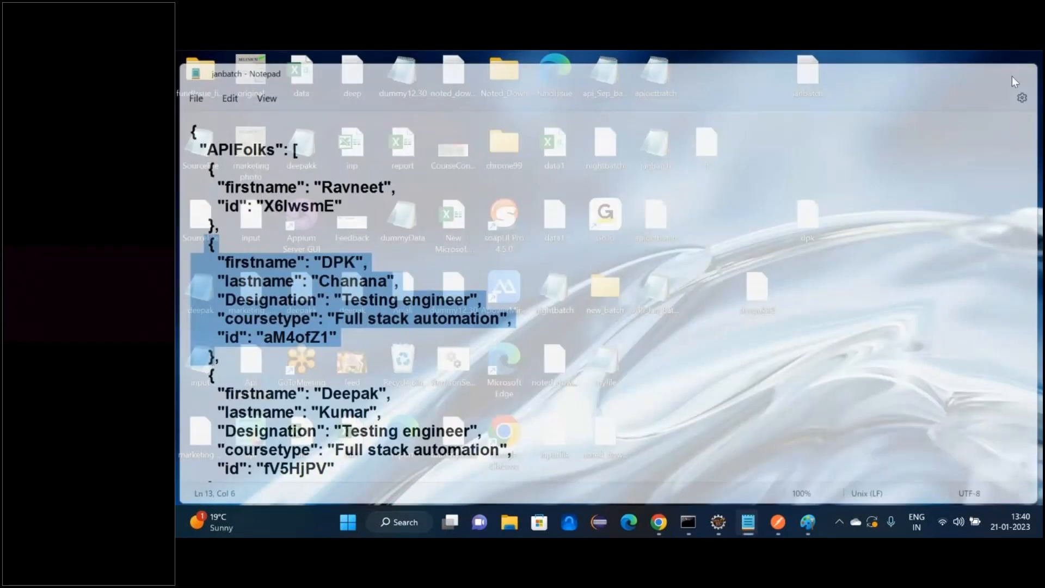
Step: Switch to Postman and compare the full TC6_Put_Request body with the partial TC7_Patch_Request body
{"action": "left_click", "coordinate": [777, 522]}
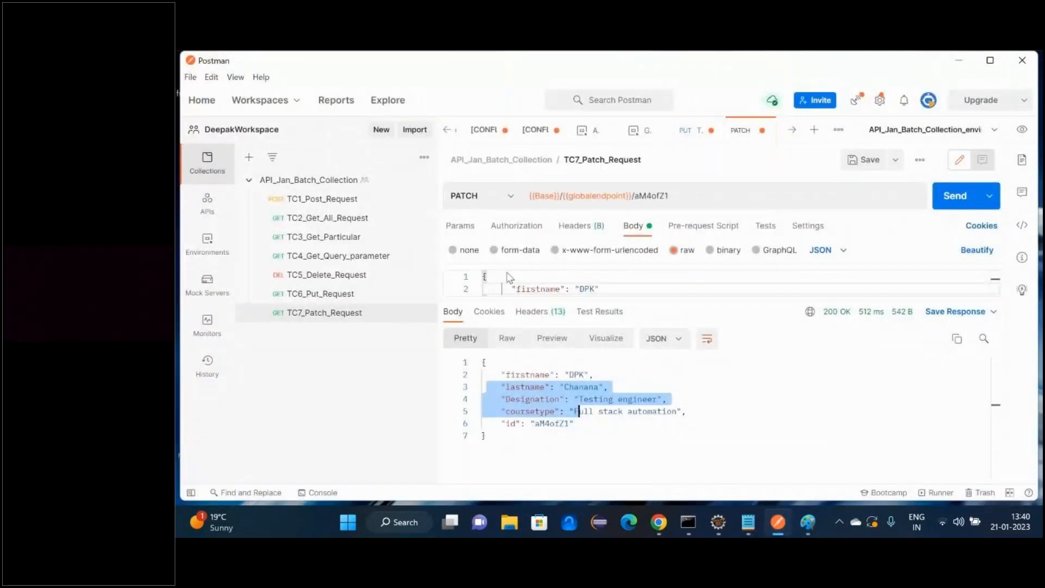
{"action": "left_click", "coordinate": [324, 298]}
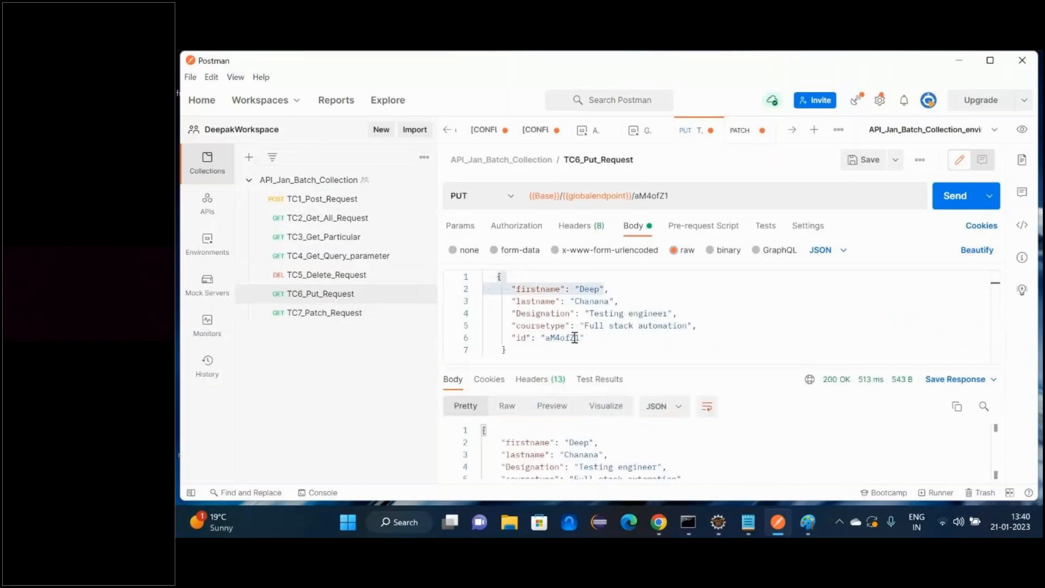
{"action": "left_click", "coordinate": [550, 351]}
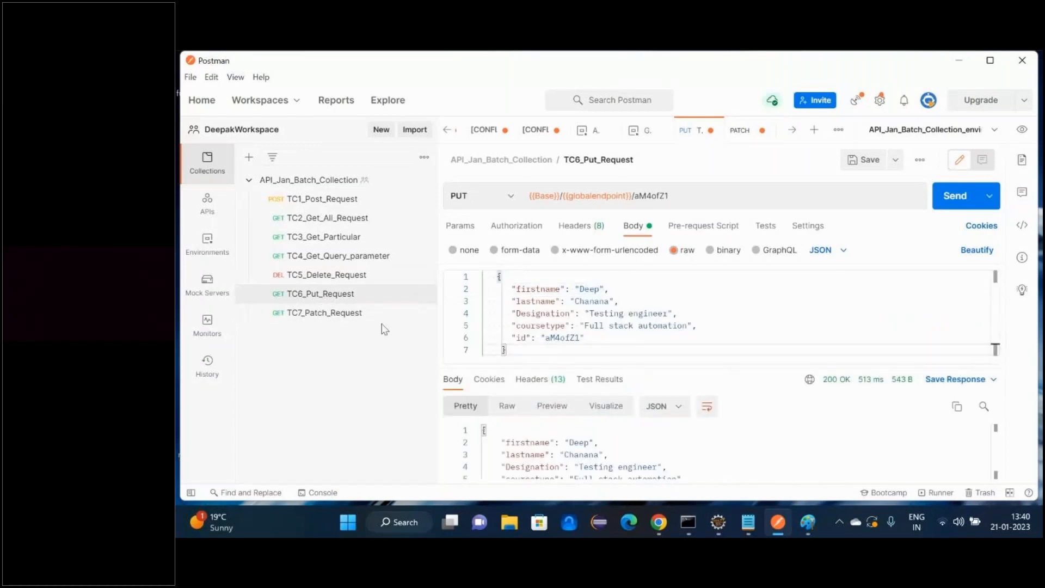
{"action": "left_click", "coordinate": [354, 315]}
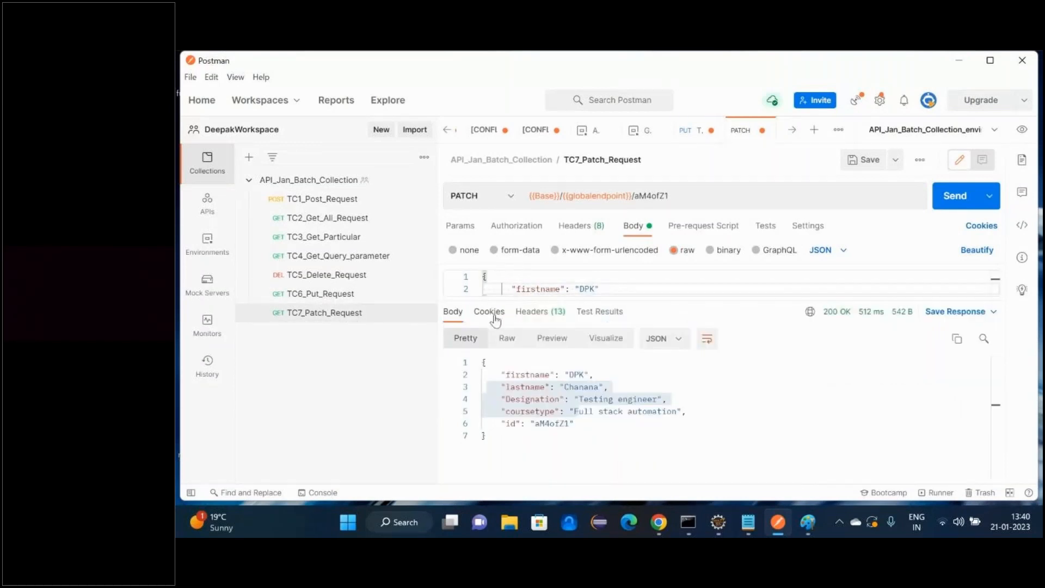
{"action": "left_click", "coordinate": [350, 294]}
{"action": "left_click_drag", "start_coordinate": [507, 350], "coordinate": [450, 261]}
{"action": "key", "text": "BackSpace"}
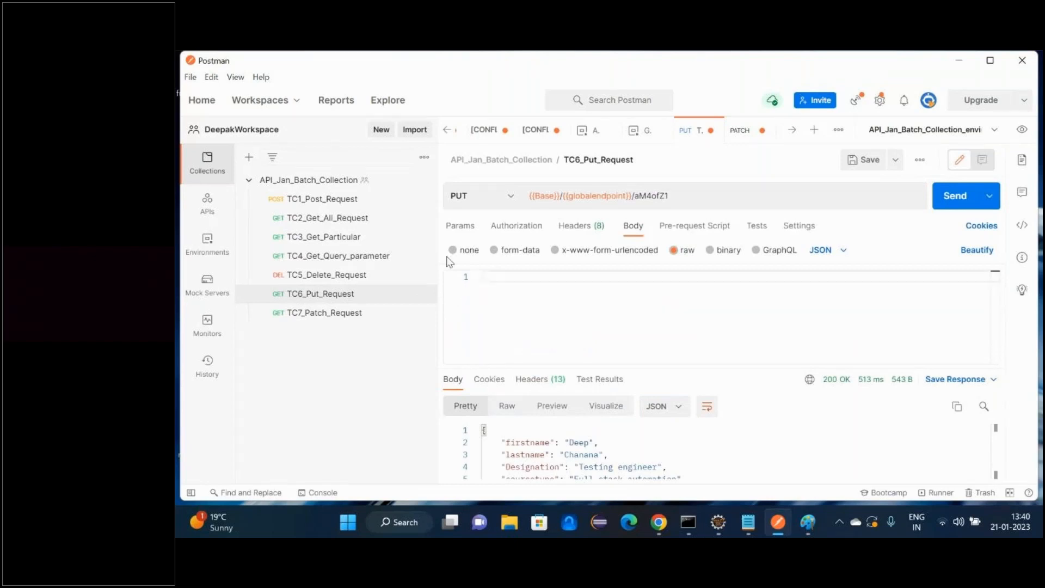
{"action": "key", "text": "ctrl+z"}
Step: Check the TC1_Post_Request URL, and cut the record ID aM4ofZ1 off the end of the TC6_Put_Request URL
{"action": "left_click", "coordinate": [334, 200]}
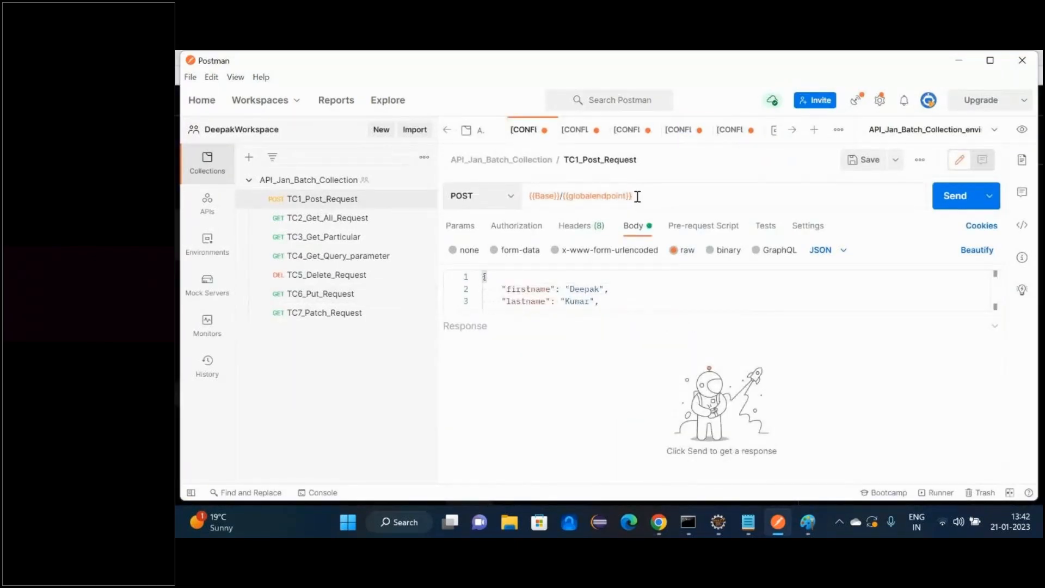
{"action": "left_click", "coordinate": [320, 294]}
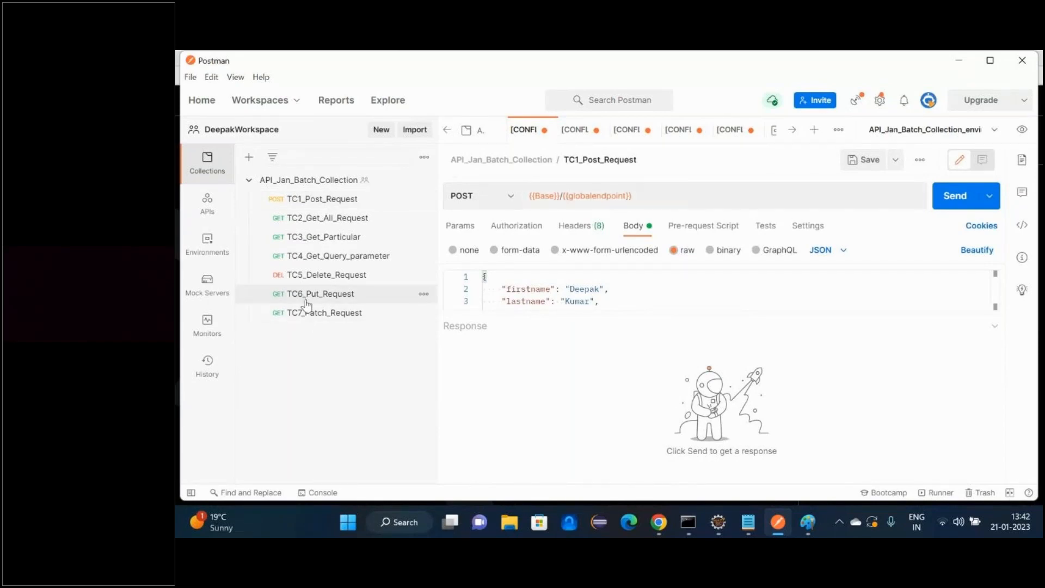
{"action": "triple_click", "coordinate": [656, 197]}
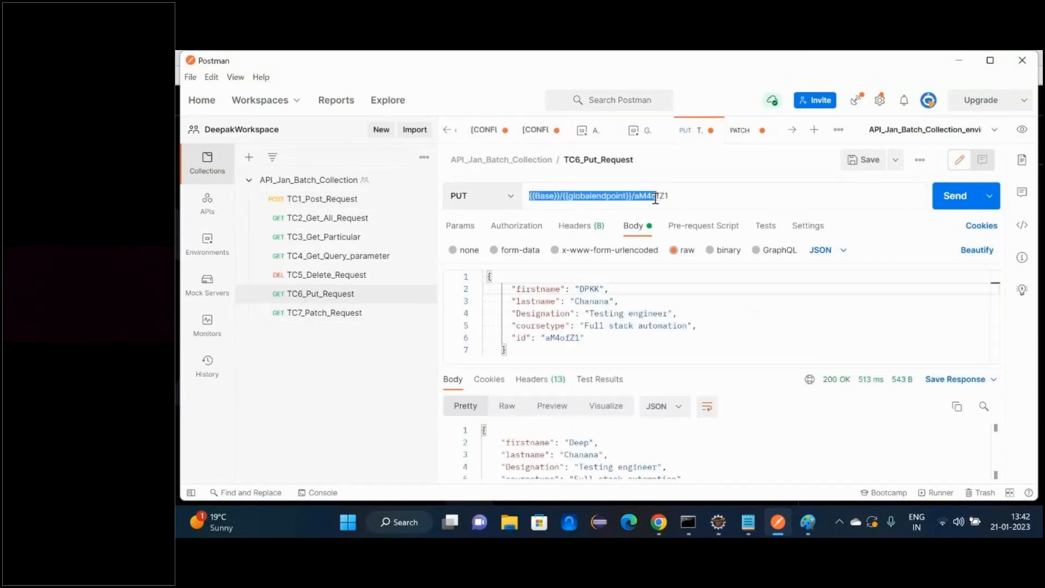
{"action": "left_click", "coordinate": [663, 195]}
{"action": "double_click", "coordinate": [664, 196]}
{"action": "key", "text": "ctrl+c"}
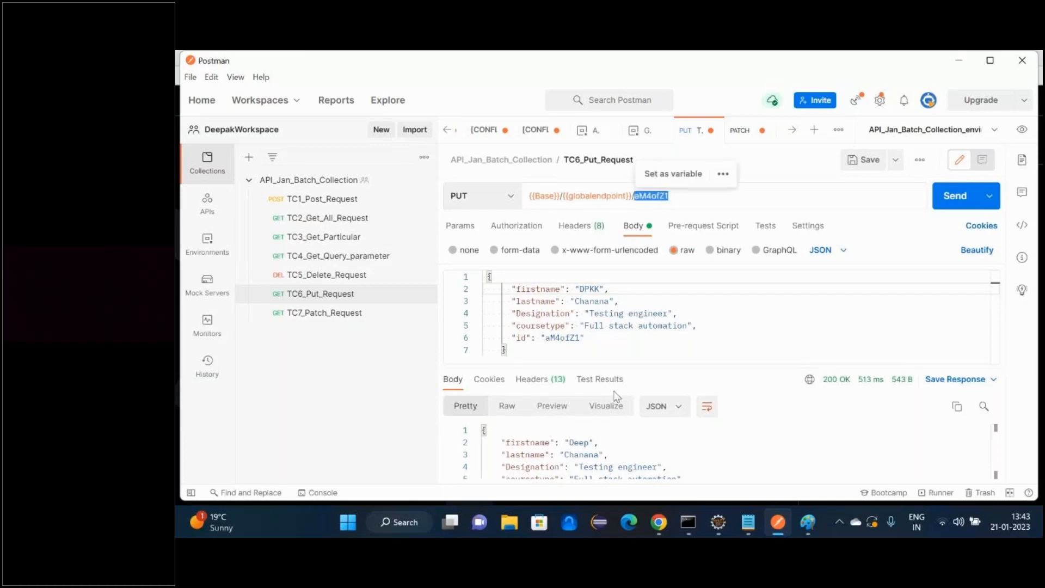
{"action": "key", "text": "BackSpace"}
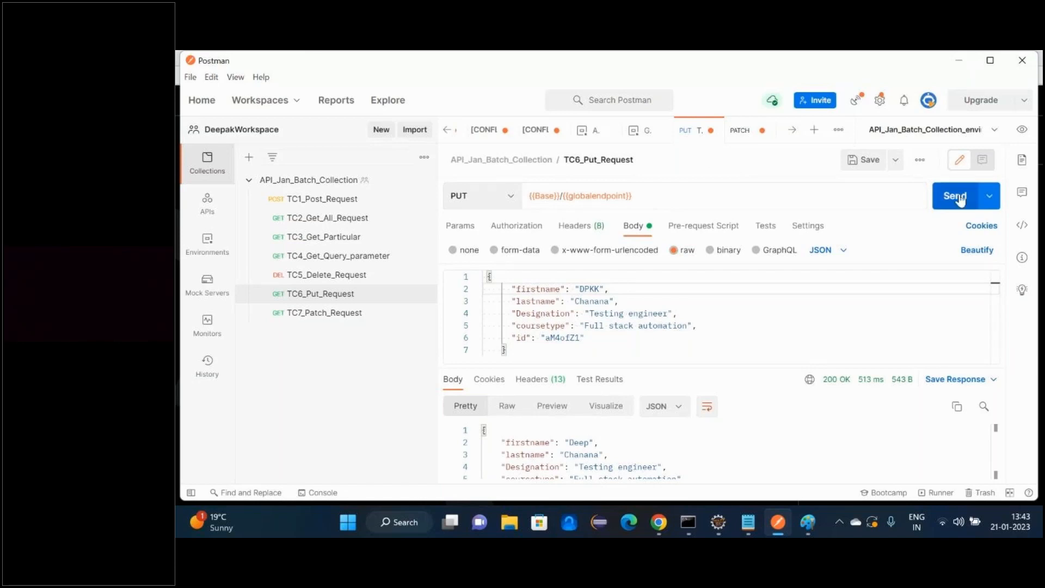
Step: Append 2 to the firstname value in the TC6_Put_Request body and send the PUT request without a record ID
{"action": "left_click", "coordinate": [602, 289]}
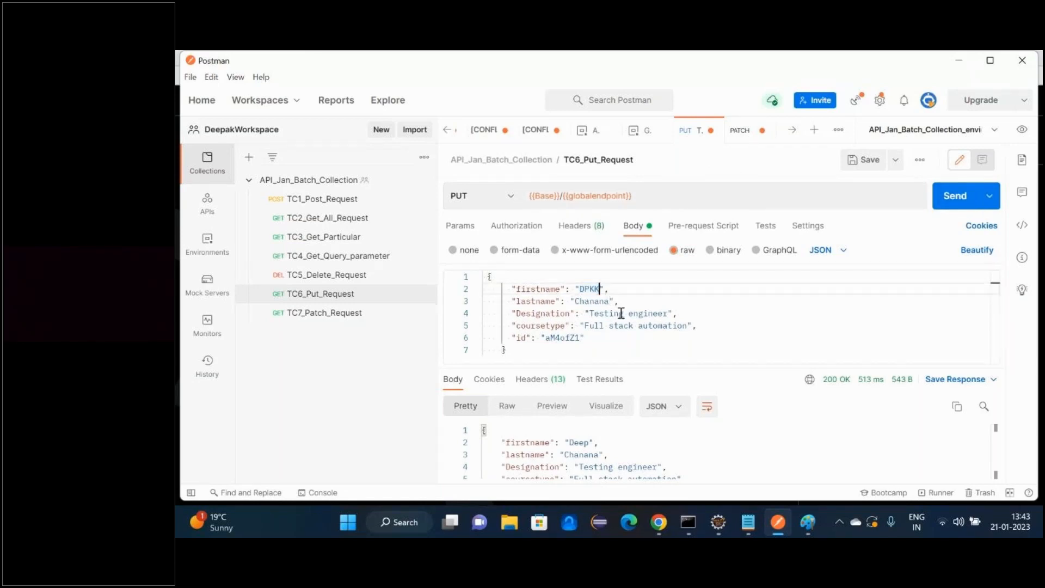
{"action": "type", "text": "2"}
{"action": "left_click", "coordinate": [957, 202]}
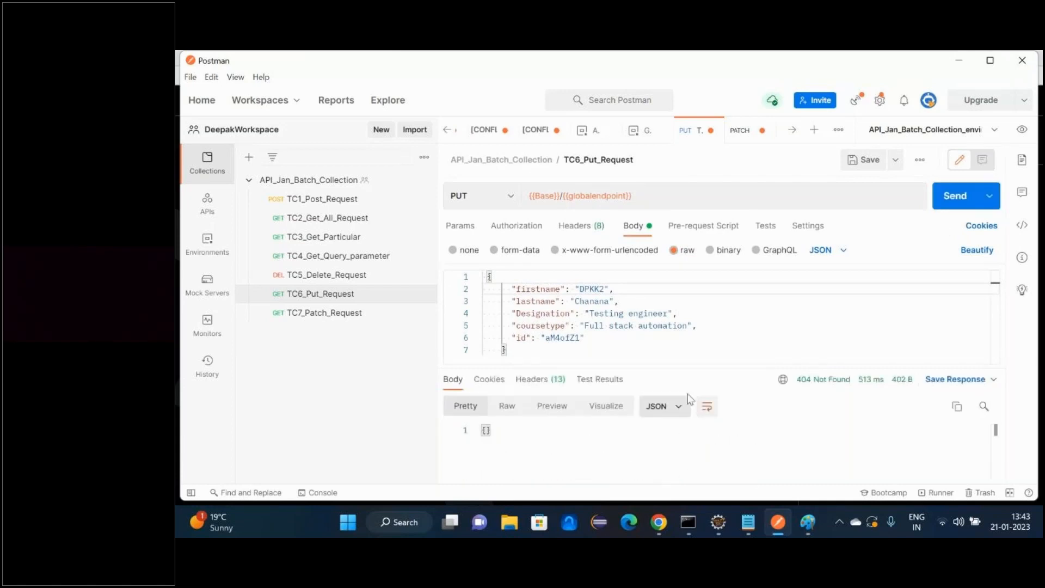
{"action": "left_click_drag", "start_coordinate": [697, 371], "coordinate": [697, 355]}
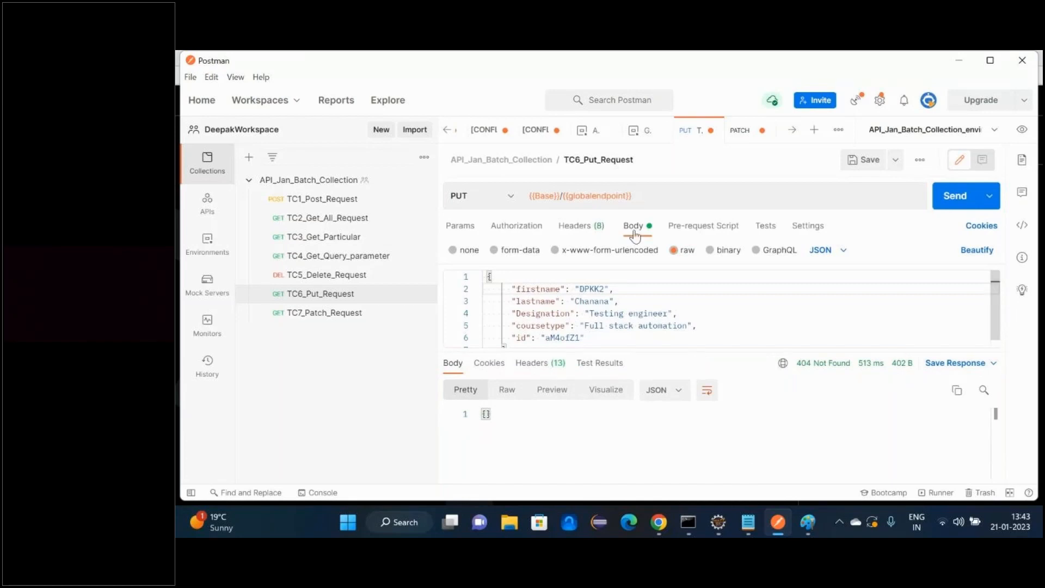
Step: Restore the record ID aM4ofZ1 at the end of the TC6_Put_Request URL
{"action": "left_click", "coordinate": [639, 196]}
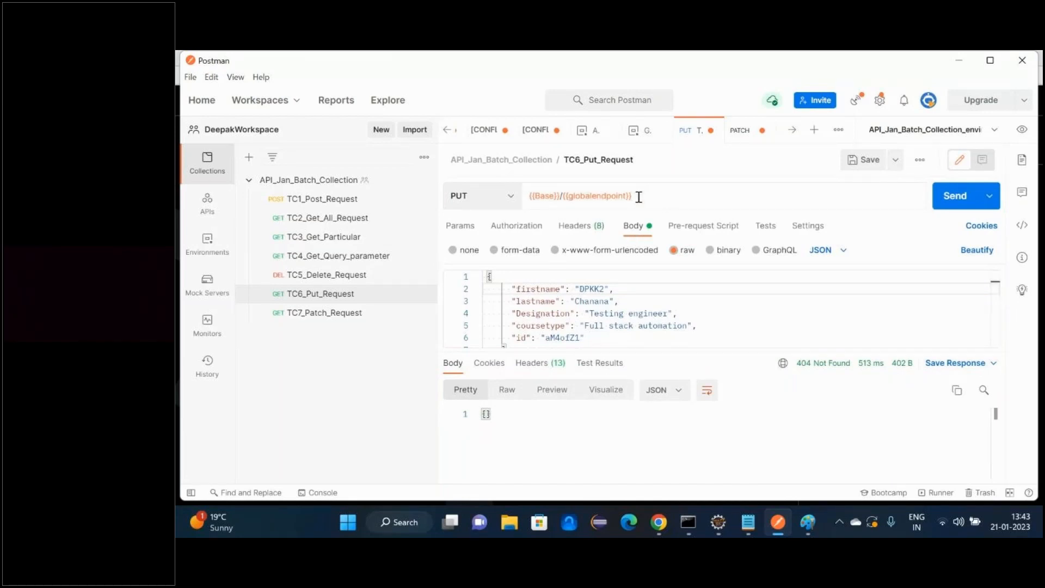
{"action": "mouse_move", "coordinate": [624, 199]}
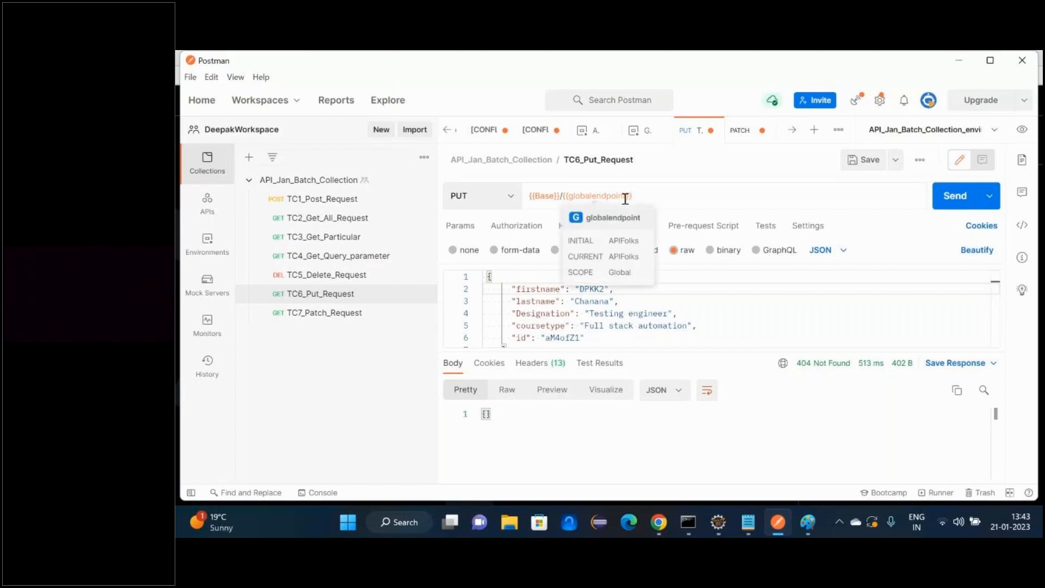
{"action": "key", "text": "ctrl+v"}
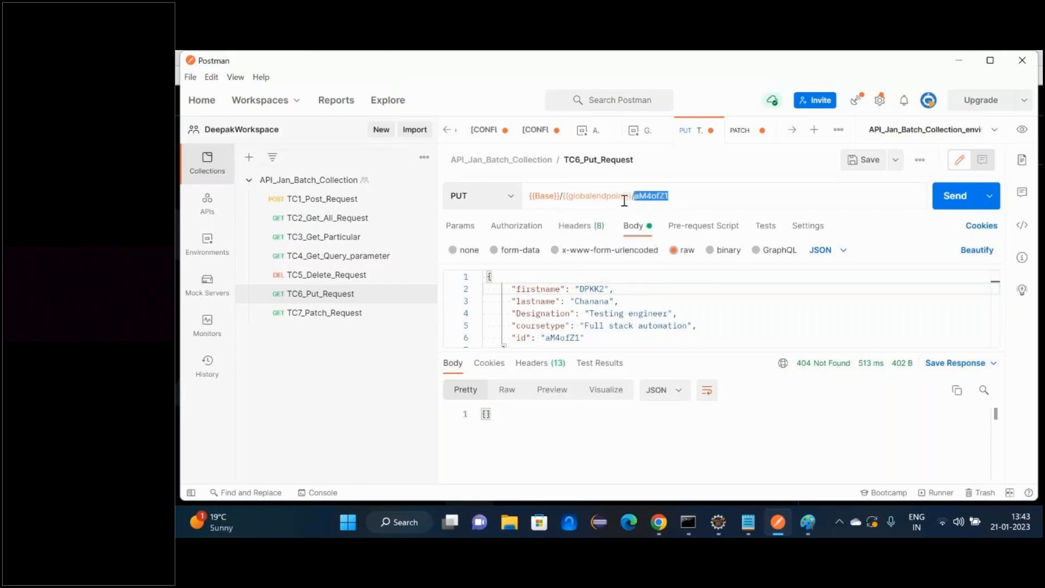
Step: Remove the id field and its preceding comma from the TC6_Put_Request body, send the request, and point out the record ID in the URL
{"action": "left_click_drag", "start_coordinate": [590, 330], "coordinate": [502, 327]}
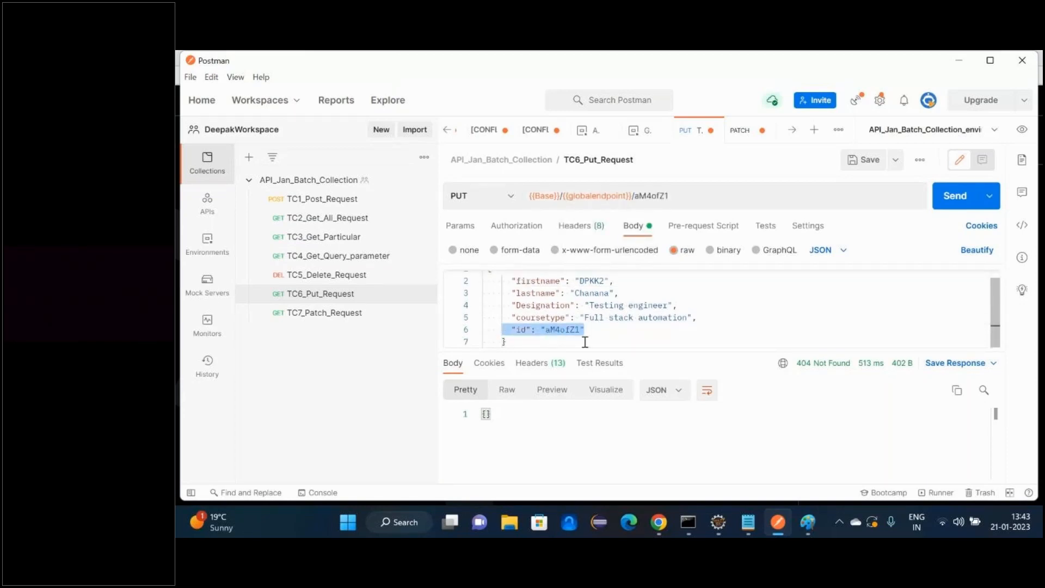
{"action": "key", "text": "BackSpace"}
{"action": "key", "text": "BackSpace"}
{"action": "key", "text": "BackSpace"}
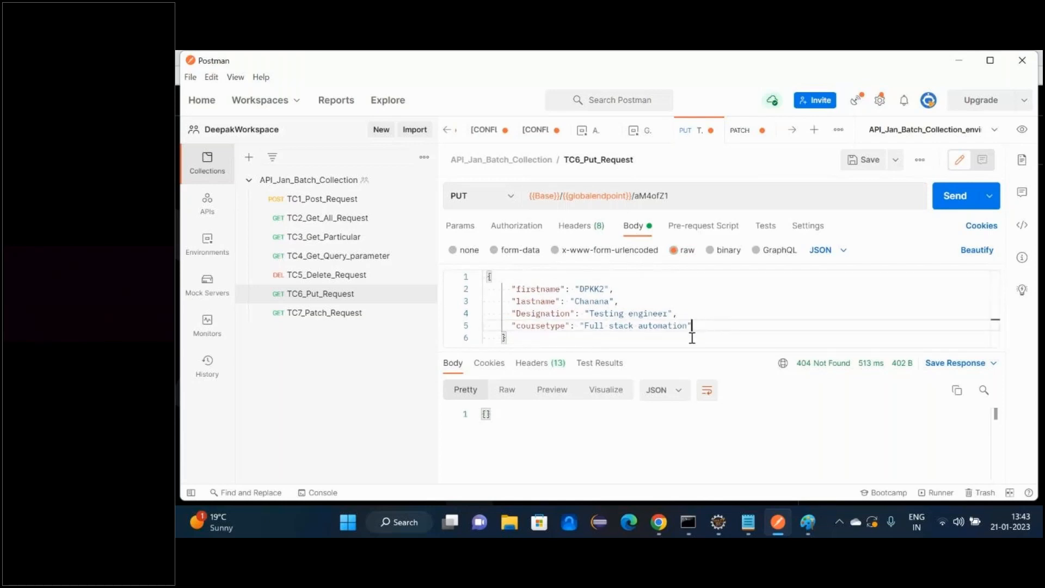
{"action": "left_click", "coordinate": [943, 196]}
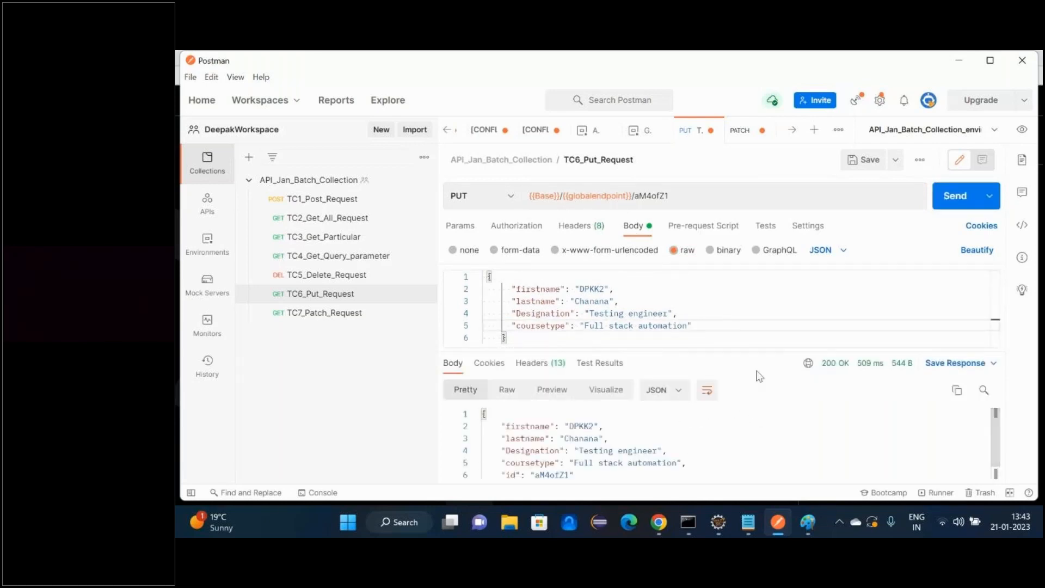
{"action": "double_click", "coordinate": [643, 196]}
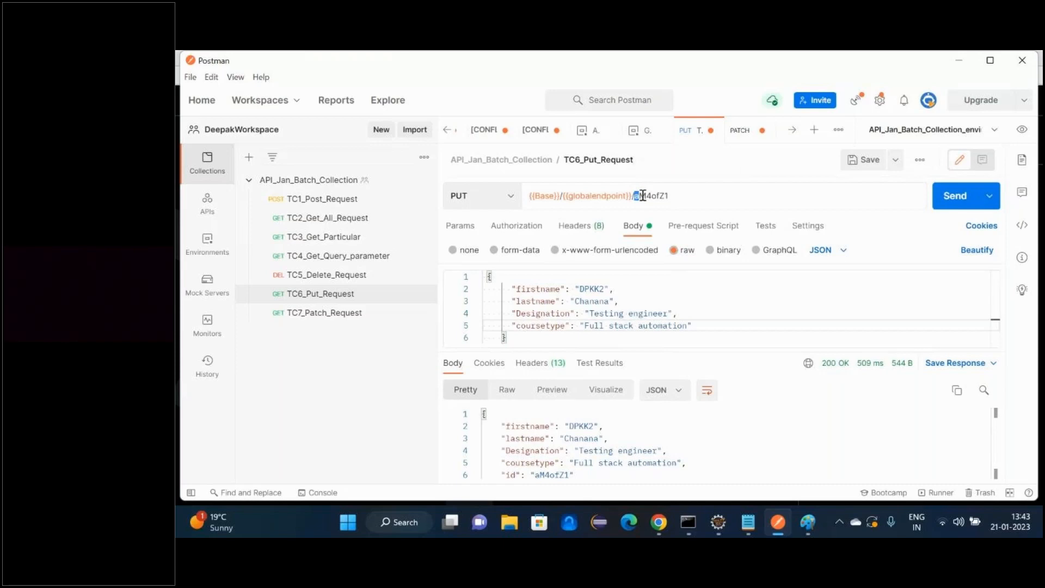
{"action": "double_click", "coordinate": [648, 195]}
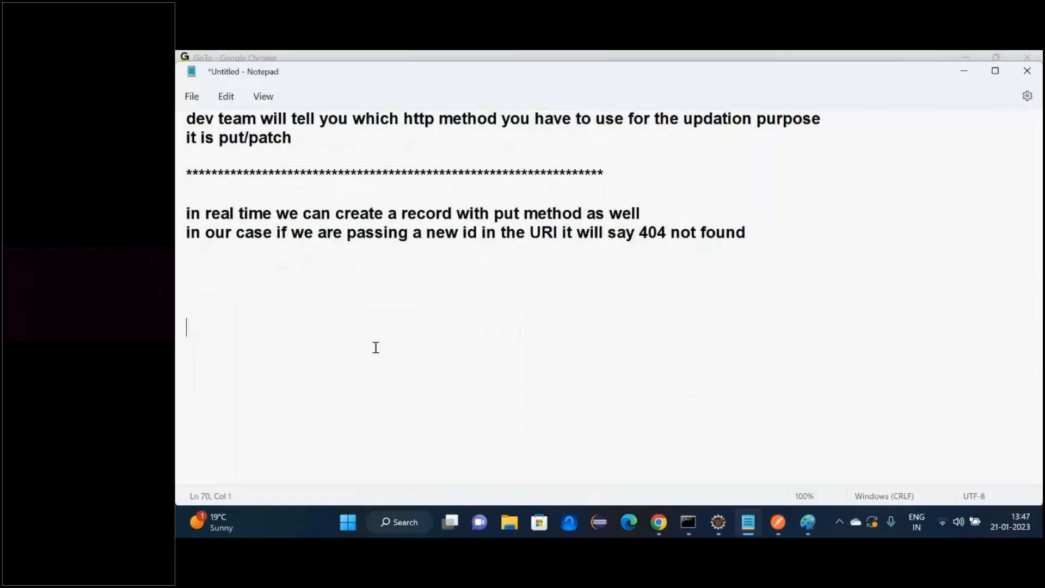
Step: Switch to Notepad and add "Put-------------you have to pass the complete body data(the data which you want to update + which you don't want to update)"
{"action": "type", "text": "Put-------------you ha"}
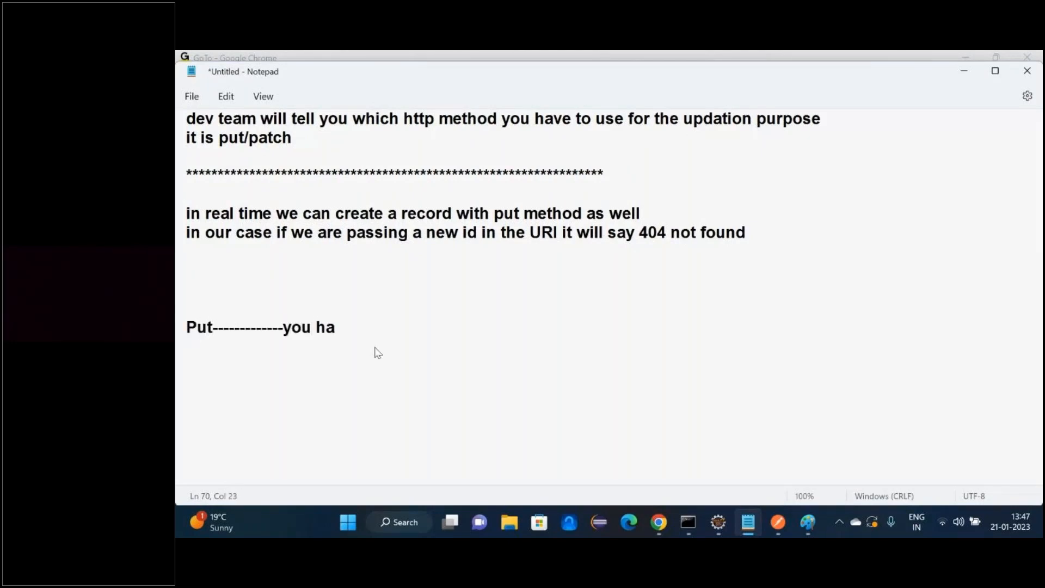
{"action": "type", "text": "ve to pass the com"}
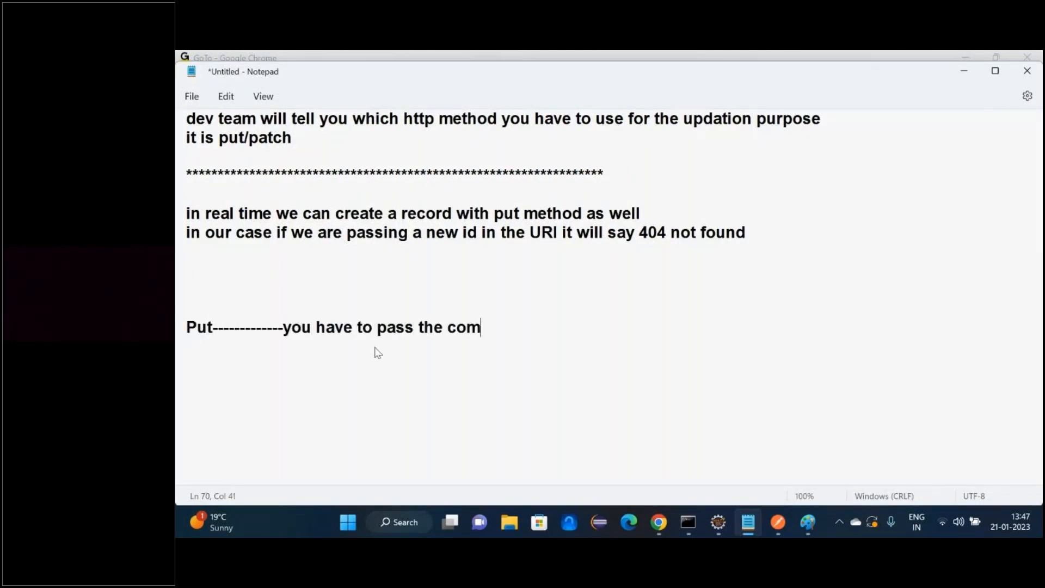
{"action": "type", "text": "plete bod"}
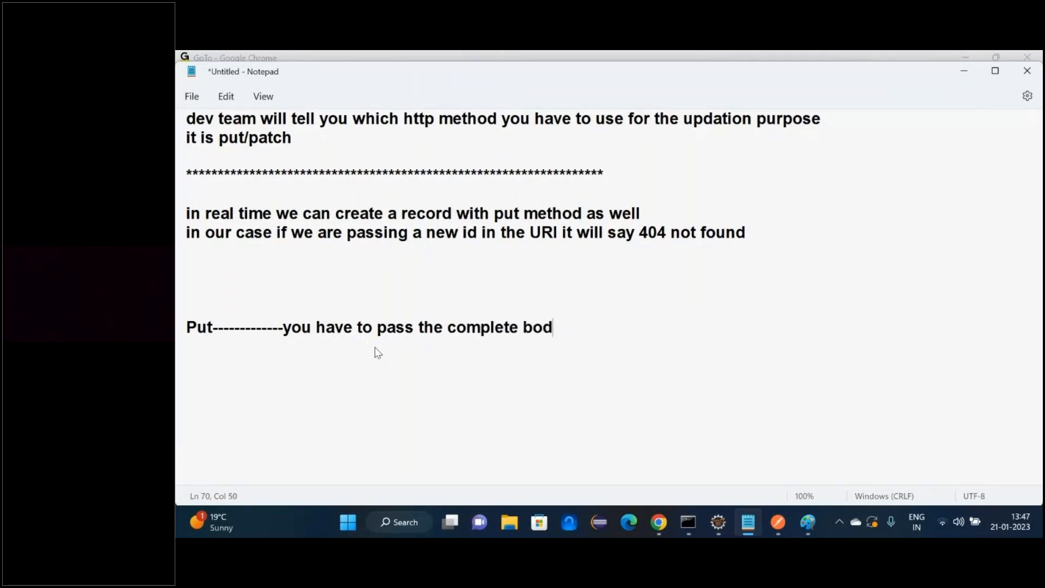
{"action": "type", "text": "y data(the data wivh"}
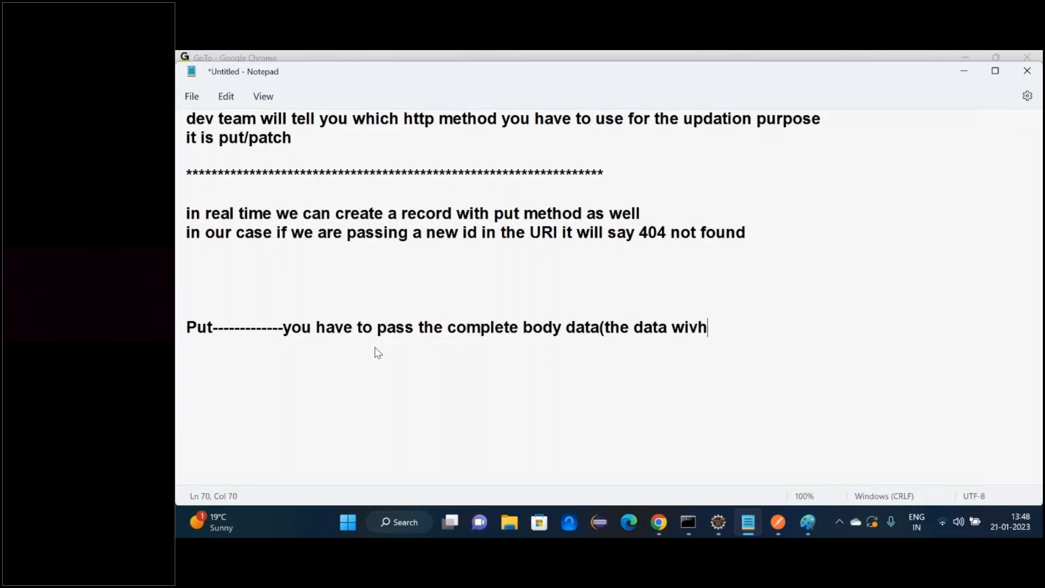
{"action": "key", "text": "BackSpace"}
{"action": "key", "text": "BackSpace"}
{"action": "key", "text": "BackSpace"}
{"action": "type", "text": "hich you want"}
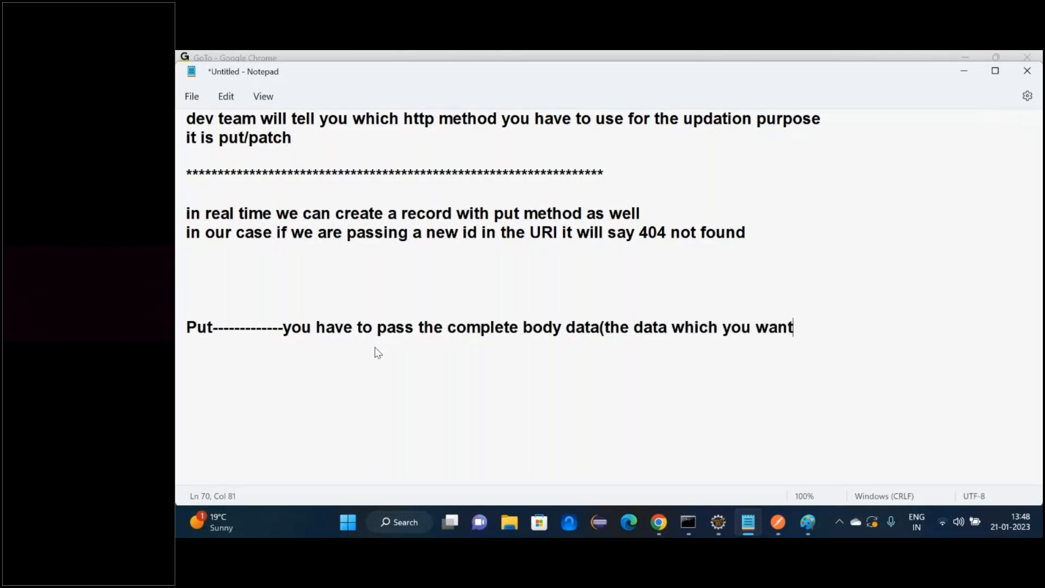
{"action": "type", "text": " to update "}
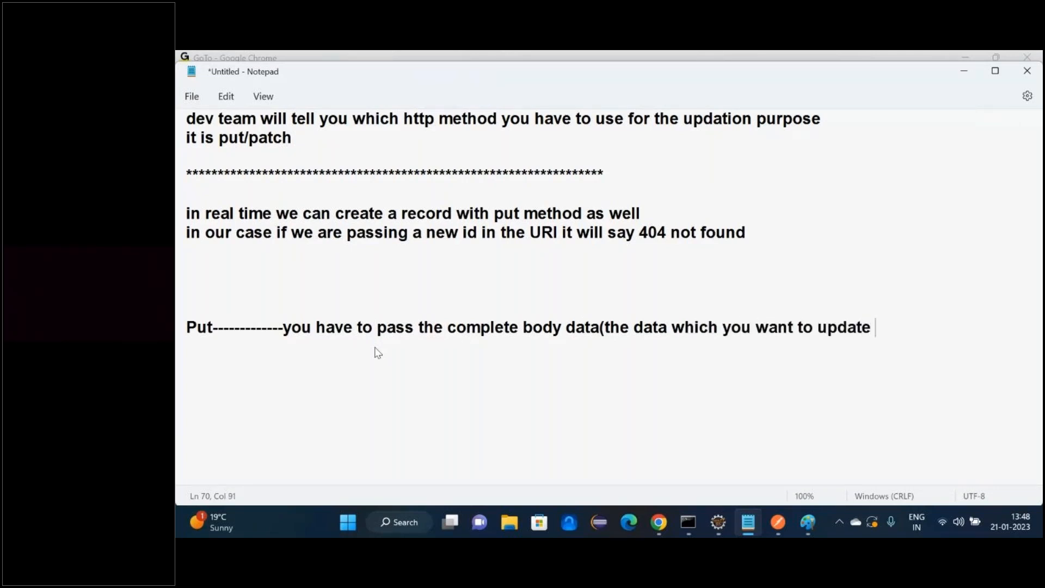
{"action": "type", "text": "+ which you "}
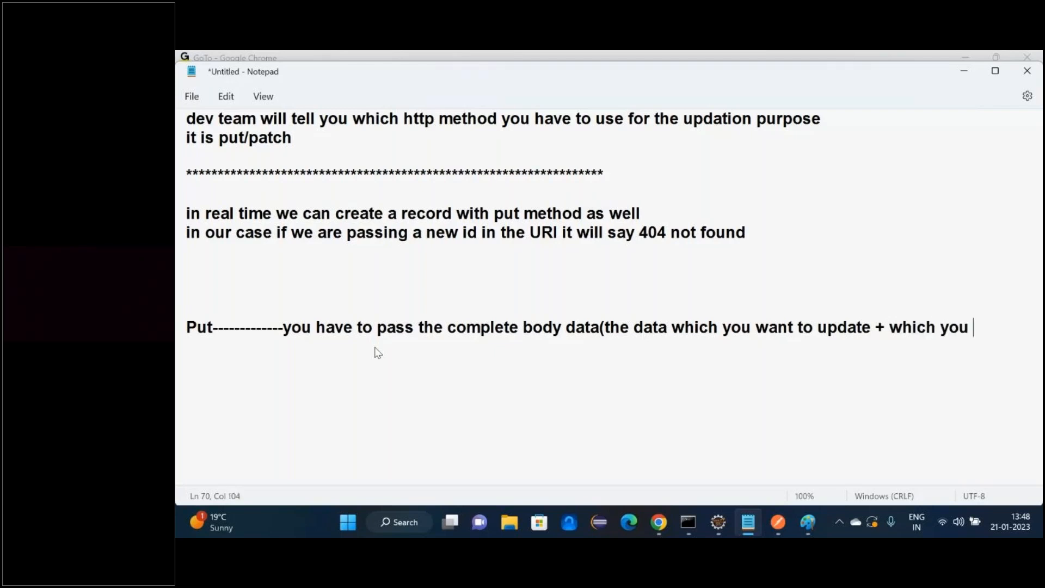
{"action": "type", "text": "don't want to"}
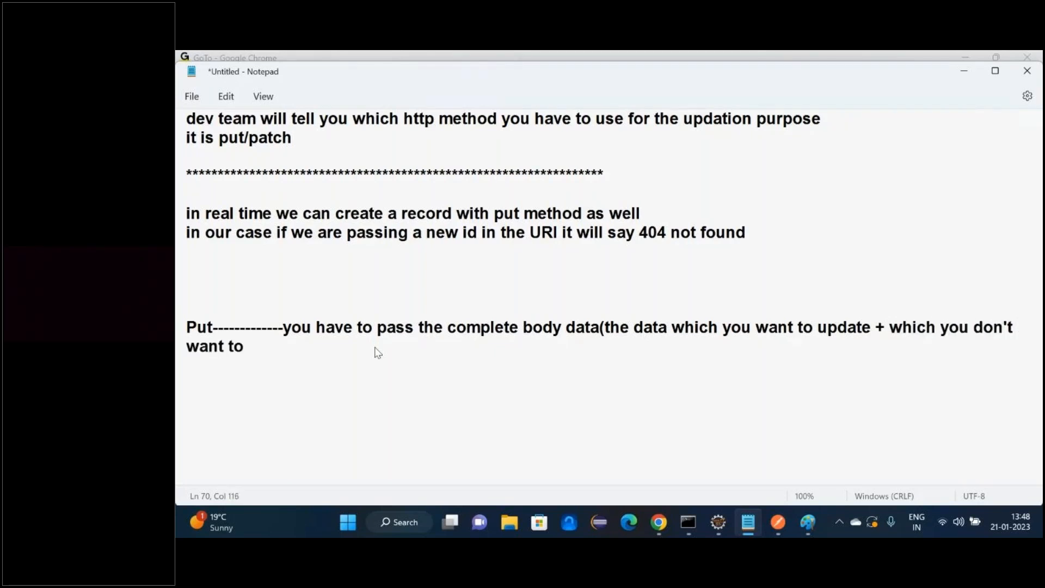
{"action": "type", "text": " update)"}
{"action": "key", "text": "Return"}
{"action": "key", "text": "Return"}
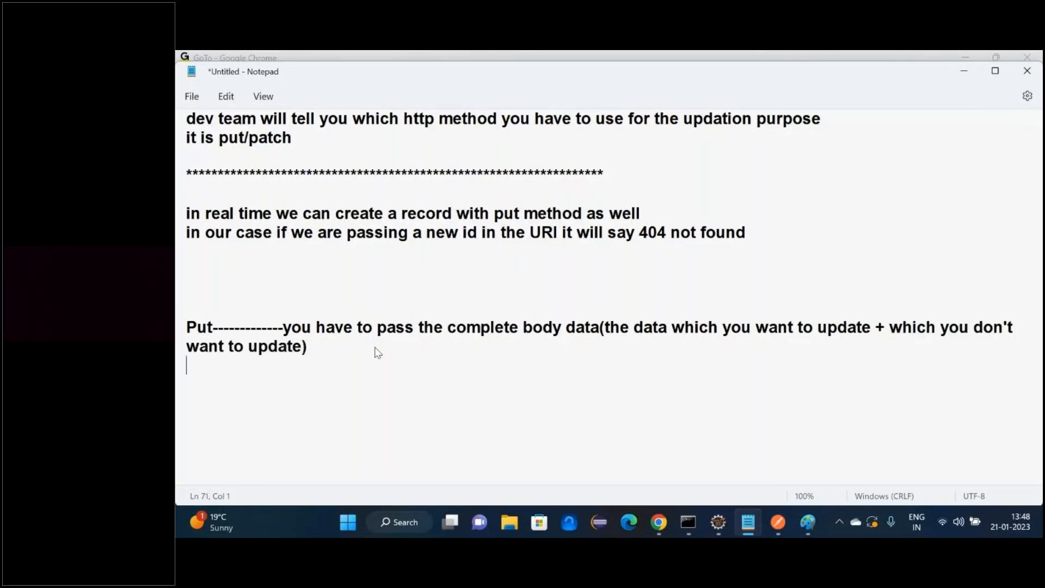
Step: Add the note "Patch-----------------you have to pass the data which you want to update" below the Put note
{"action": "type", "text": "Patch-----------------"}
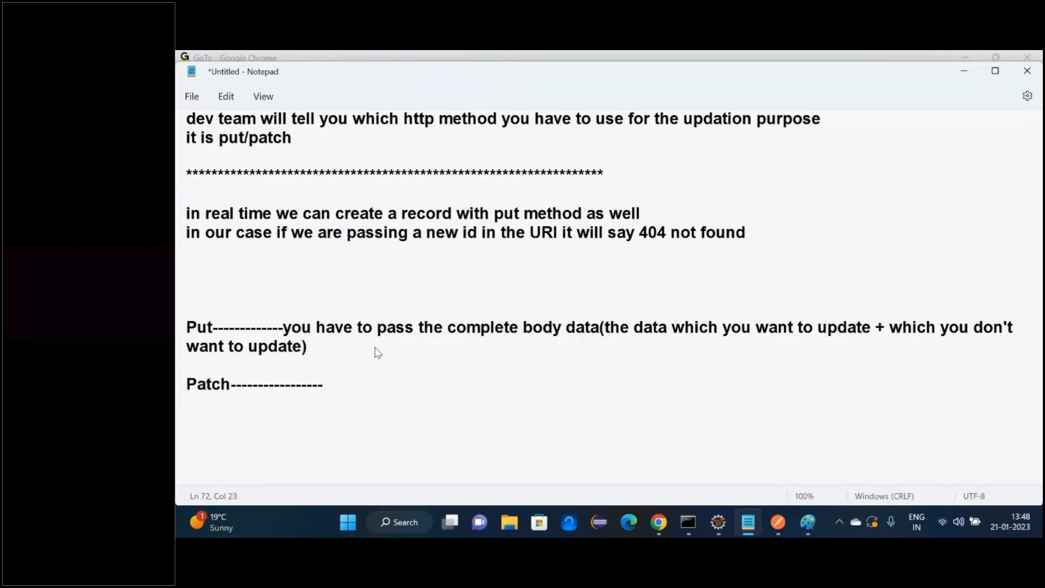
{"action": "type", "text": "you have to pass the d"}
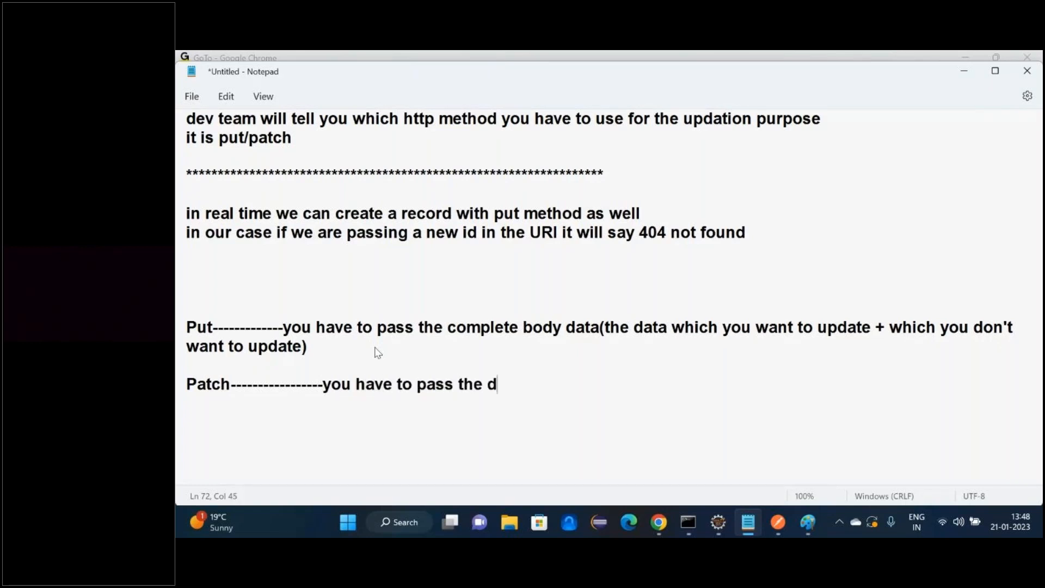
{"action": "type", "text": "ata which y"}
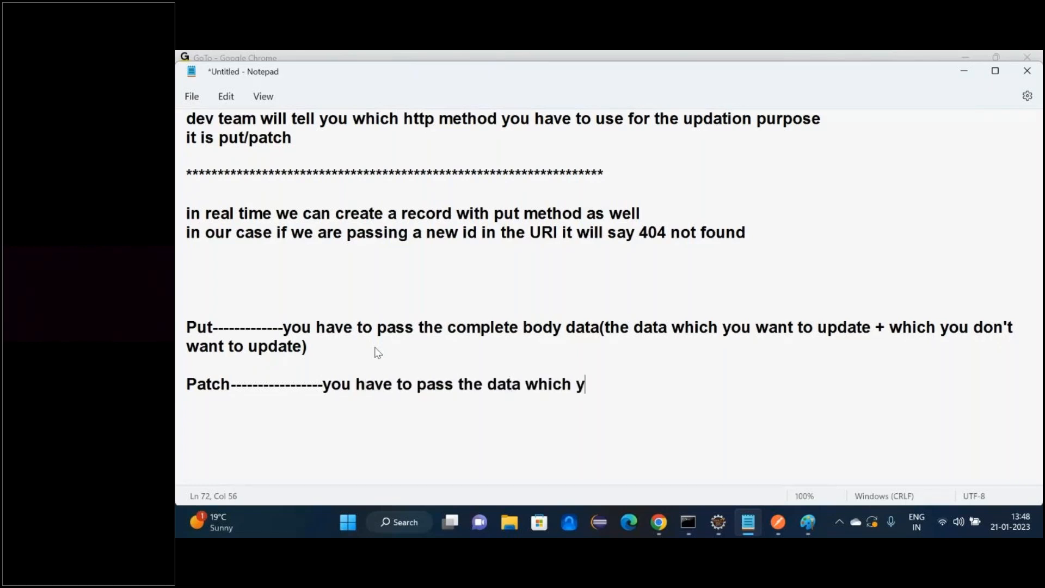
{"action": "type", "text": "ou want to update"}
{"action": "key", "text": "Return"}
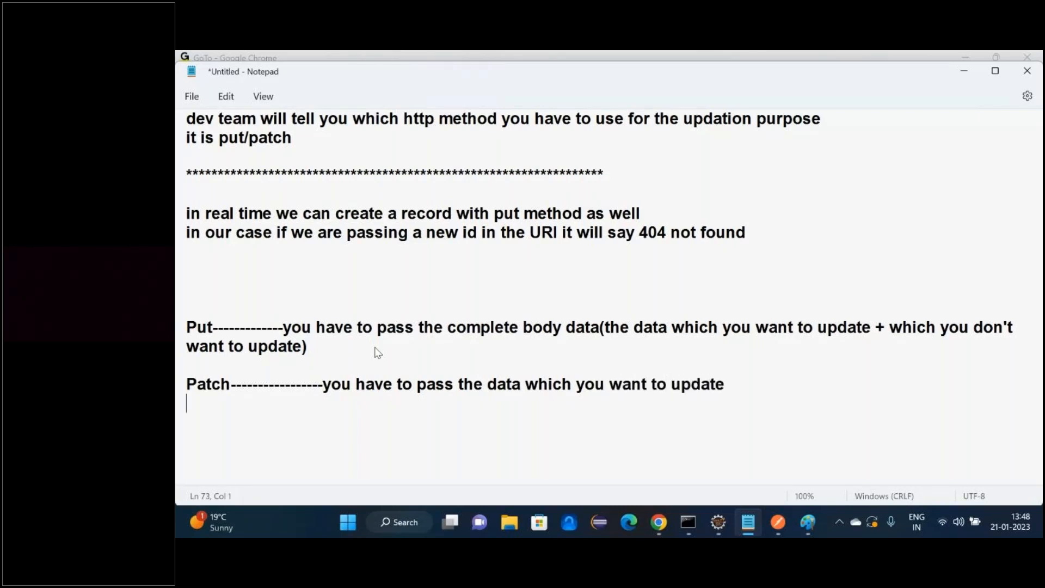
{"action": "left_click", "coordinate": [222, 386]}
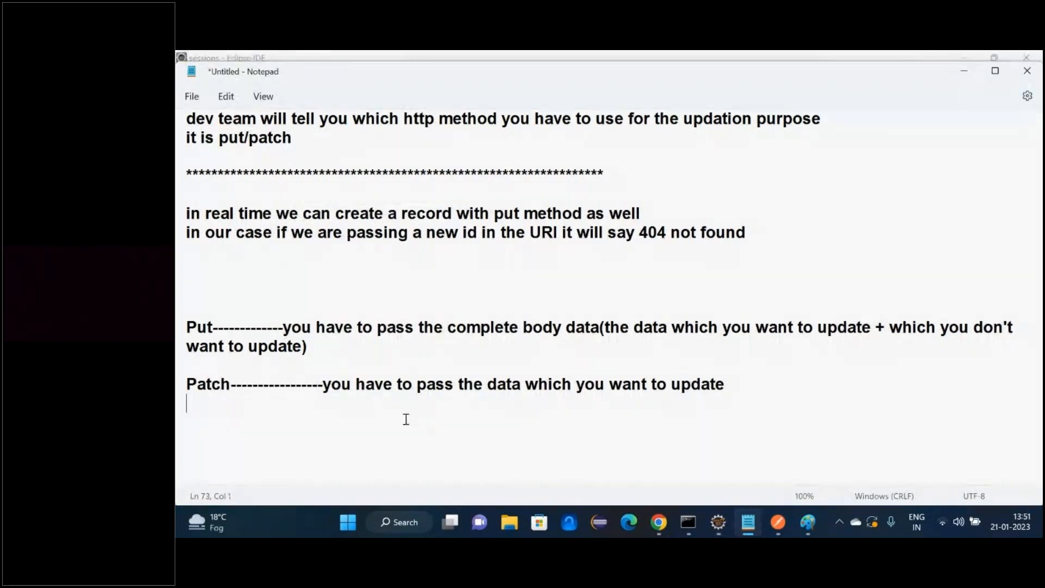
Step: Leave several blank lines below the Patch note and write "in automation-----------------------we can work on multiple record"
{"action": "key", "text": "Return"}
{"action": "key", "text": "Return"}
{"action": "key", "text": "Return"}
{"action": "key", "text": "Return"}
{"action": "key", "text": "Return"}
{"action": "key", "text": "Return"}
{"action": "type", "text": "in a"}
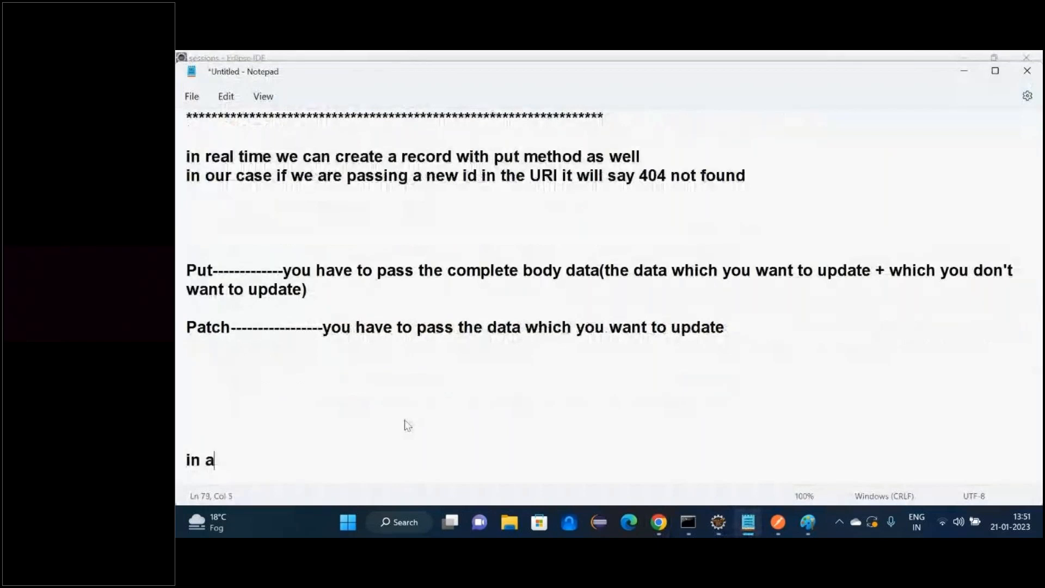
{"action": "type", "text": "utomation---"}
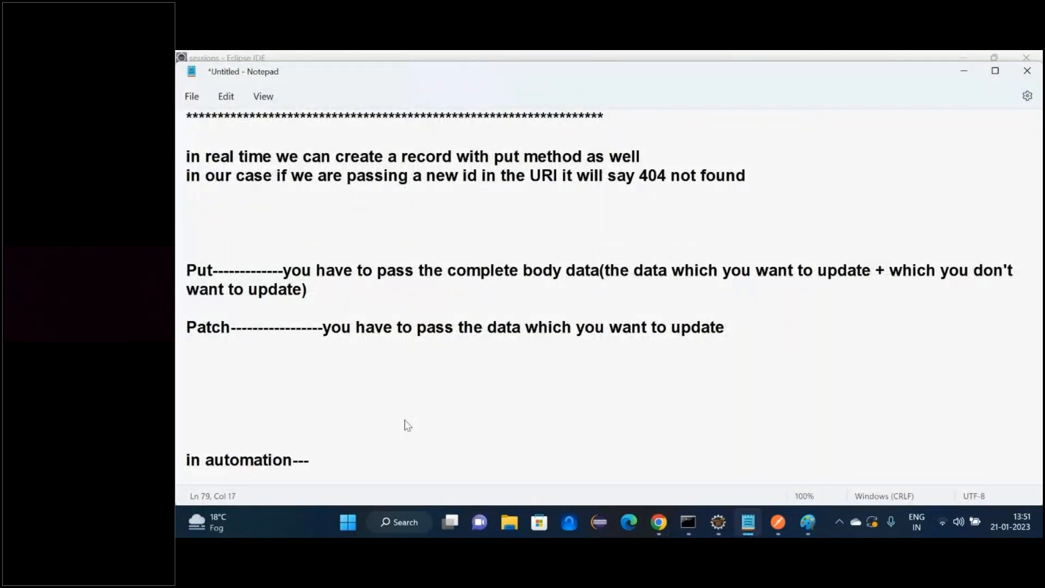
{"action": "type", "text": "--------------------we c"}
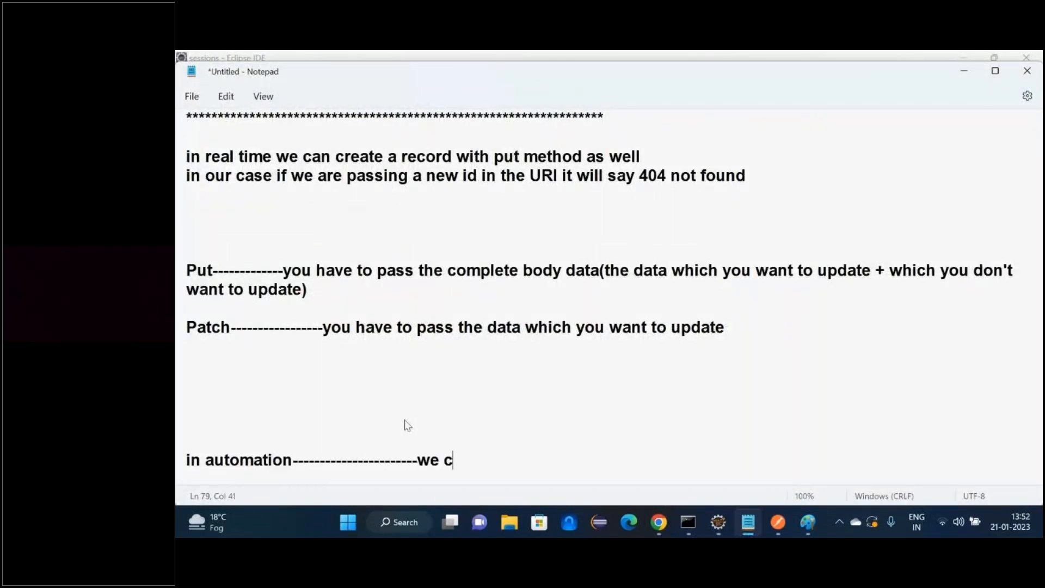
{"action": "type", "text": "an work "}
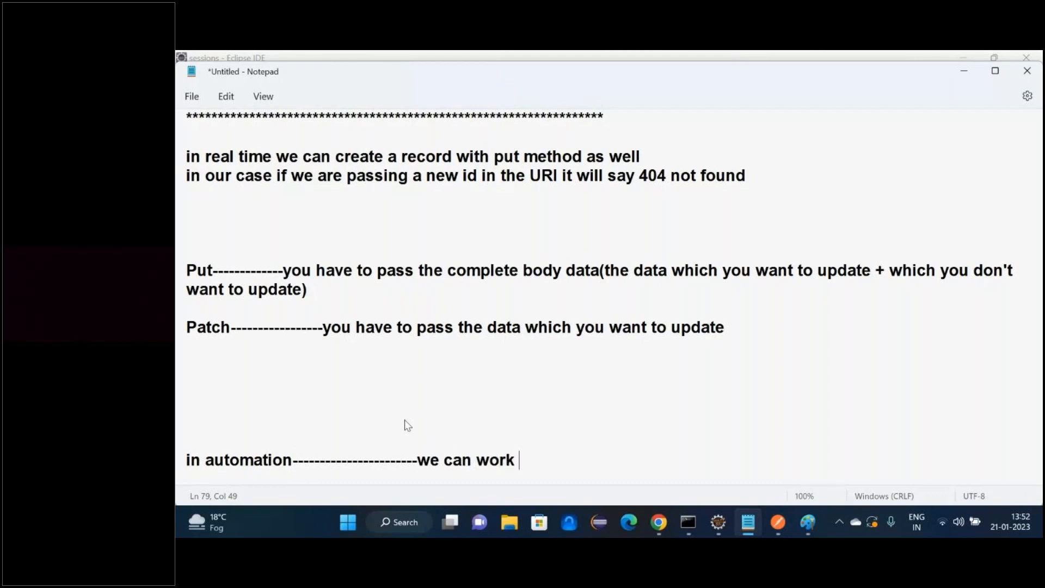
{"action": "type", "text": "on multipl"}
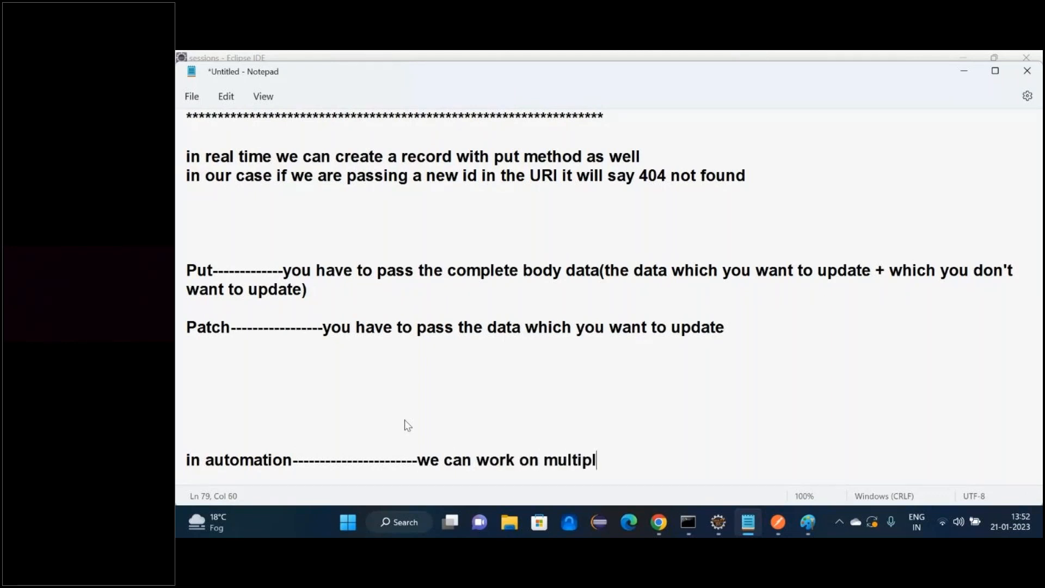
{"action": "type", "text": "e record"}
Step: Add the line "I want to insert 10 record with 10 unique ID" under the automation note
{"action": "key", "text": "Return"}
{"action": "type", "text": "I wan"}
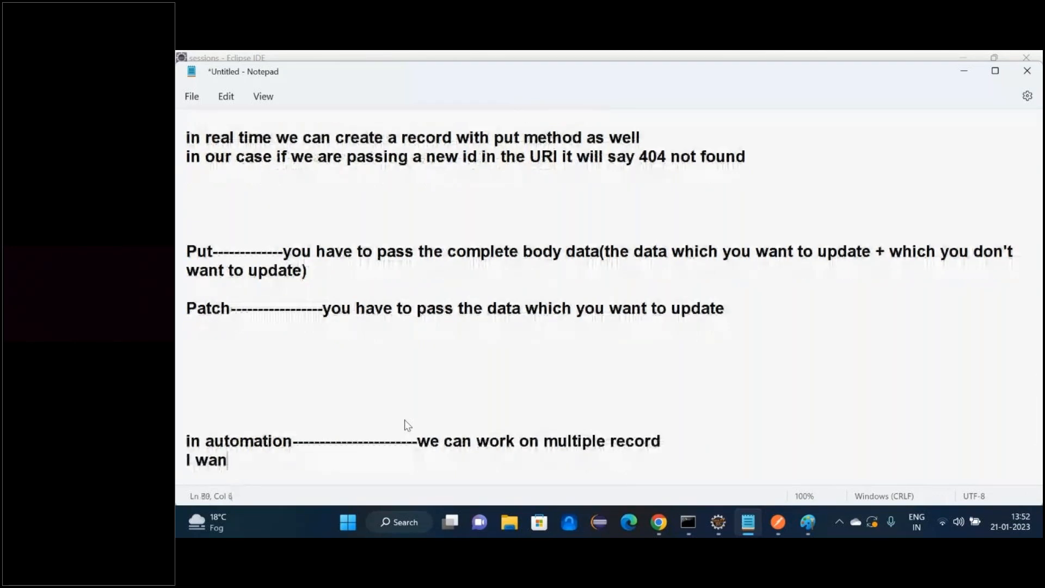
{"action": "type", "text": "t to inser"}
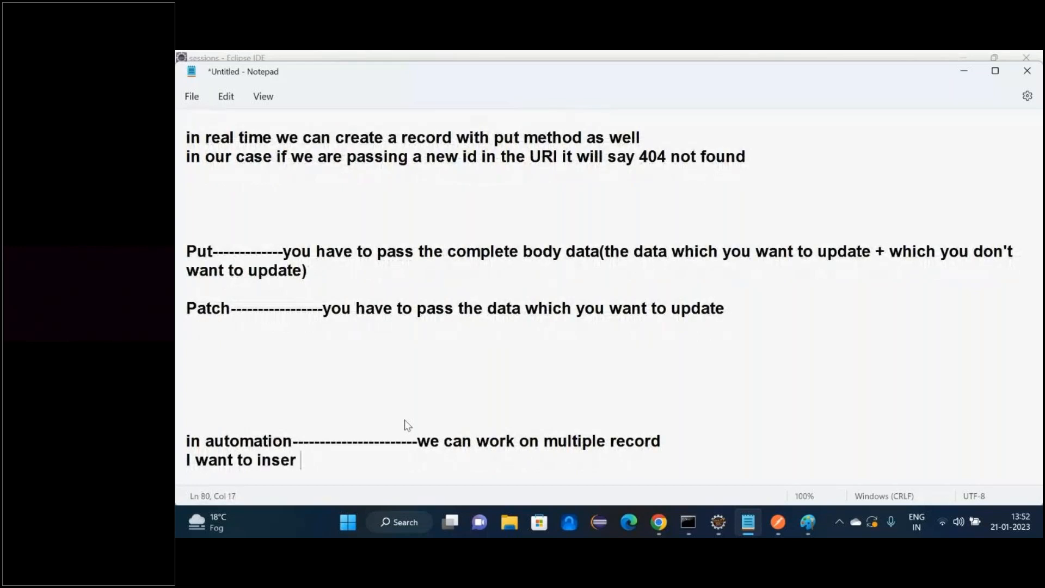
{"action": "key", "text": "BackSpace"}
{"action": "type", "text": "t 10 record with 10 "}
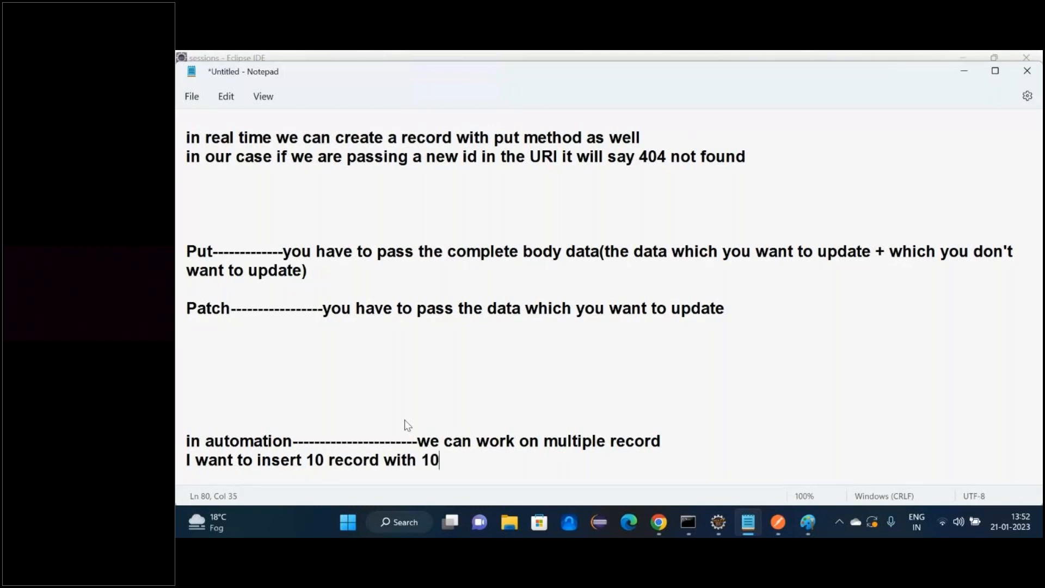
{"action": "type", "text": "unique "}
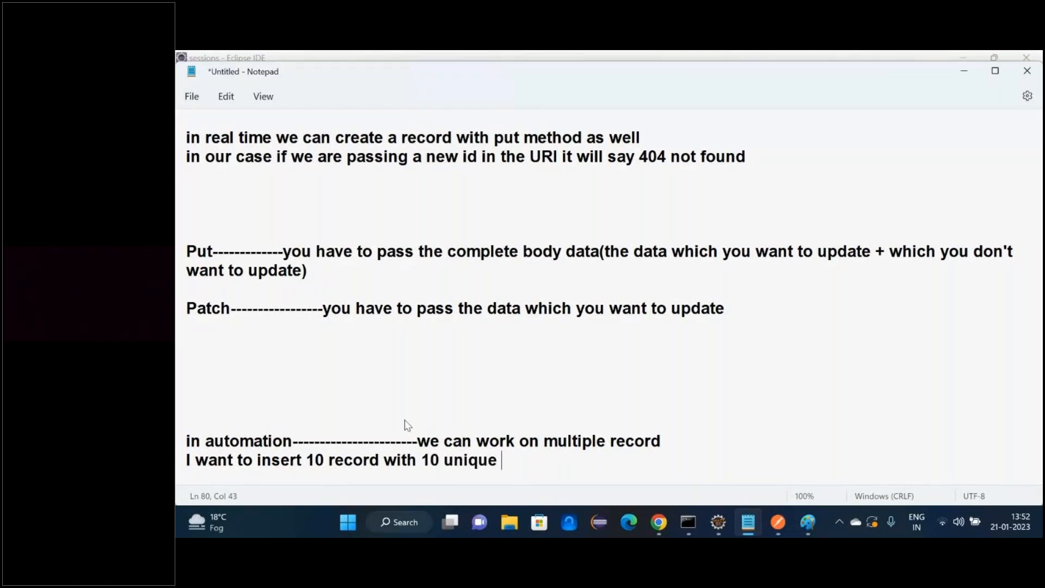
{"action": "type", "text": "ID"}
Step: After a blank line, add the lines "as of now it is not possible" and "but in automation yes it's possible"
{"action": "key", "text": "Return"}
{"action": "key", "text": "Return"}
{"action": "type", "text": "a"}
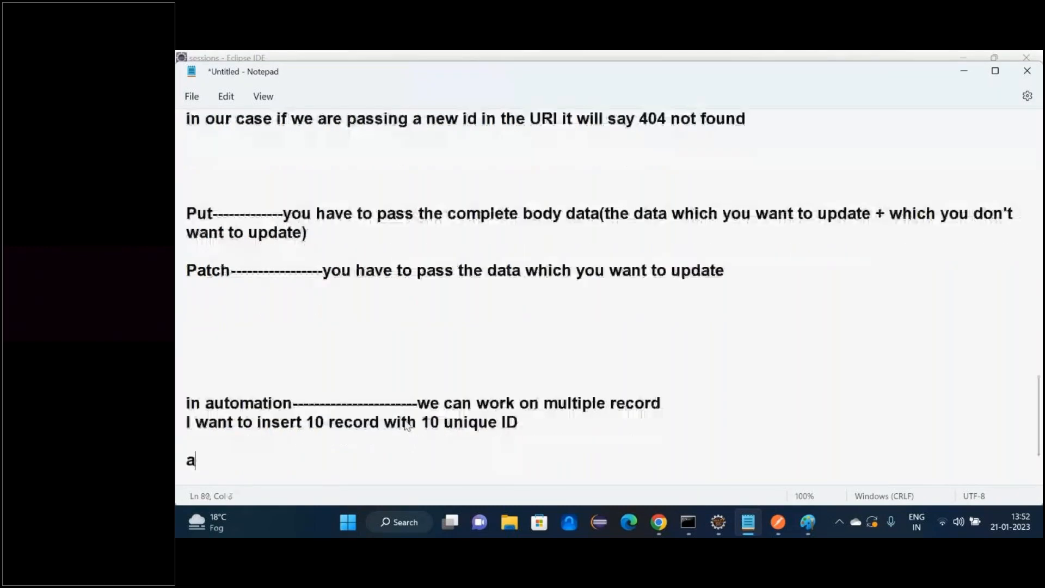
{"action": "type", "text": "s of now it is "}
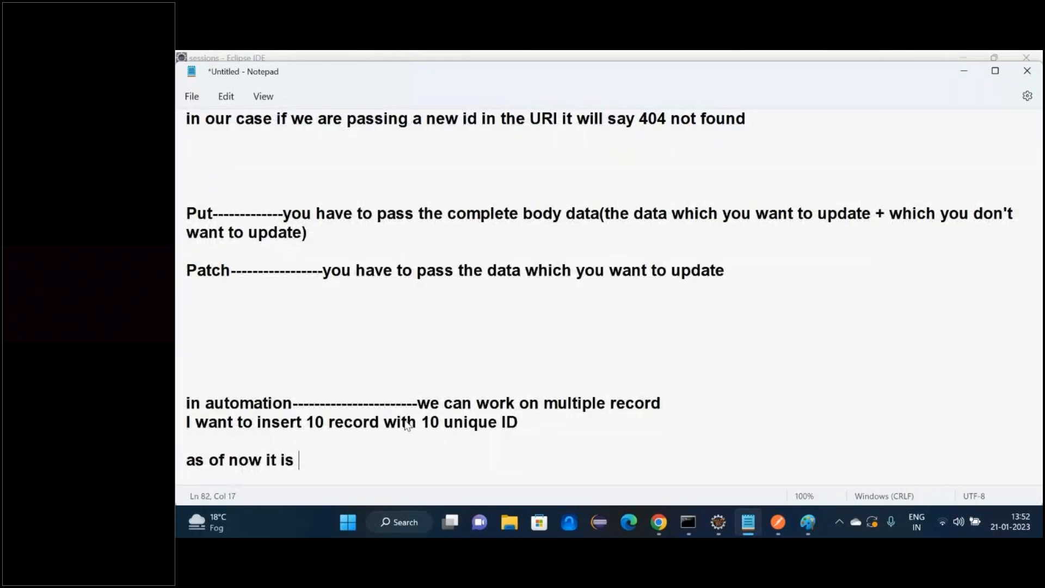
{"action": "type", "text": "not possible"}
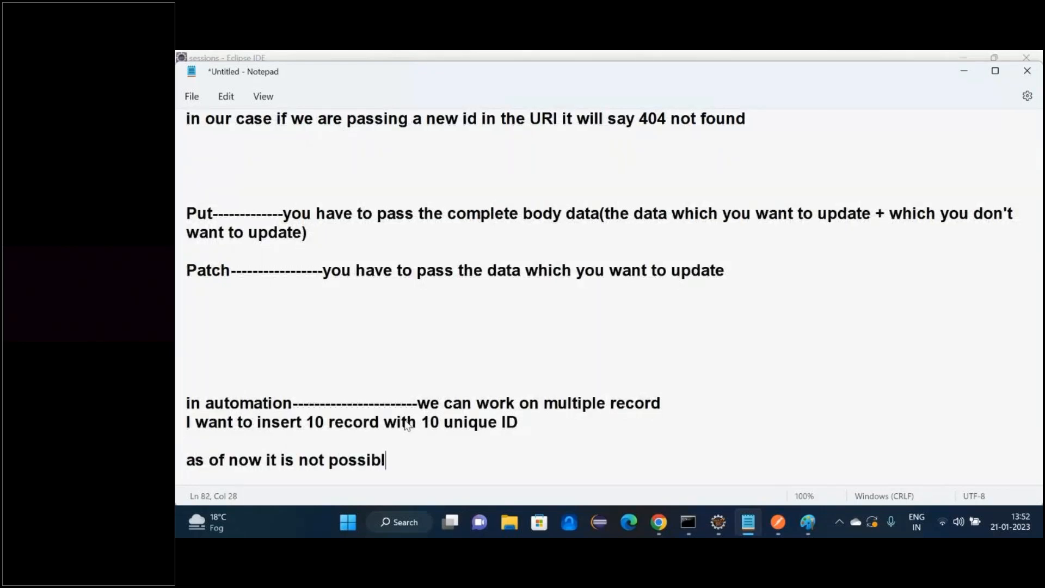
{"action": "key", "text": "Return"}
{"action": "type", "text": "but in aut"}
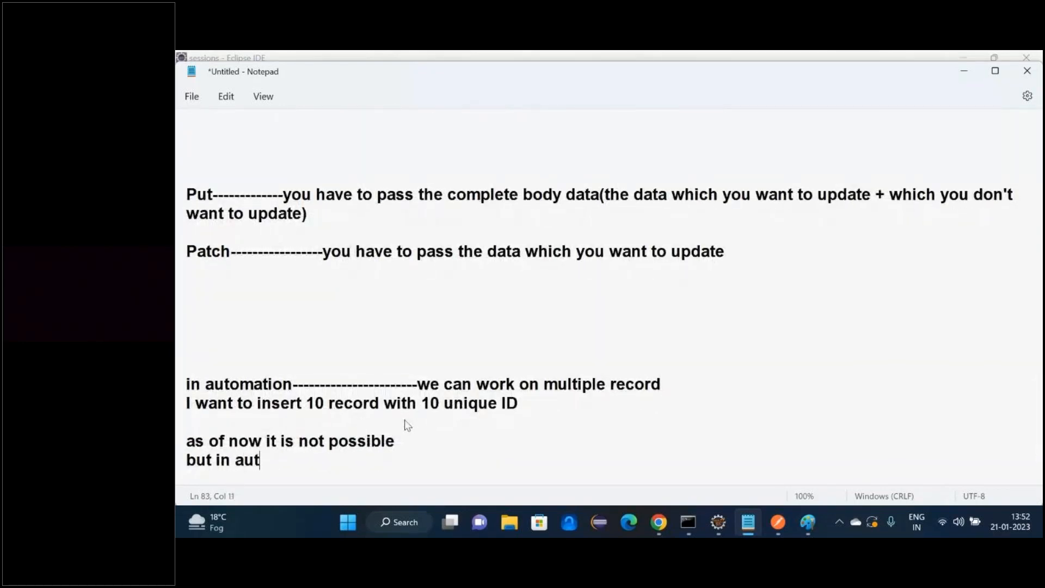
{"action": "type", "text": "omation ue"}
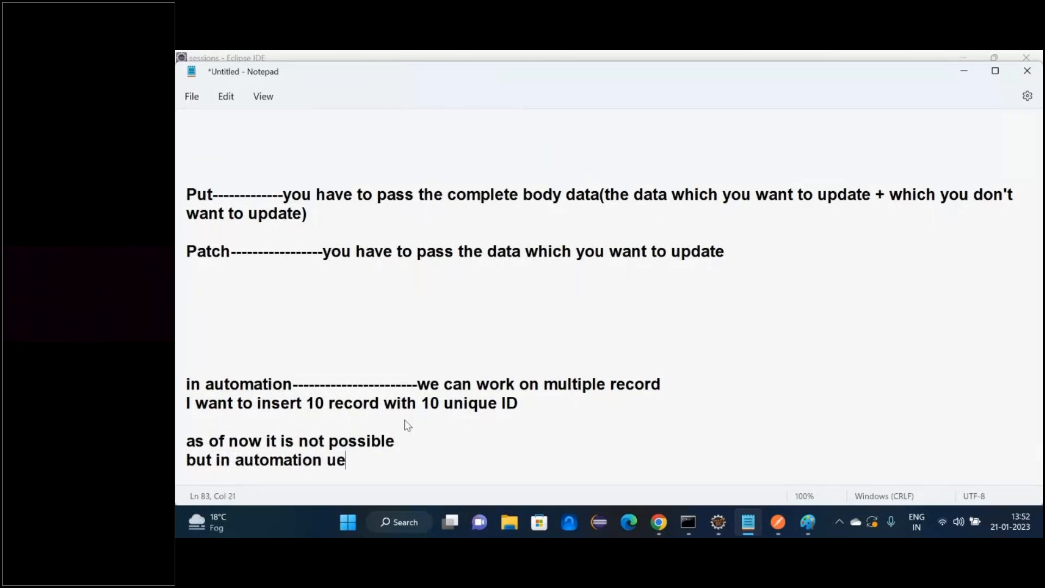
{"action": "key", "text": "BackSpace"}
{"action": "key", "text": "BackSpace"}
{"action": "type", "text": "yes i"}
{"action": "type", "text": "'s possible"}
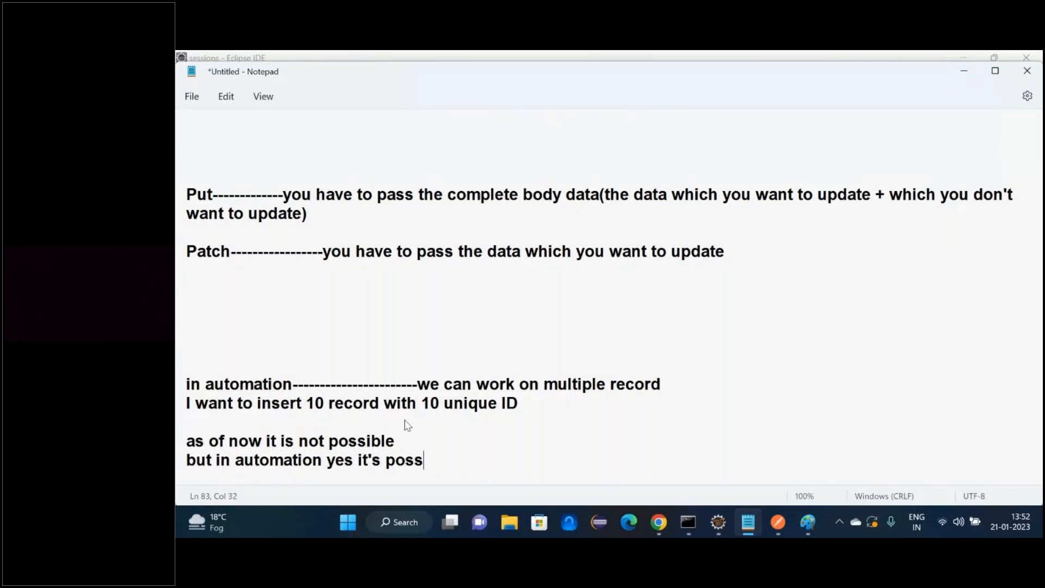
Step: Extend the line "as of now it is not possible" with "-----------------------you have to change the id value manually"
{"action": "type", "text": "----------------------you hav"}
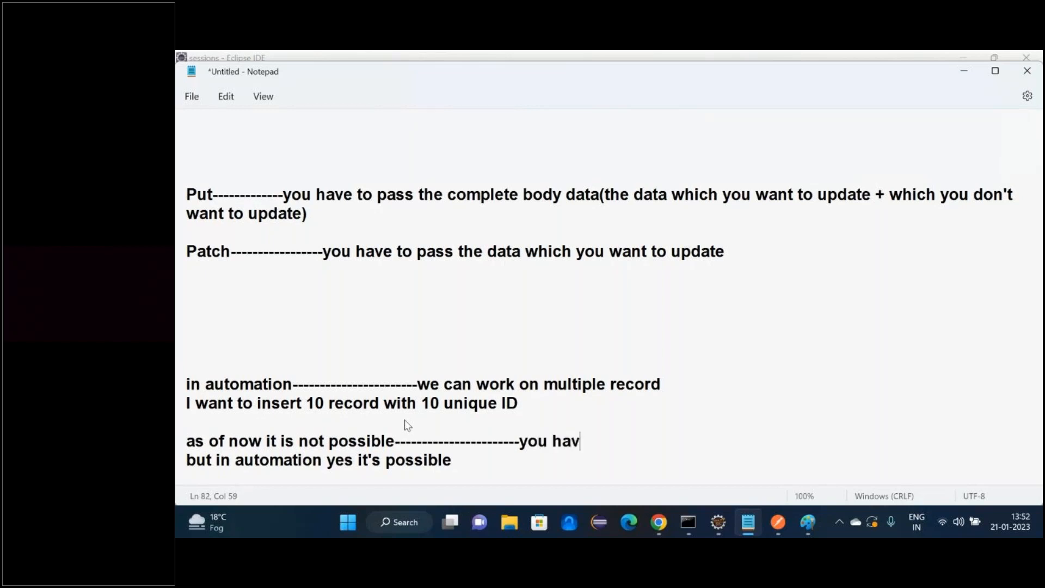
{"action": "type", "text": "e to change the id "}
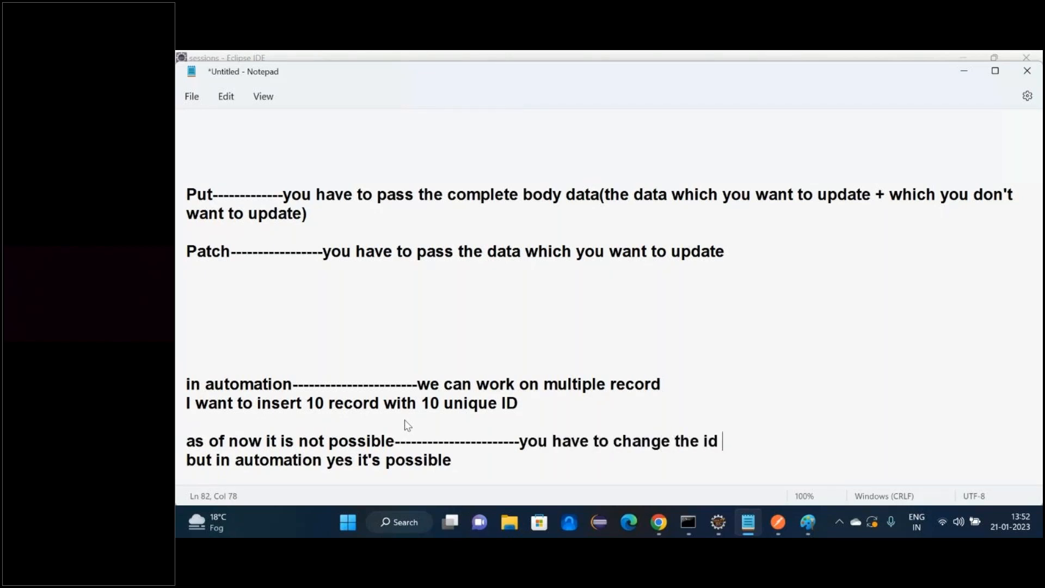
{"action": "type", "text": "value man"}
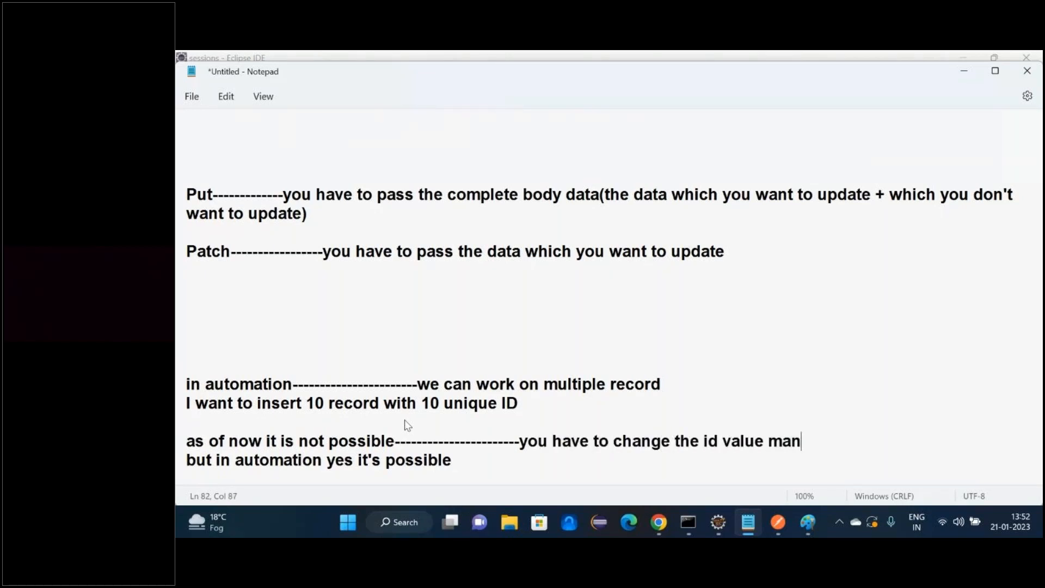
{"action": "type", "text": "ually"}
Step: Leave several blank lines below the automation notes and write "get---------------------it will give you one record"
{"action": "key", "text": "Down"}
{"action": "key", "text": "Return"}
{"action": "key", "text": "Return"}
{"action": "key", "text": "Return"}
{"action": "key", "text": "Return"}
{"action": "key", "text": "Return"}
{"action": "key", "text": "Return"}
{"action": "key", "text": "Return"}
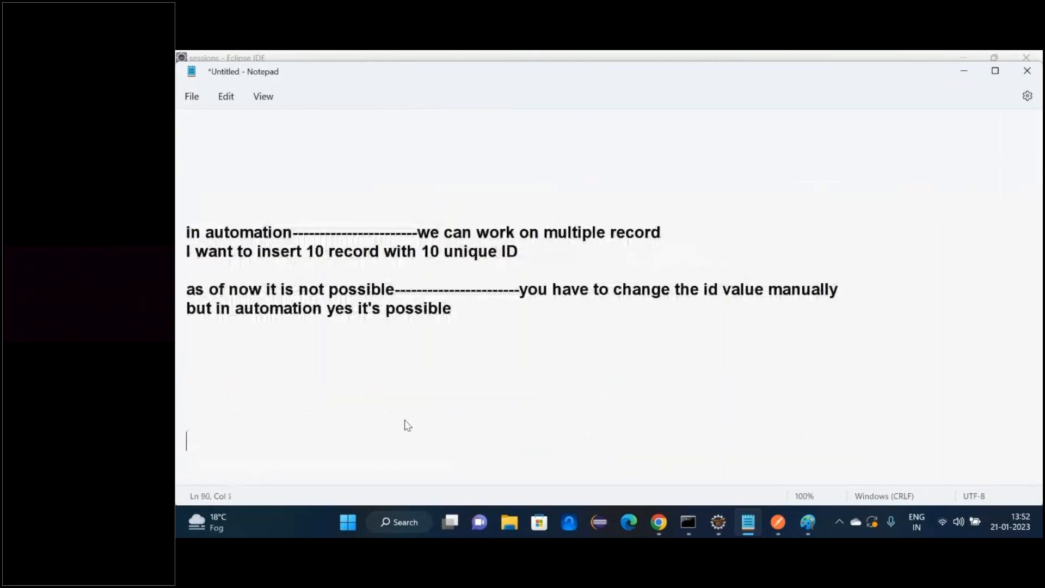
{"action": "key", "text": "Up"}
{"action": "key", "text": "Up"}
{"action": "key", "text": "Up"}
{"action": "key", "text": "End"}
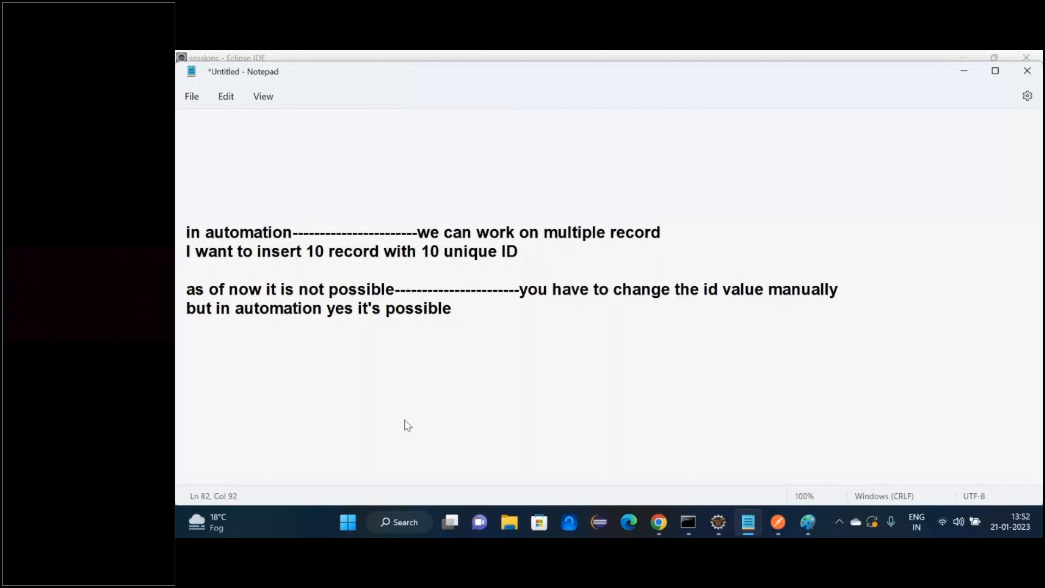
{"action": "left_click", "coordinate": [219, 380]}
{"action": "type", "text": "get---------------------it will "}
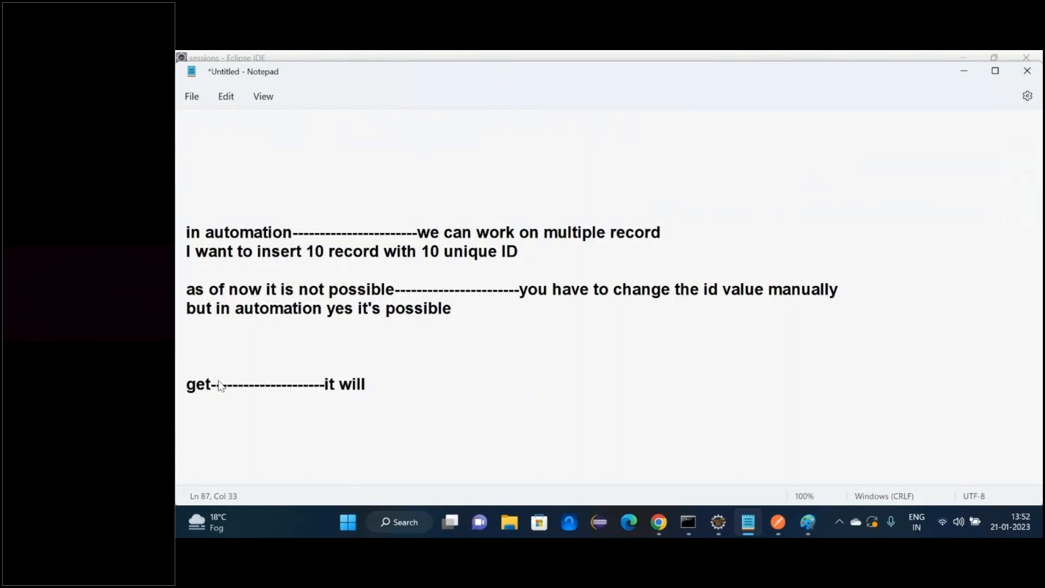
{"action": "type", "text": "give you on"}
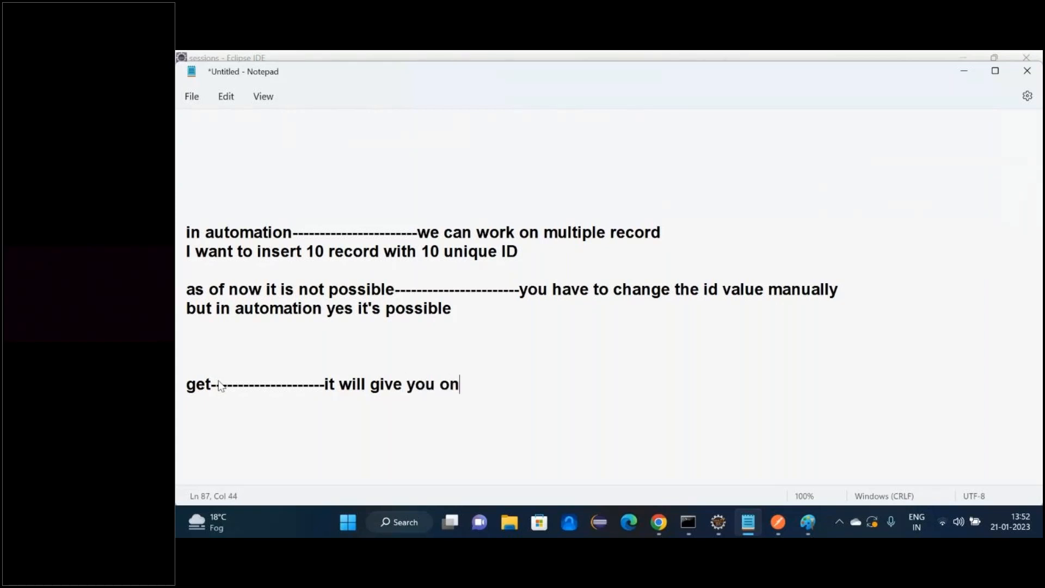
{"action": "type", "text": "e record"}
Step: Add the line "get all-----------------it will give you all record" directly below the get note
{"action": "key", "text": "Return"}
{"action": "type", "text": "get"}
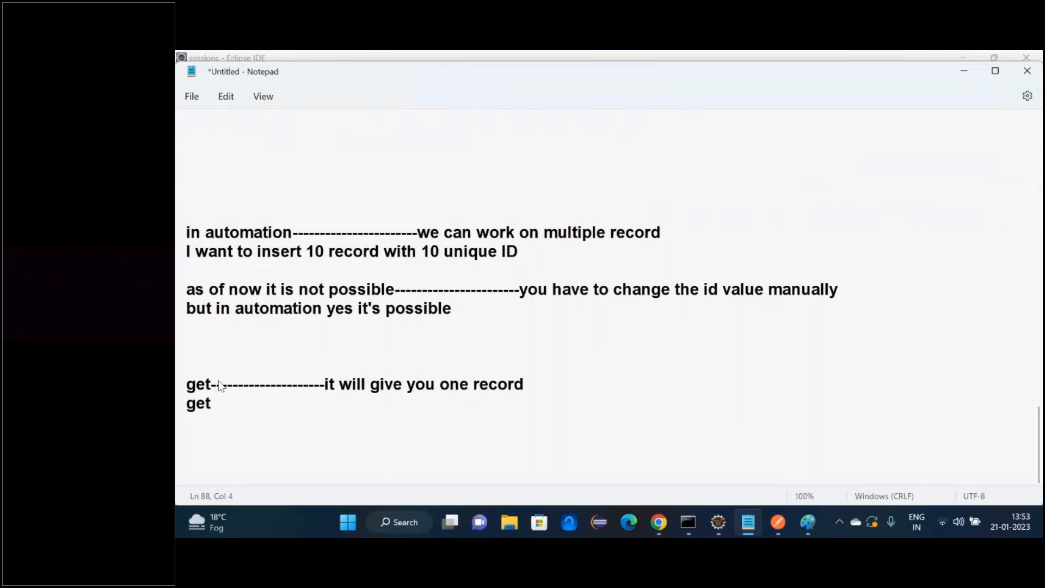
{"action": "type", "text": " all--------------------"}
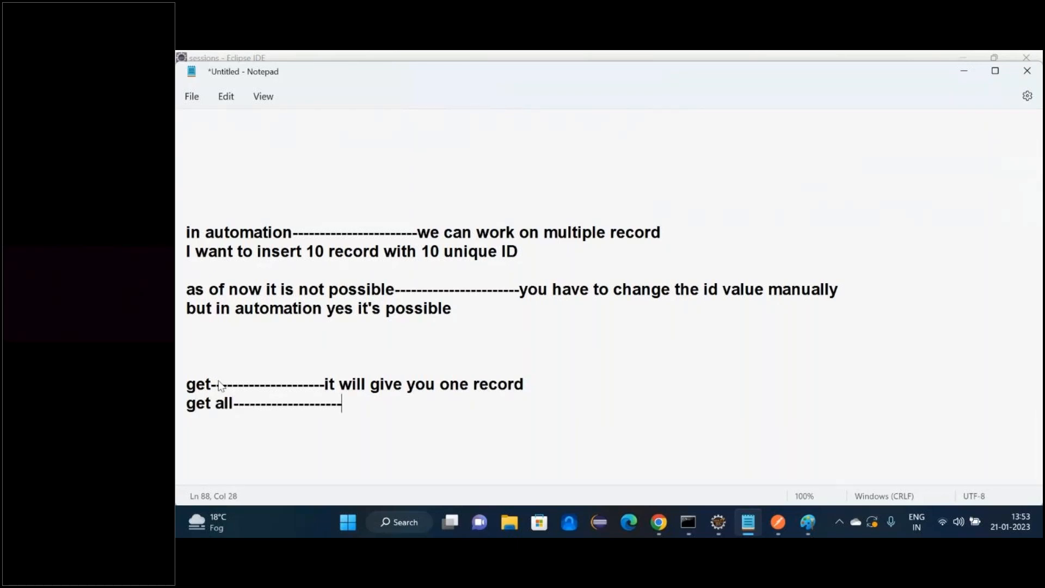
{"action": "type", "text": "it will give you all record"}
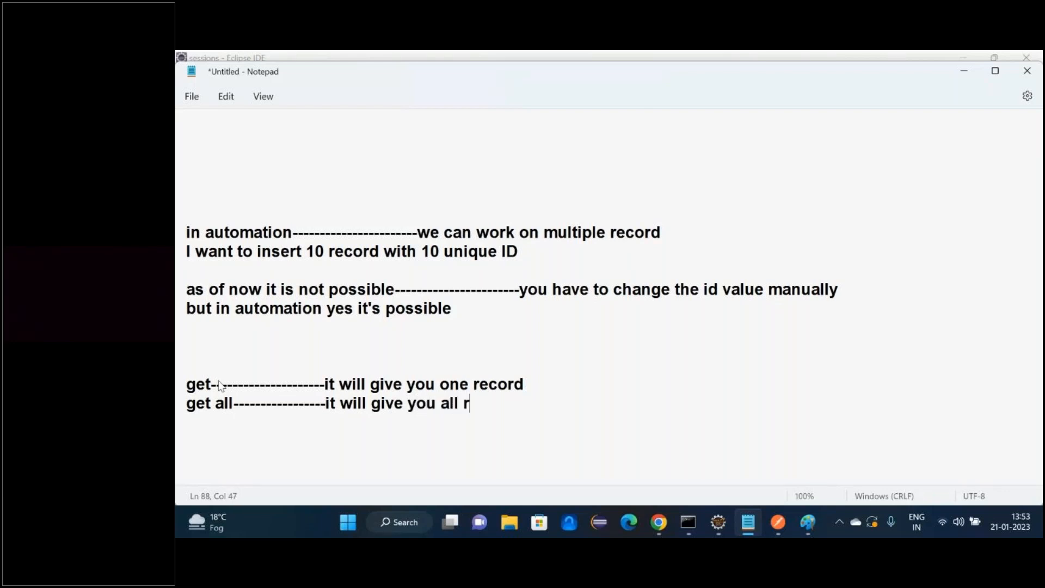
Step: Extend the get note with "(but you have 5 records you have to change the id value again and again manually)"
{"action": "key", "text": "Up"}
{"action": "type", "text": "(but e"}
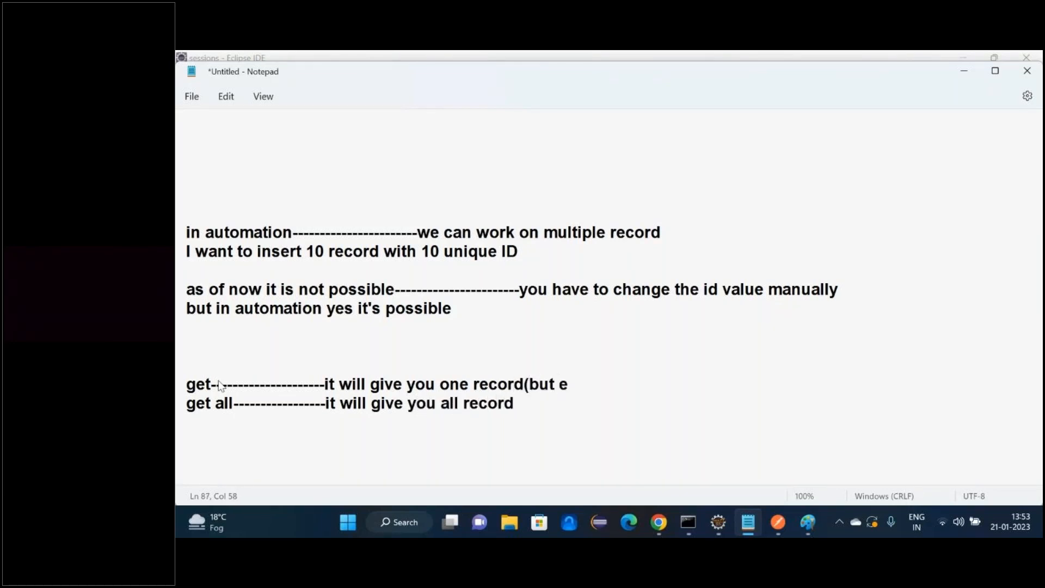
{"action": "key", "text": "BackSpace"}
{"action": "type", "text": "you have 5 recor"}
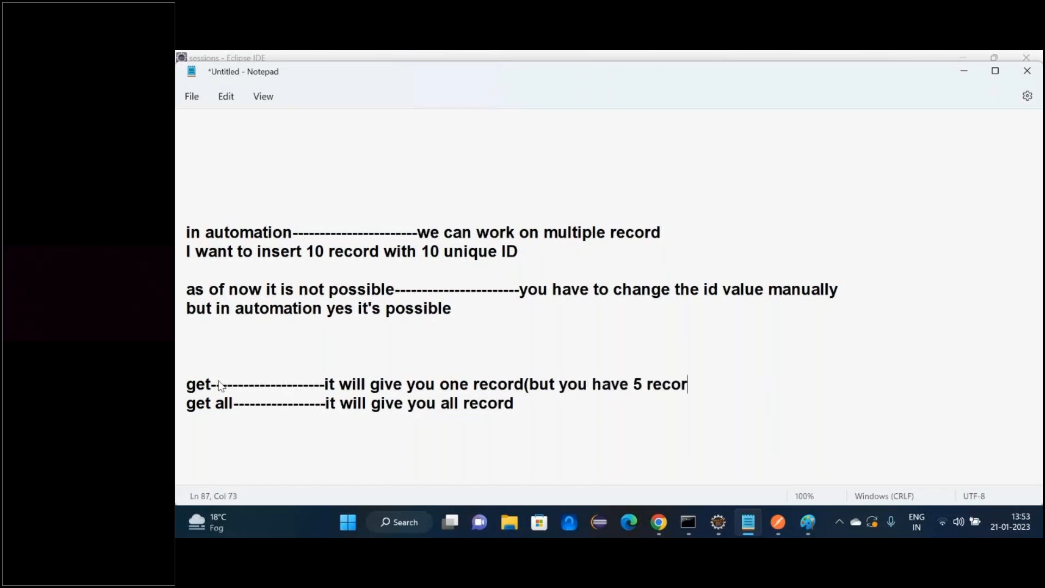
{"action": "type", "text": "ds you hav"}
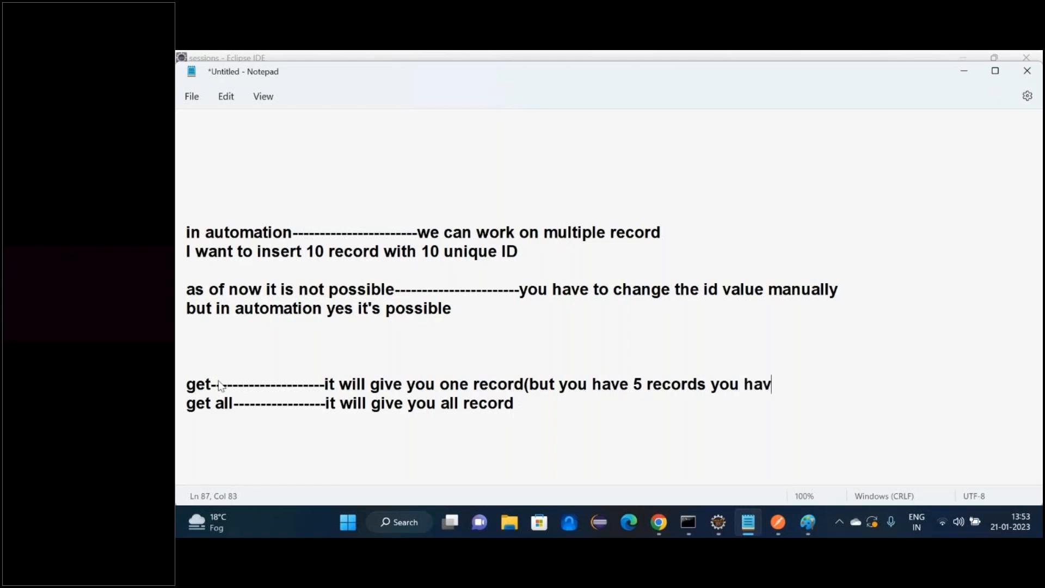
{"action": "type", "text": "e to change the "}
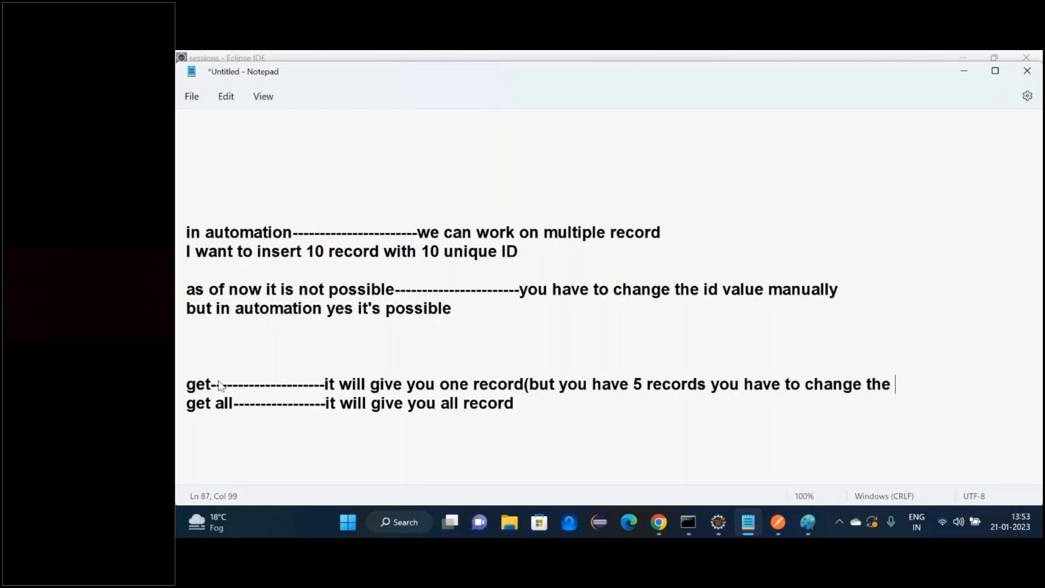
{"action": "type", "text": "id value agai"}
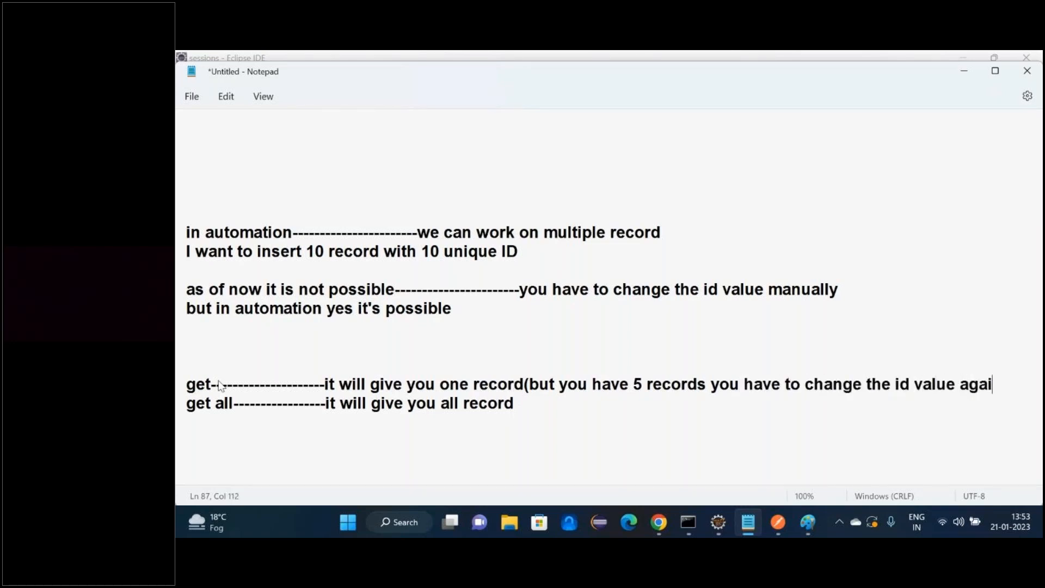
{"action": "type", "text": "n and again"}
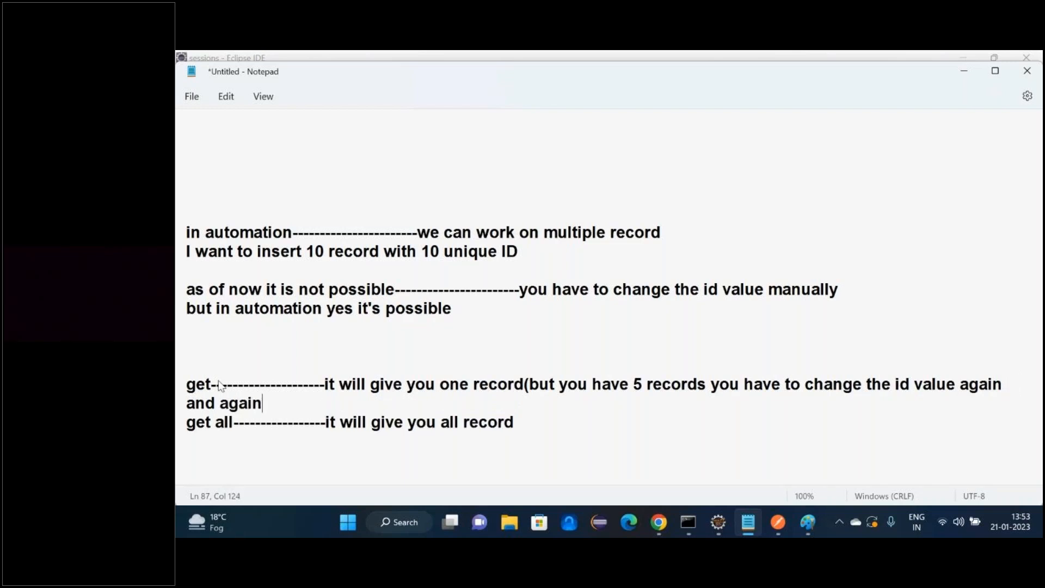
{"action": "type", "text": " manually) b"}
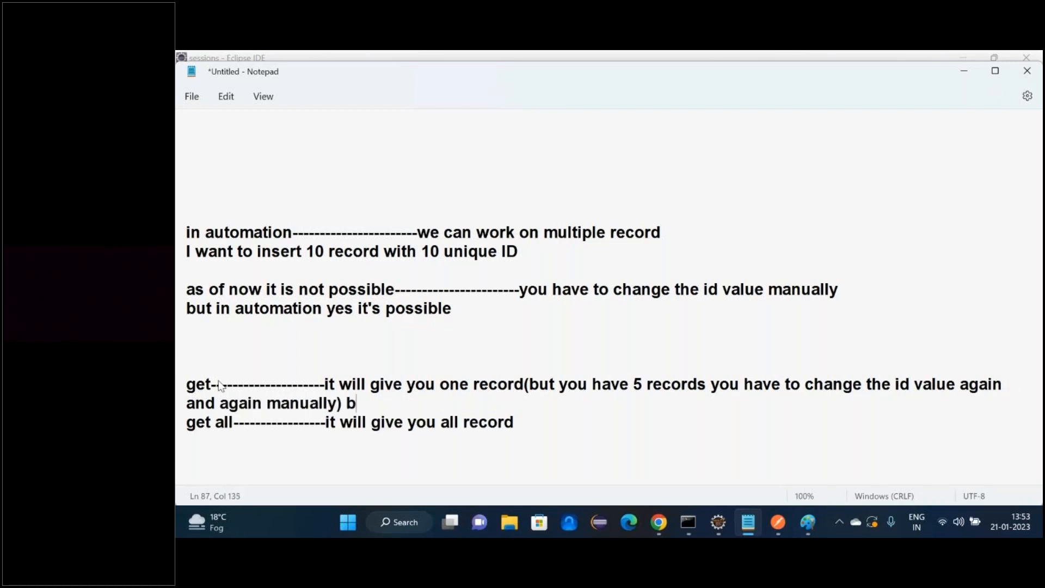
Step: Continue the get note after the parenthesis with "but in automation we can acrhive it very easily"
{"action": "type", "text": "ut in automa"}
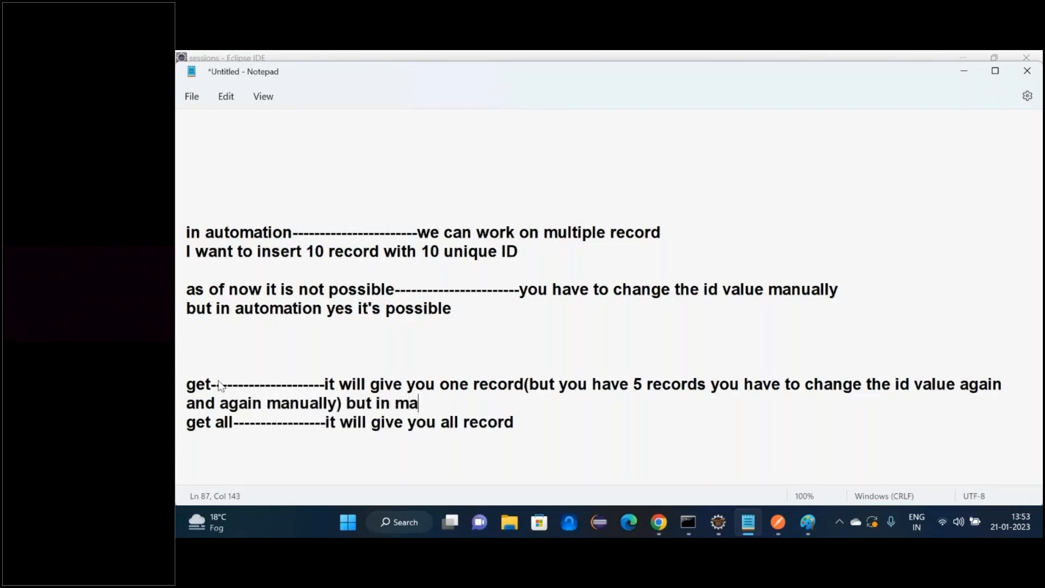
{"action": "key", "text": "BackSpace"}
{"action": "key", "text": "BackSpace"}
{"action": "type", "text": "automato"}
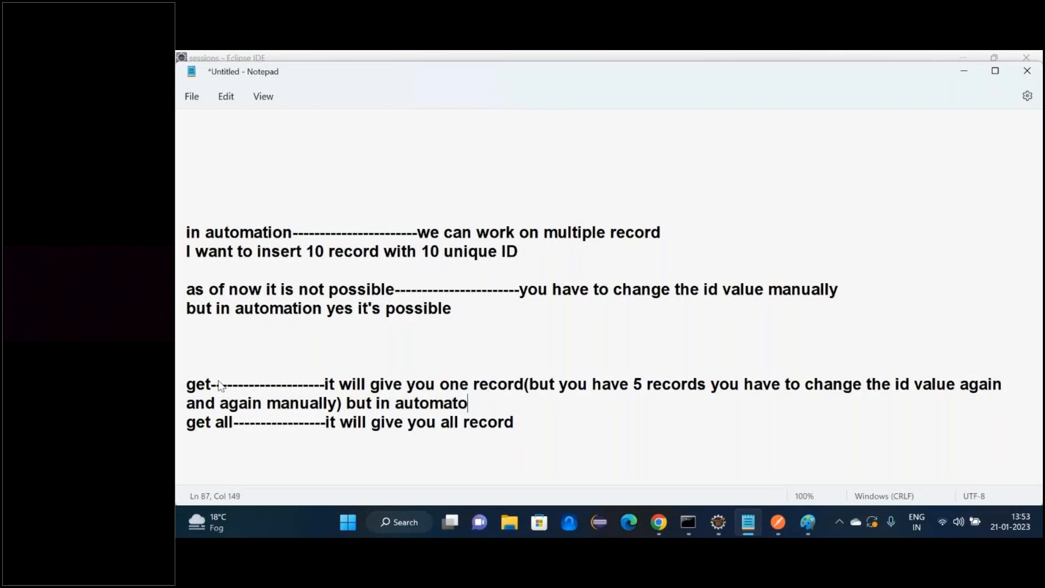
{"action": "key", "text": "BackSpace"}
{"action": "type", "text": "ion we can"}
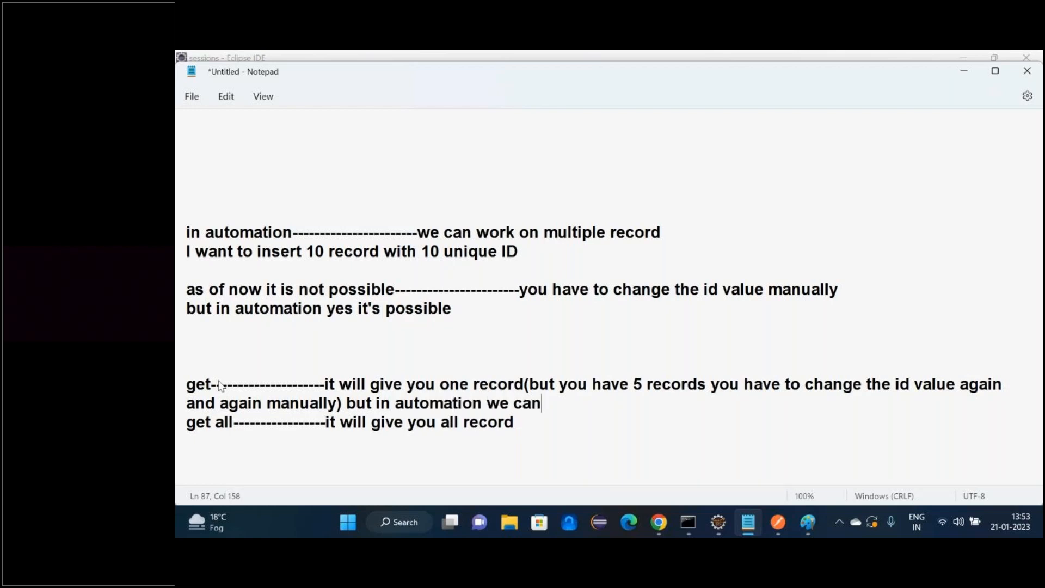
{"action": "type", "text": " acriv"}
{"action": "key", "text": "BackSpace"}
{"action": "key", "text": "BackSpace"}
{"action": "type", "text": "hive"}
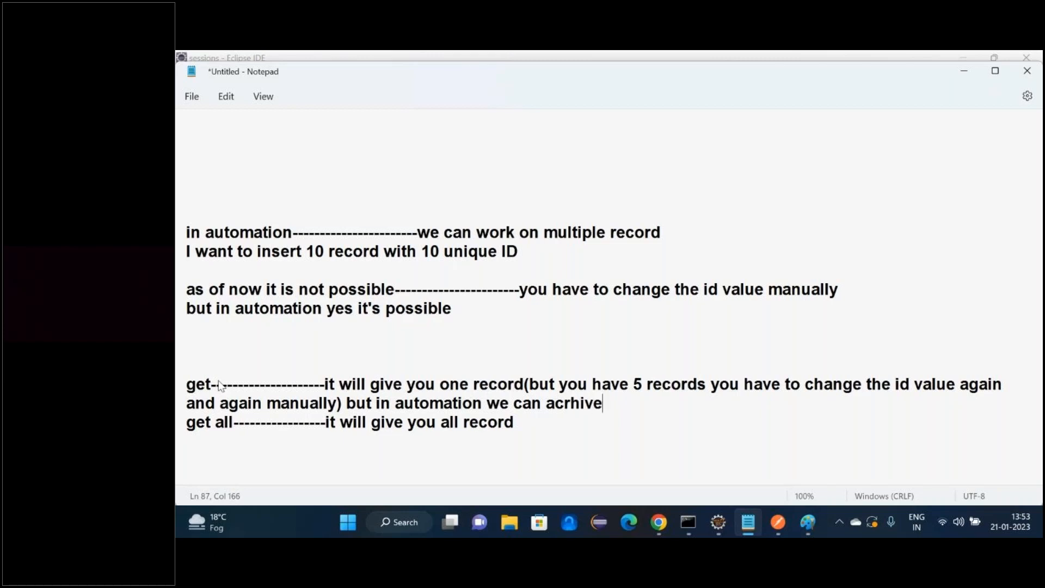
{"action": "key", "text": "Return"}
{"action": "key", "text": "BackSpace"}
{"action": "type", "text": "it very easily"}
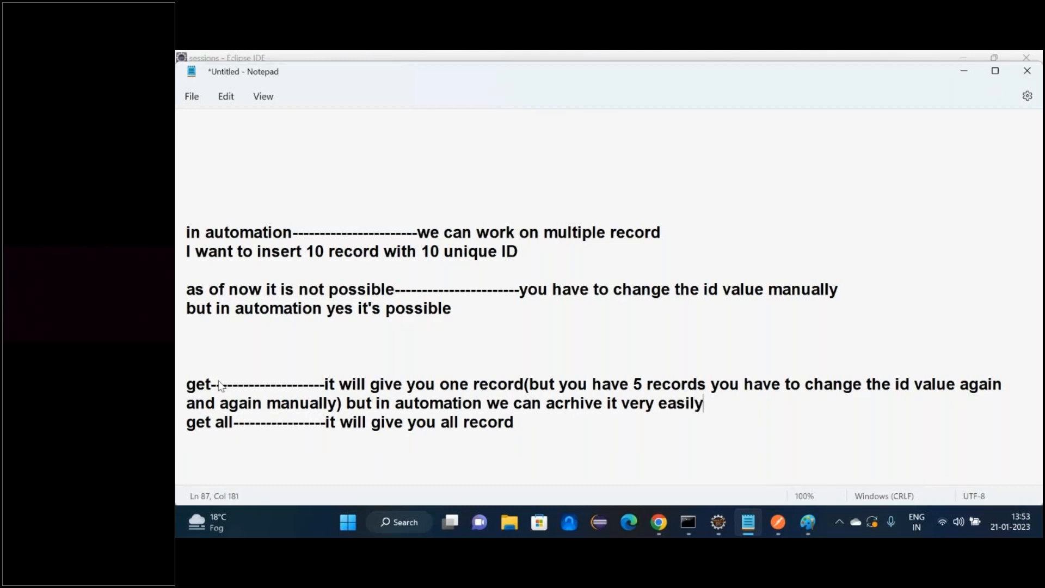
Step: Add the line "just use a loop that's it" between the get note and the get all note
{"action": "key", "text": "Return"}
{"action": "type", "text": "just use a"}
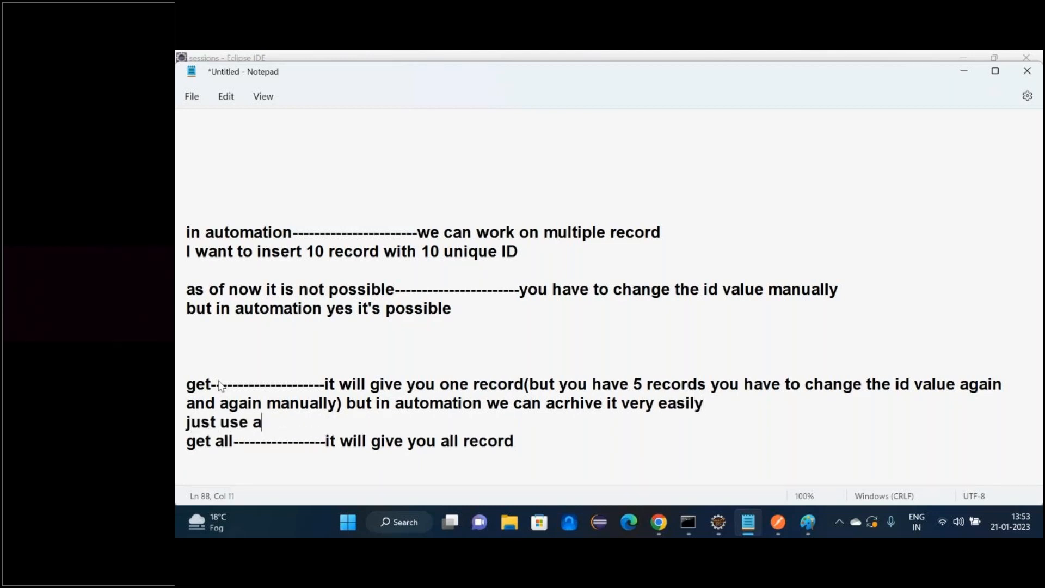
{"action": "type", "text": " loop that's it"}
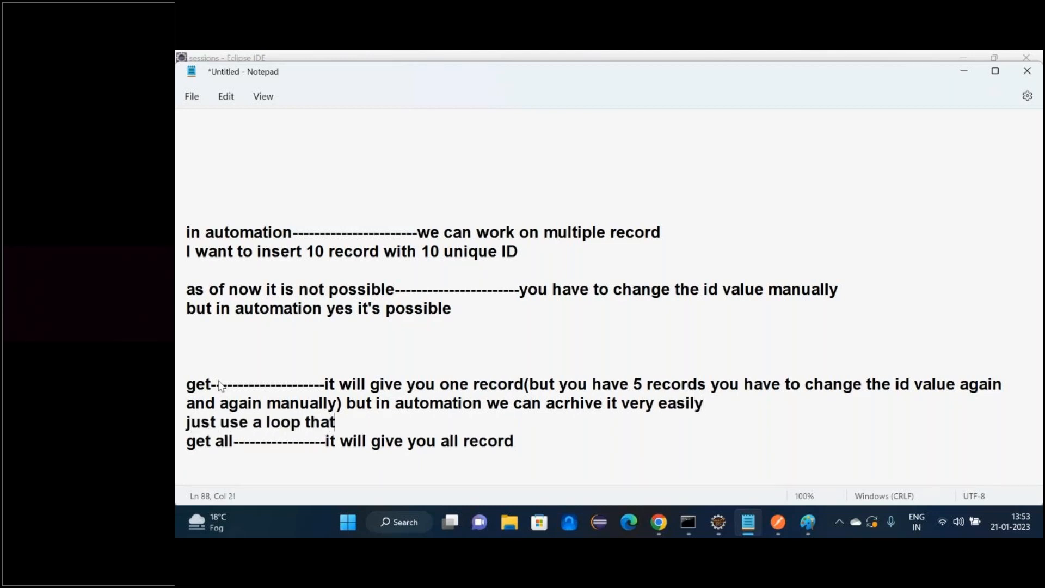
{"action": "key", "text": "Return"}
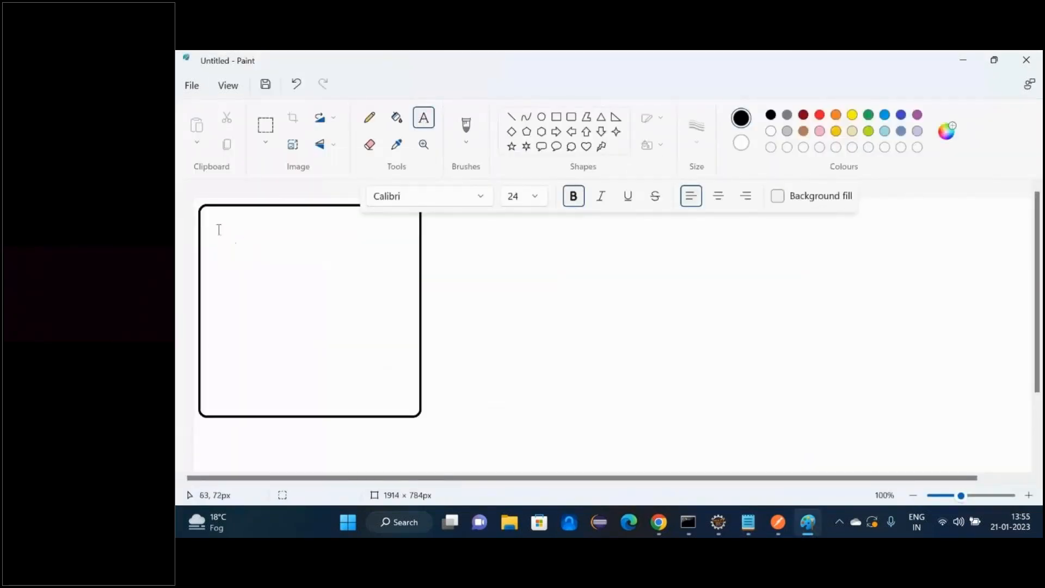
Step: In Paint, write "Rest Assured is a java library that will be used for the rest APIs automation" inside the rounded rectangle
{"action": "type", "text": "Rest "}
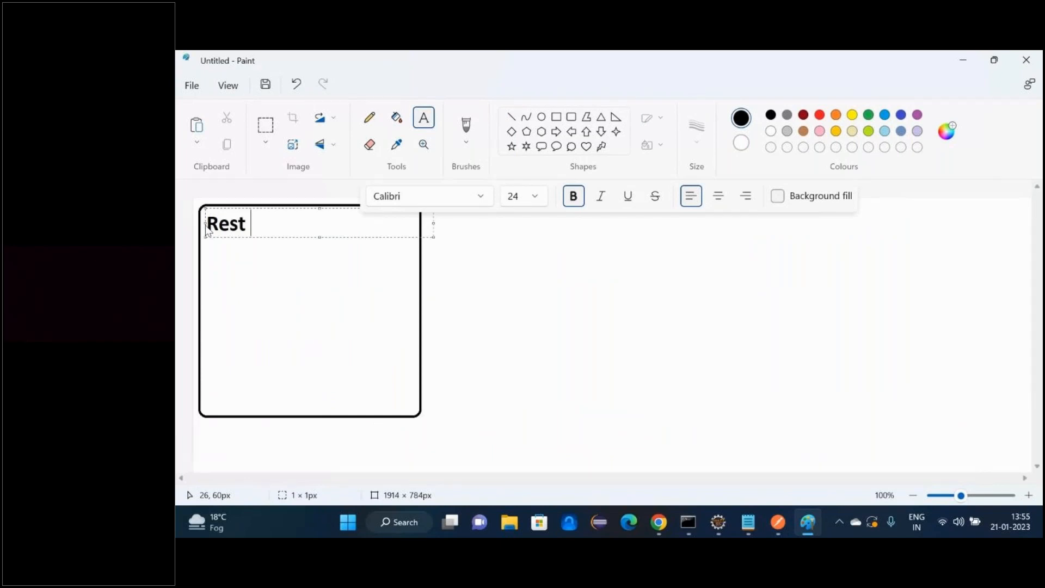
{"action": "type", "text": "Assured"}
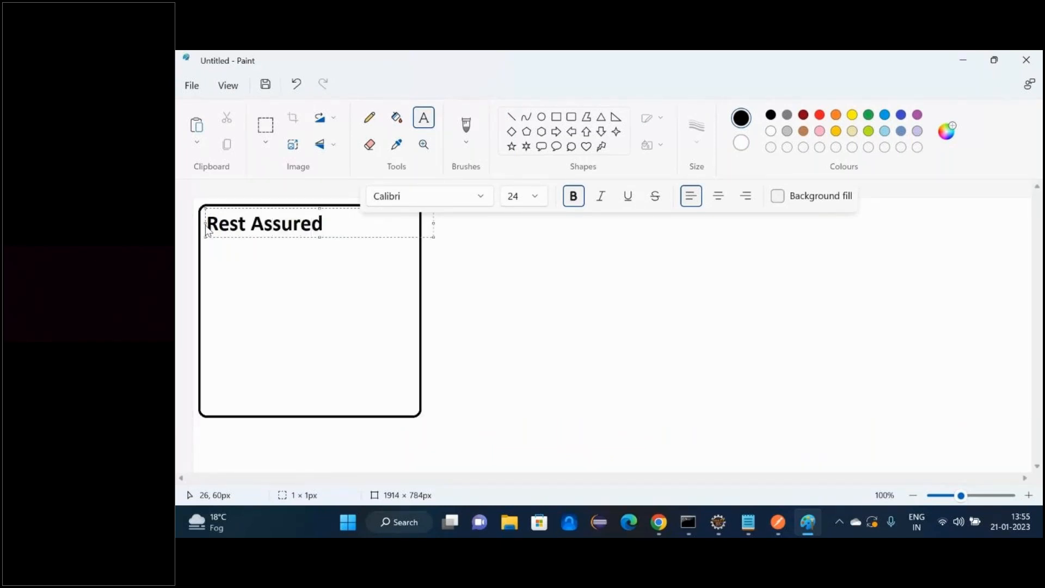
{"action": "type", "text": " is a java li"}
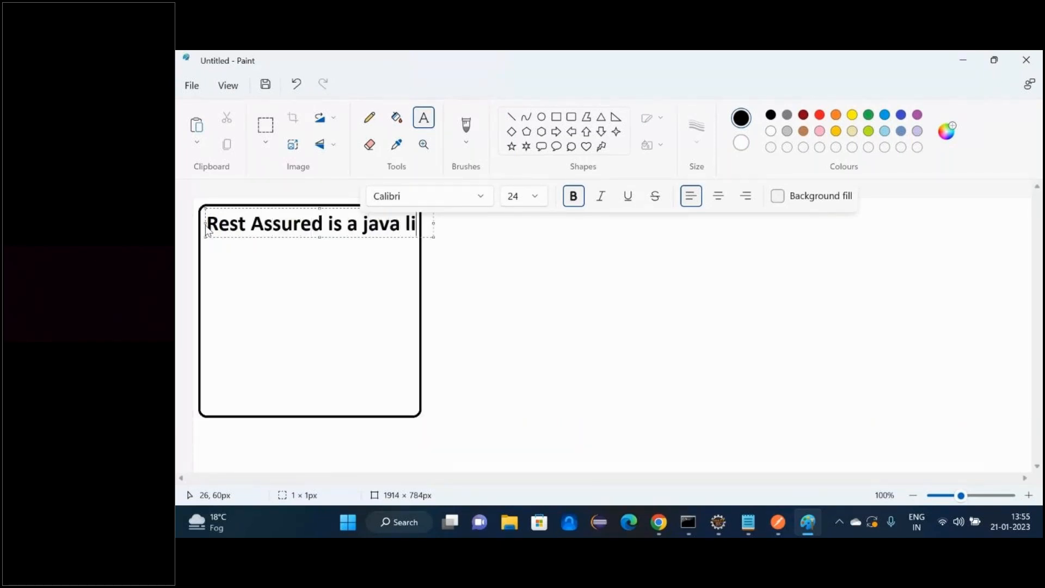
{"action": "type", "text": "brary that w"}
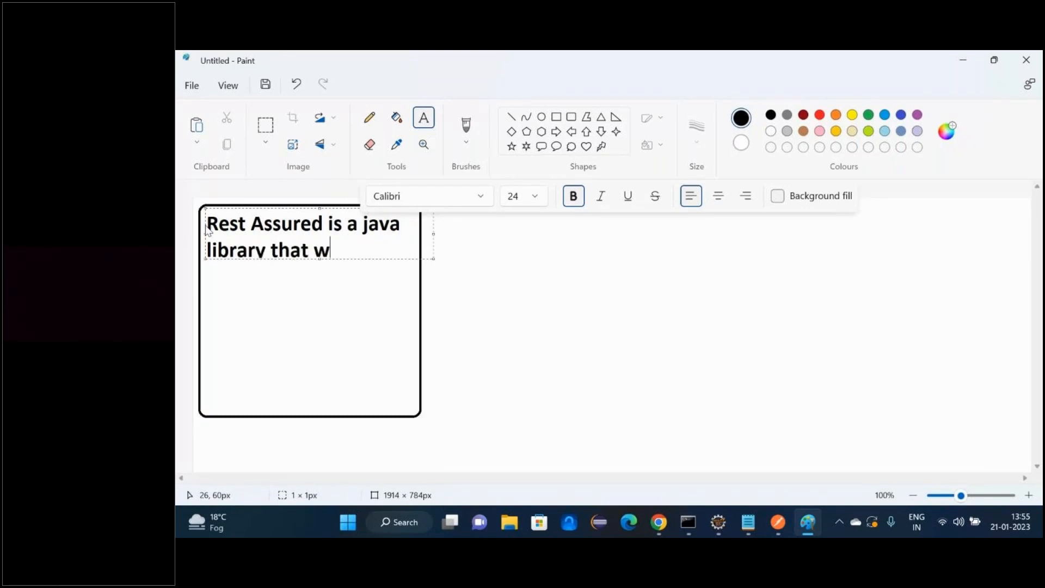
{"action": "type", "text": "ill be use"}
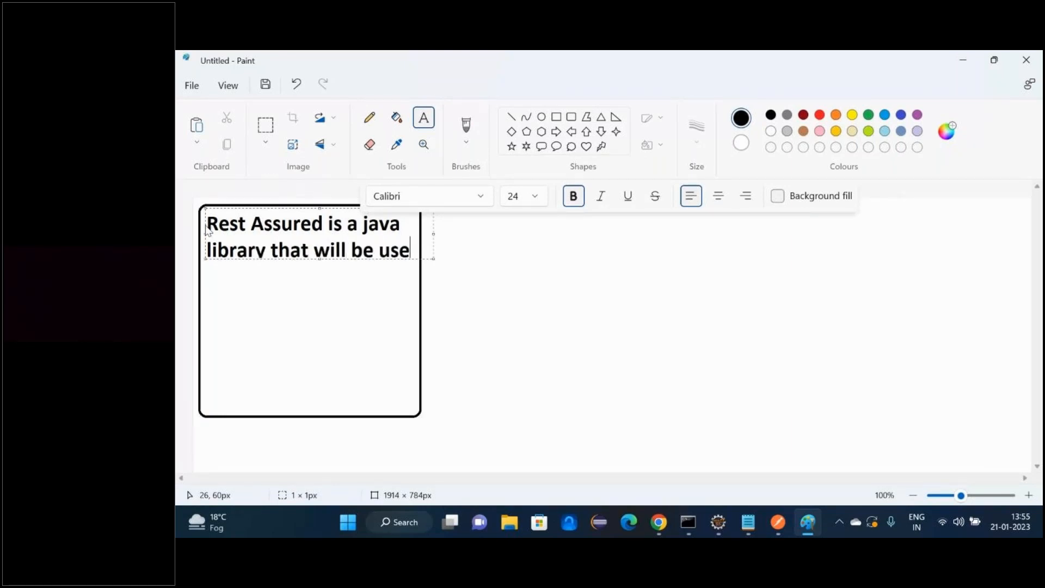
{"action": "type", "text": "d for the res"}
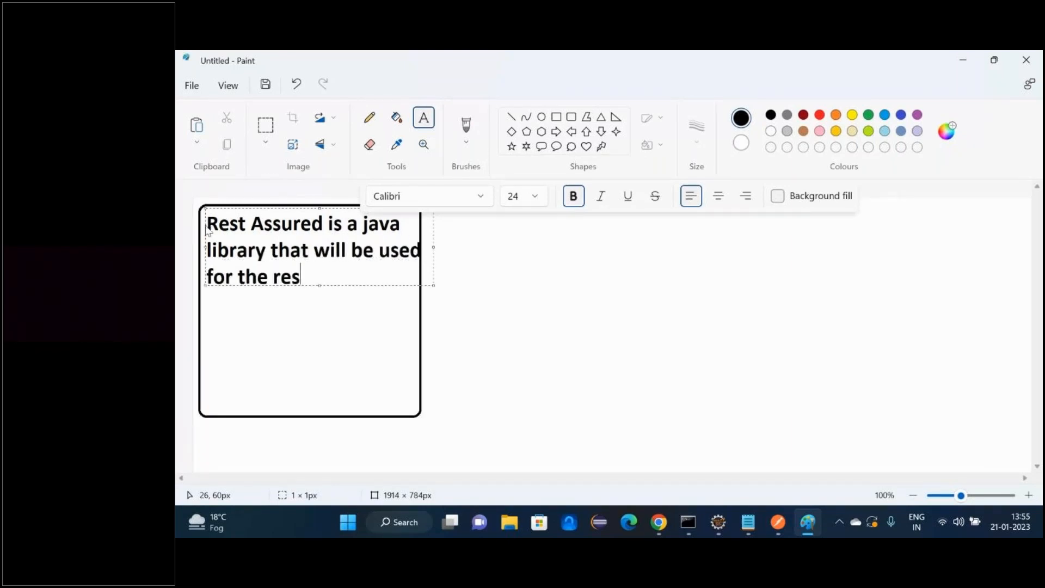
{"action": "type", "text": "t APIs auto"}
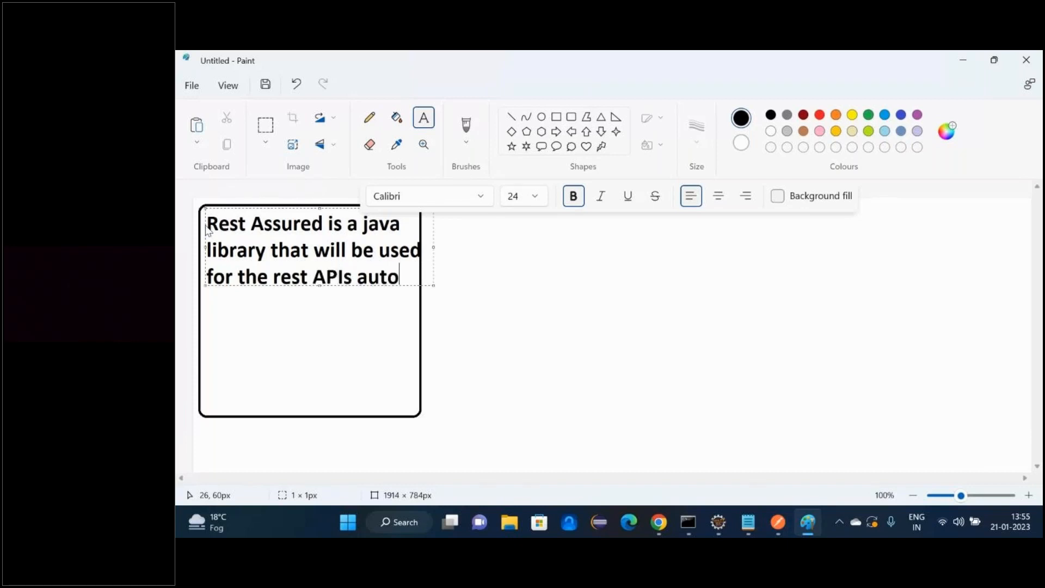
{"action": "type", "text": "mation"}
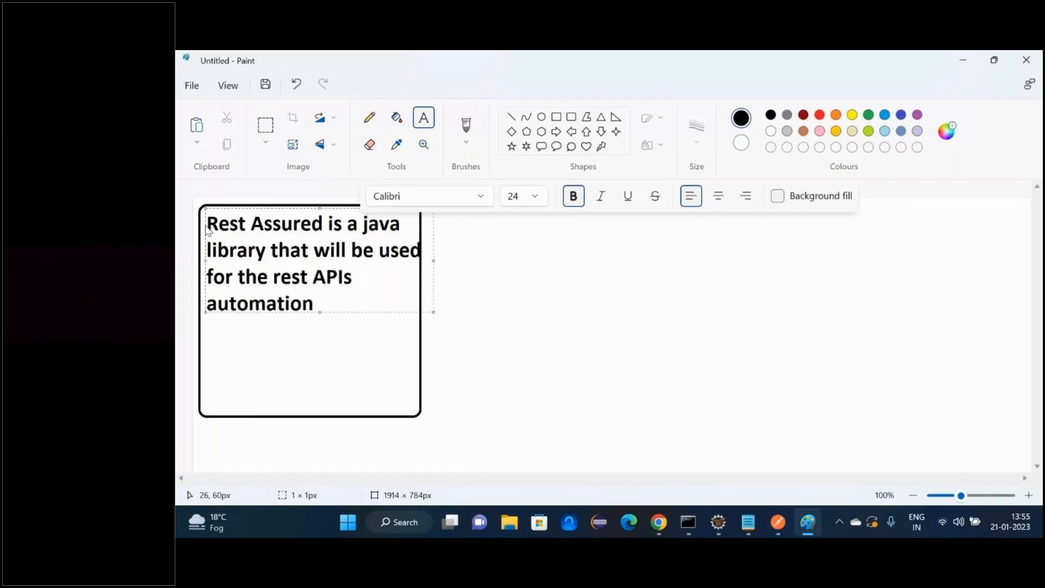
Step: Continue the text in the rounded rectangle with ", what do you mean by library ?" after "automation"
{"action": "key", "text": "alt+Tab"}
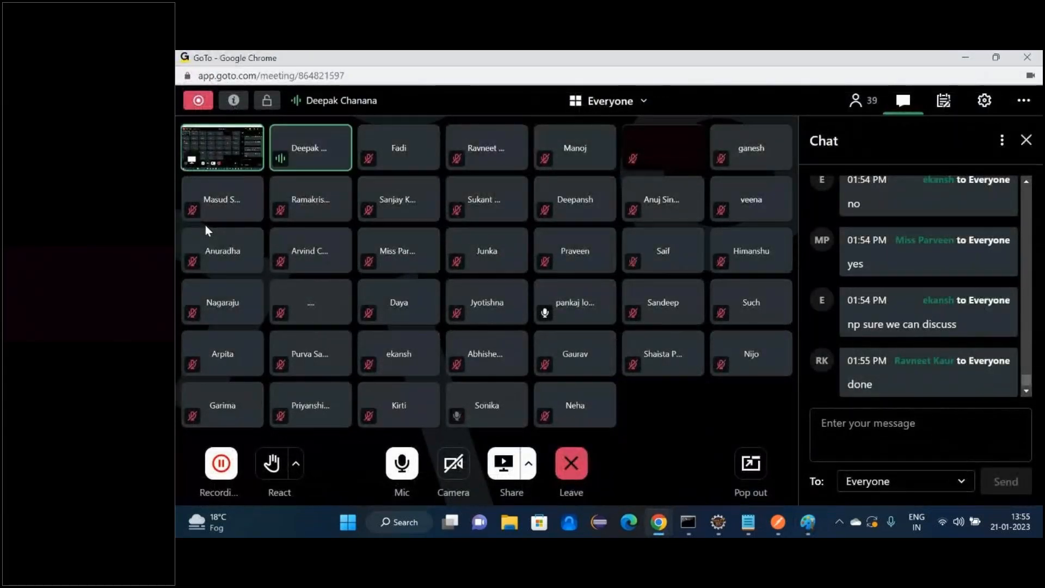
{"action": "key", "text": "alt+Tab"}
{"action": "type", "text": ". what "}
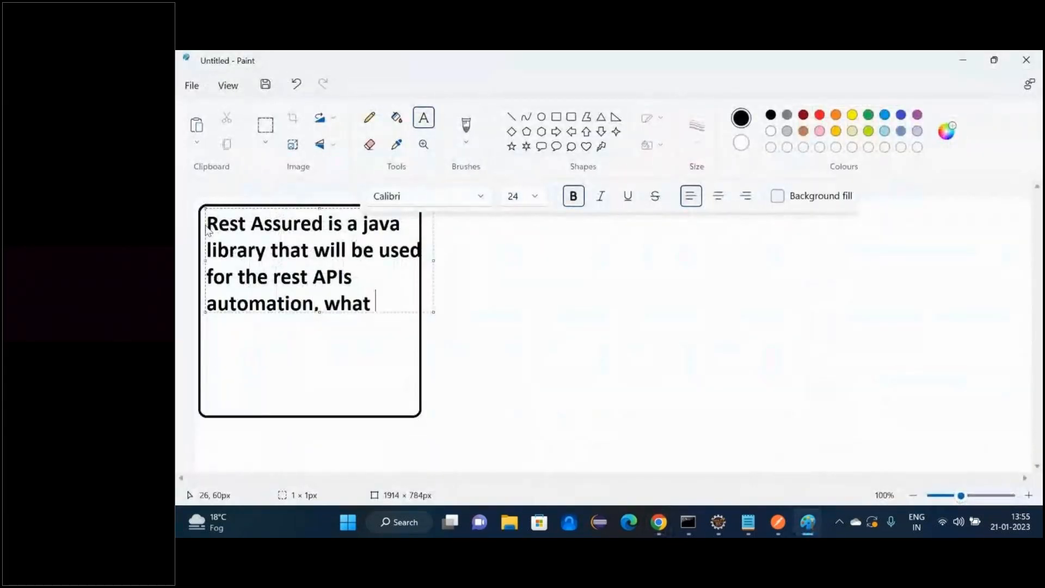
{"action": "type", "text": "do you mean by library ?"}
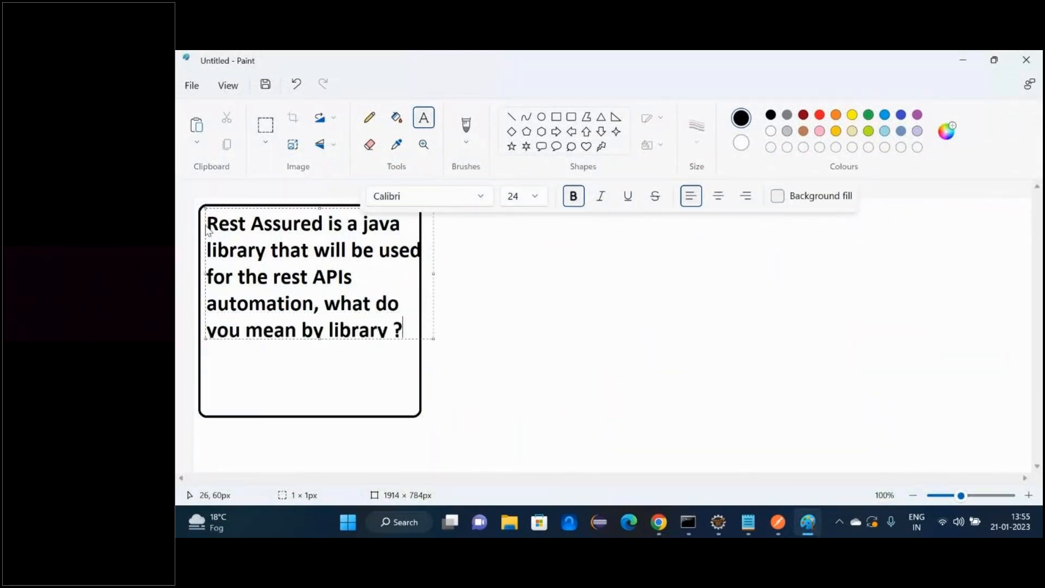
Step: Add the line "which provides the built in classes and methods" below the library question in the rounded rectangle
{"action": "key", "text": "Return"}
{"action": "type", "text": "whi"}
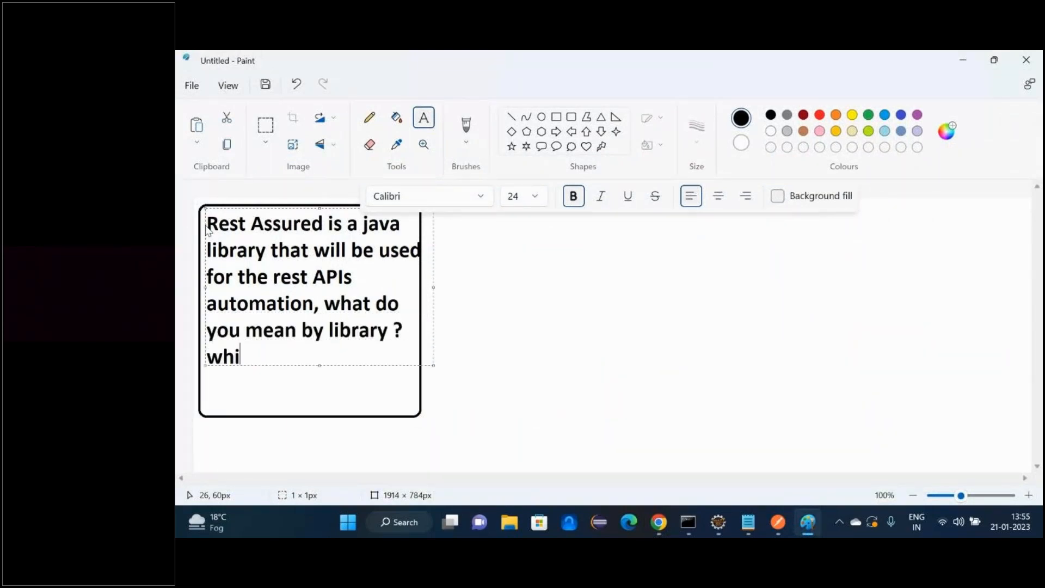
{"action": "type", "text": "ch provides t"}
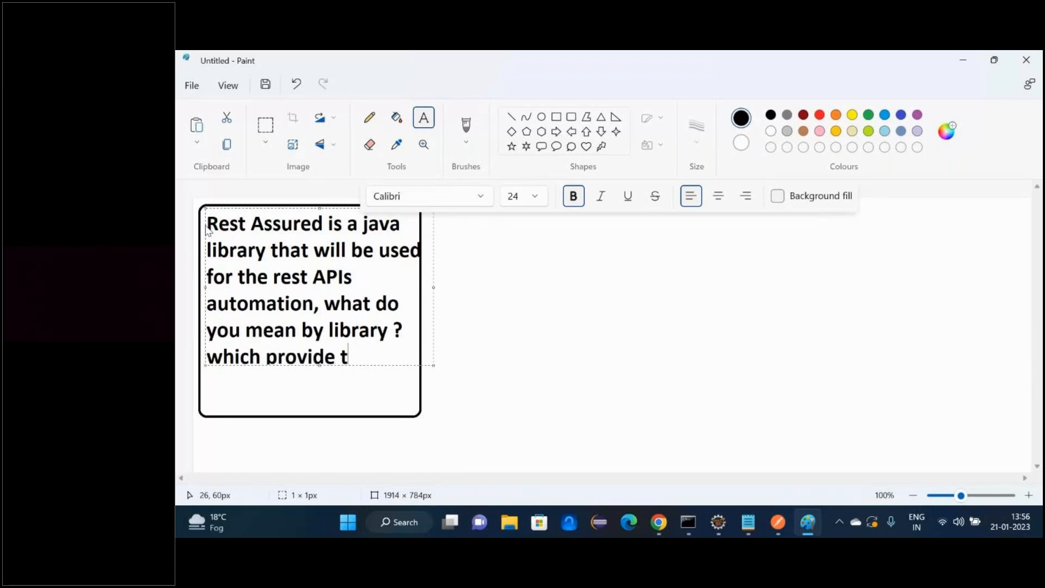
{"action": "key", "text": "BackSpace"}
{"action": "key", "text": "BackSpace"}
{"action": "type", "text": "s the buil"}
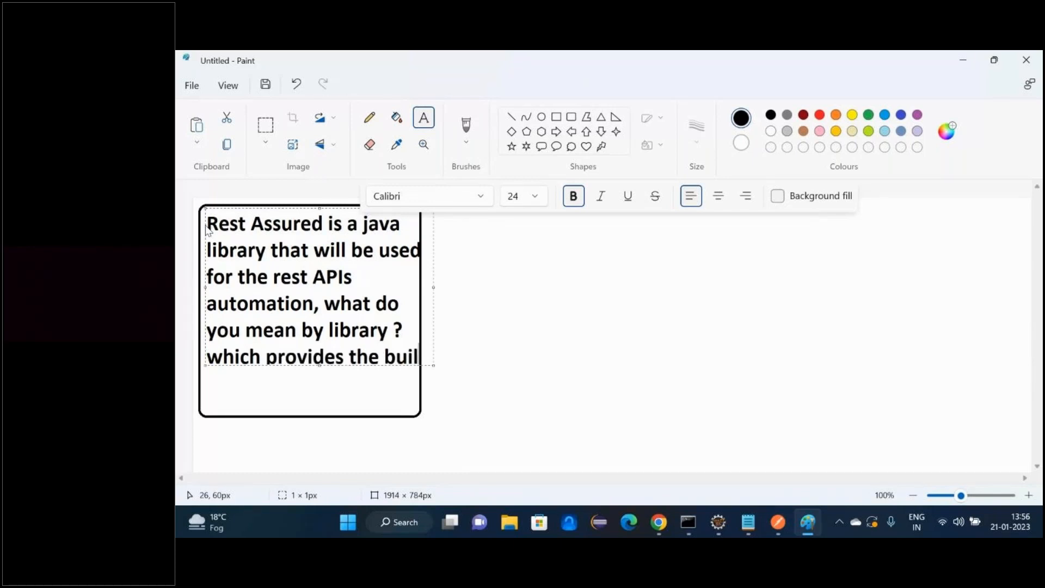
{"action": "type", "text": "t in cals"}
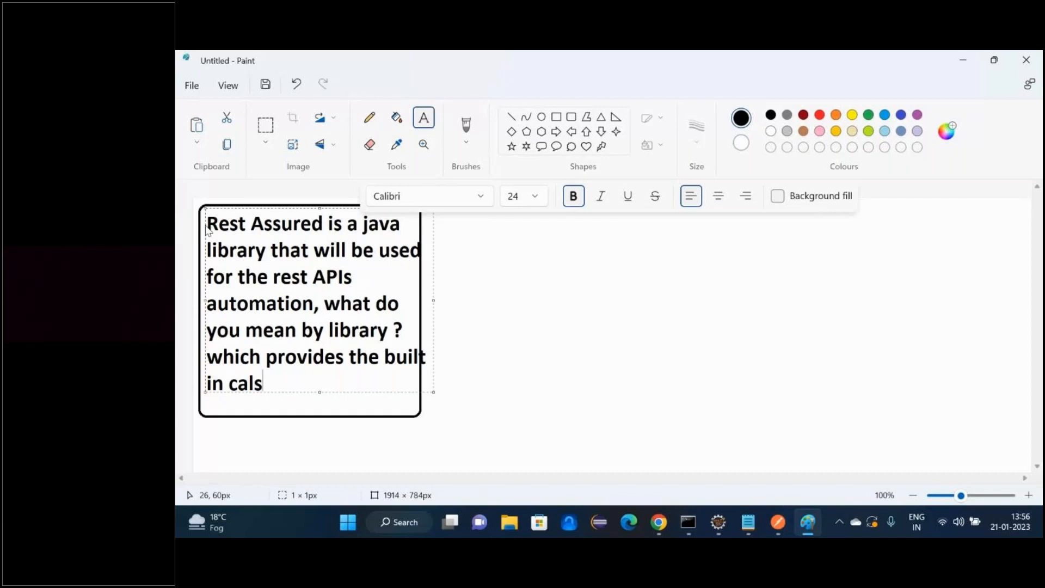
{"action": "key", "text": "BackSpace"}
{"action": "key", "text": "BackSpace"}
{"action": "type", "text": "lasses and metho"}
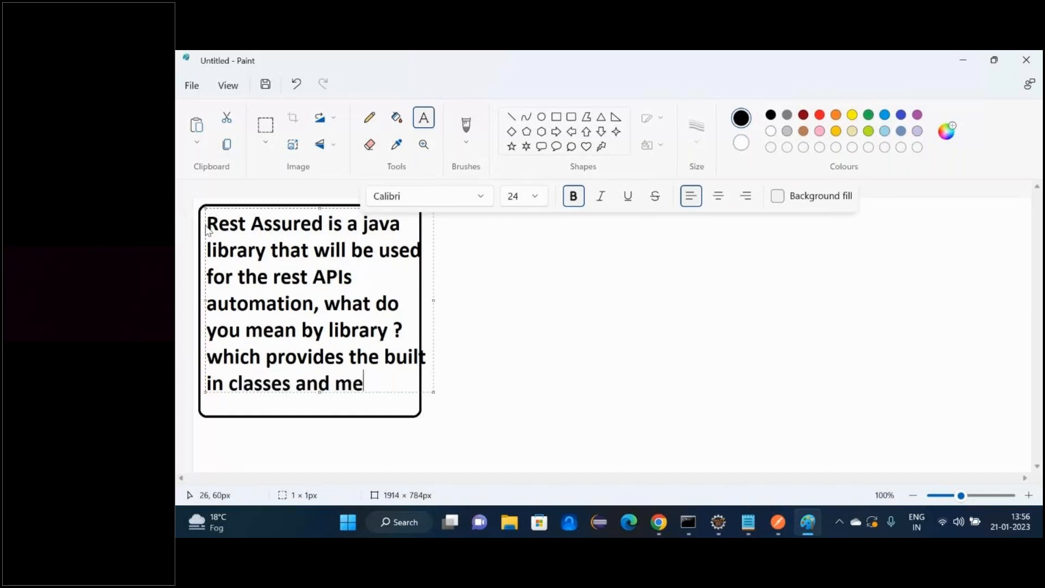
{"action": "key", "text": "BackSpace"}
{"action": "type", "text": "hods"}
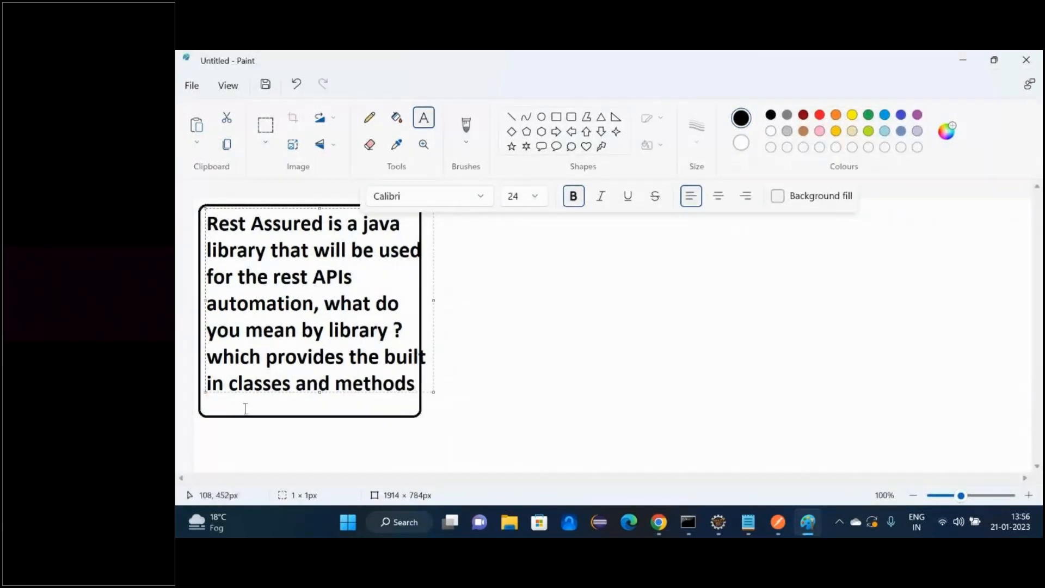
Step: Label the rounded rectangle "Library" underneath and draw a right-pointing block arrow about 336 × 124 px from its right edge
{"action": "left_click", "coordinate": [246, 432]}
{"action": "type", "text": "Library"}
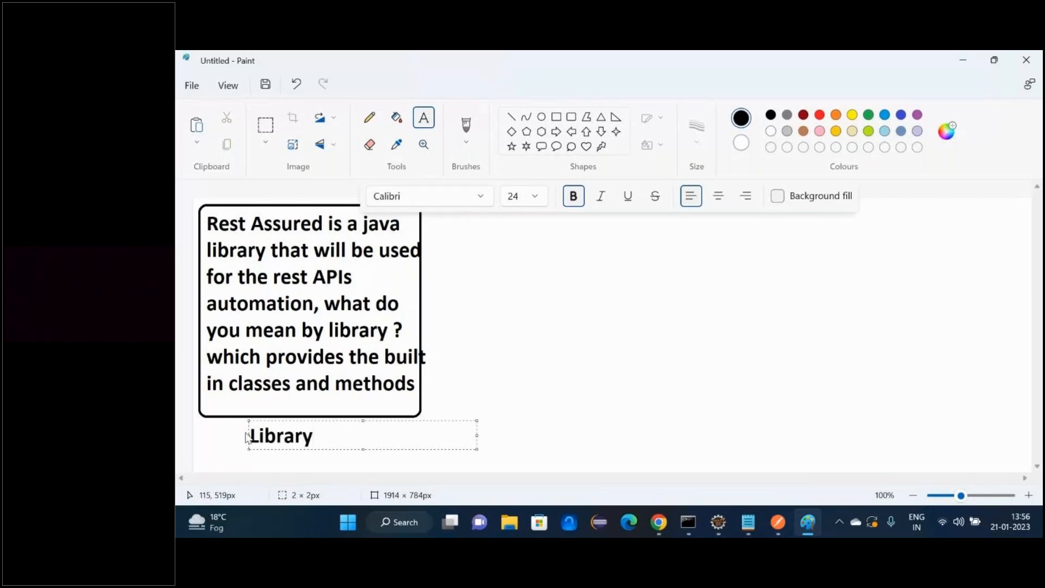
{"action": "left_click", "coordinate": [556, 131]}
{"action": "left_click_drag", "start_coordinate": [419, 276], "coordinate": [570, 331]}
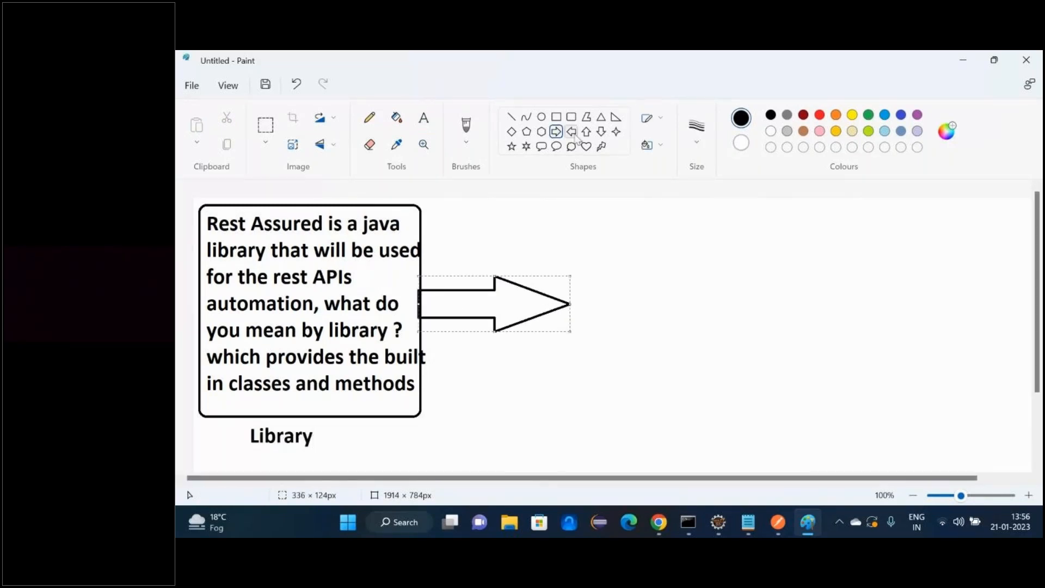
Step: Draw a second rounded rectangle about 423 × 456 px at the arrow's tip and label it "Jars file" underneath
{"action": "left_click", "coordinate": [571, 116]}
{"action": "left_click_drag", "start_coordinate": [565, 204], "coordinate": [756, 411]}
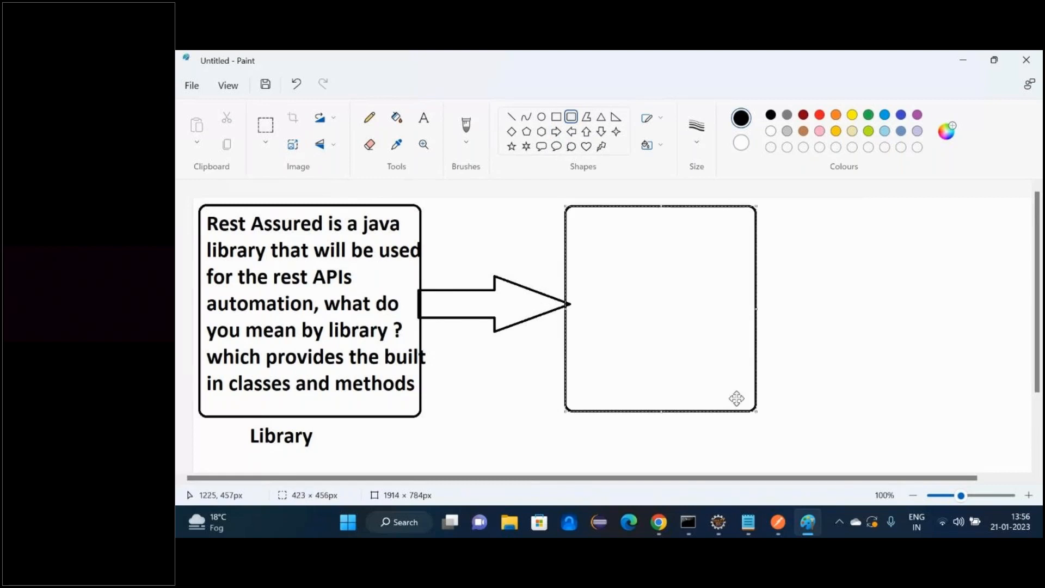
{"action": "left_click", "coordinate": [424, 117]}
{"action": "left_click", "coordinate": [591, 422]}
{"action": "type", "text": "Jar"}
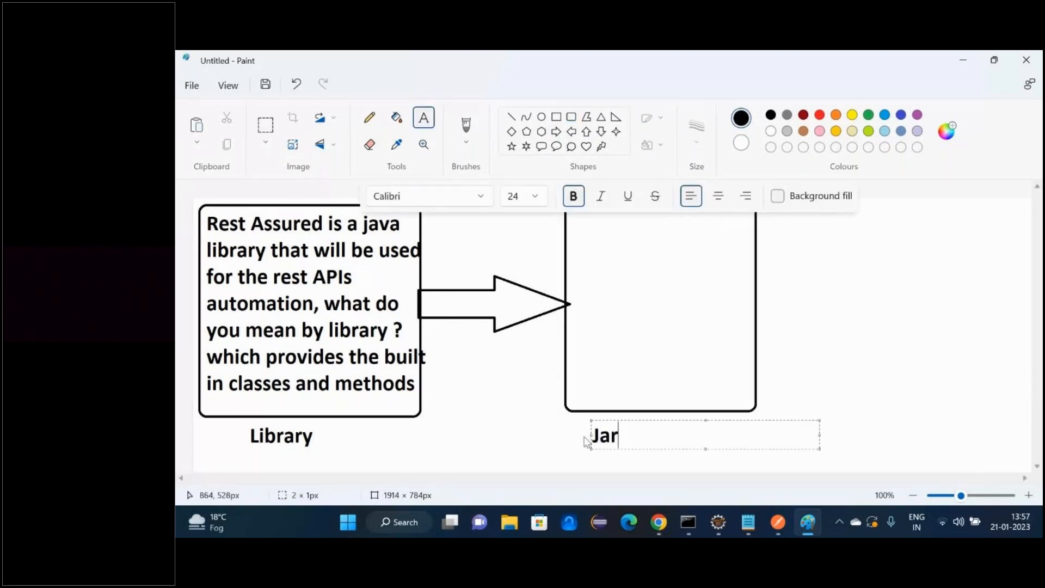
{"action": "type", "text": "s file"}
Step: Write "you need to attach the jar files of that library with your project" inside the second rounded rectangle
{"action": "left_click", "coordinate": [580, 223]}
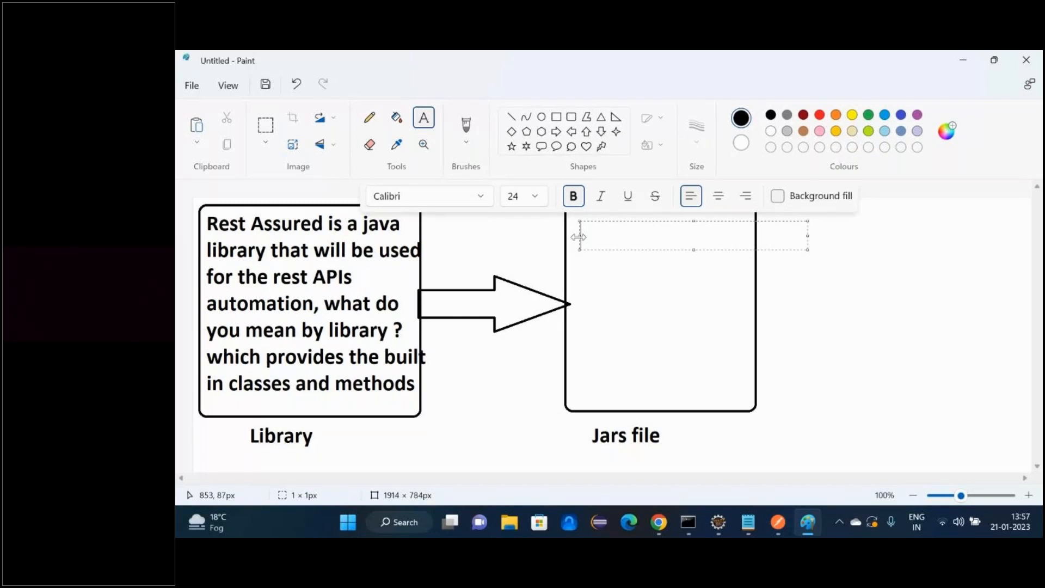
{"action": "type", "text": "you ne"}
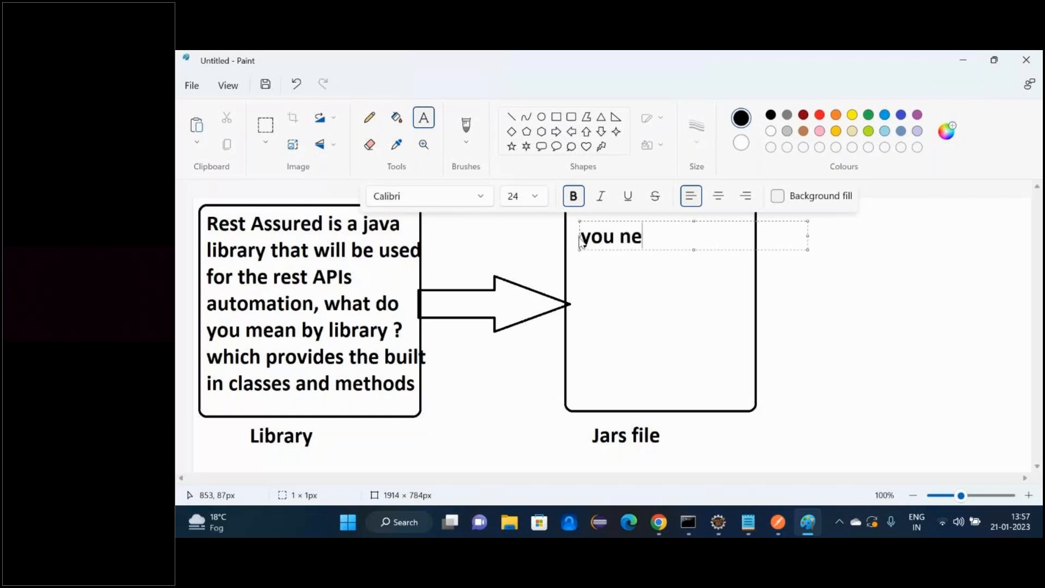
{"action": "type", "text": "ed to att"}
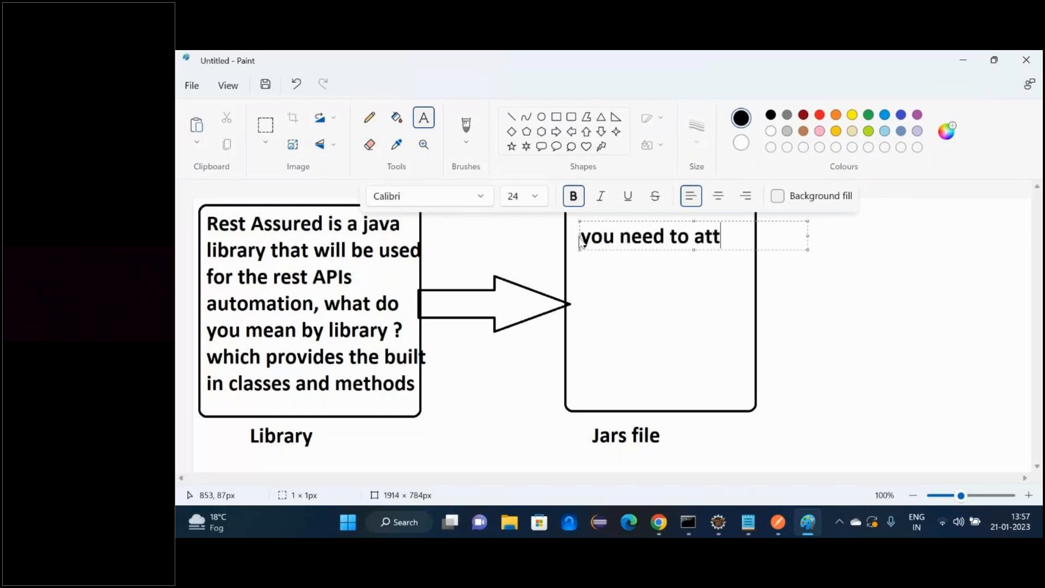
{"action": "type", "text": "ach the iar files "}
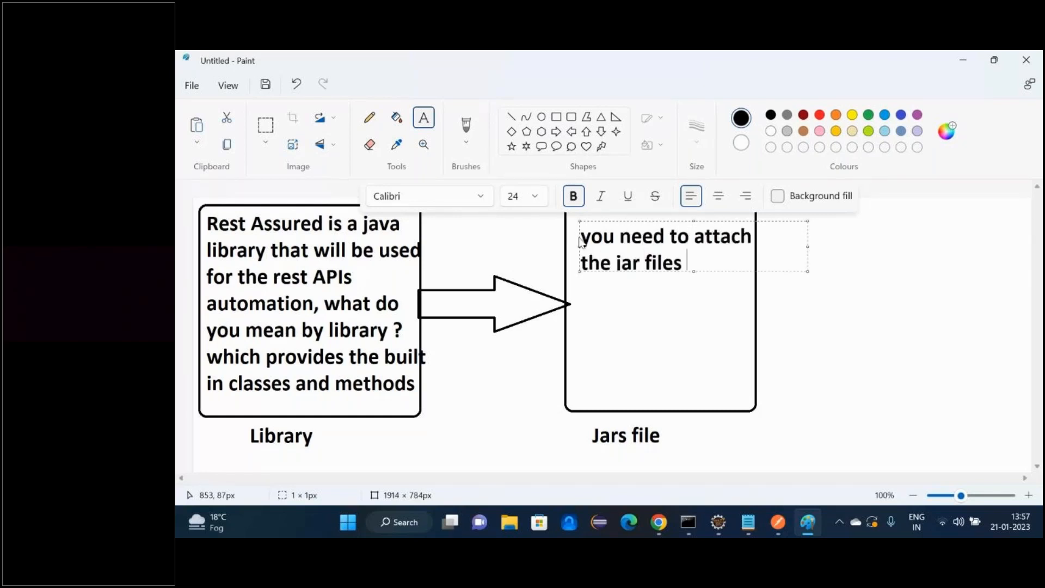
{"action": "type", "text": "of tha"}
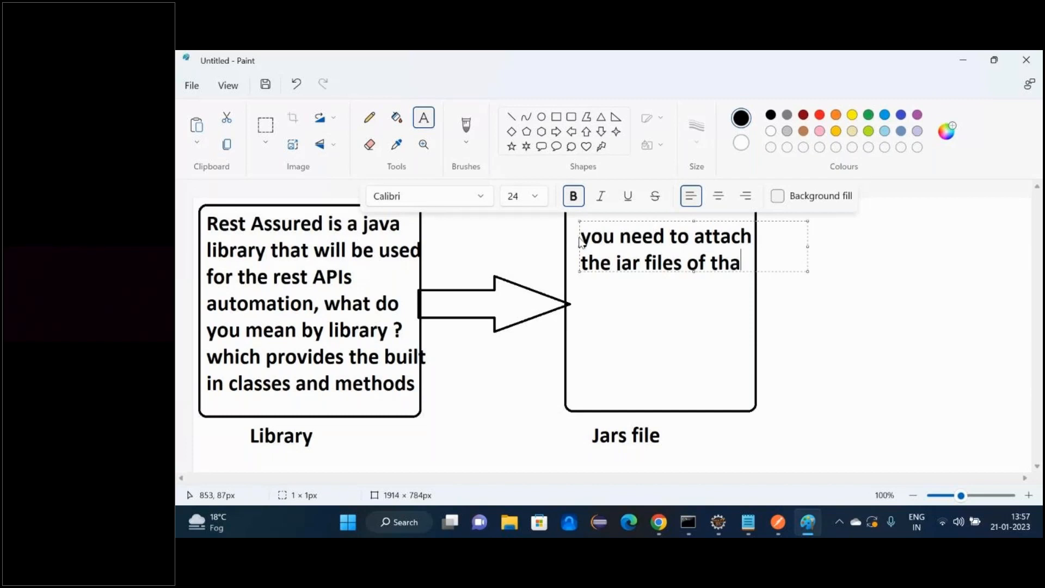
{"action": "type", "text": "t library wit"}
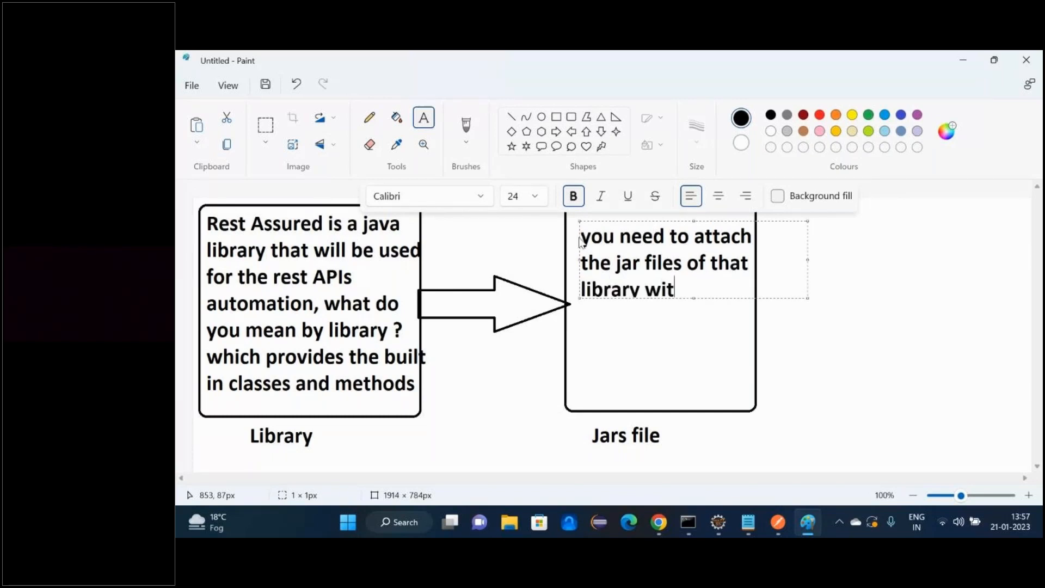
{"action": "type", "text": "h your pro"}
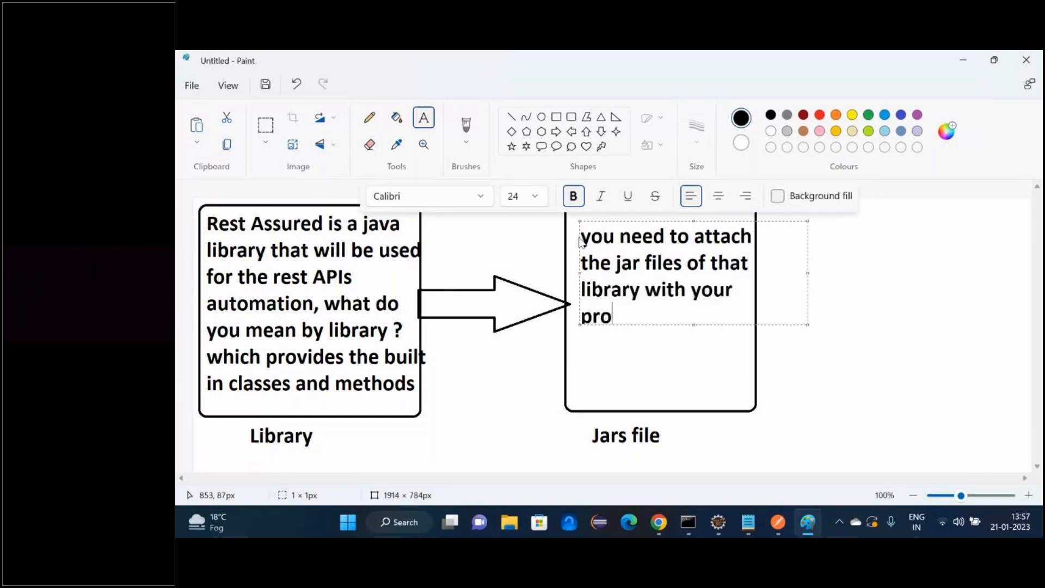
{"action": "type", "text": "ject"}
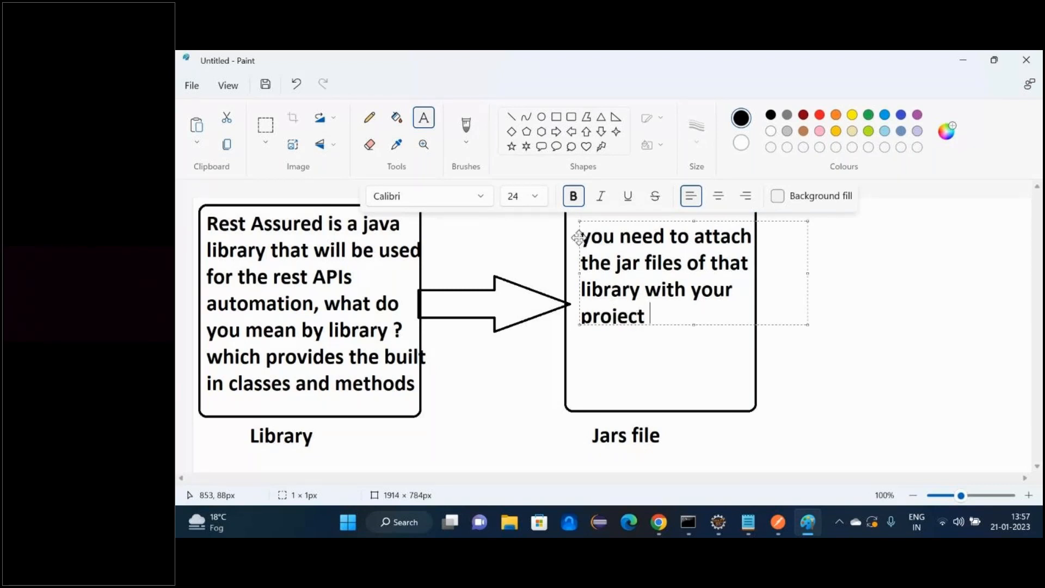